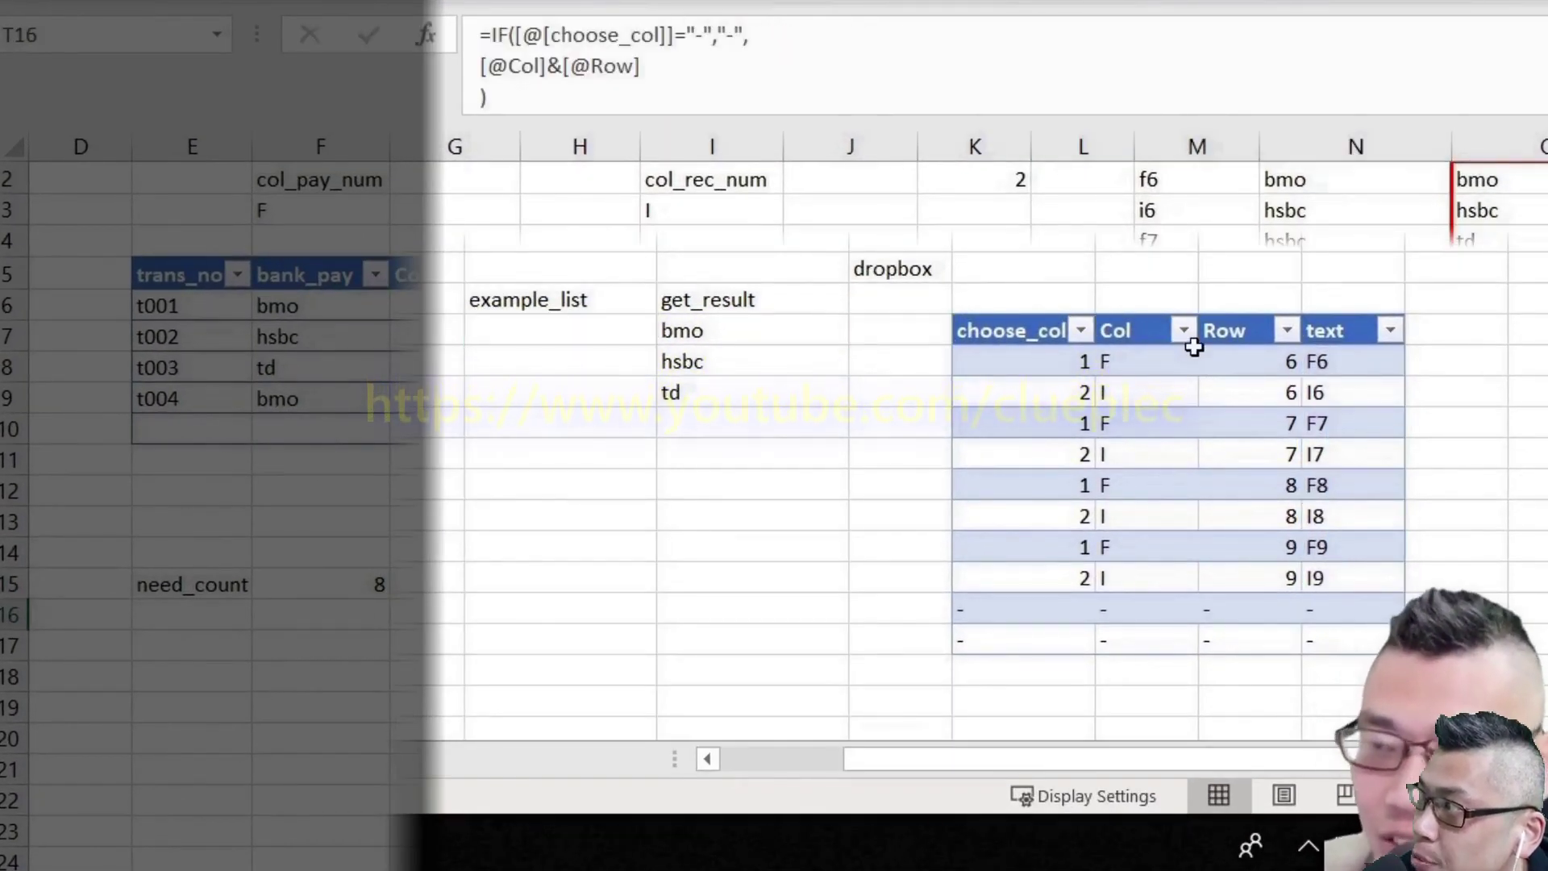
click(523, 50)
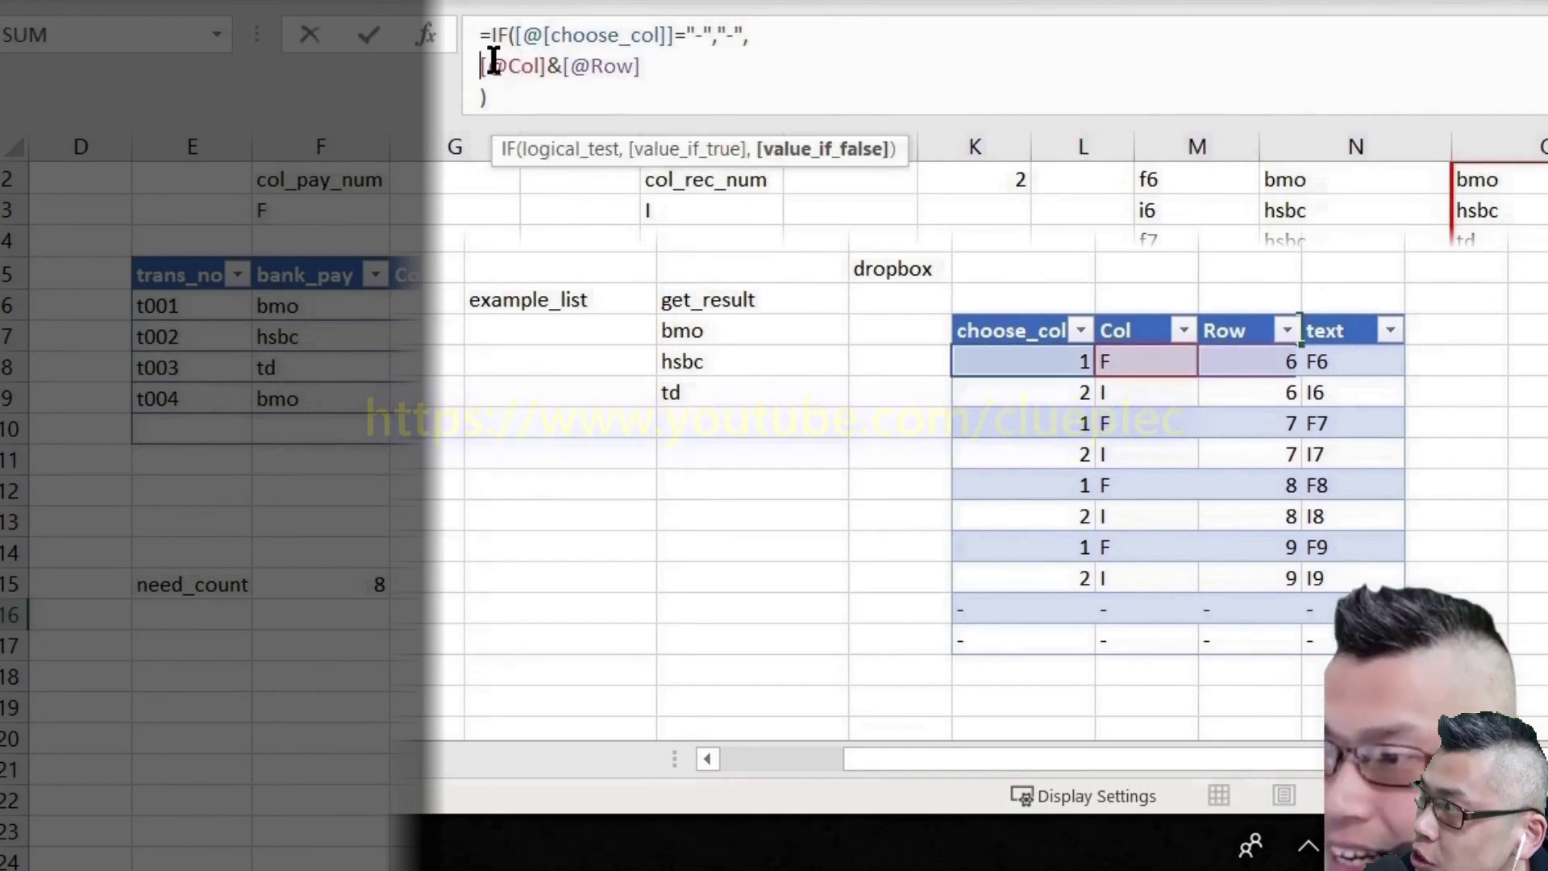
text(indirect()
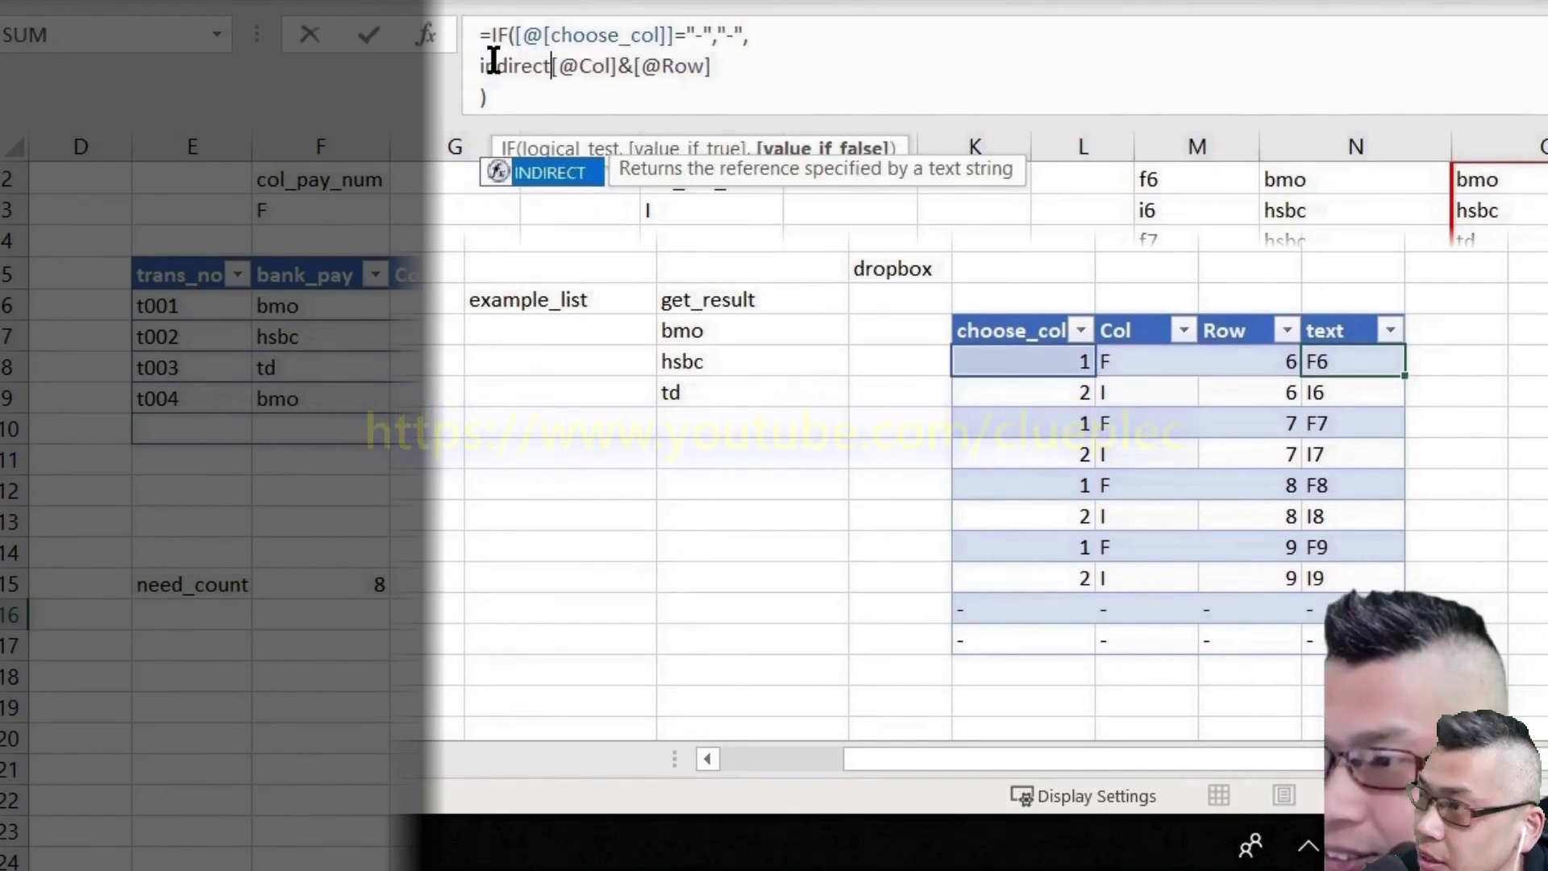
key(End)
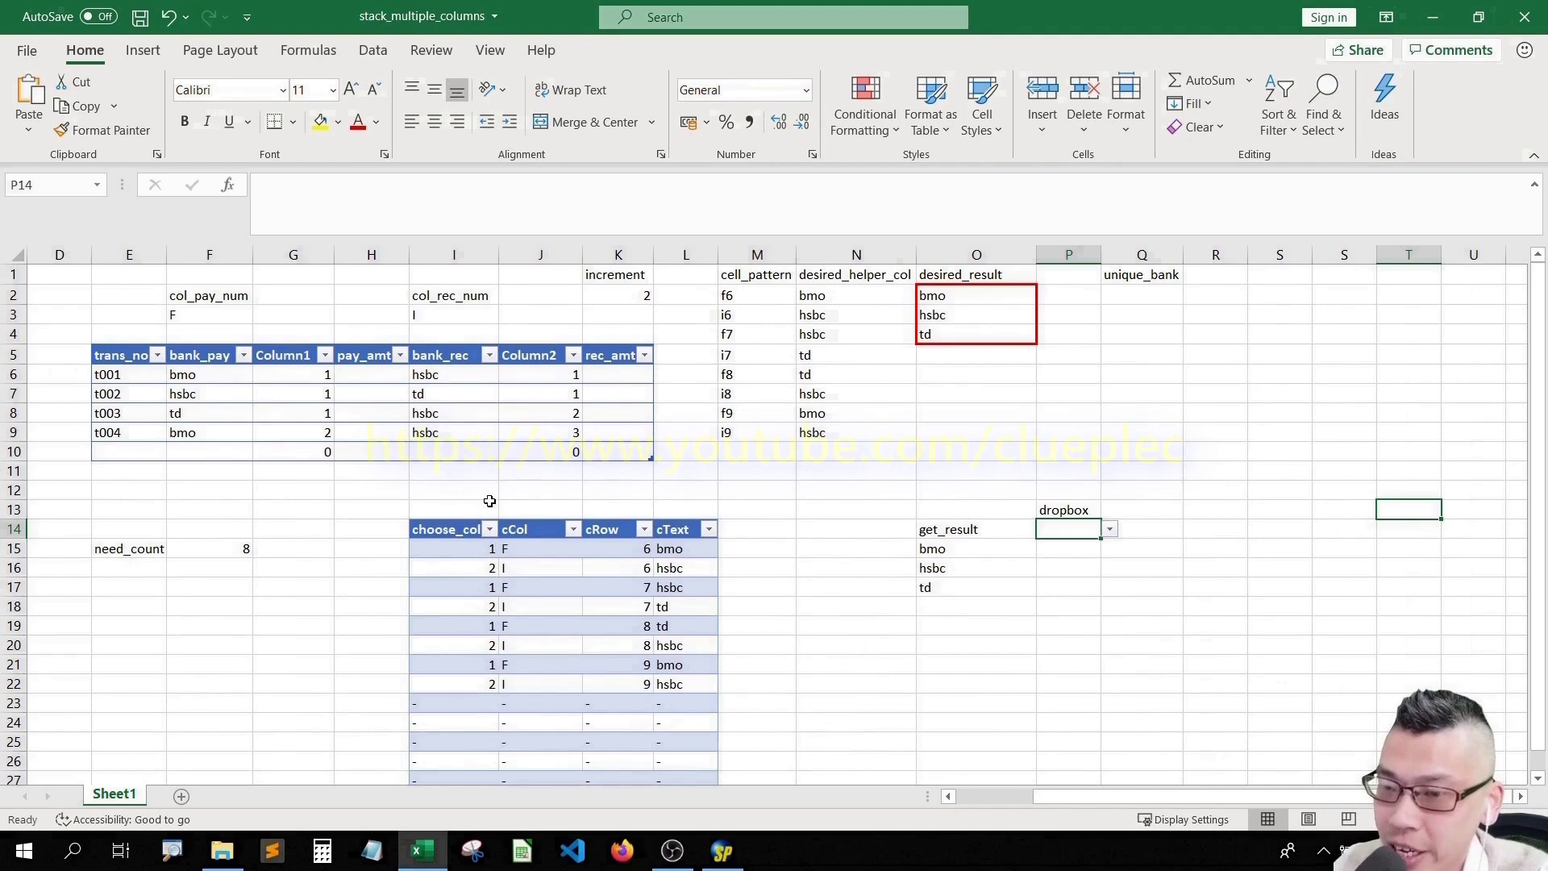
- Enter the headers choose_col, Col and Row in cells Q15 to S15
click(686, 510)
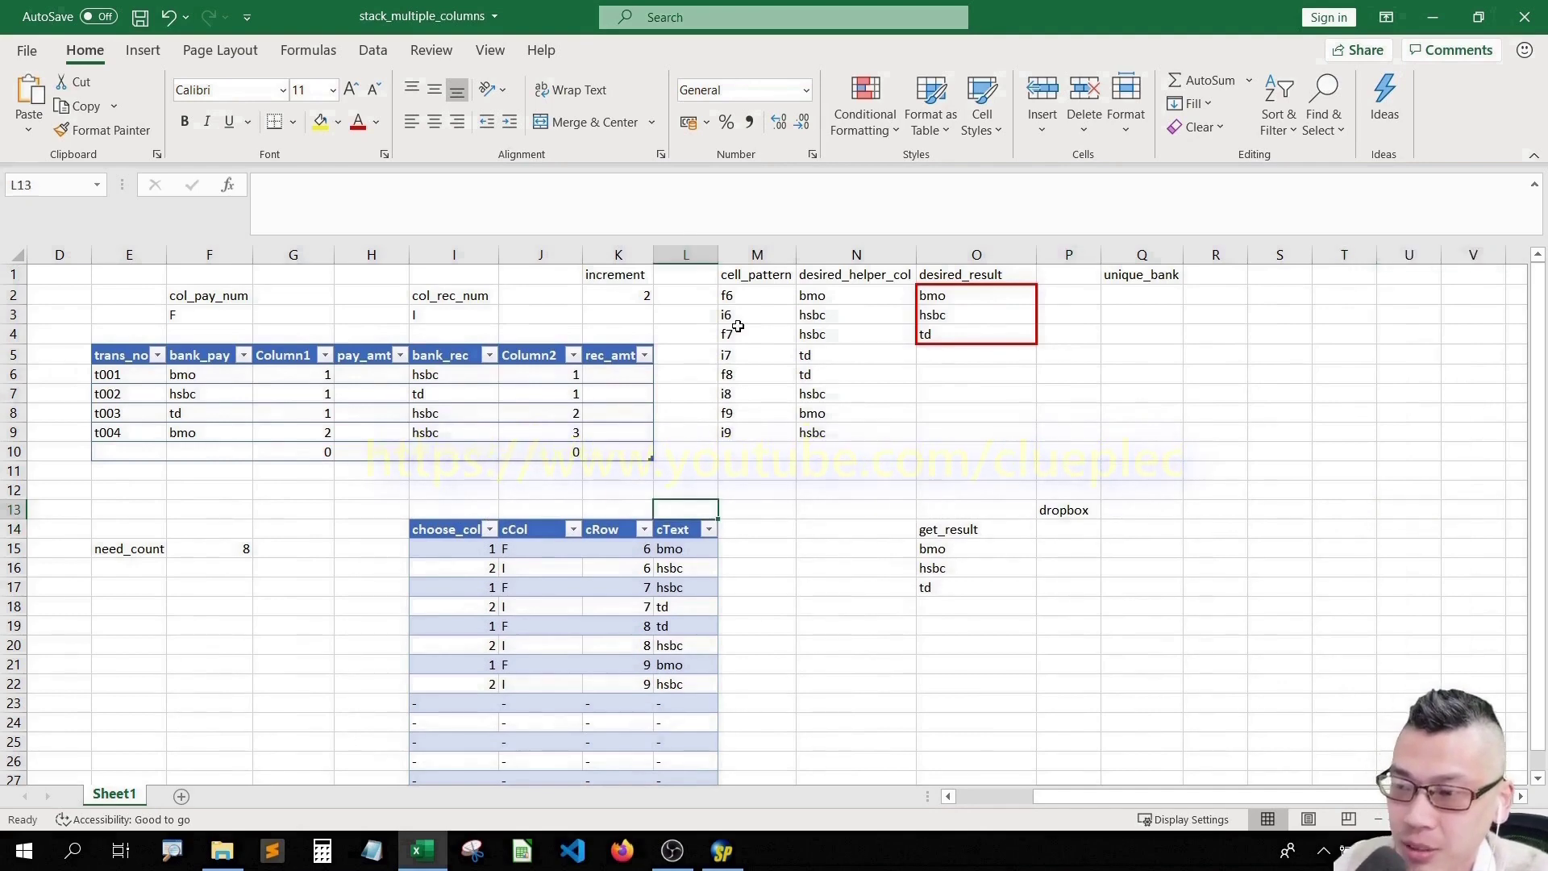
text(c)
text(h)
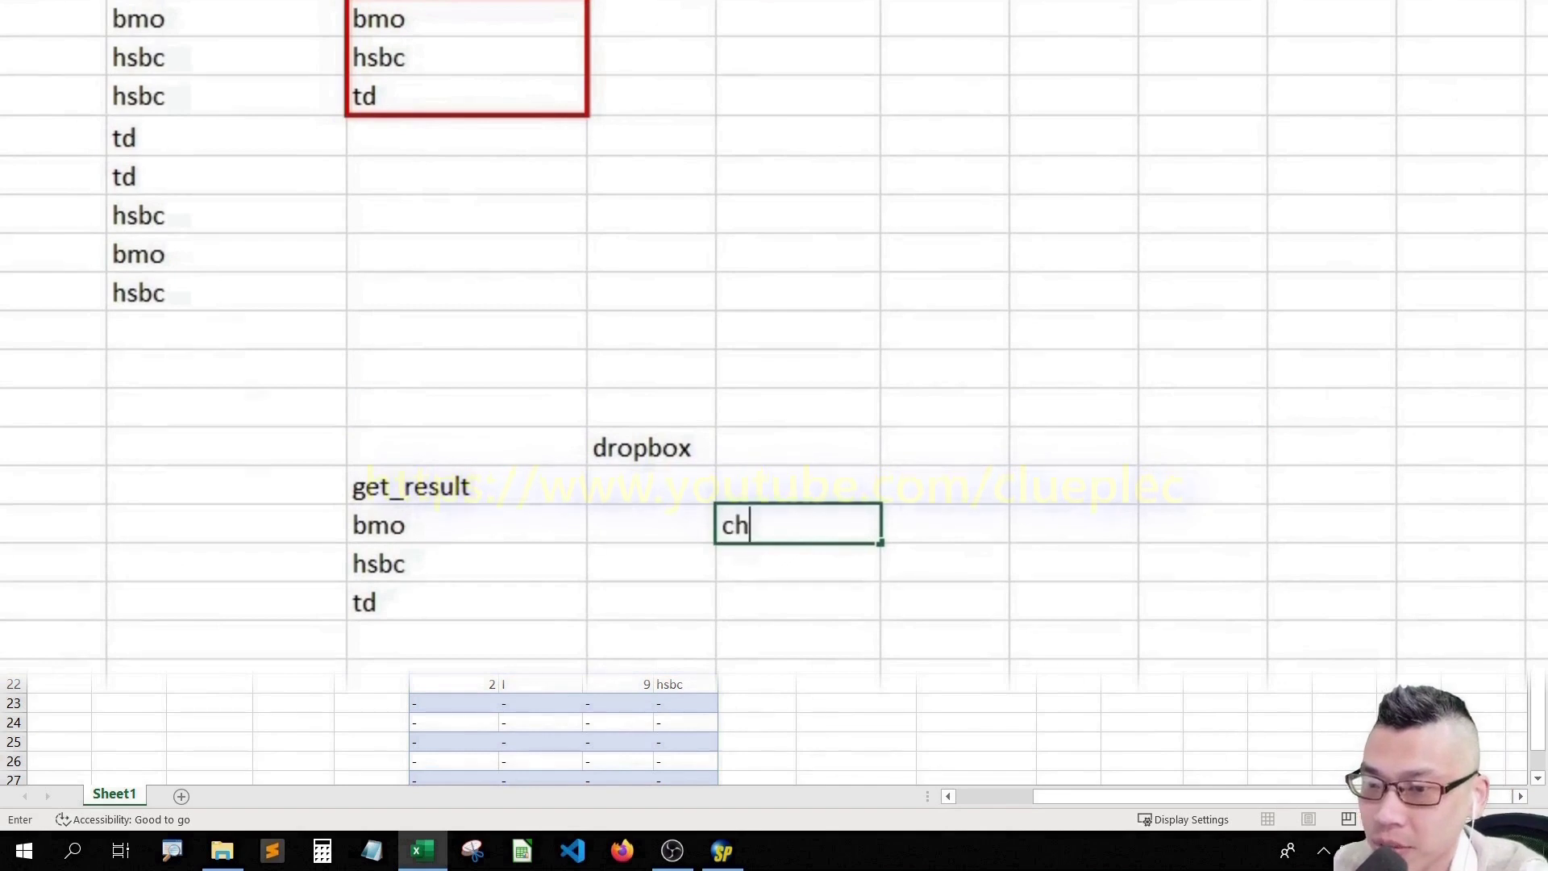
text(ooseoose_col)
key(Tab)
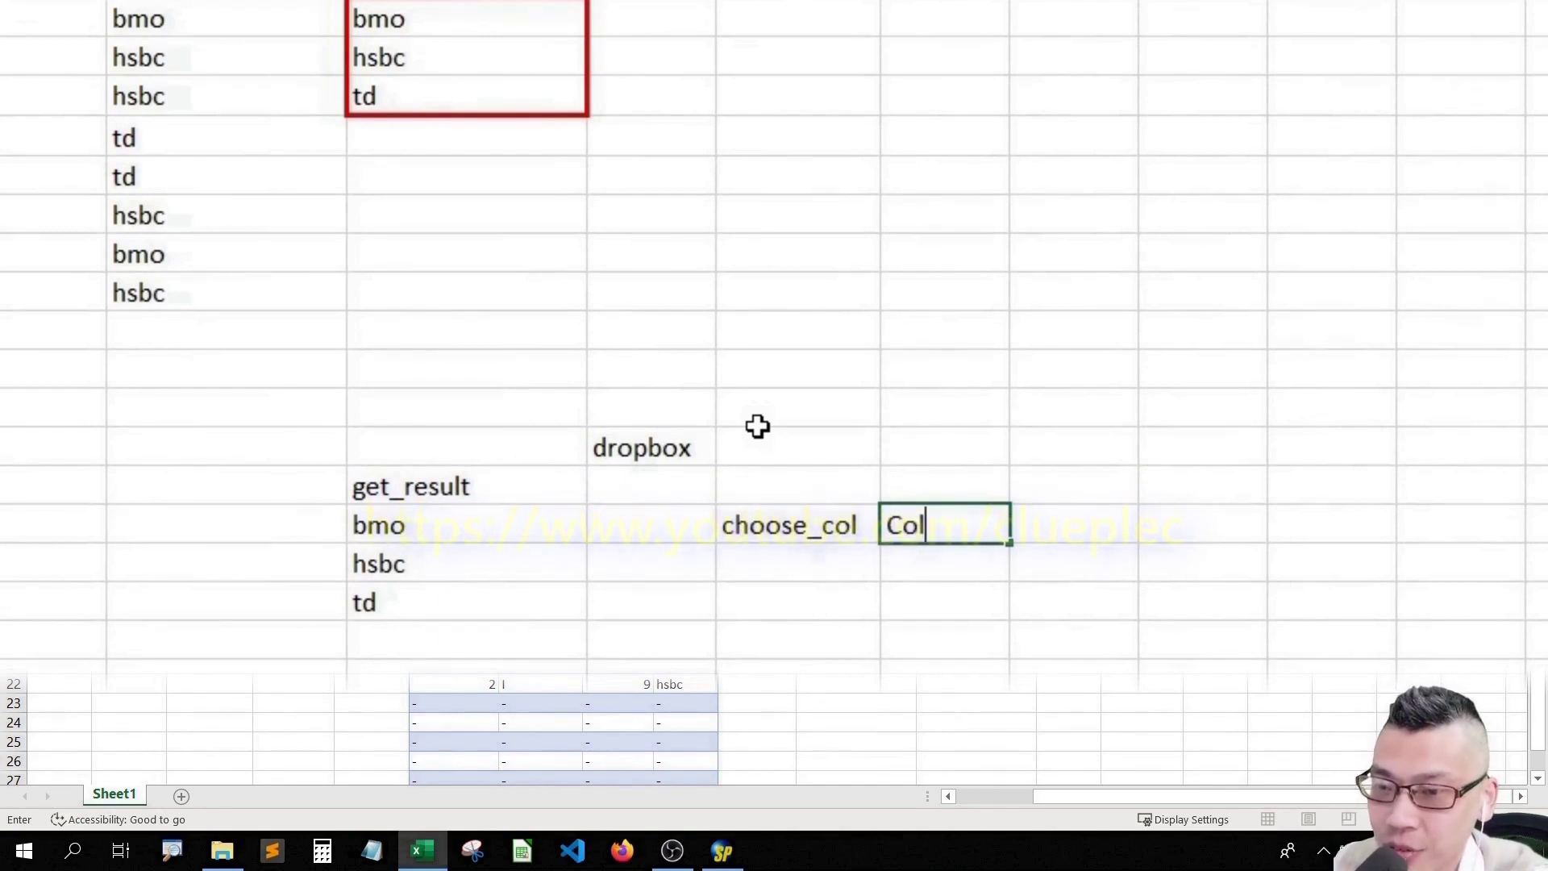
key(Tab)
text(Row)
key(Left)
key(Left)
key(Left)
key(Left)
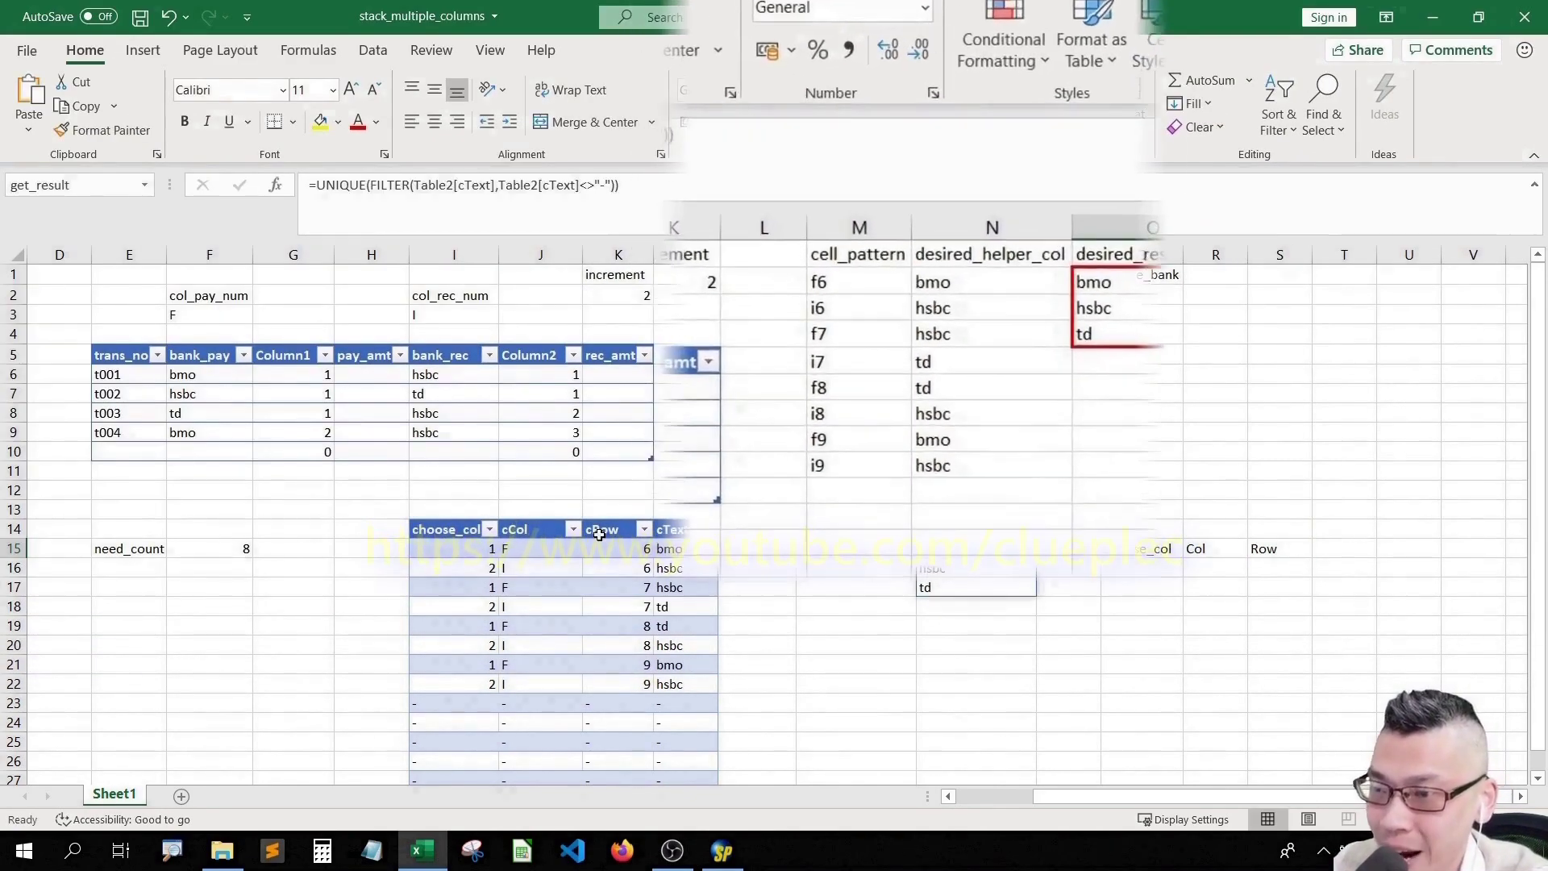
- Add the header text in cell T15, beside the Row header
click(818, 282)
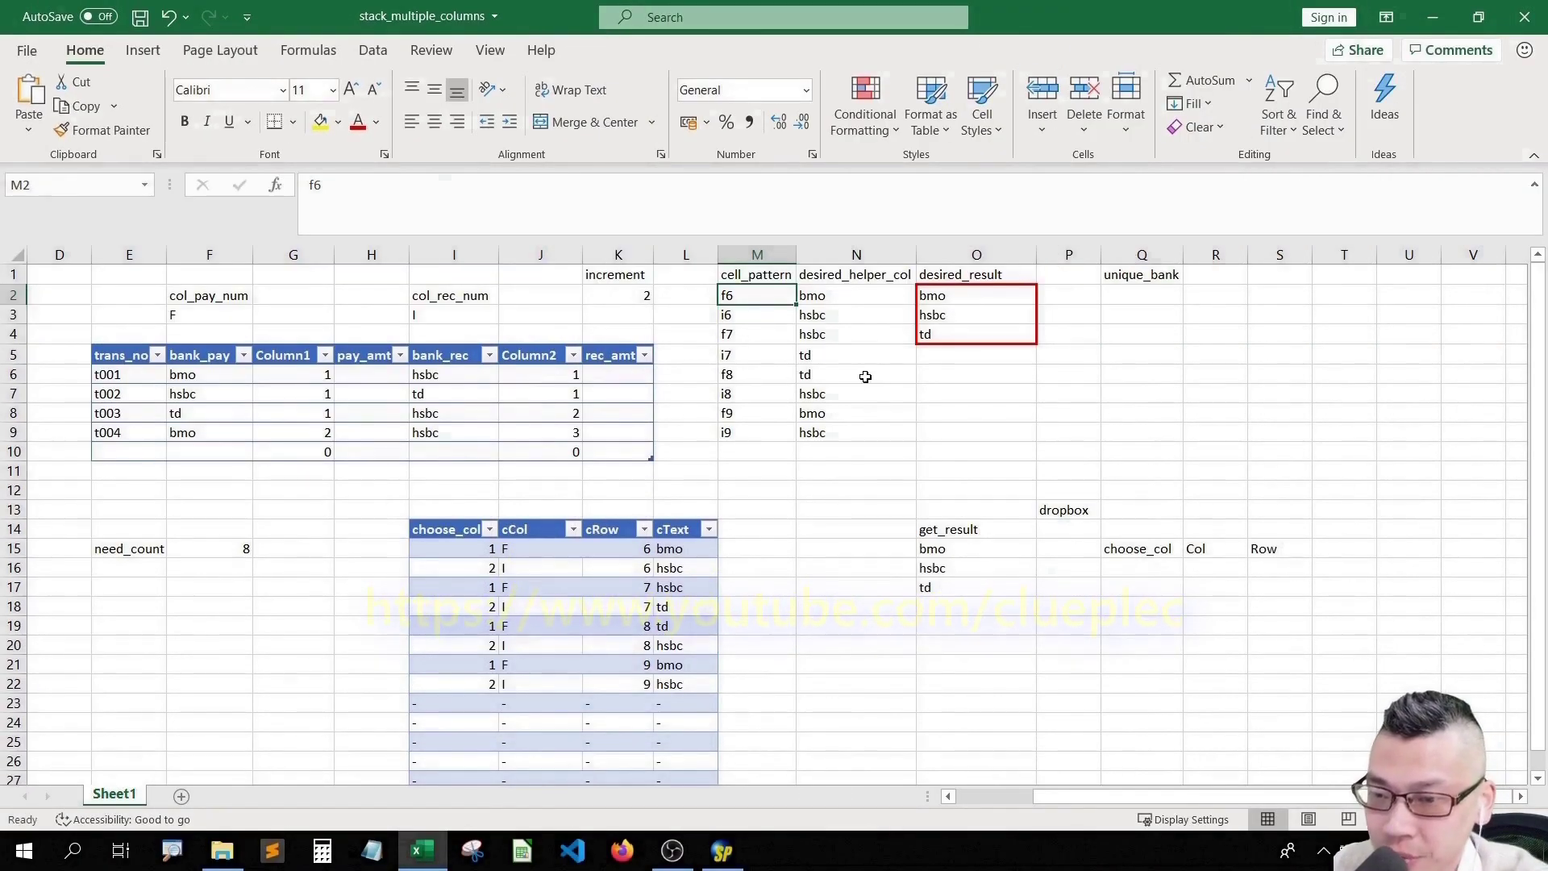
click(1279, 548)
key(Right)
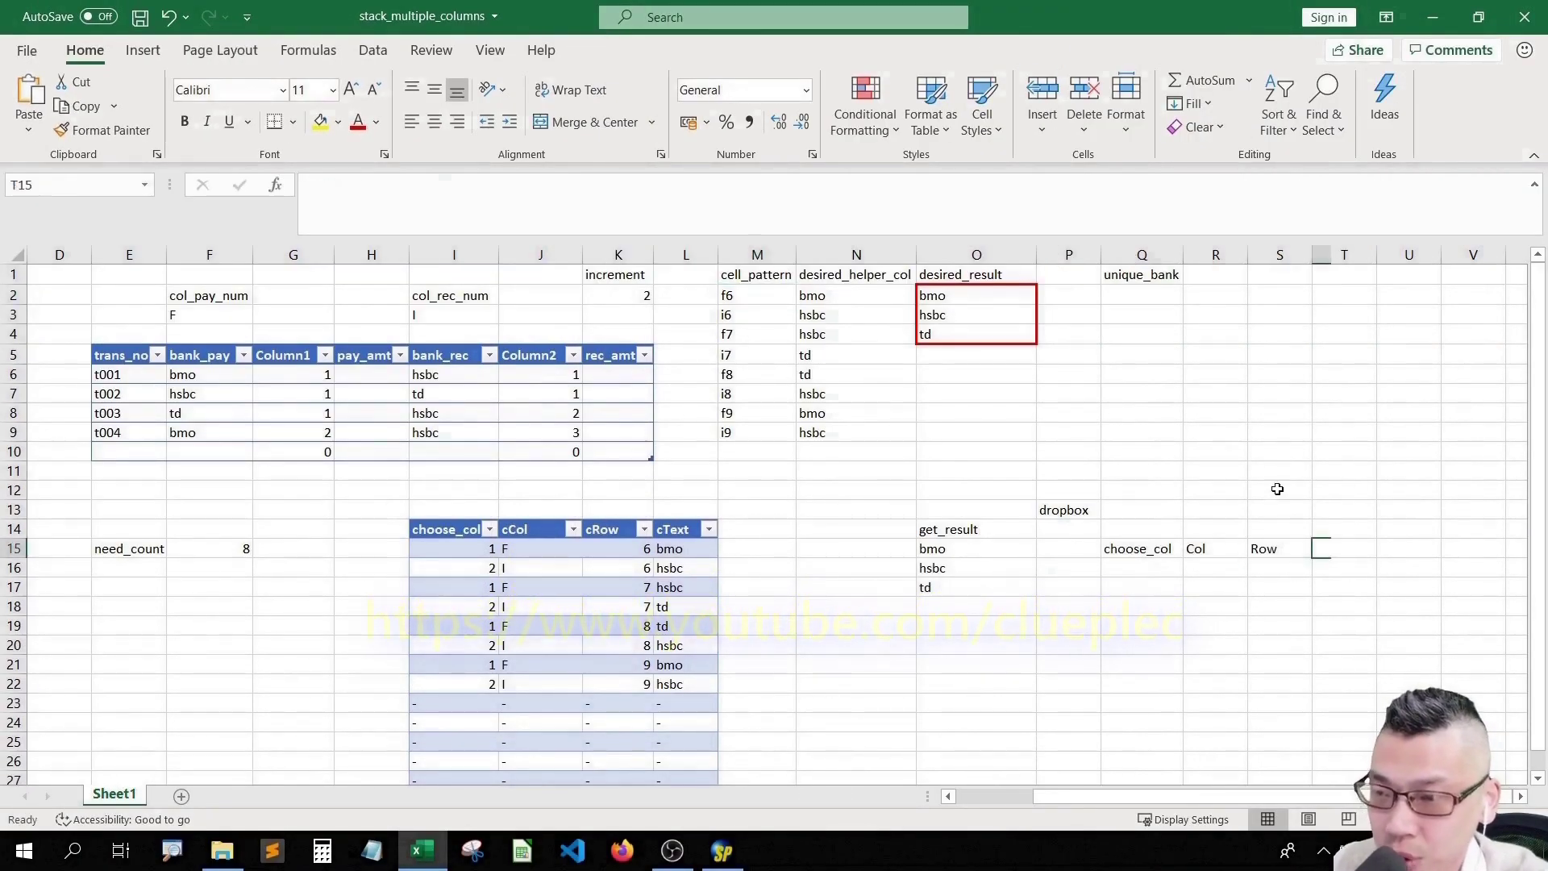
text(text)
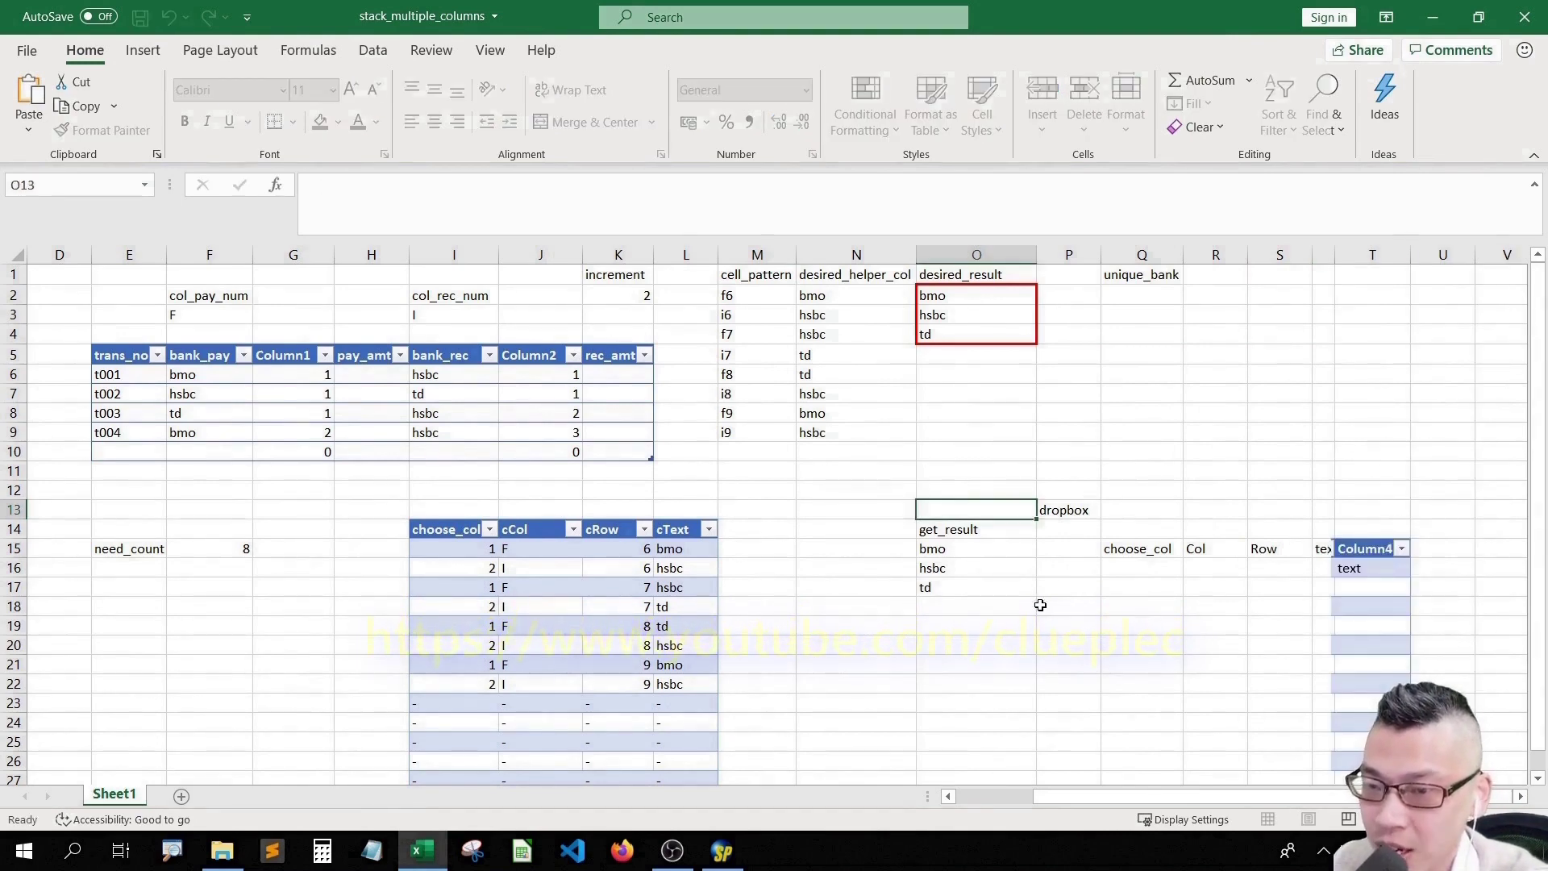
click(1150, 511)
key(Down)
key(Down)
key(shift+Right)
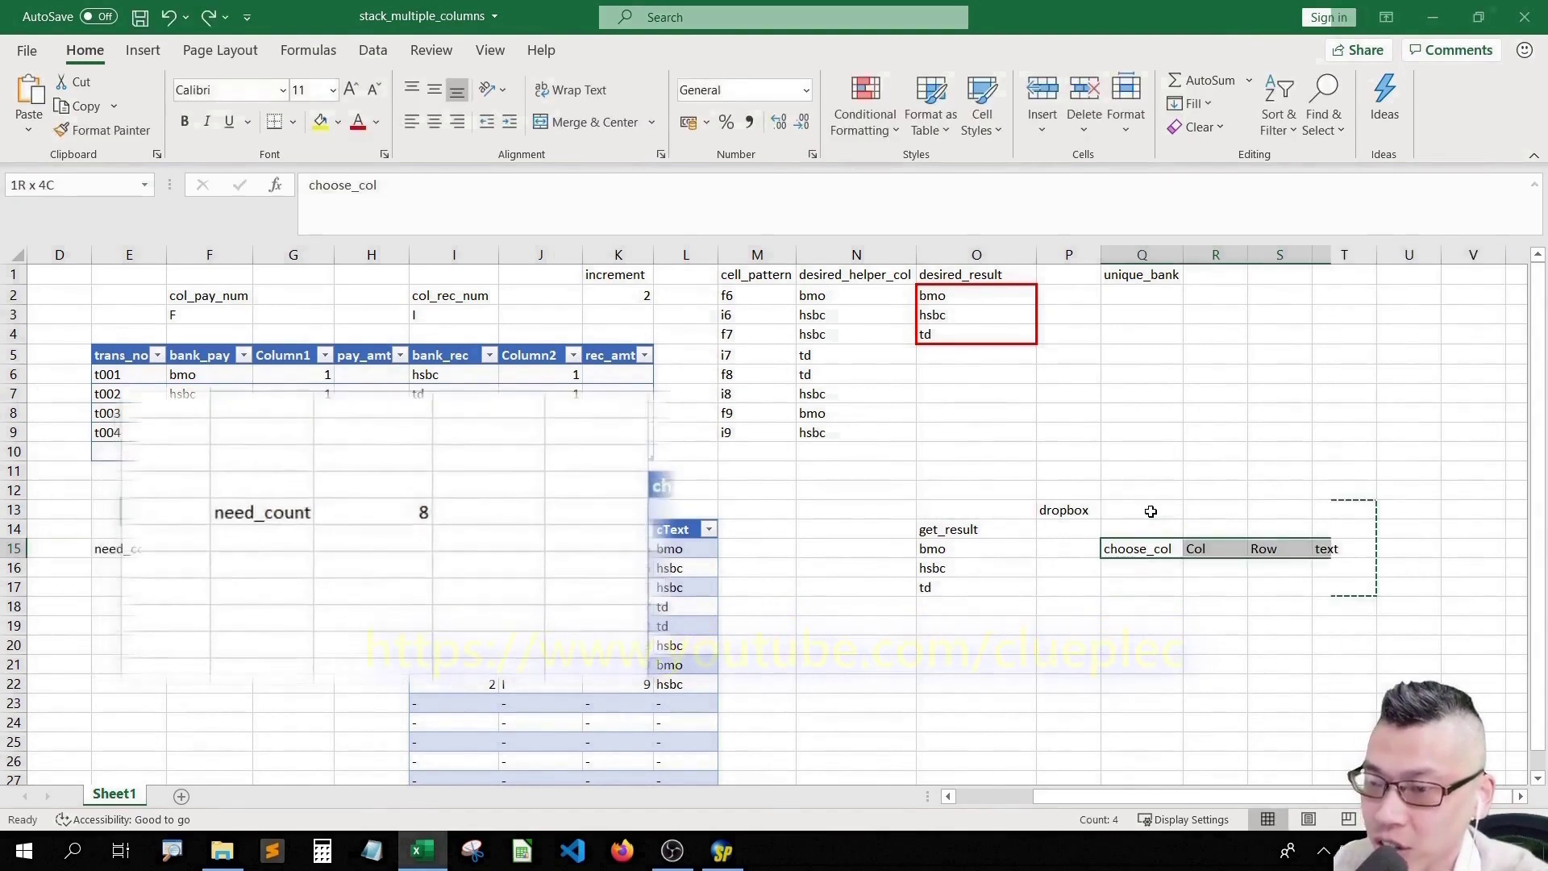
key(shift+Right)
key(shift+Down)
key(shift+Down)
key(shift+Down)
key(shift+Down)
key(shift+Down)
key(shift+Down)
key(shift+Down)
key(shift+Down)
key(shift+Down)
key(shift+Down)
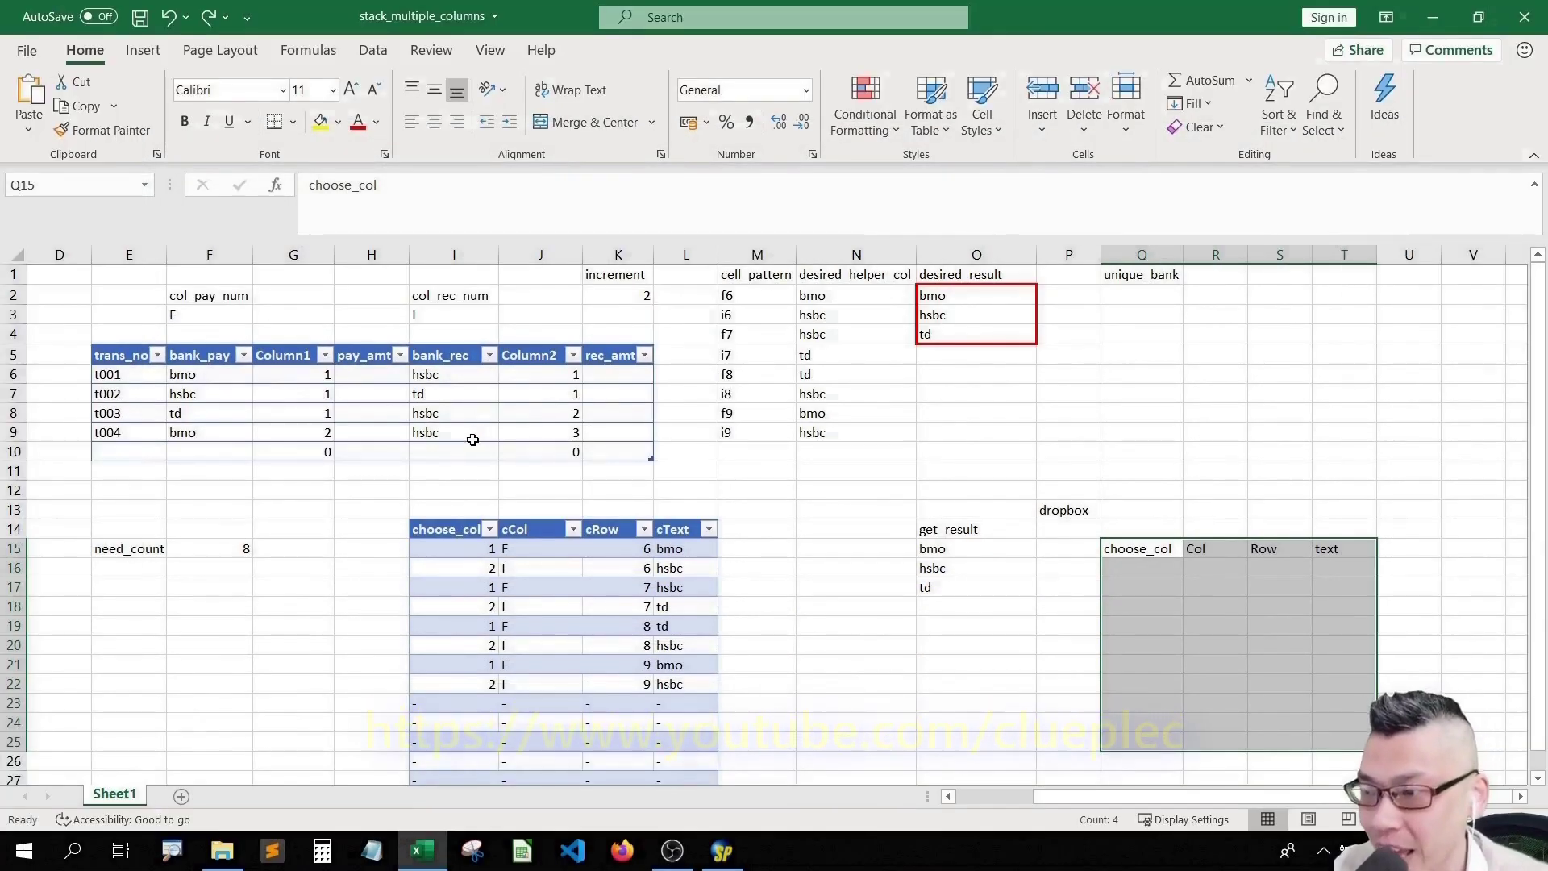
- Examine the formula in the need_count cell F15 and the table columns it references
click(239, 552)
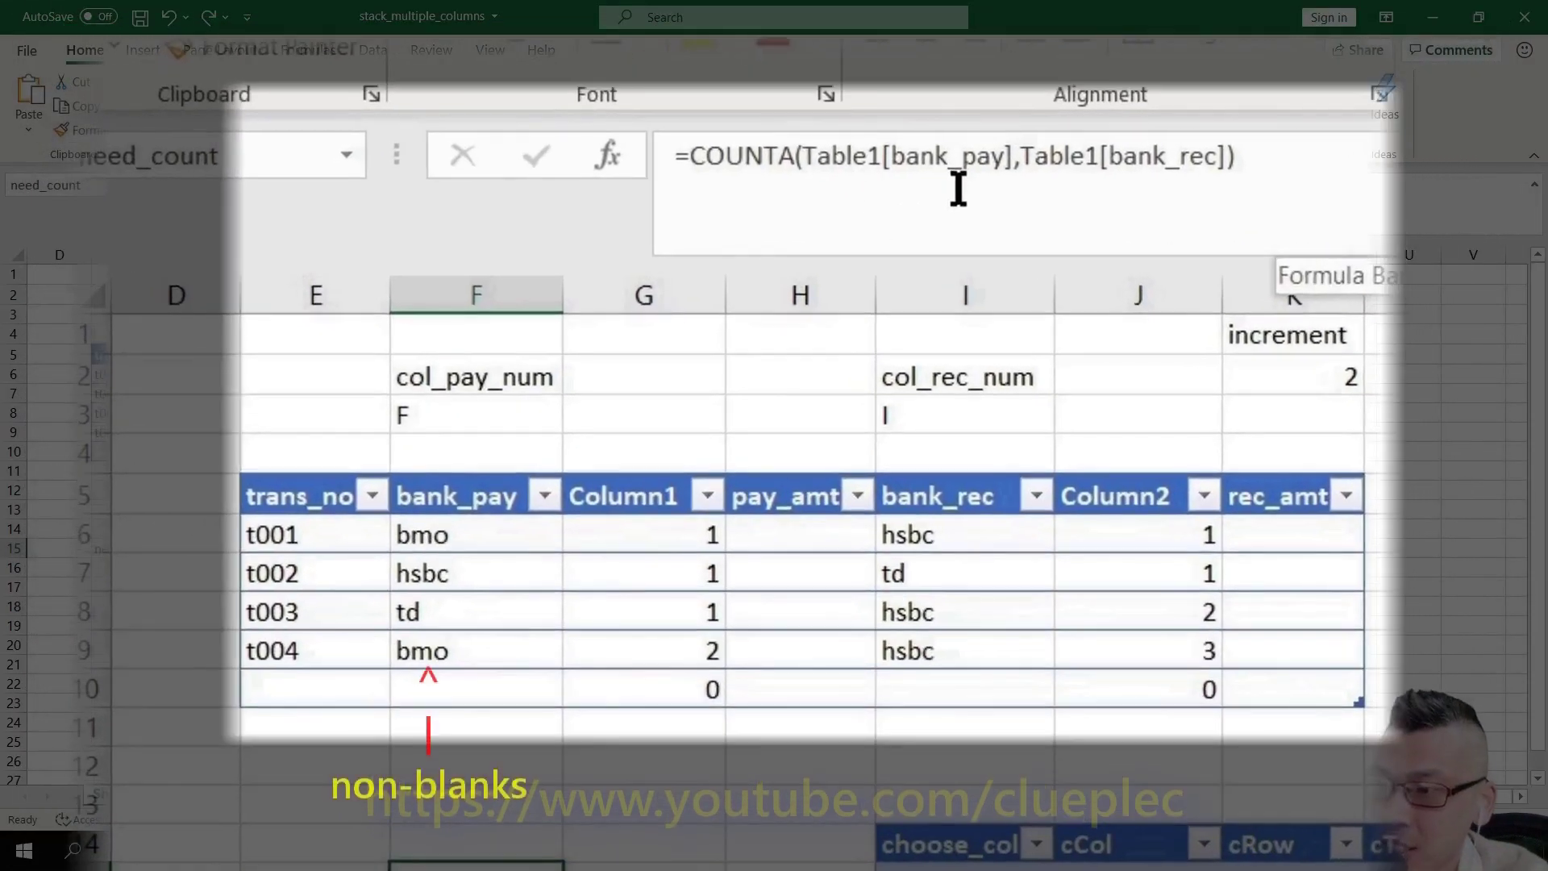
click(958, 189)
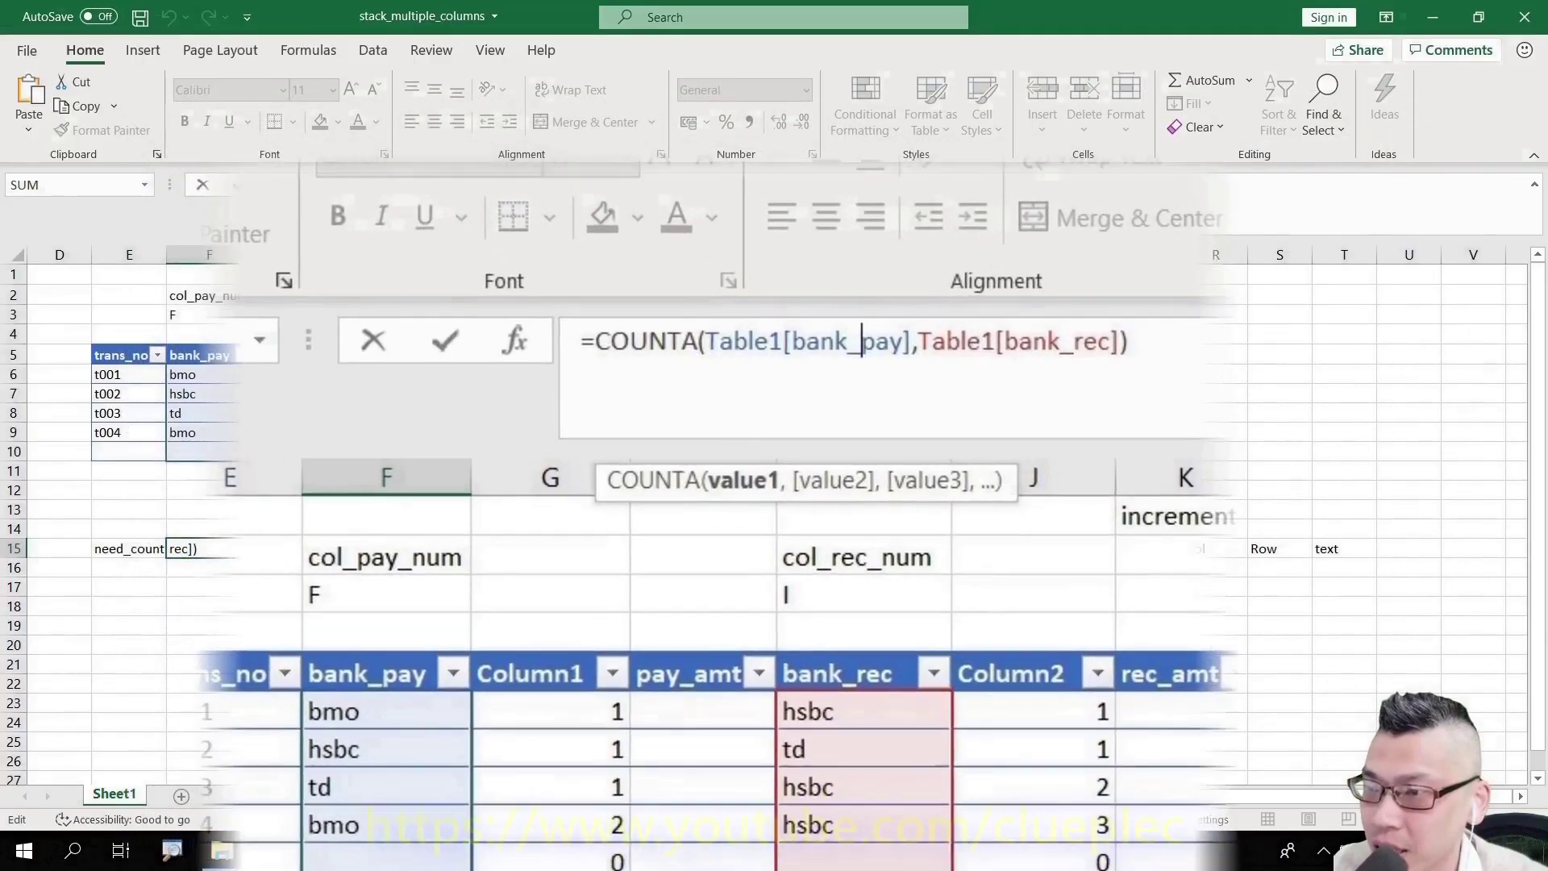
key(Escape)
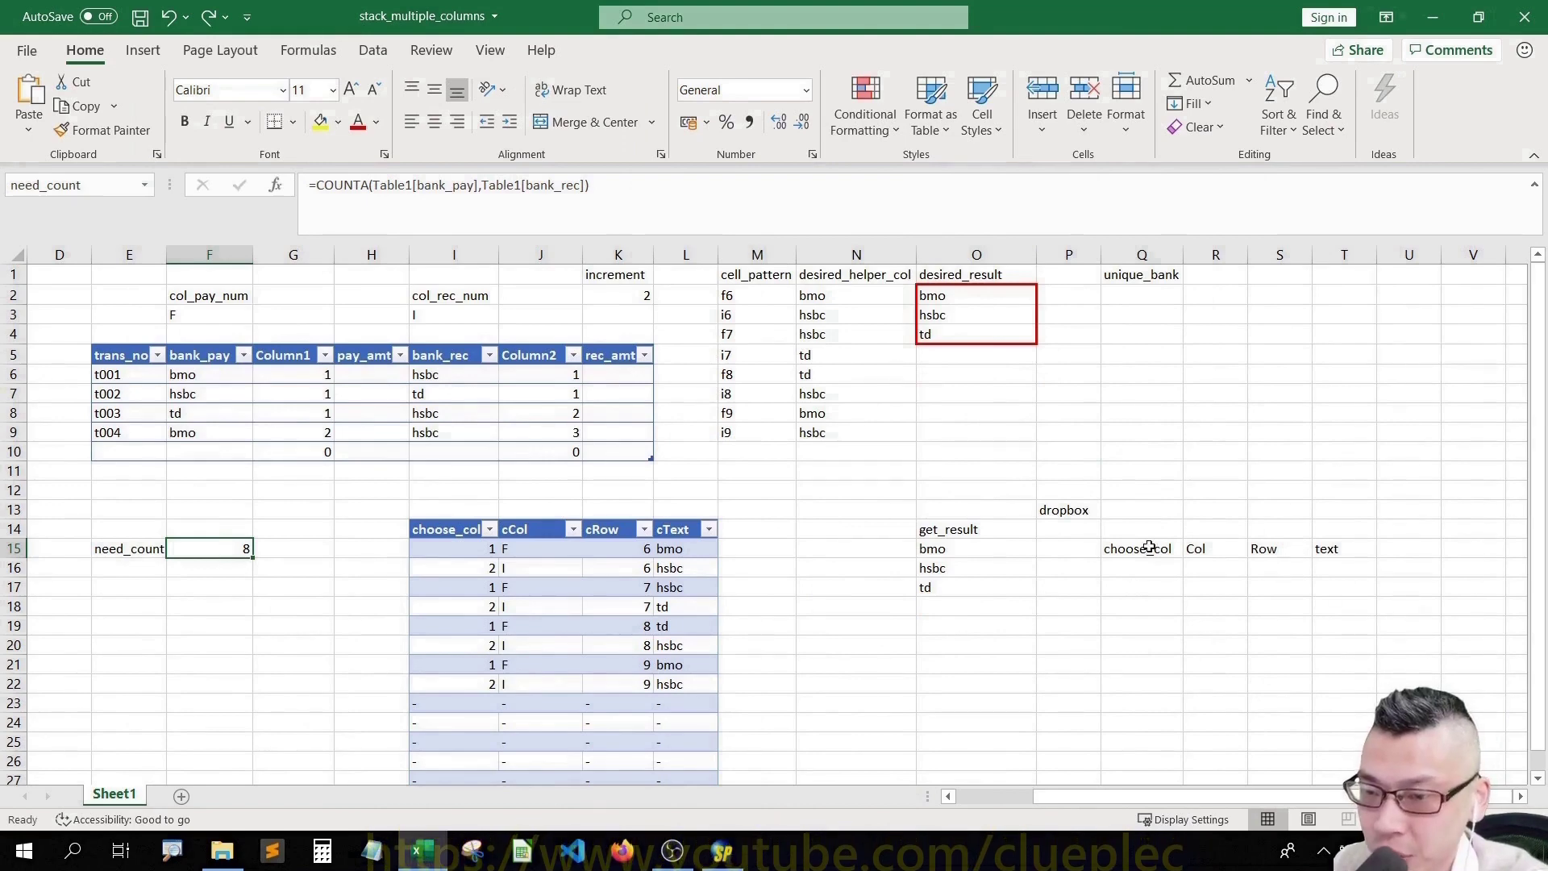
- Create a table from the range Q15:T25, using its first row as headers
click(1151, 549)
key(shift+Right)
key(shift+Right)
key(shift+Right)
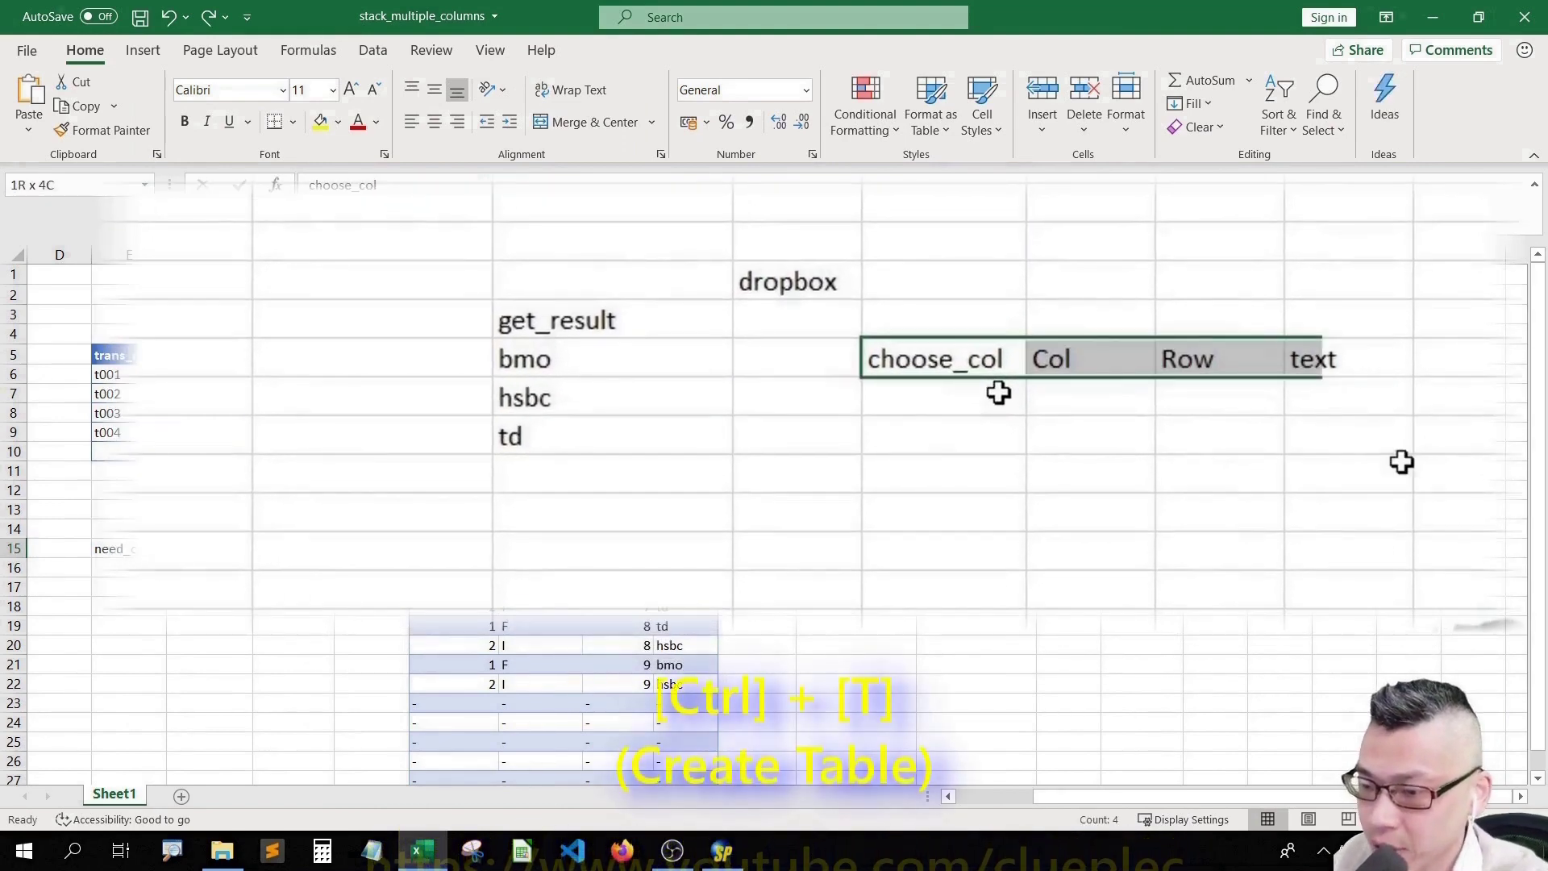
key(shift+Down)
key(shift+Down)
key(shift+Down)
key(shift+Down)
key(shift+Down)
key(shift+Down)
key(shift+Down)
key(shift+Down)
key(shift+Down)
key(shift+Down)
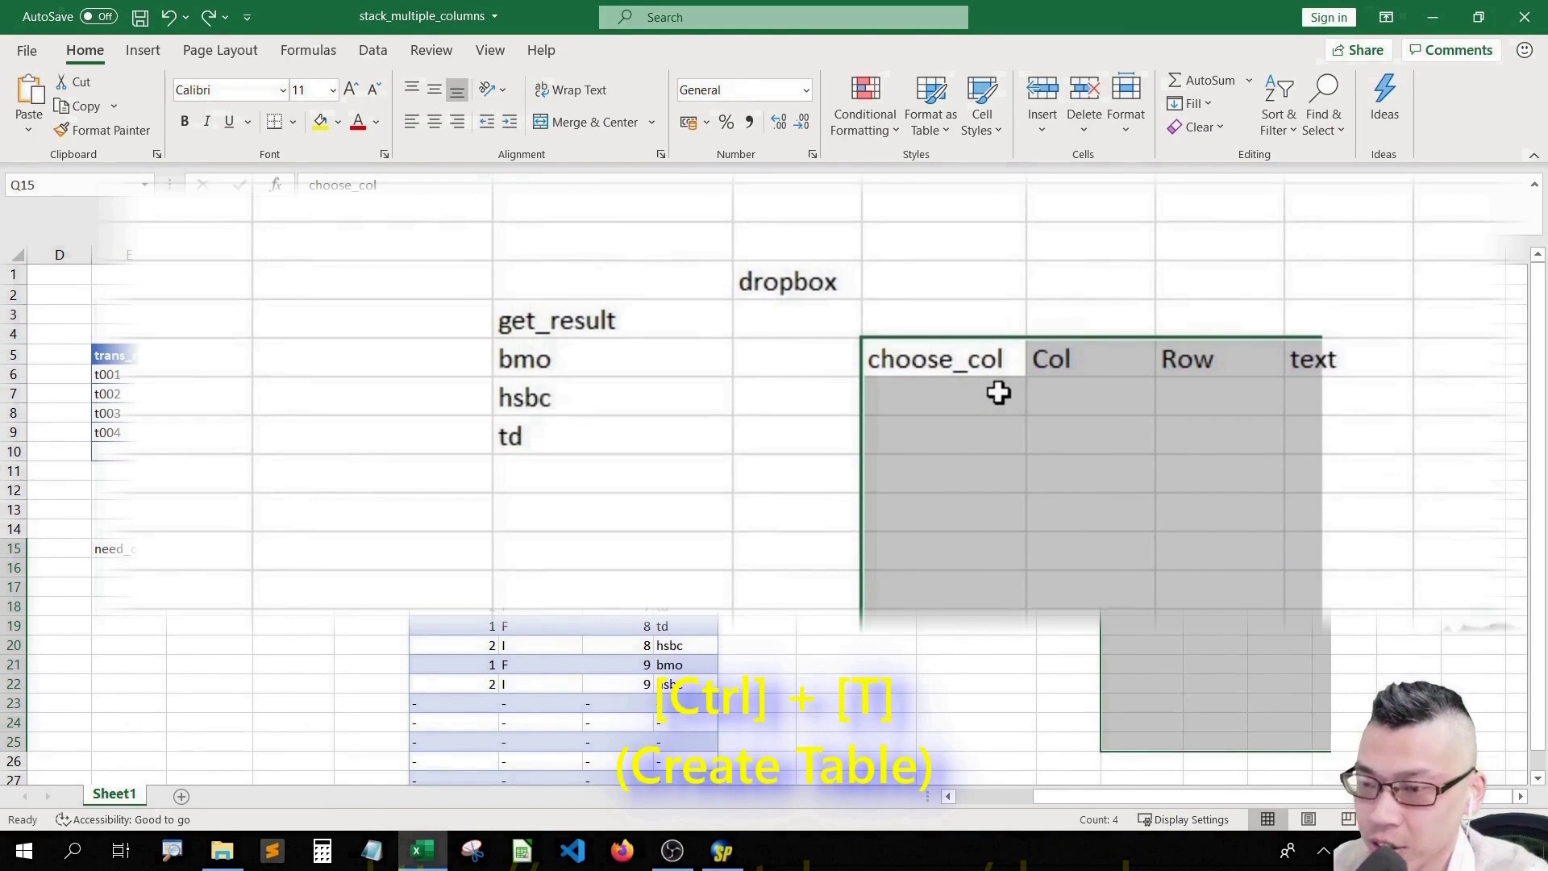
key(ctrl+t)
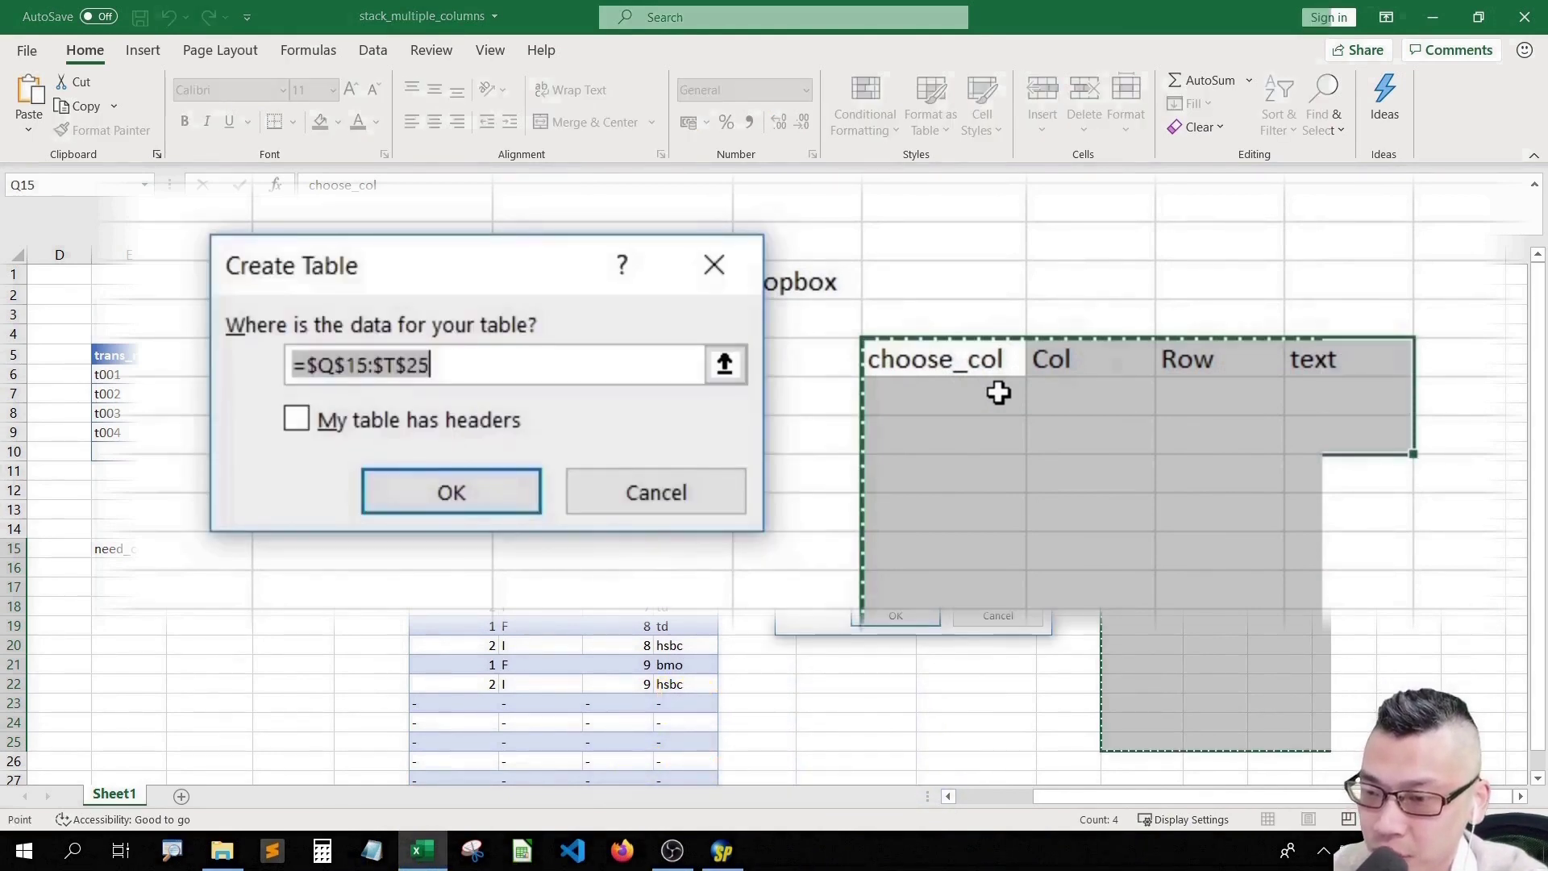
click(817, 579)
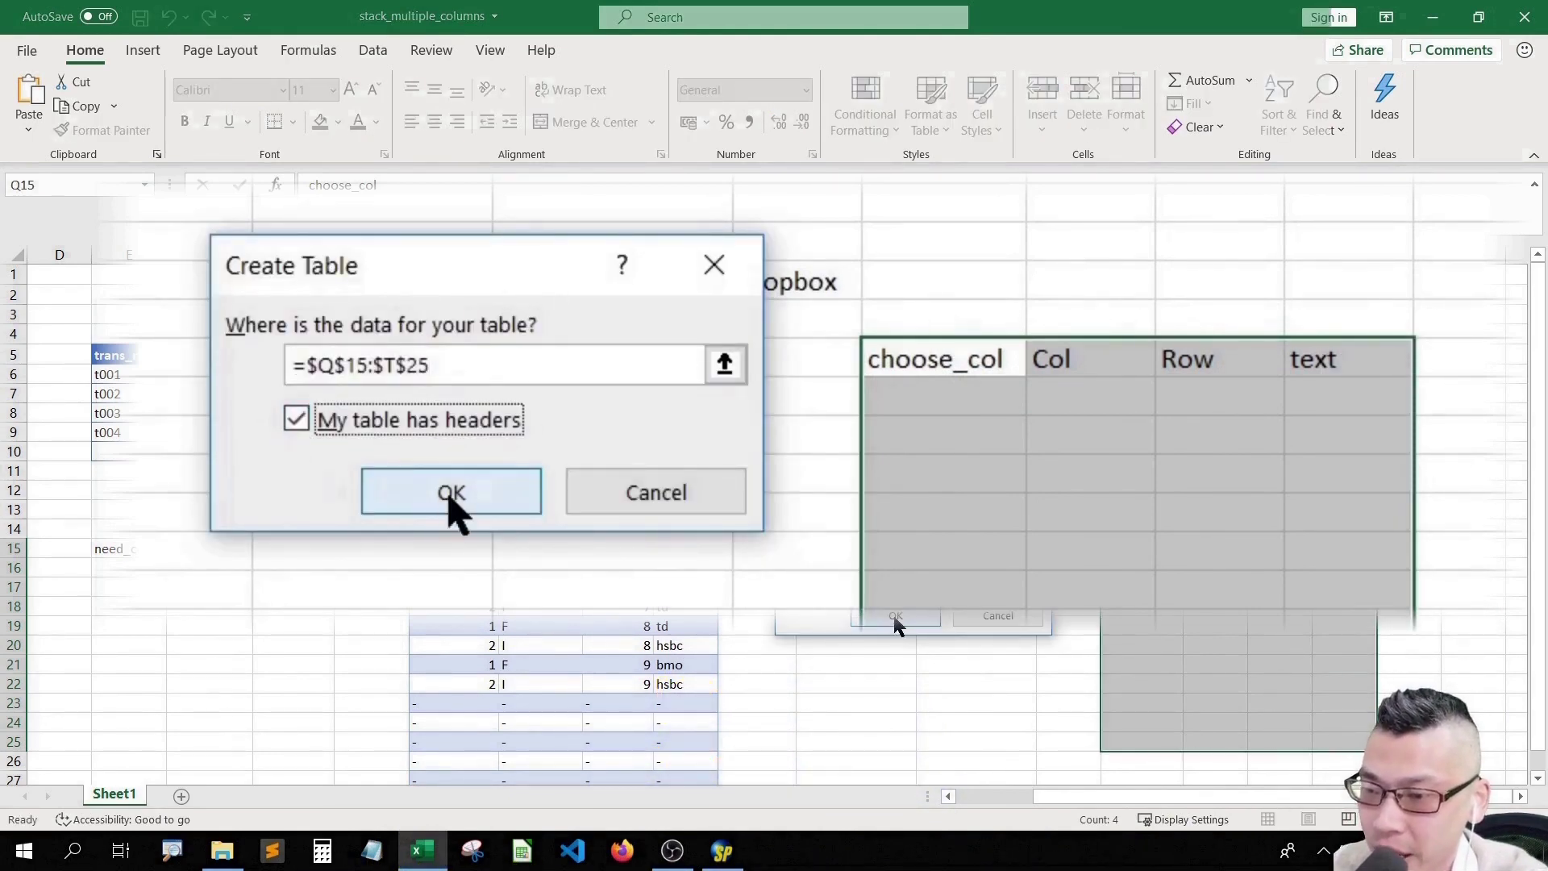
click(896, 616)
- Enter the values 1, 2, 1, 2 in the first four cells of the new table's choose_col column
click(1161, 566)
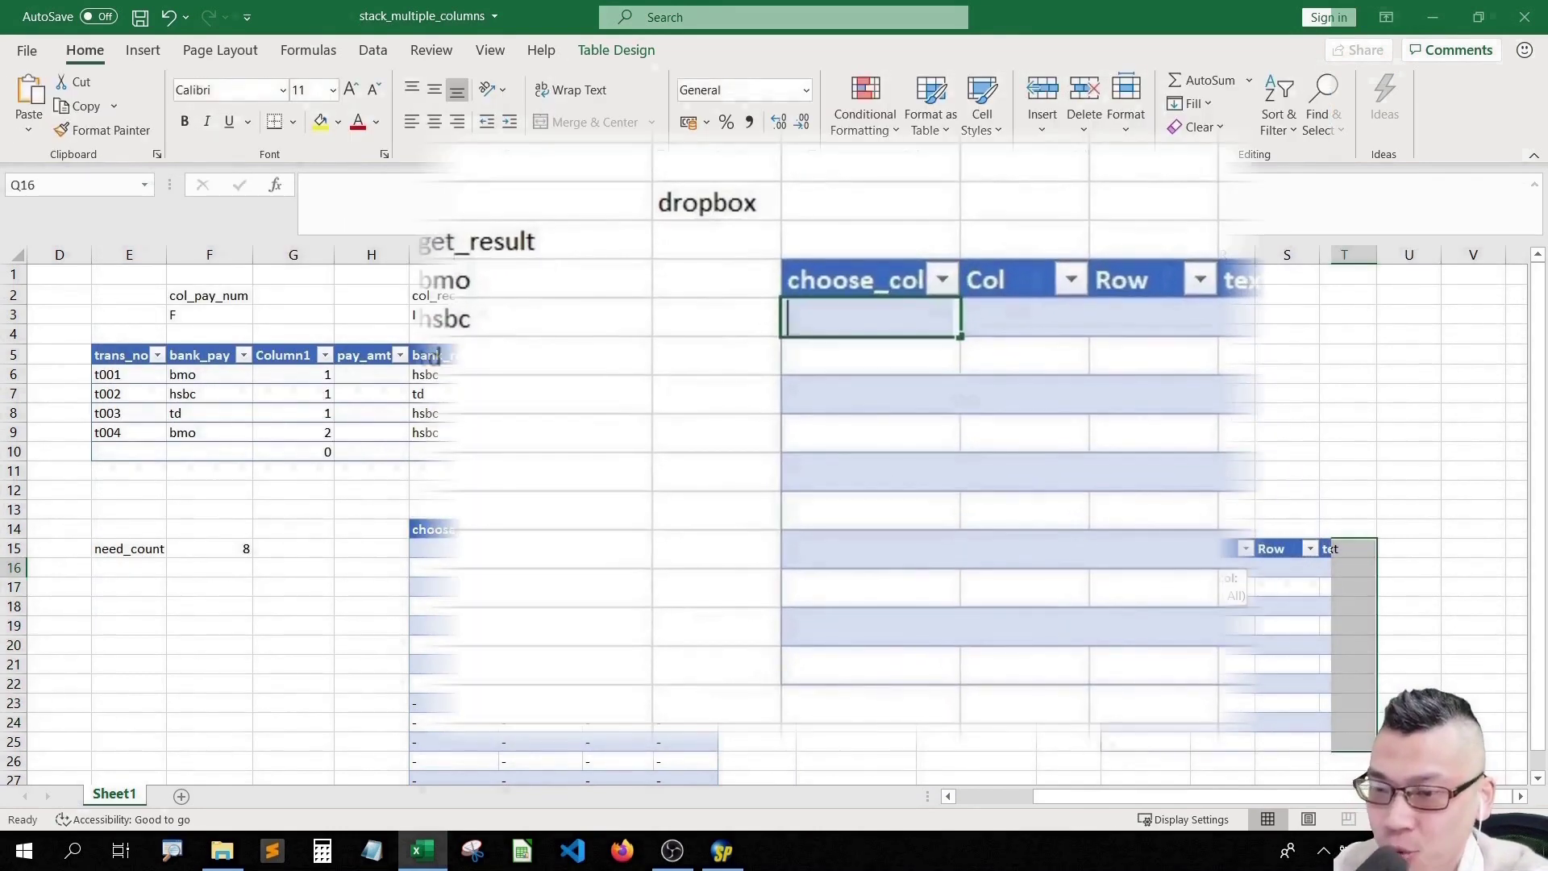
text(1)
key(Return)
text(2)
key(Return)
text(1)
key(Return)
text(2)
key(Return)
key(Right)
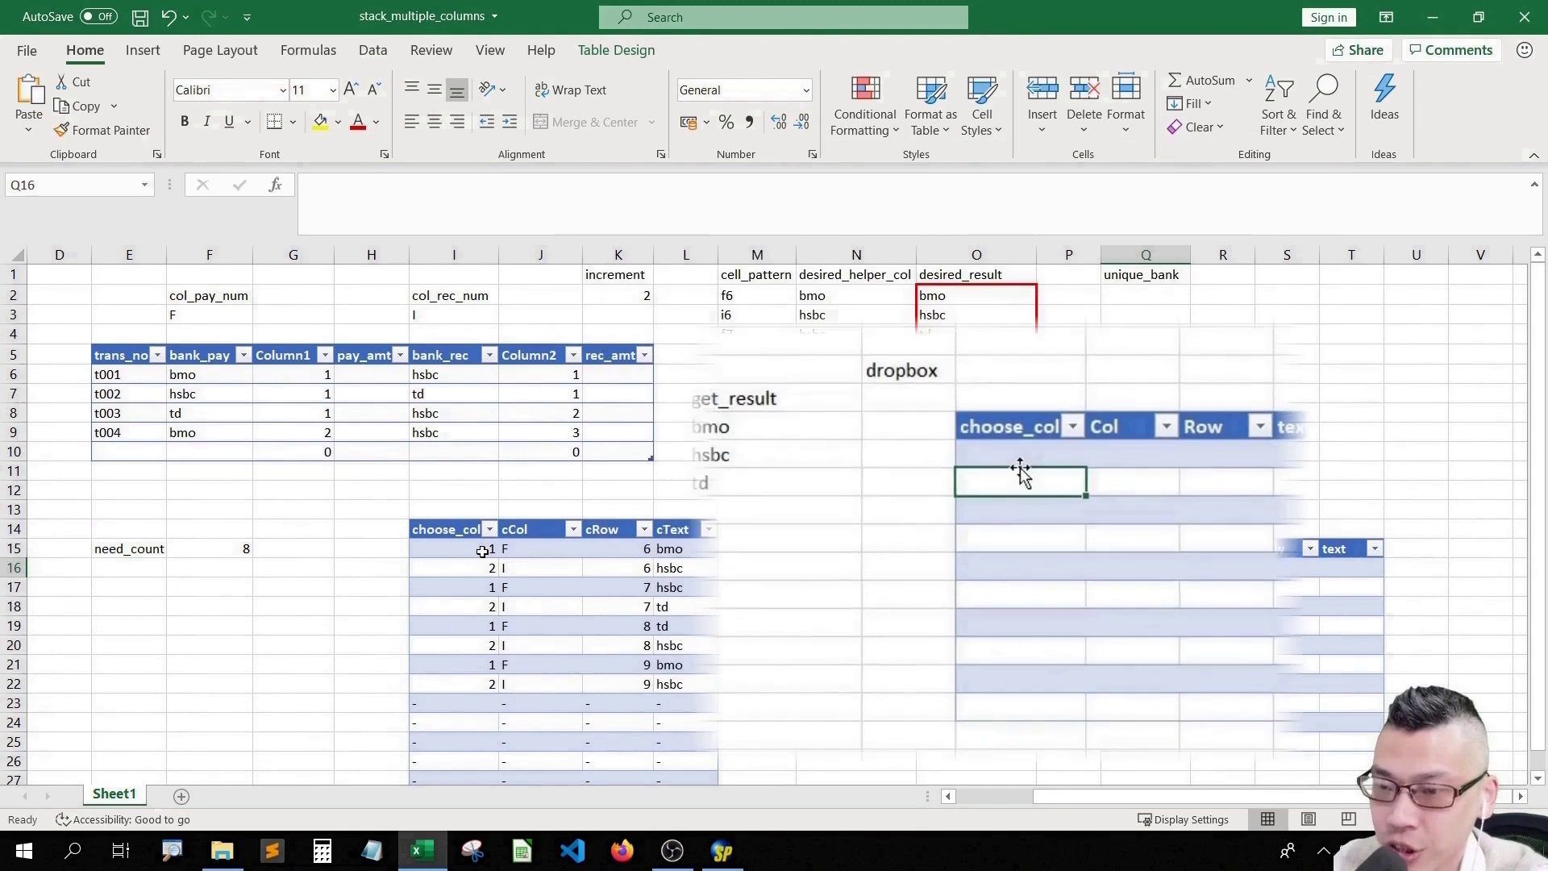
text(1)
key(Return)
text(2)
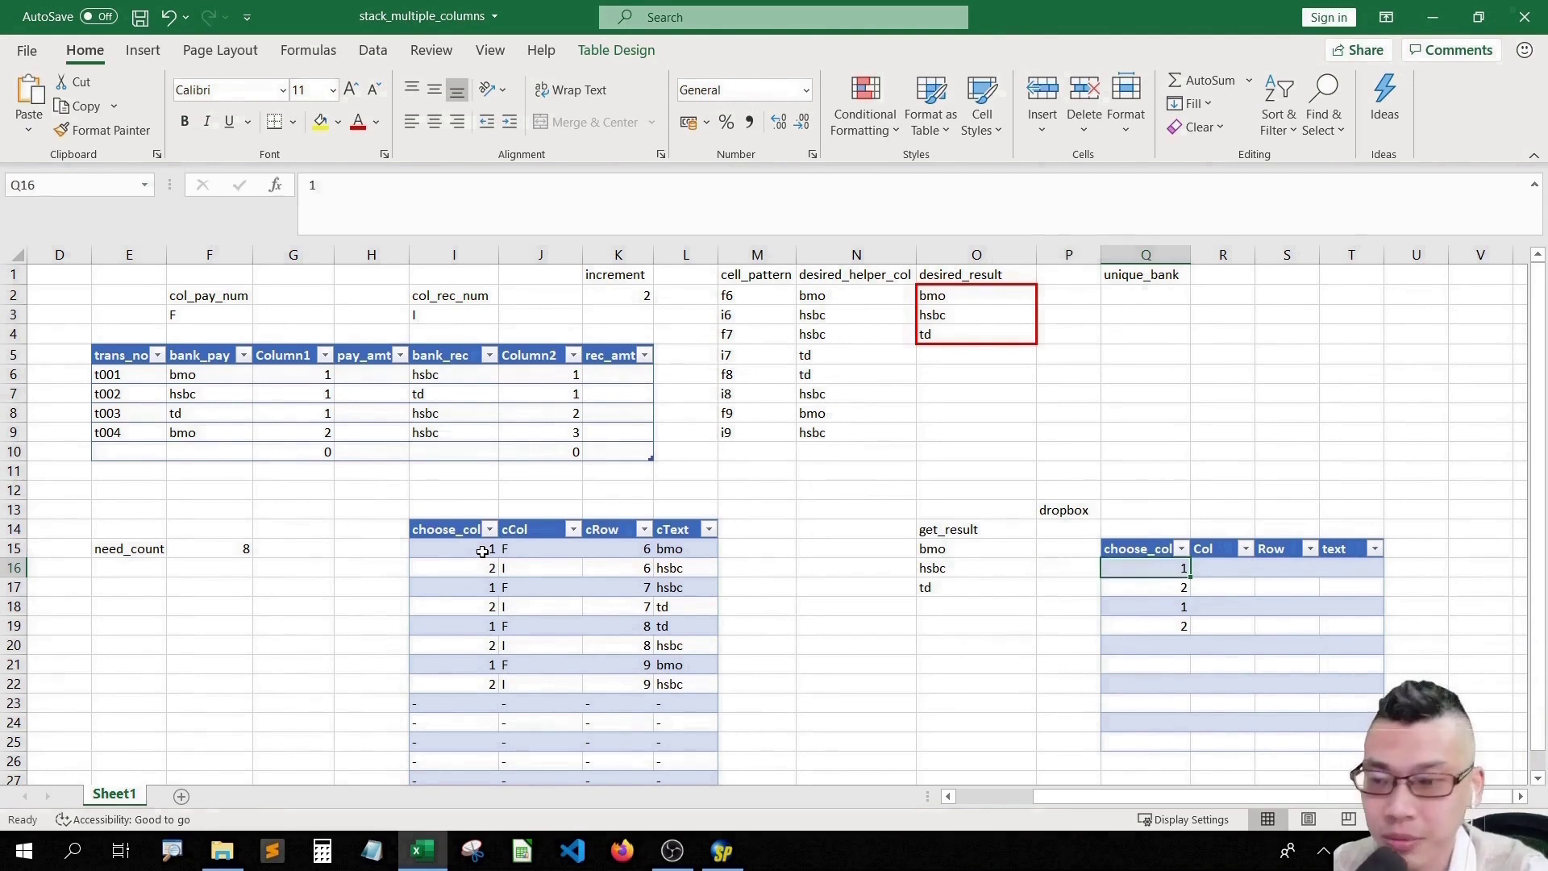
- Define the workbook-scoped name first_cell for the first choose_col data cell, referring to =Sheet1!$Q$16
click(1145, 586)
click(1145, 571)
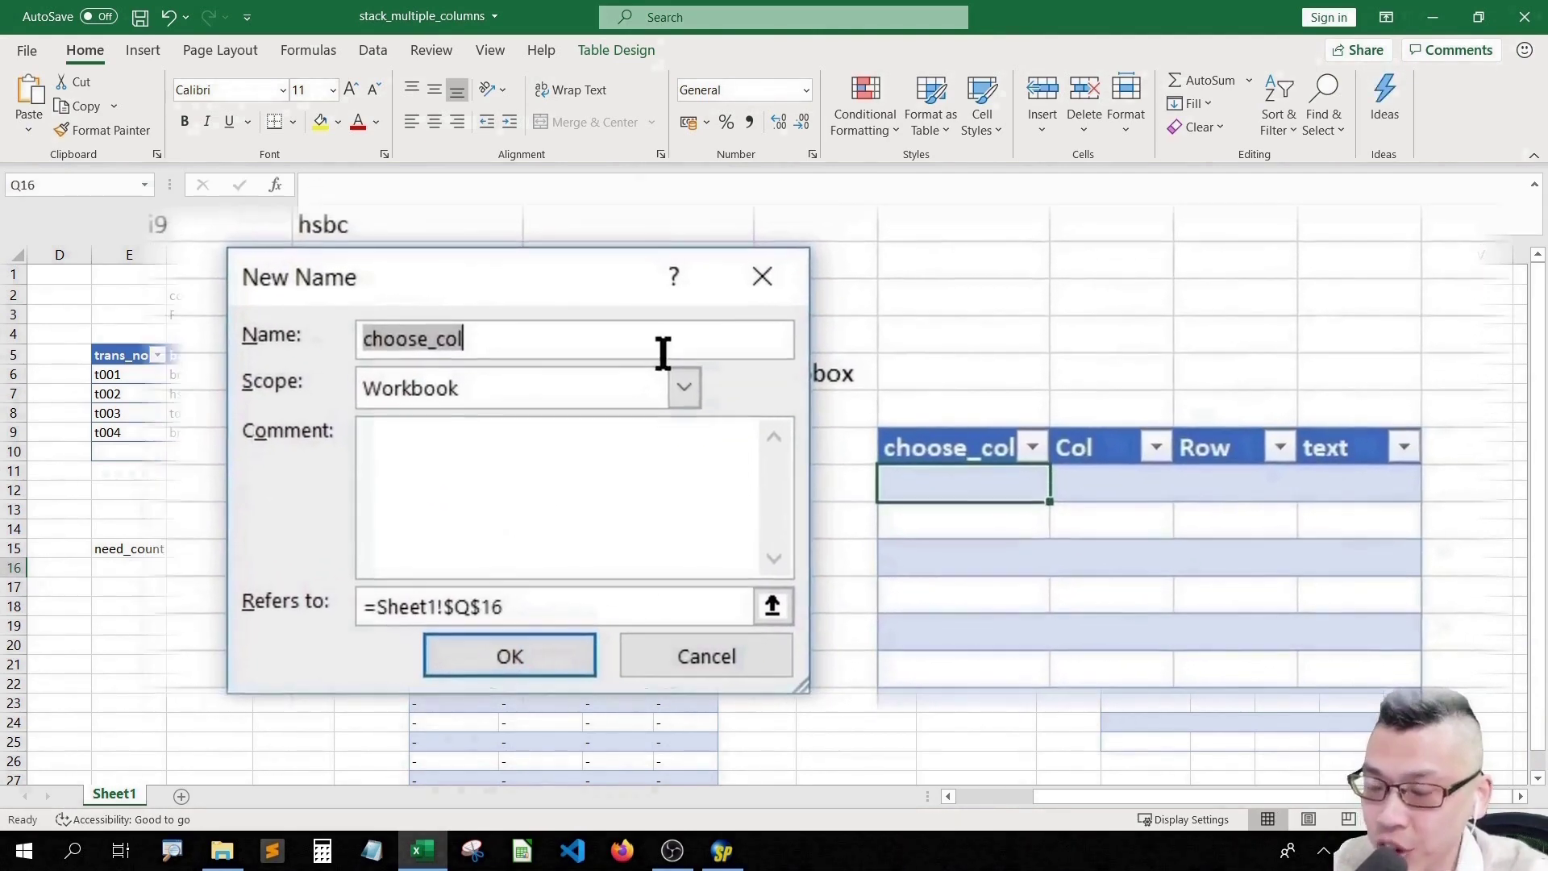
text(first_c)
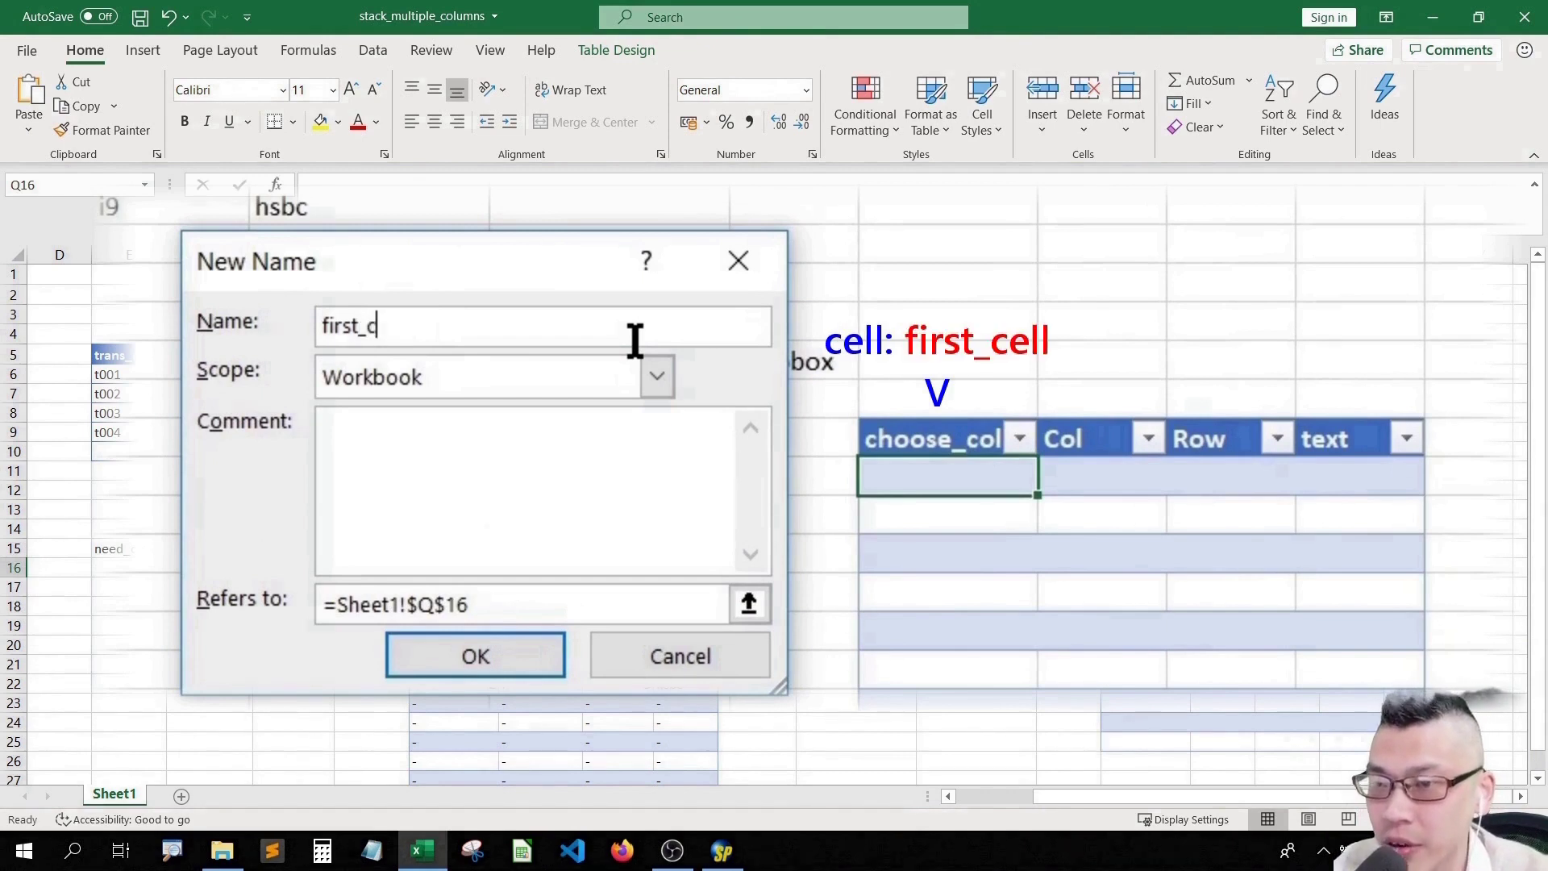
text(ell)
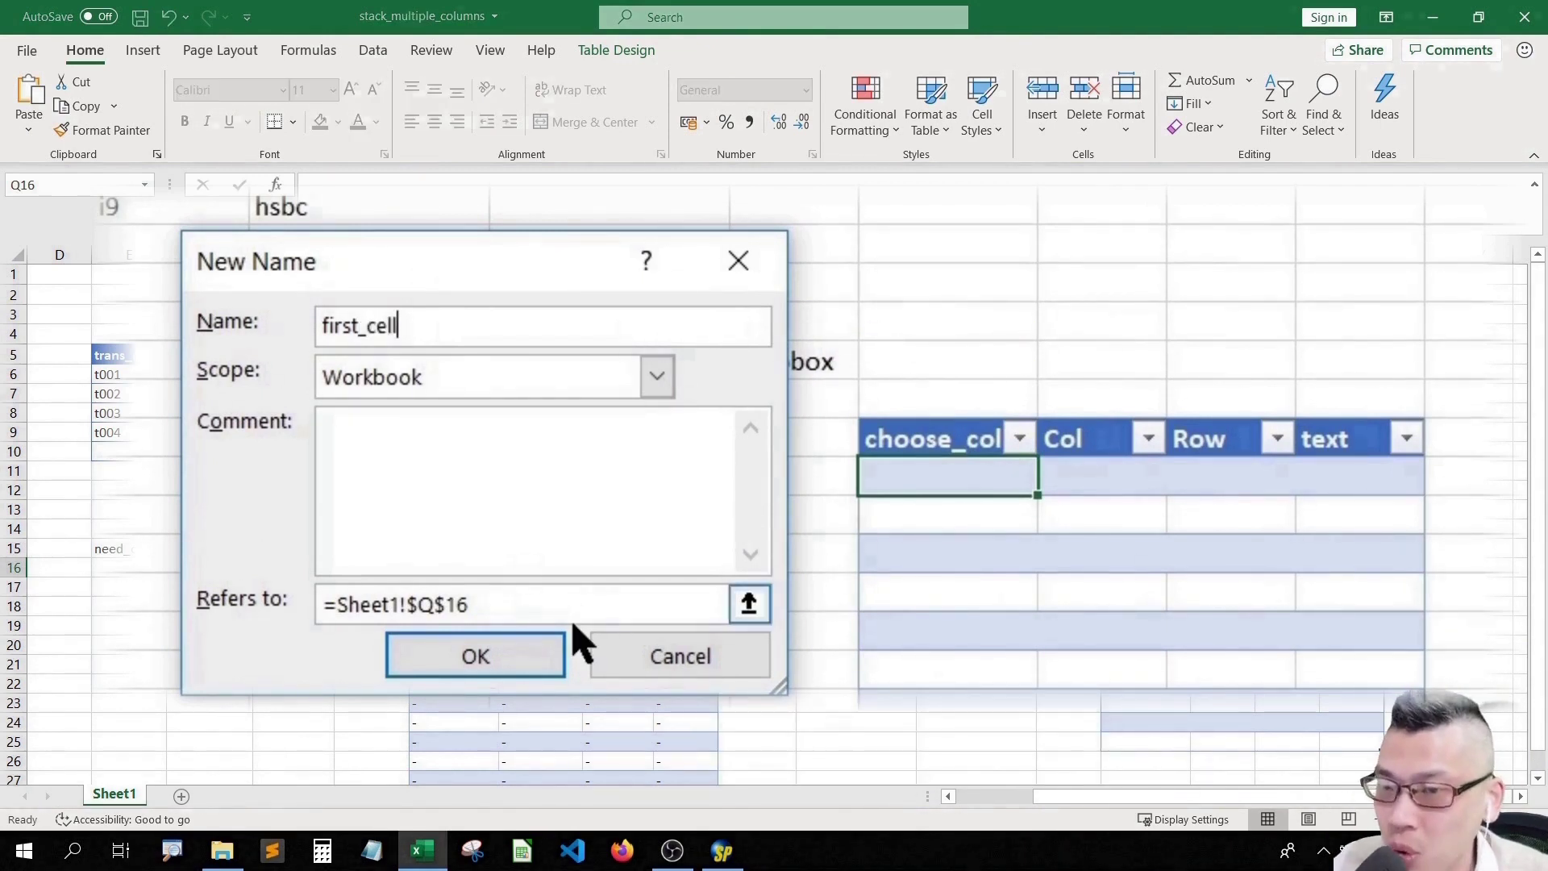
click(548, 605)
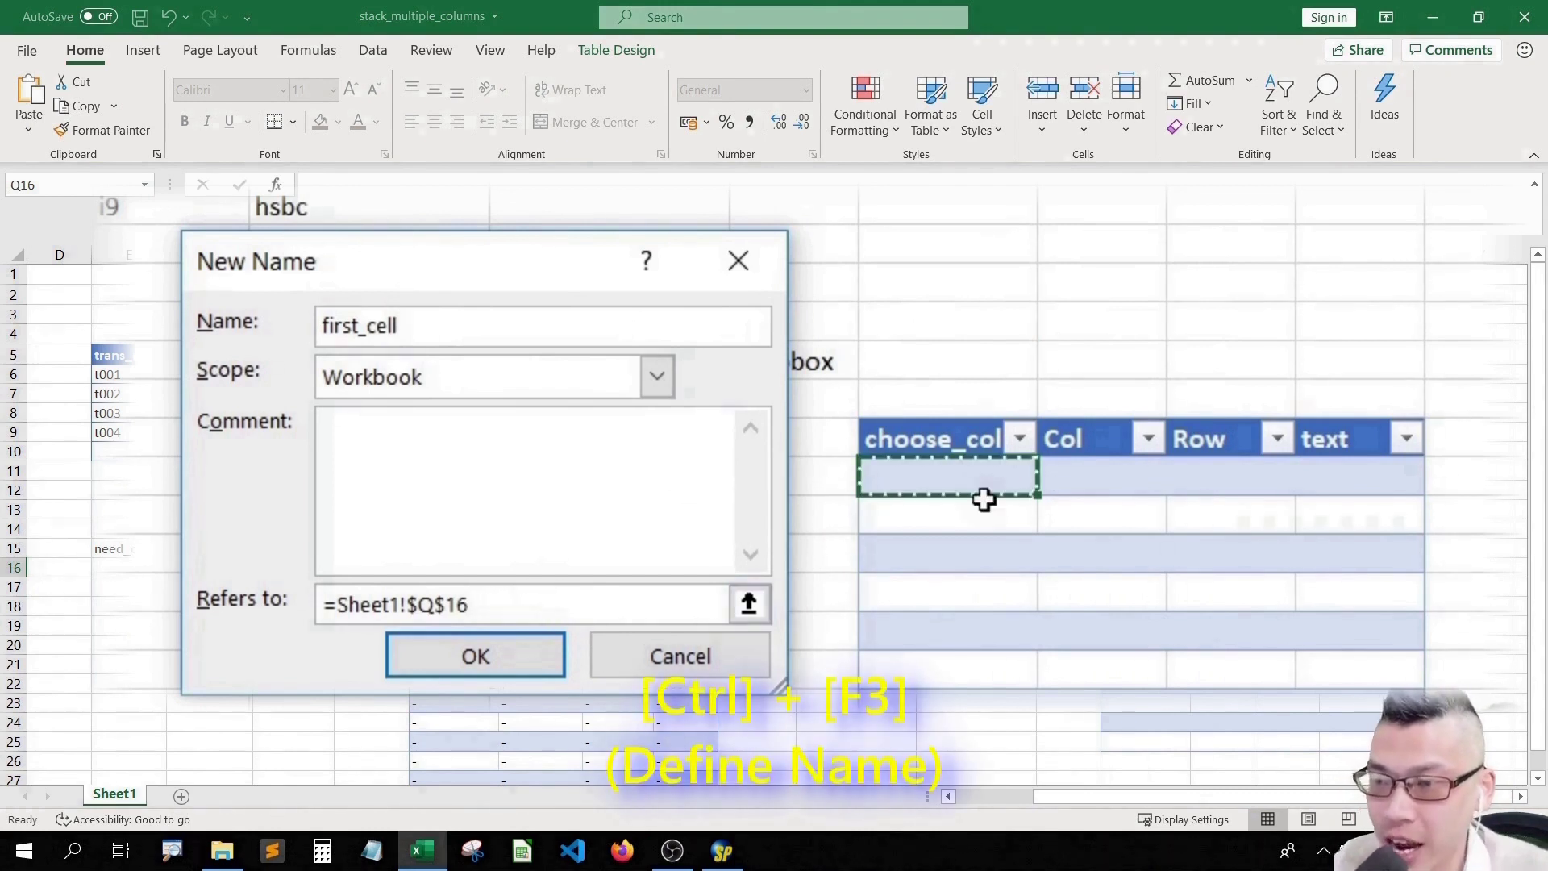
click(1085, 475)
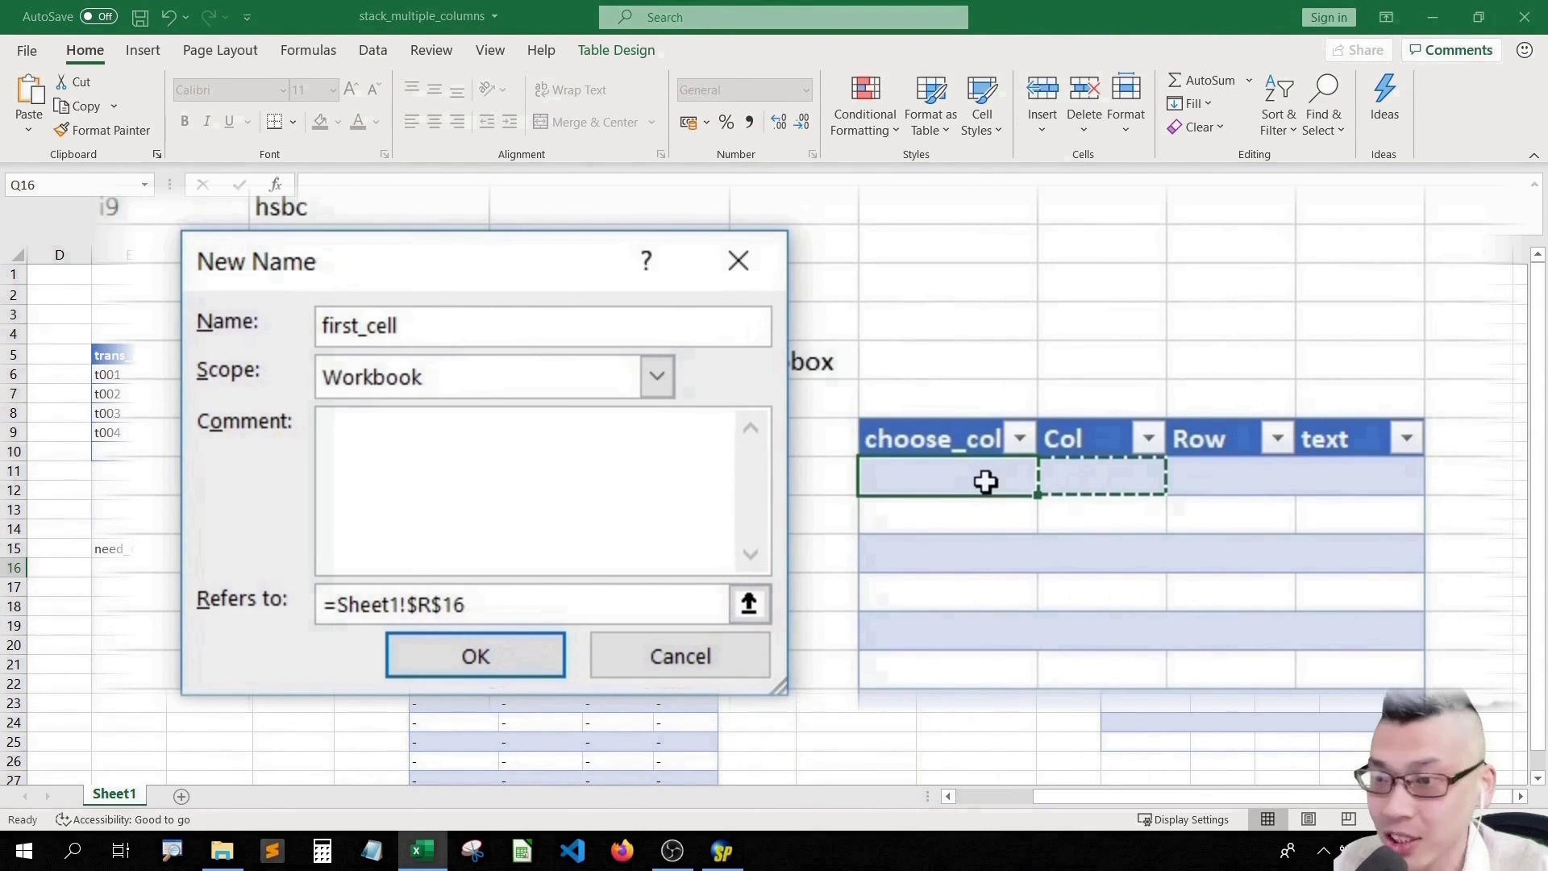
click(951, 477)
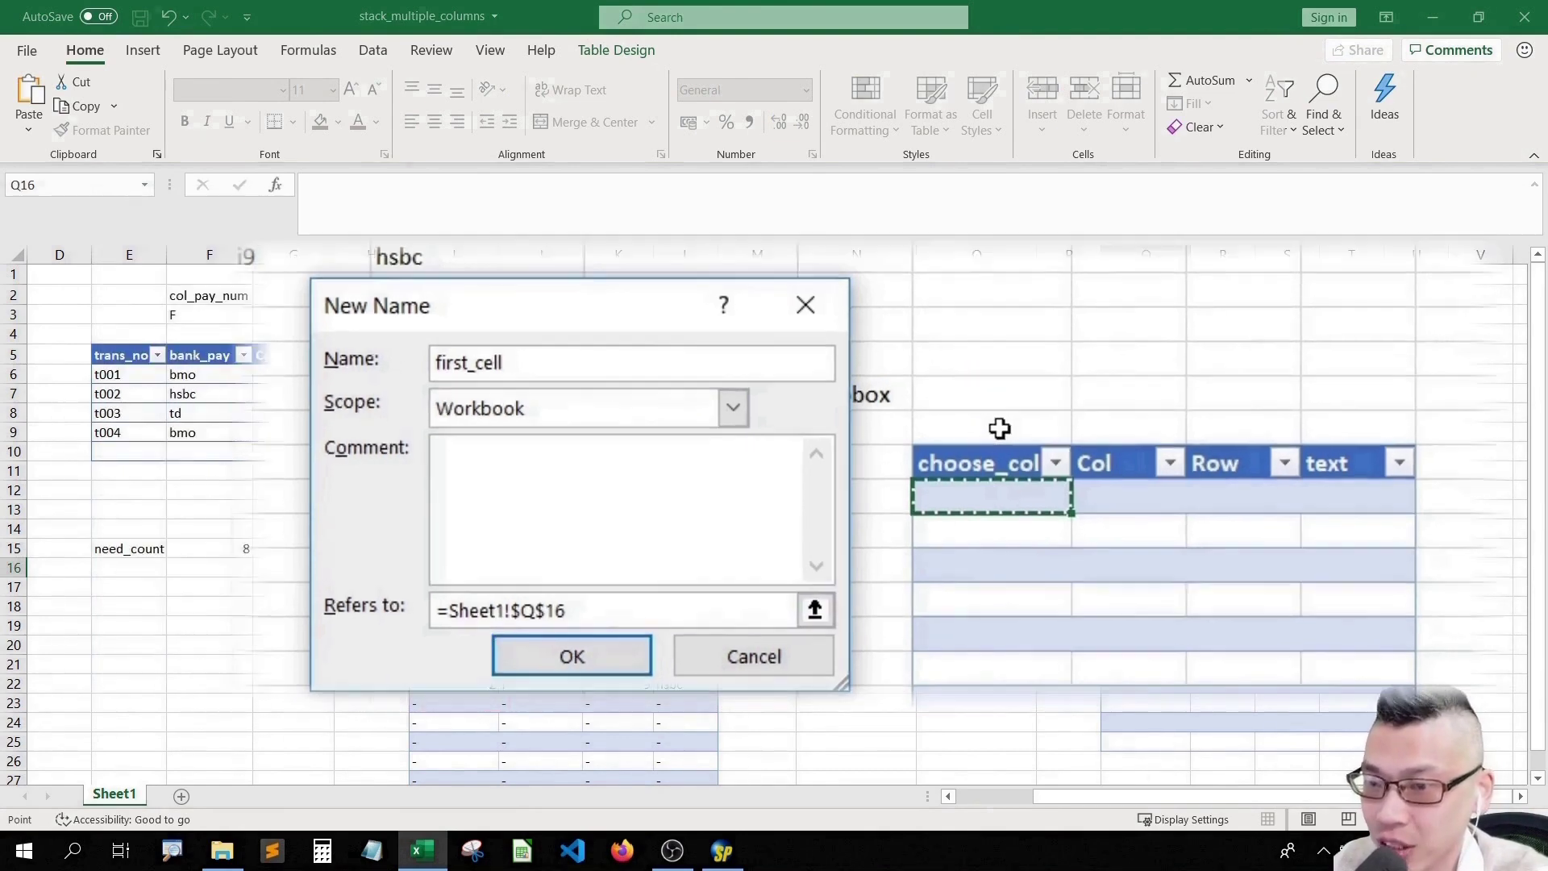
click(523, 656)
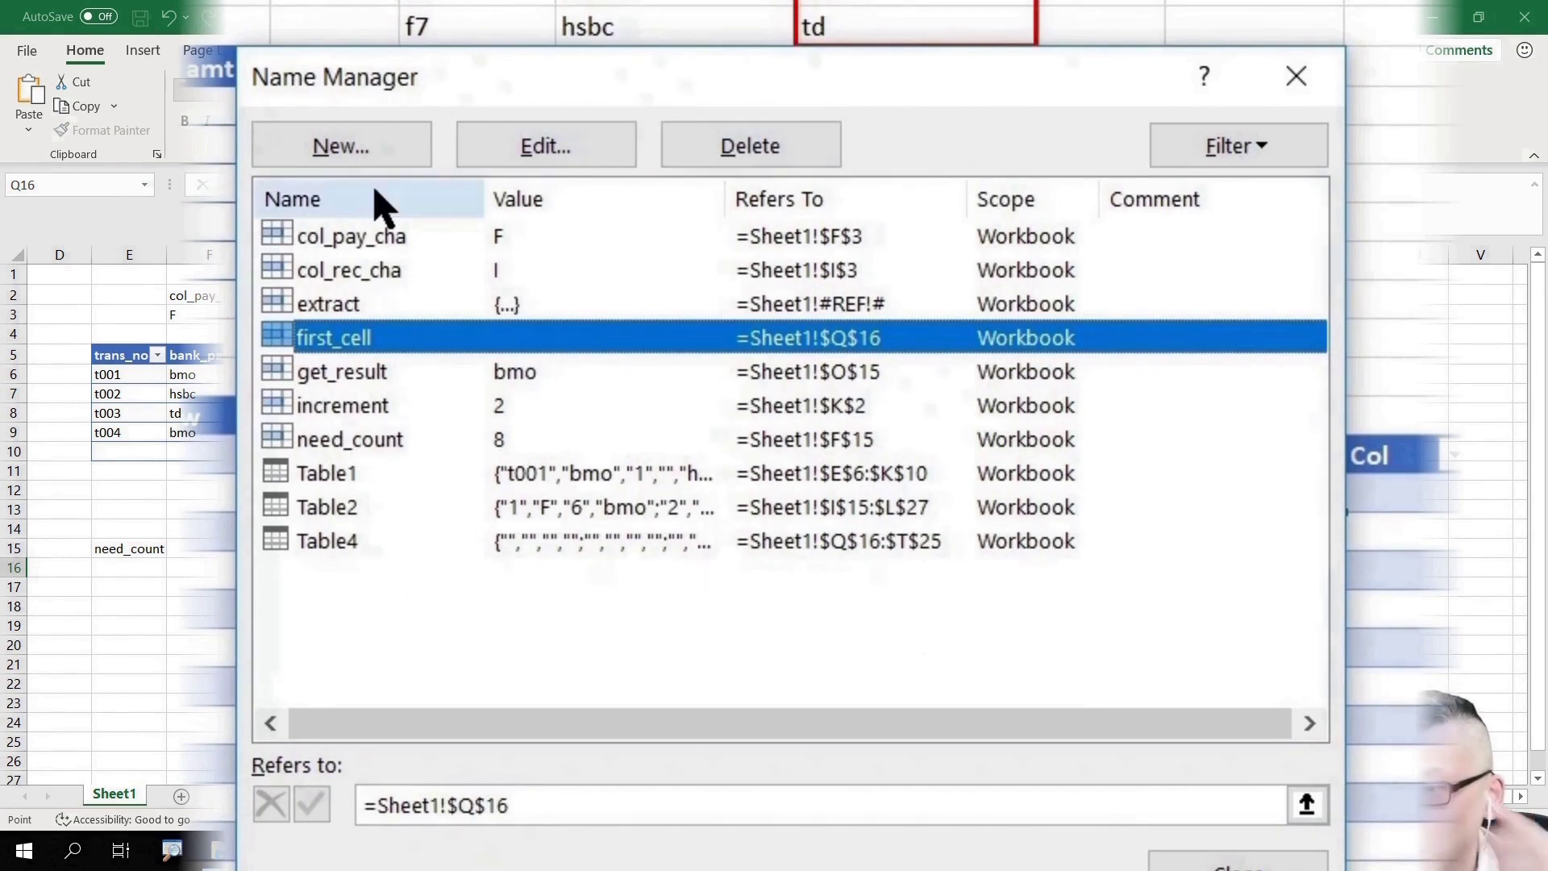
- Define a second workbook-scoped name, first_roll_cell, referring to =Sheet1!$Q16 with the row left relative
click(359, 147)
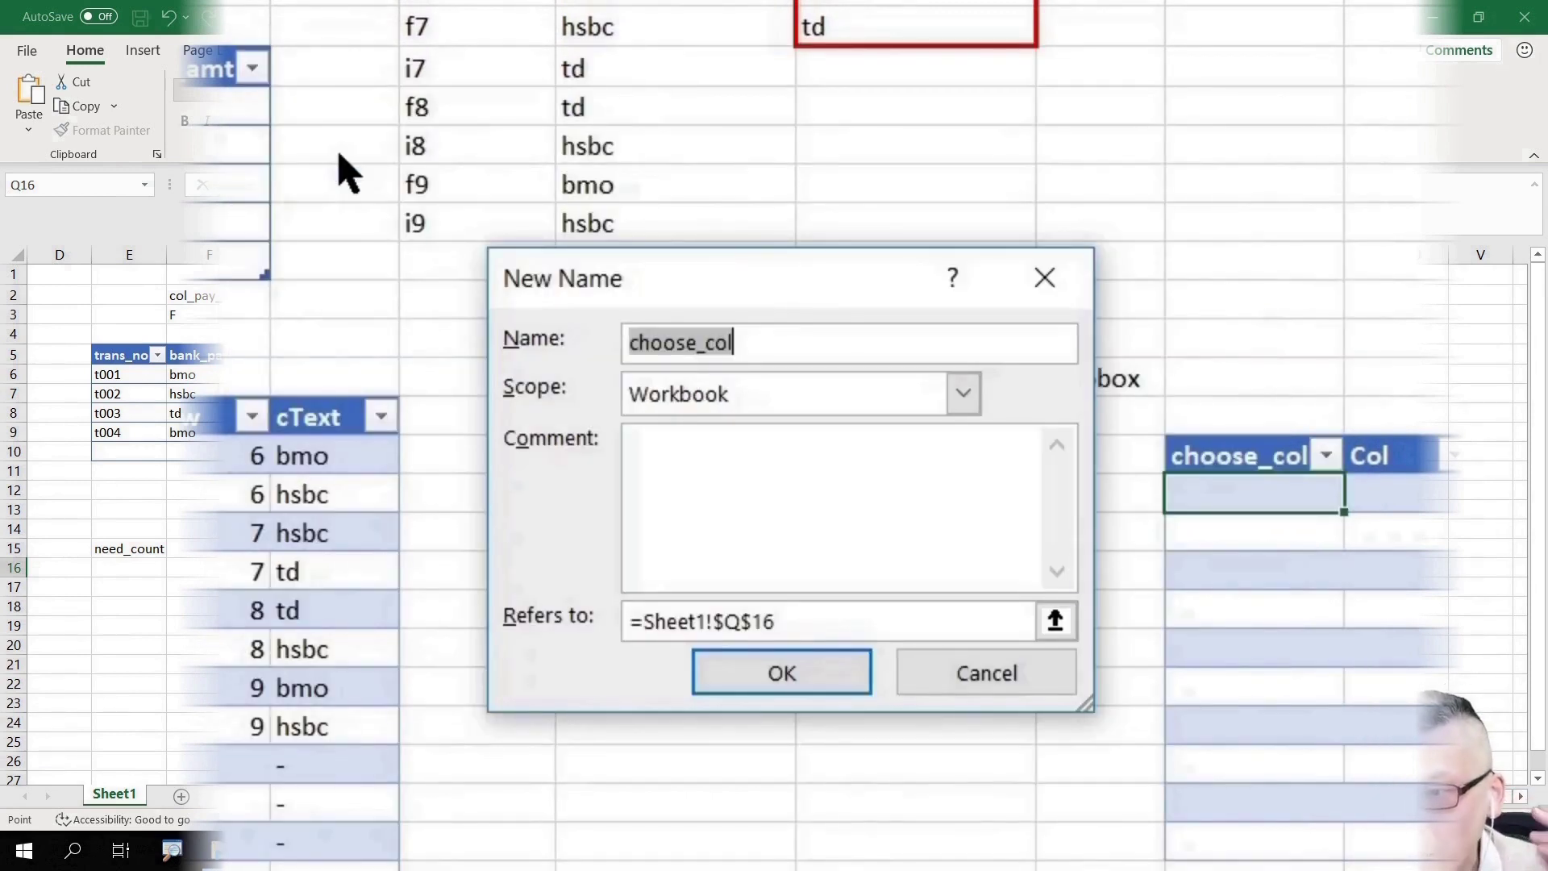
click(829, 339)
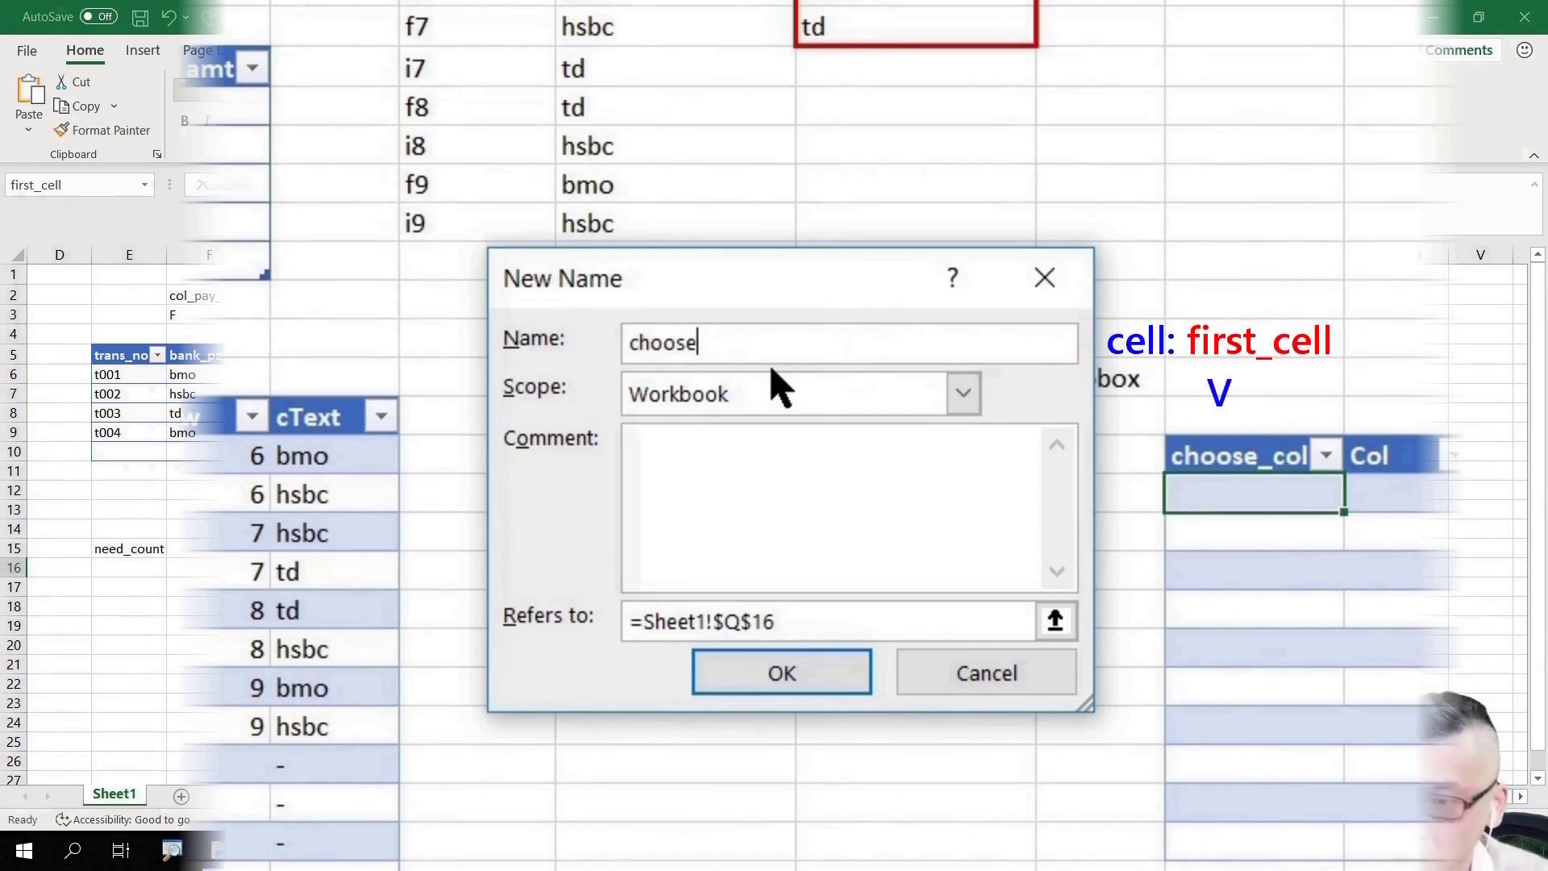
key(BackSpace)
key(BackSpace)
key(BackSpace)
key(BackSpace)
text(first_roll_cell)
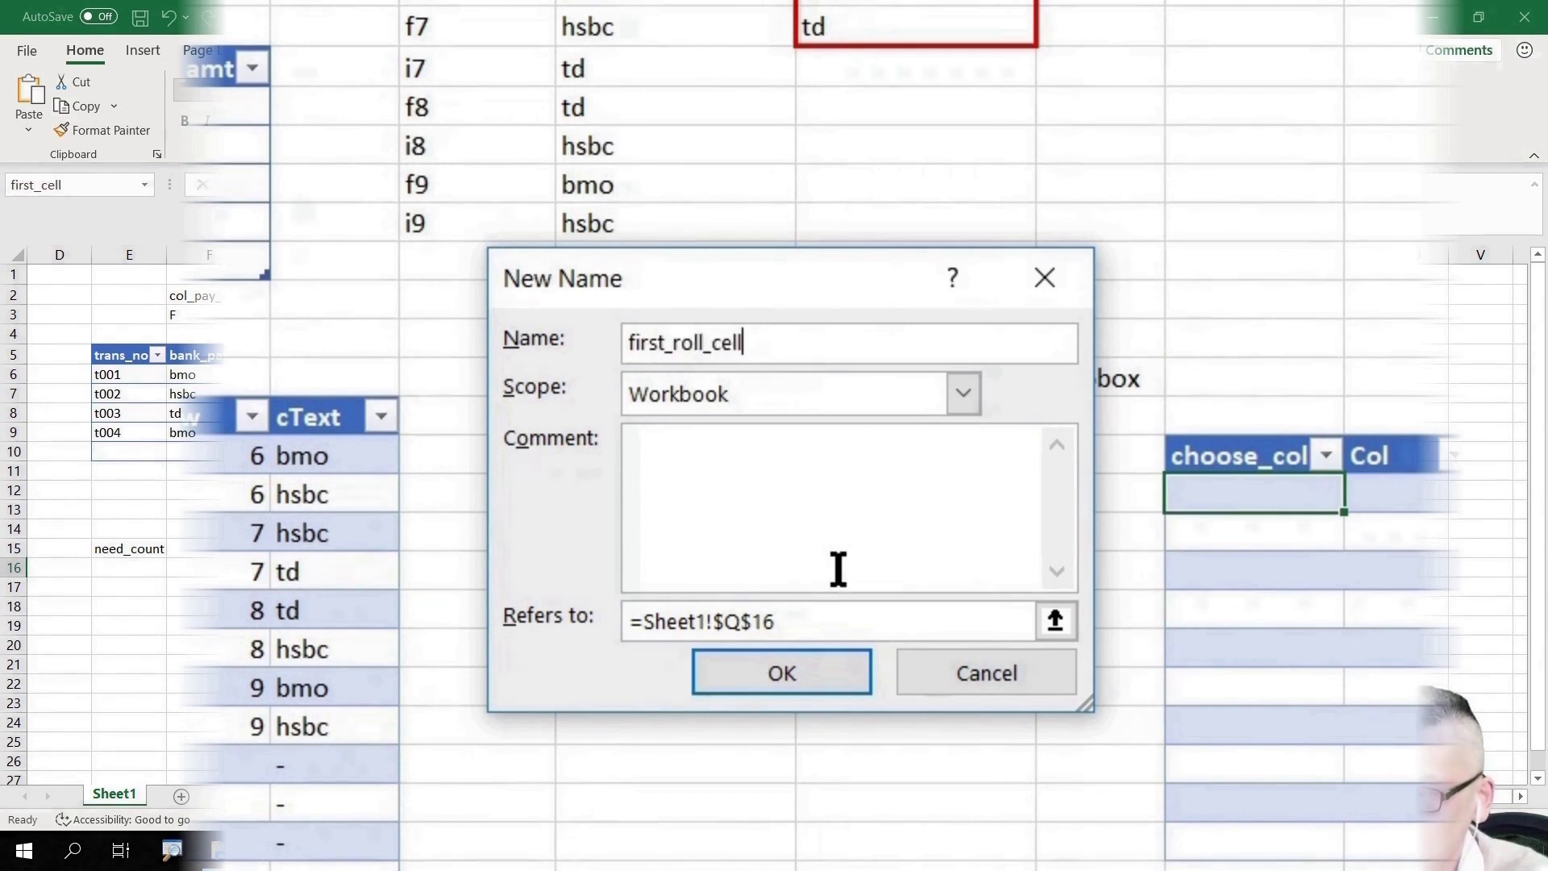
click(928, 621)
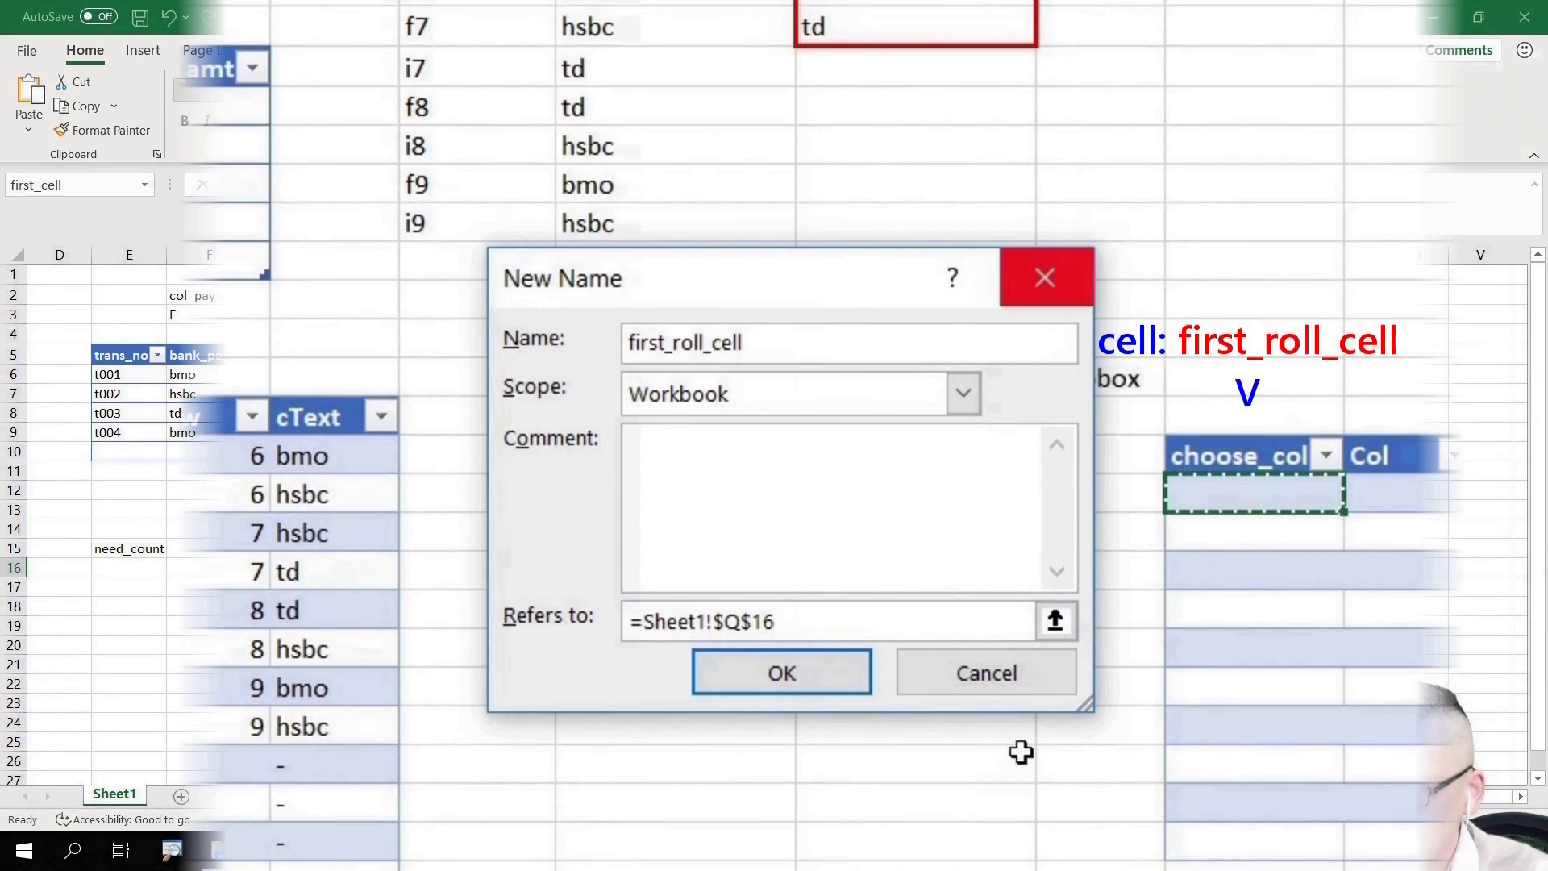
click(789, 656)
key(BackSpace)
key(BackSpace)
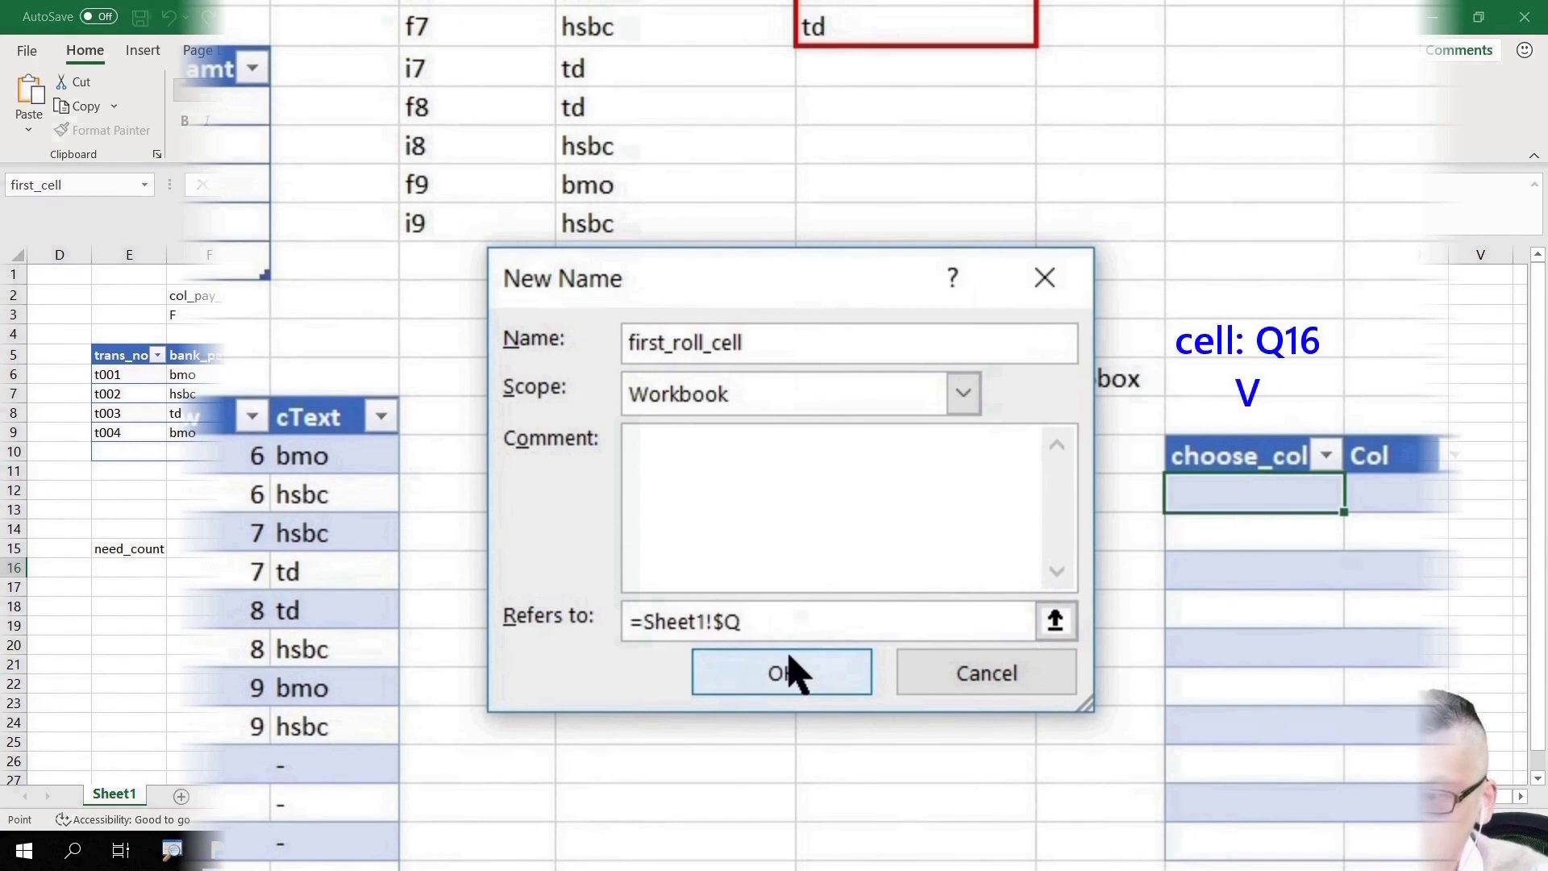
click(776, 674)
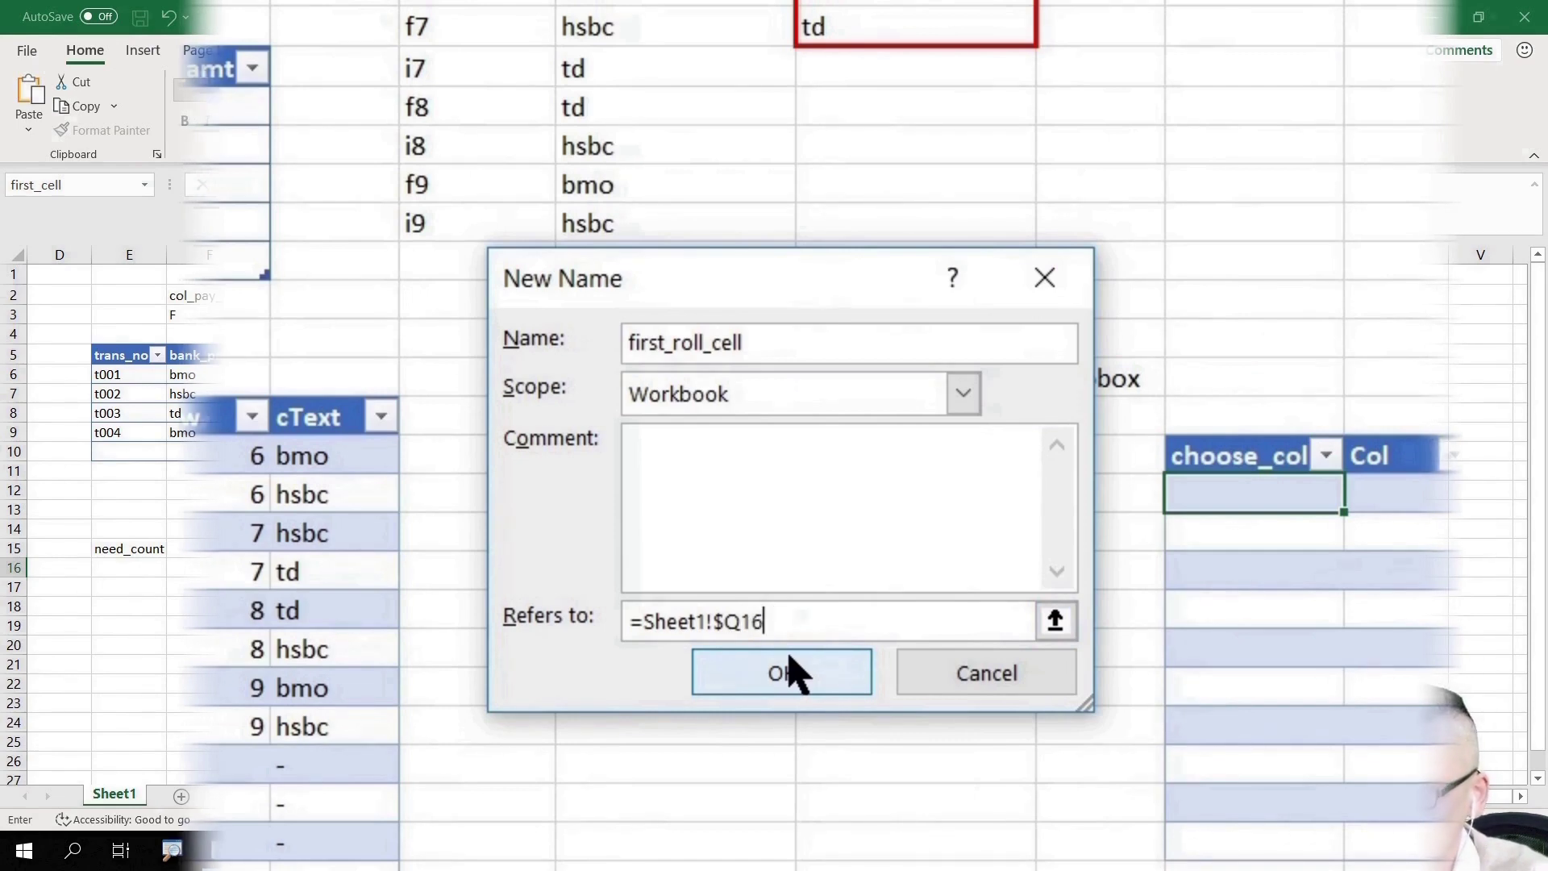
- Save the first_roll_cell name and compare its reference with that of first_cell in the list of defined names
click(780, 673)
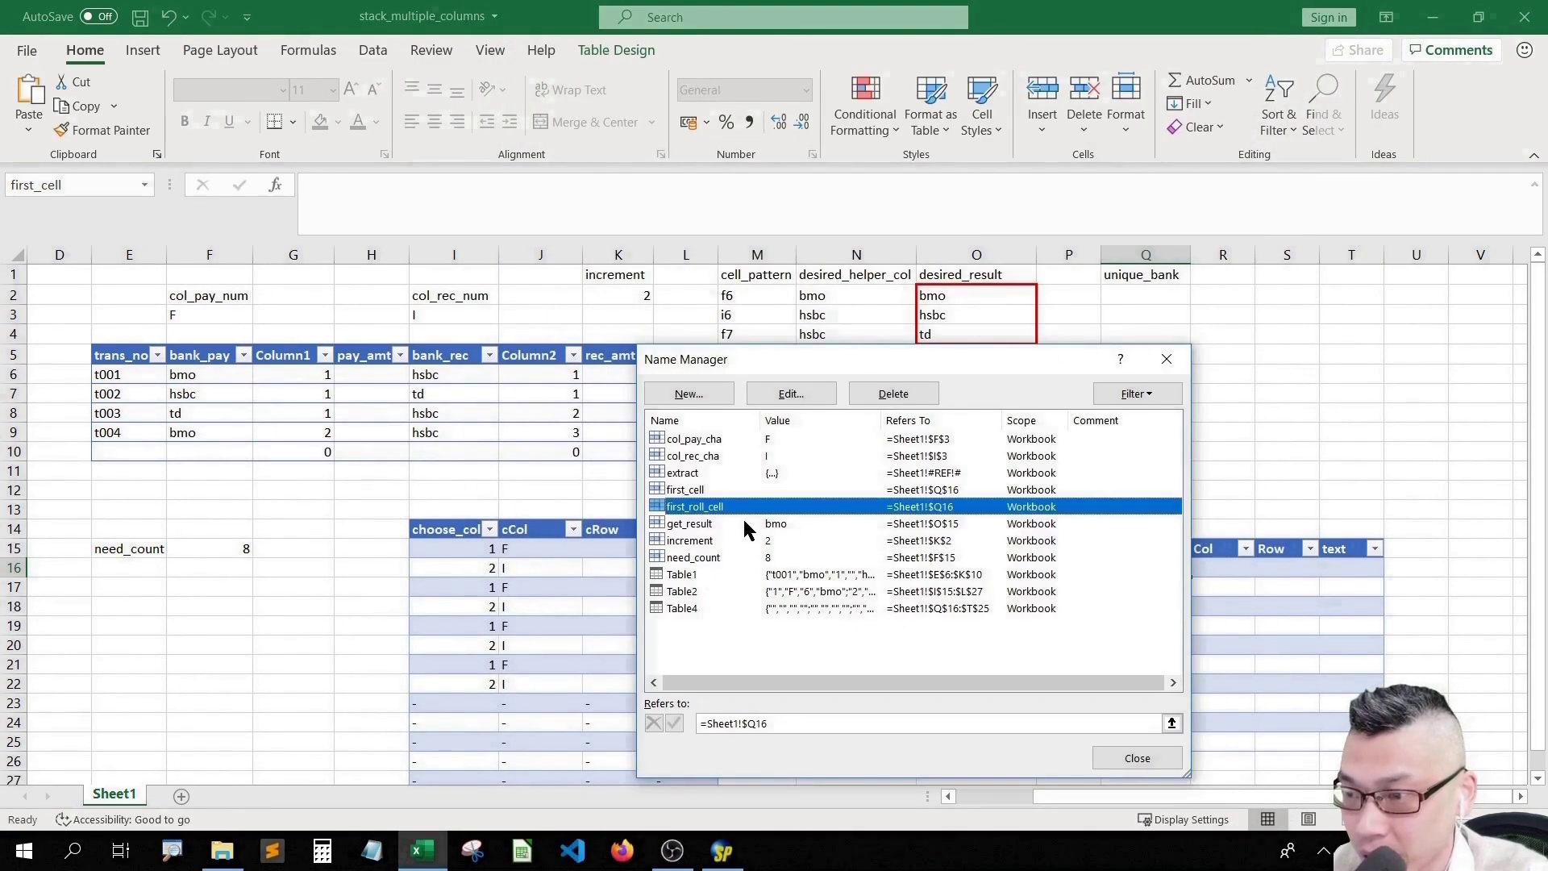
click(697, 492)
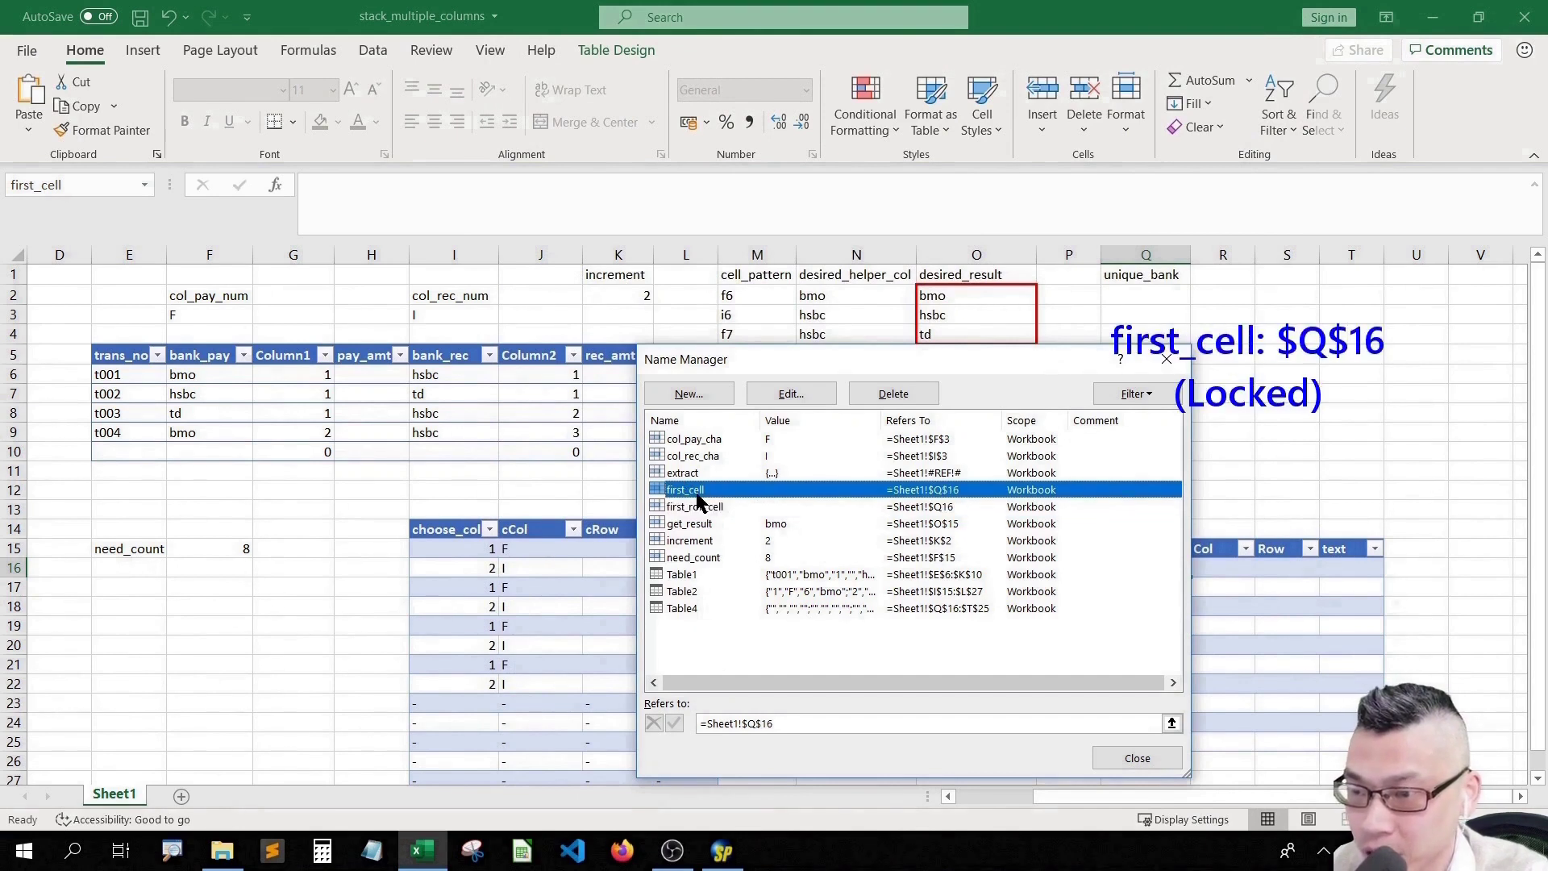
click(698, 508)
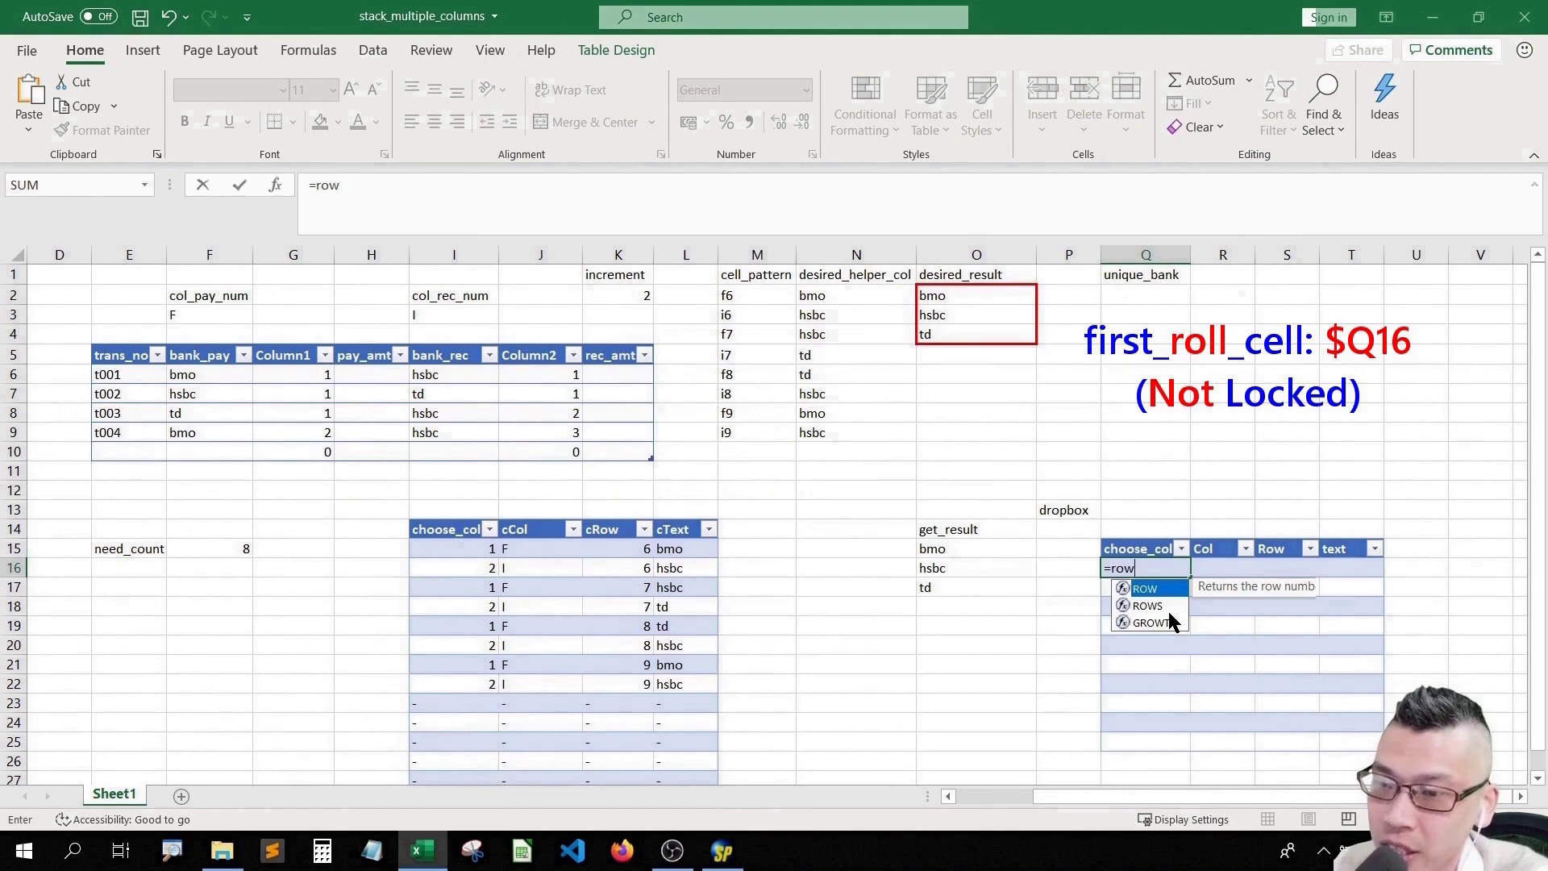
- Enter the formula =ROWS(first_cell:first_roll_cell) in the first data cell of the new table's choose_col column
text(s()
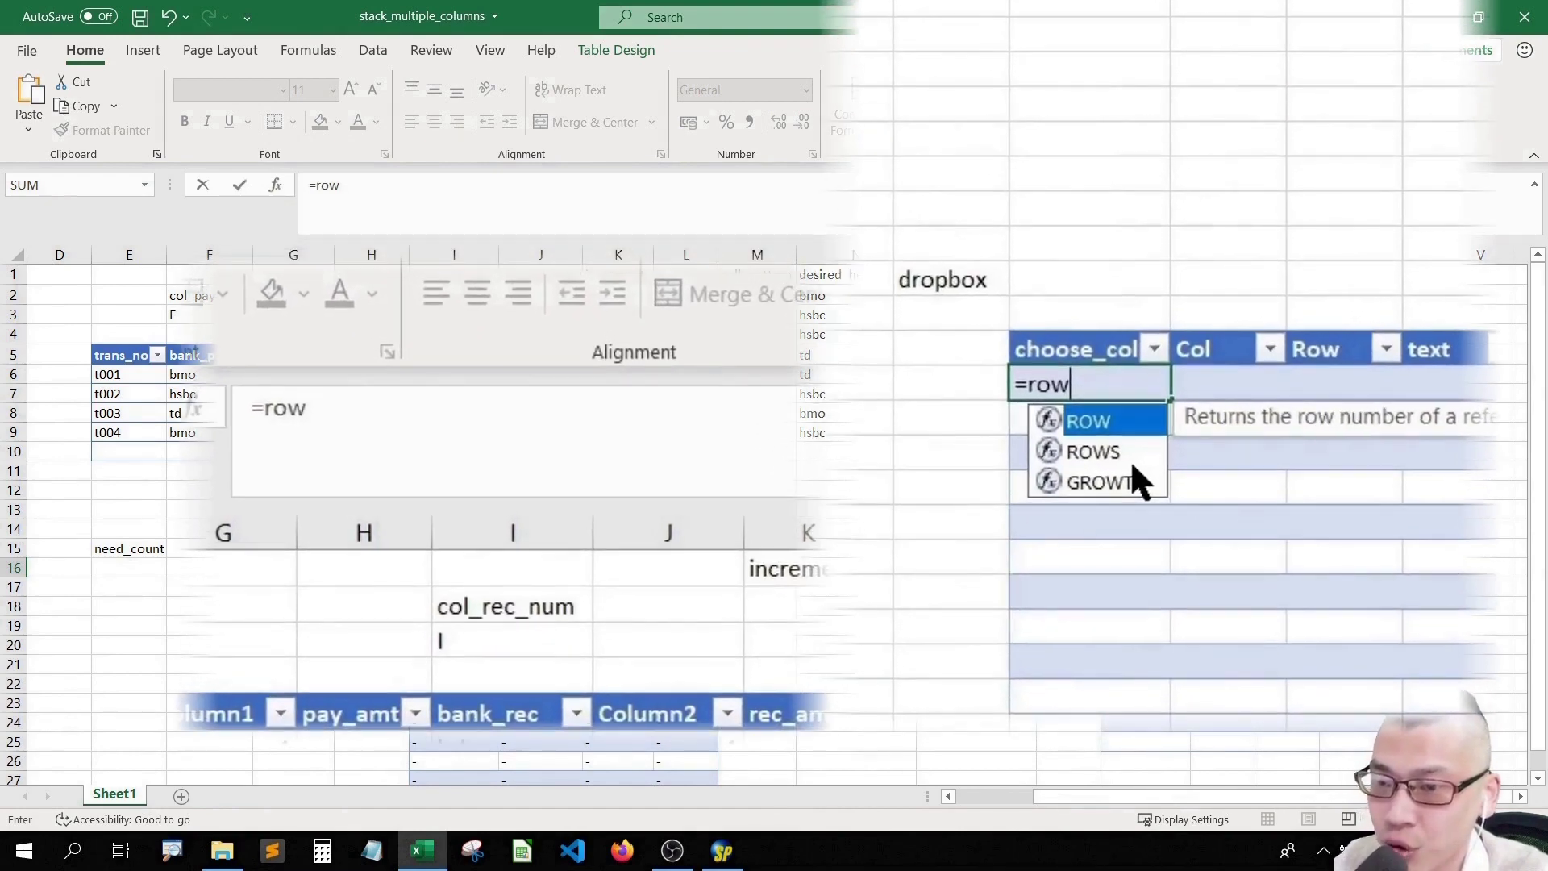
text(s()
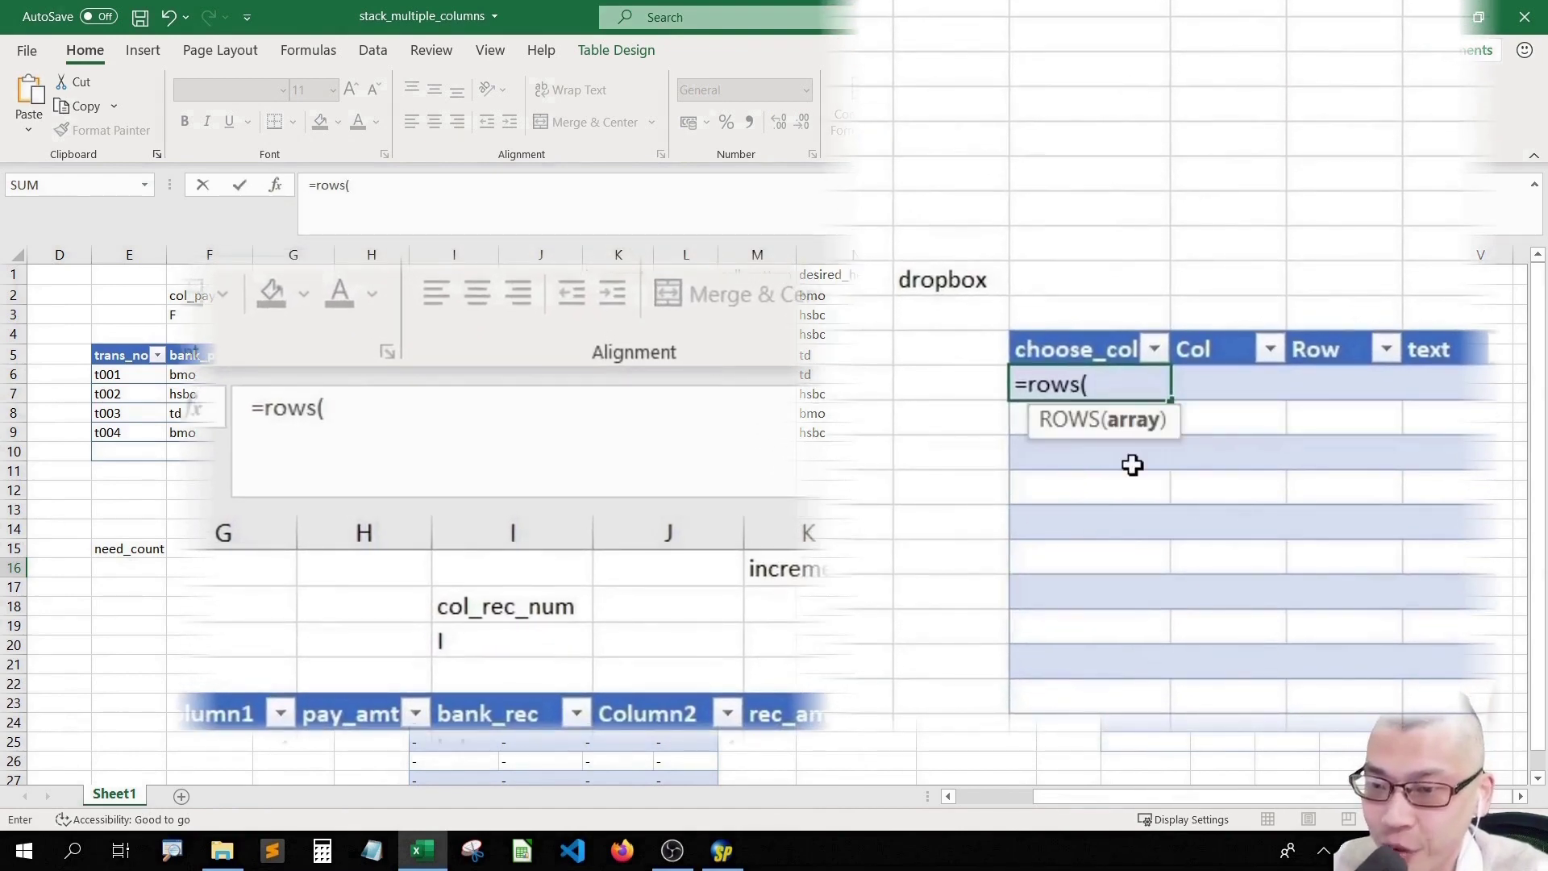
text(first_cell:first)
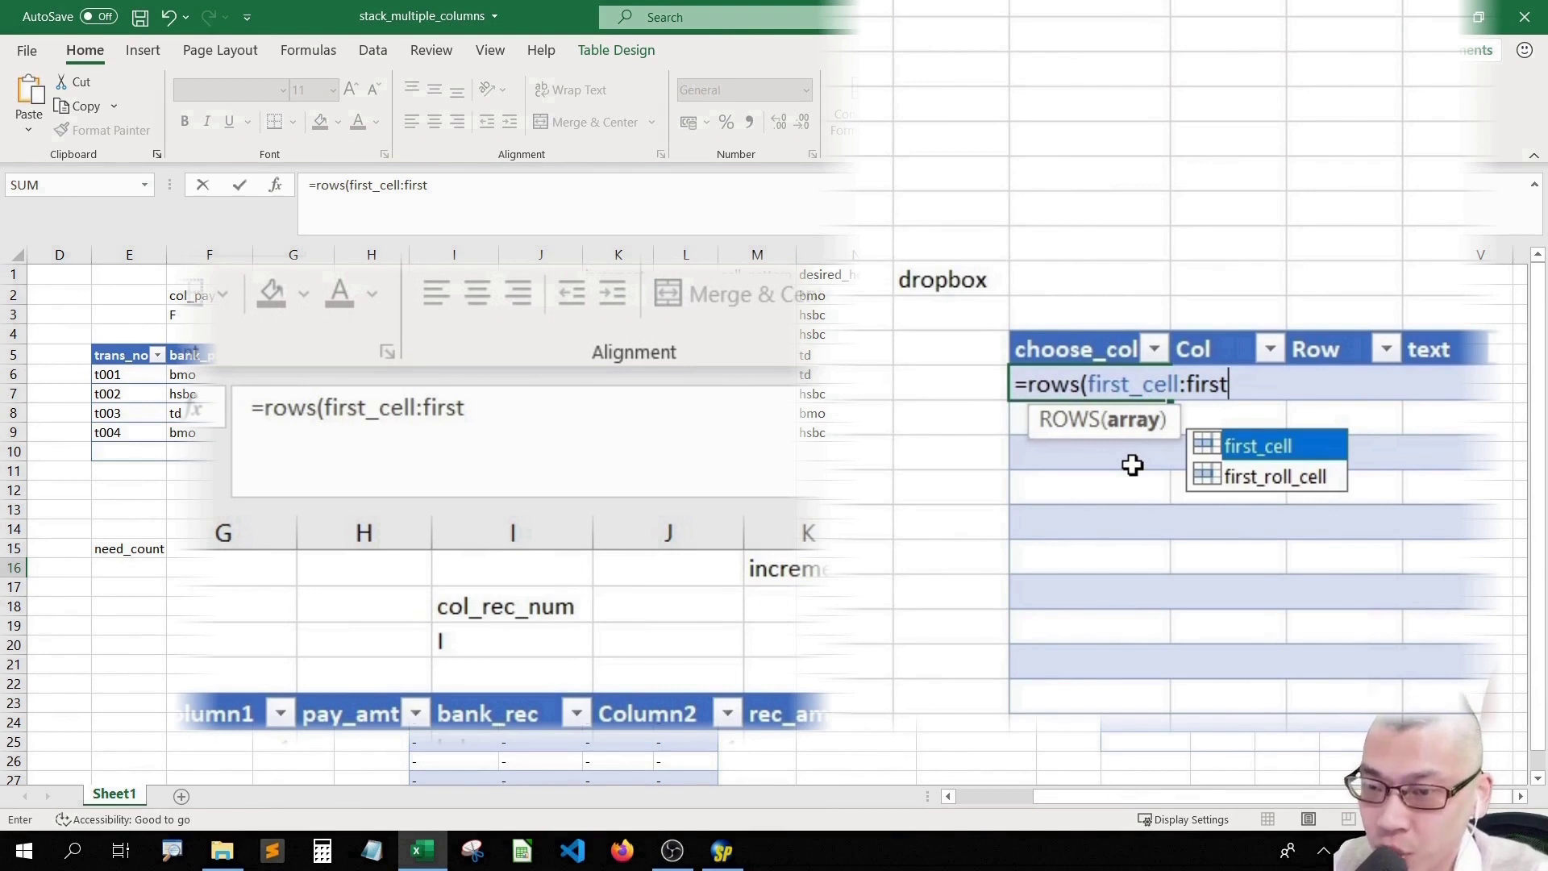
key(Down)
key(Tab)
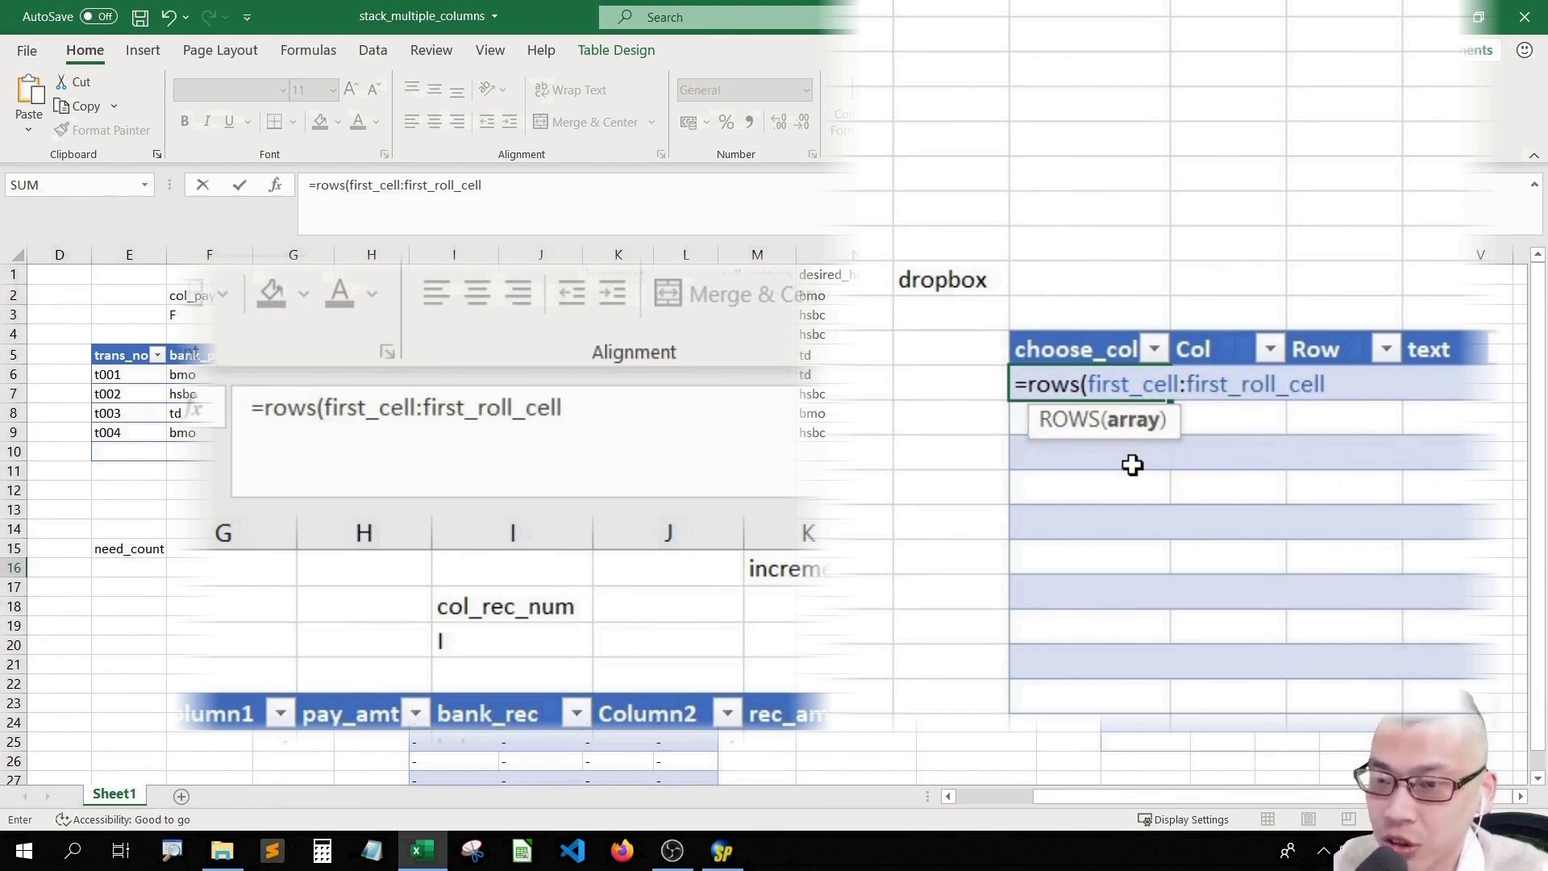
click(1090, 446)
key(Up)
key(Up)
- Wrap the choose_col formula in MOD so it reads =MOD(ROWS(first_cell:first_roll_cell)-1,increment)
click(320, 185)
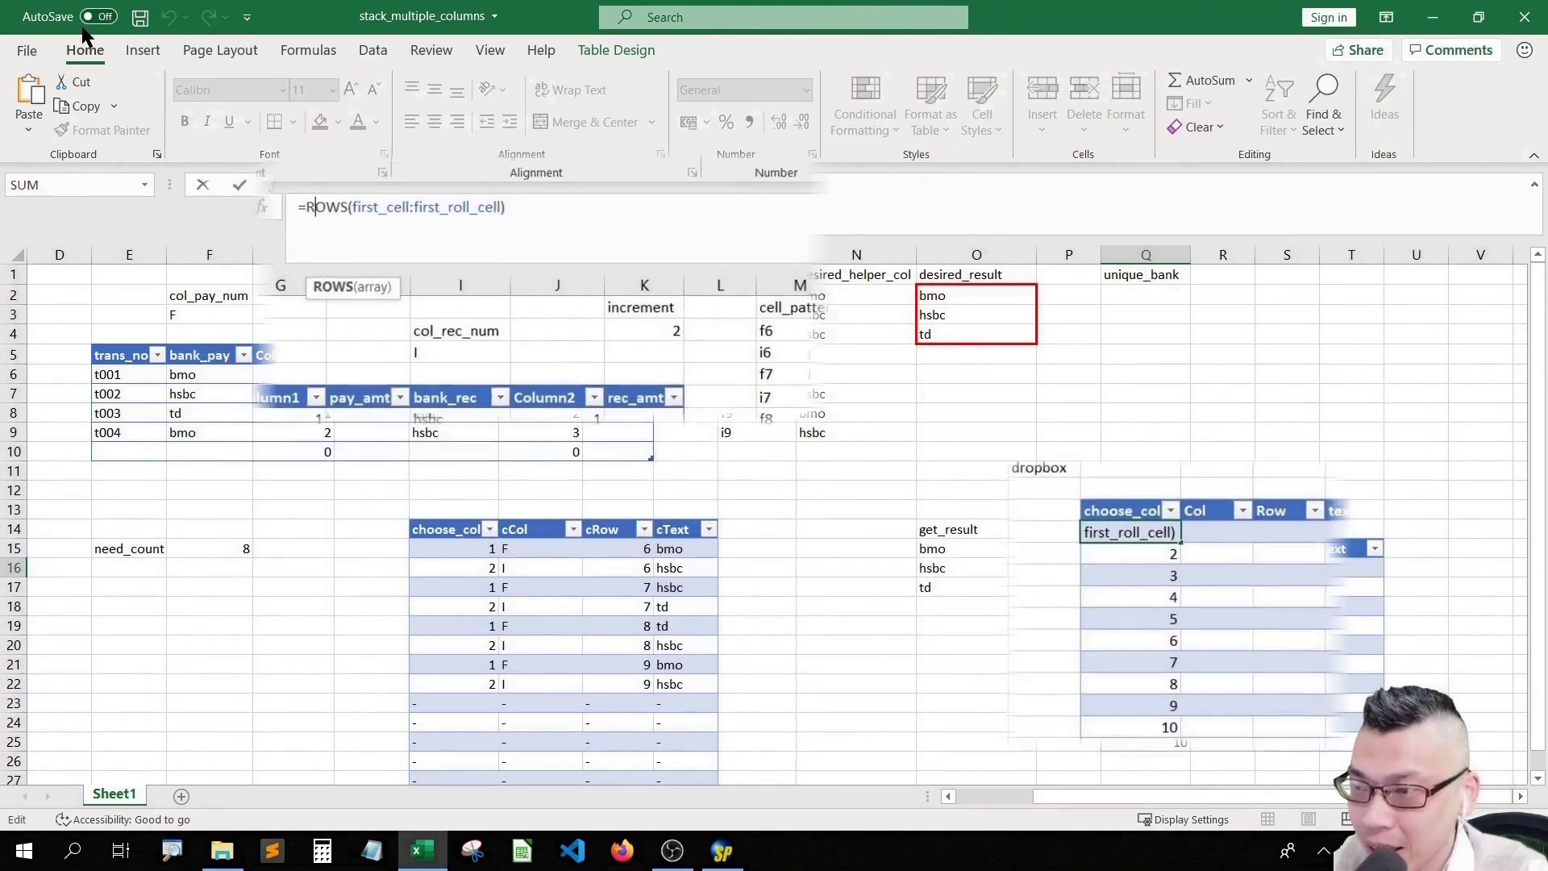
text(m)
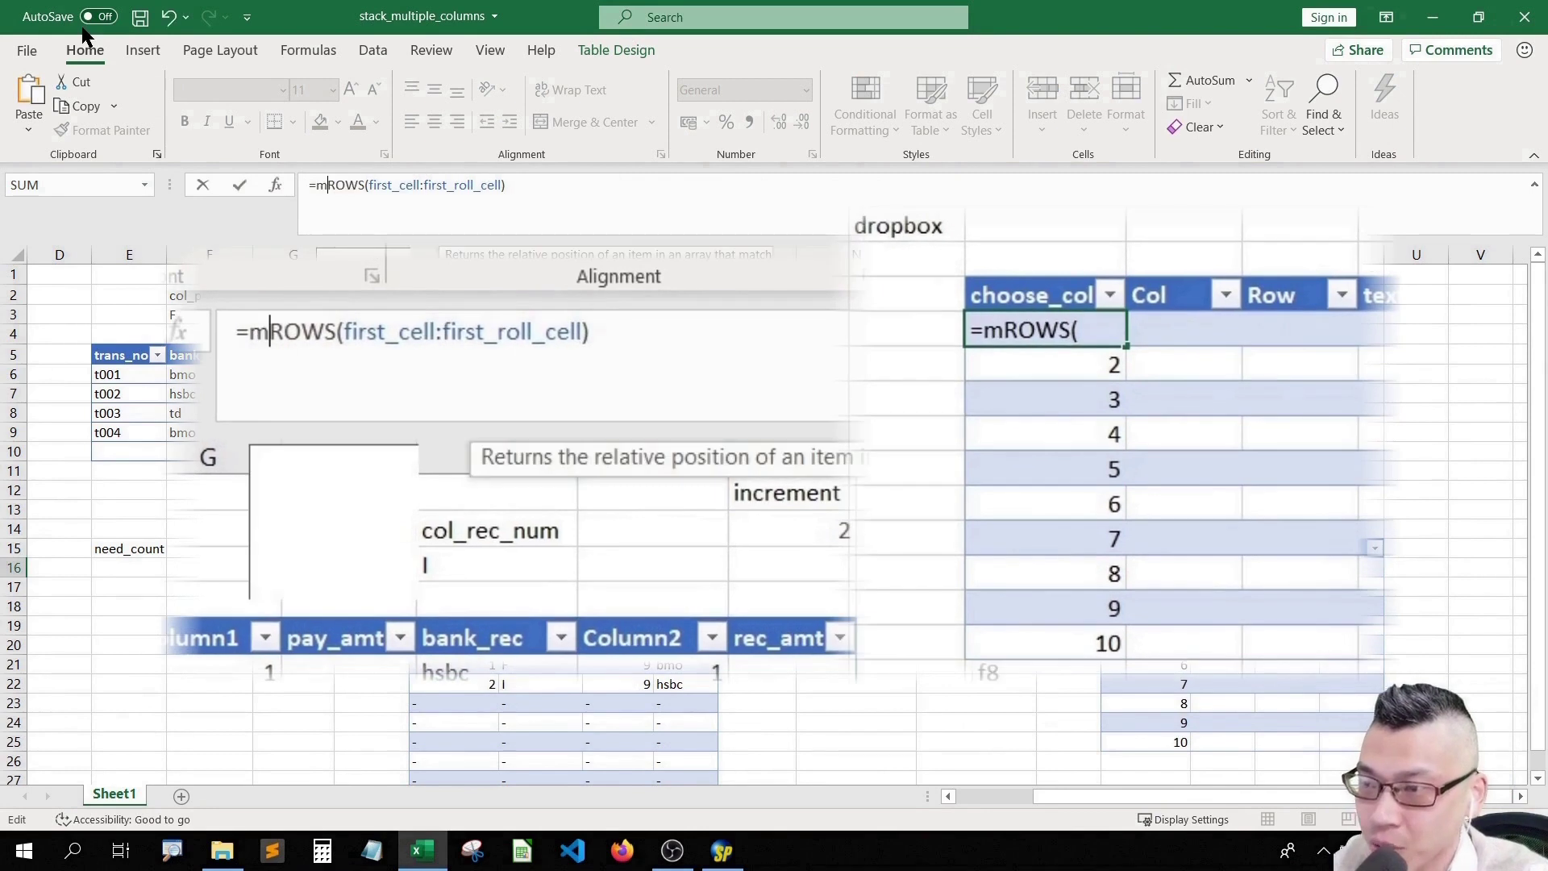
text(od()
key(End)
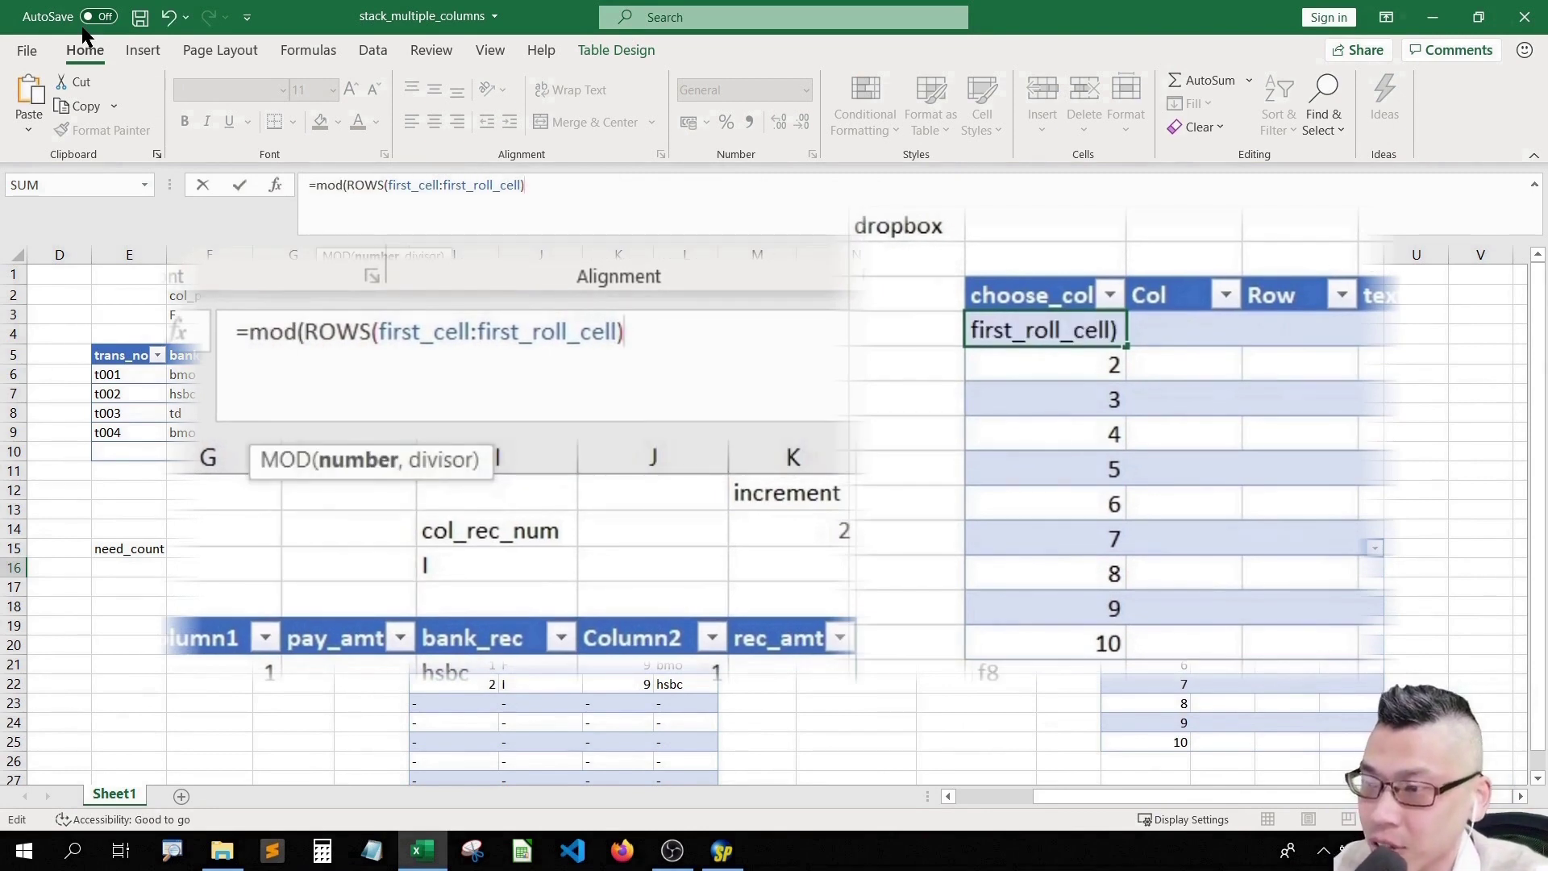
text())
key(BackSpace)
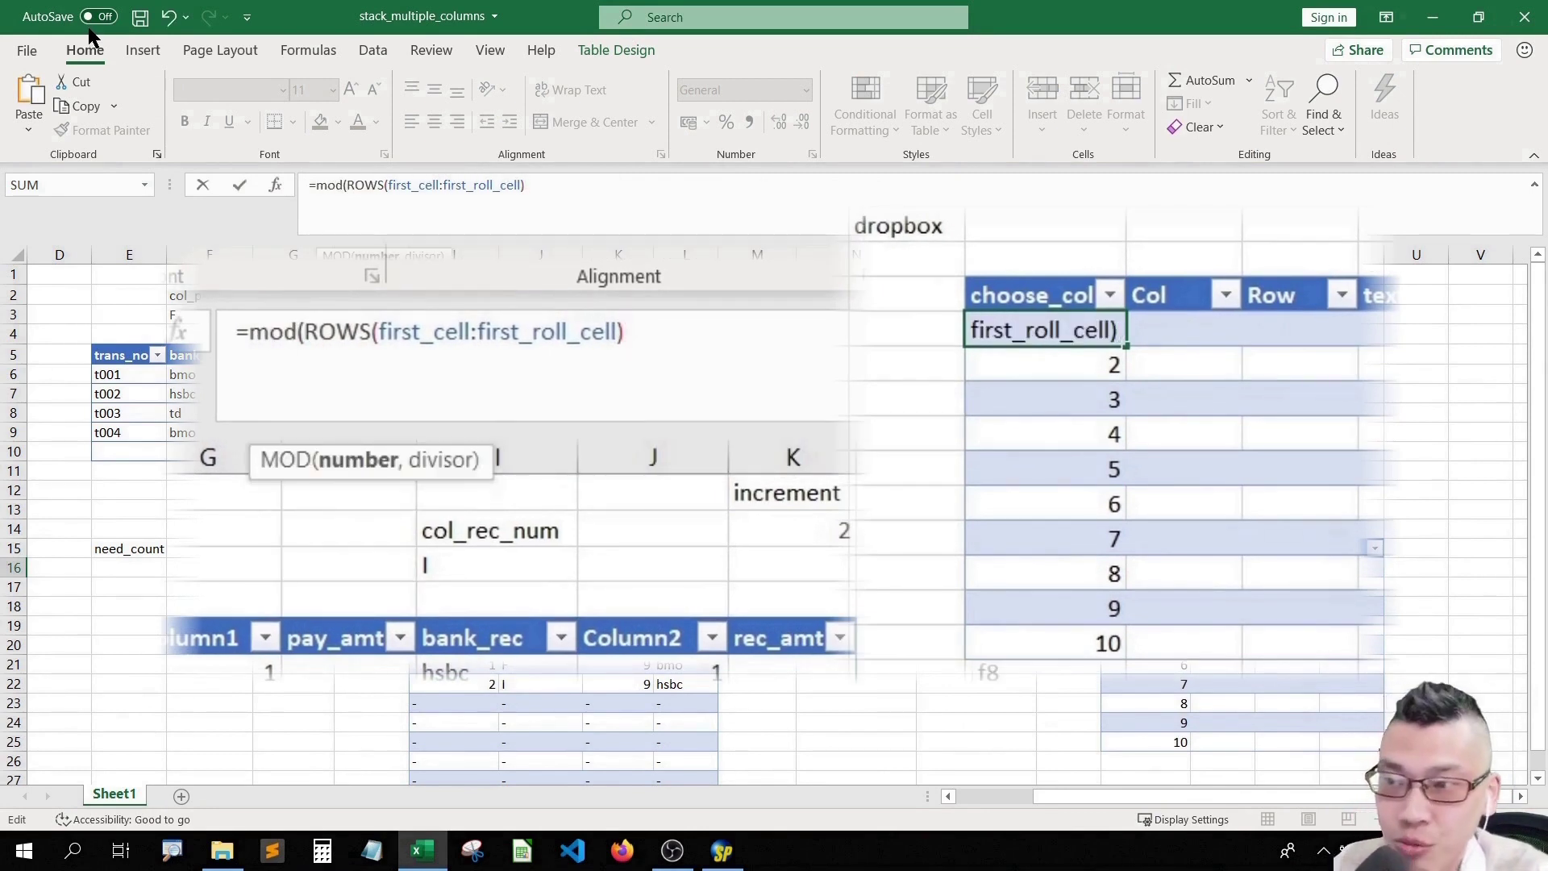
text(,)
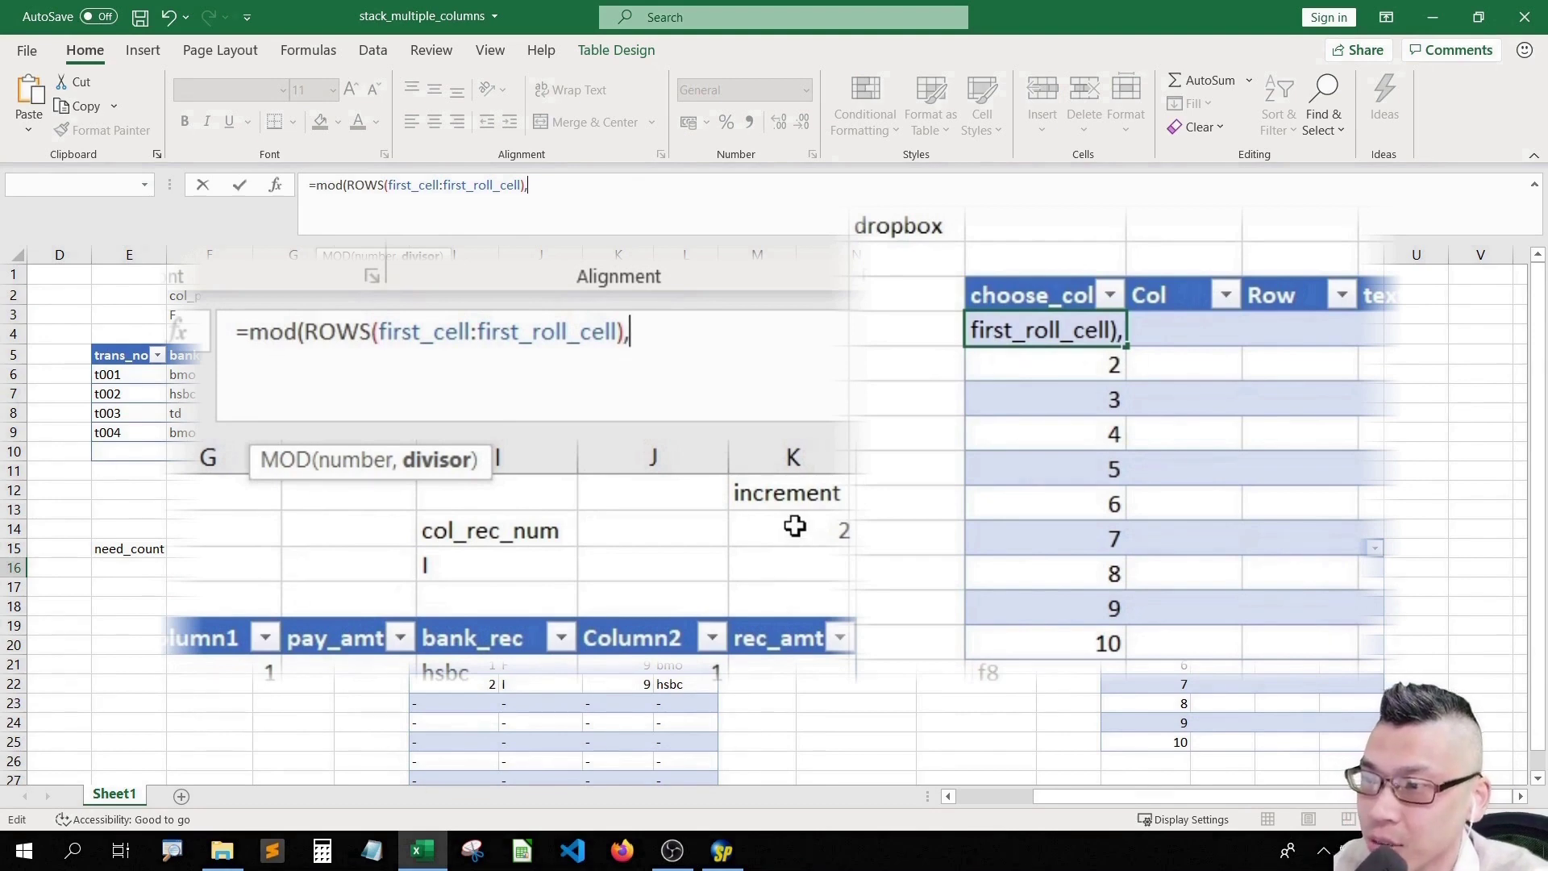
click(784, 530)
key(ctrl+Return)
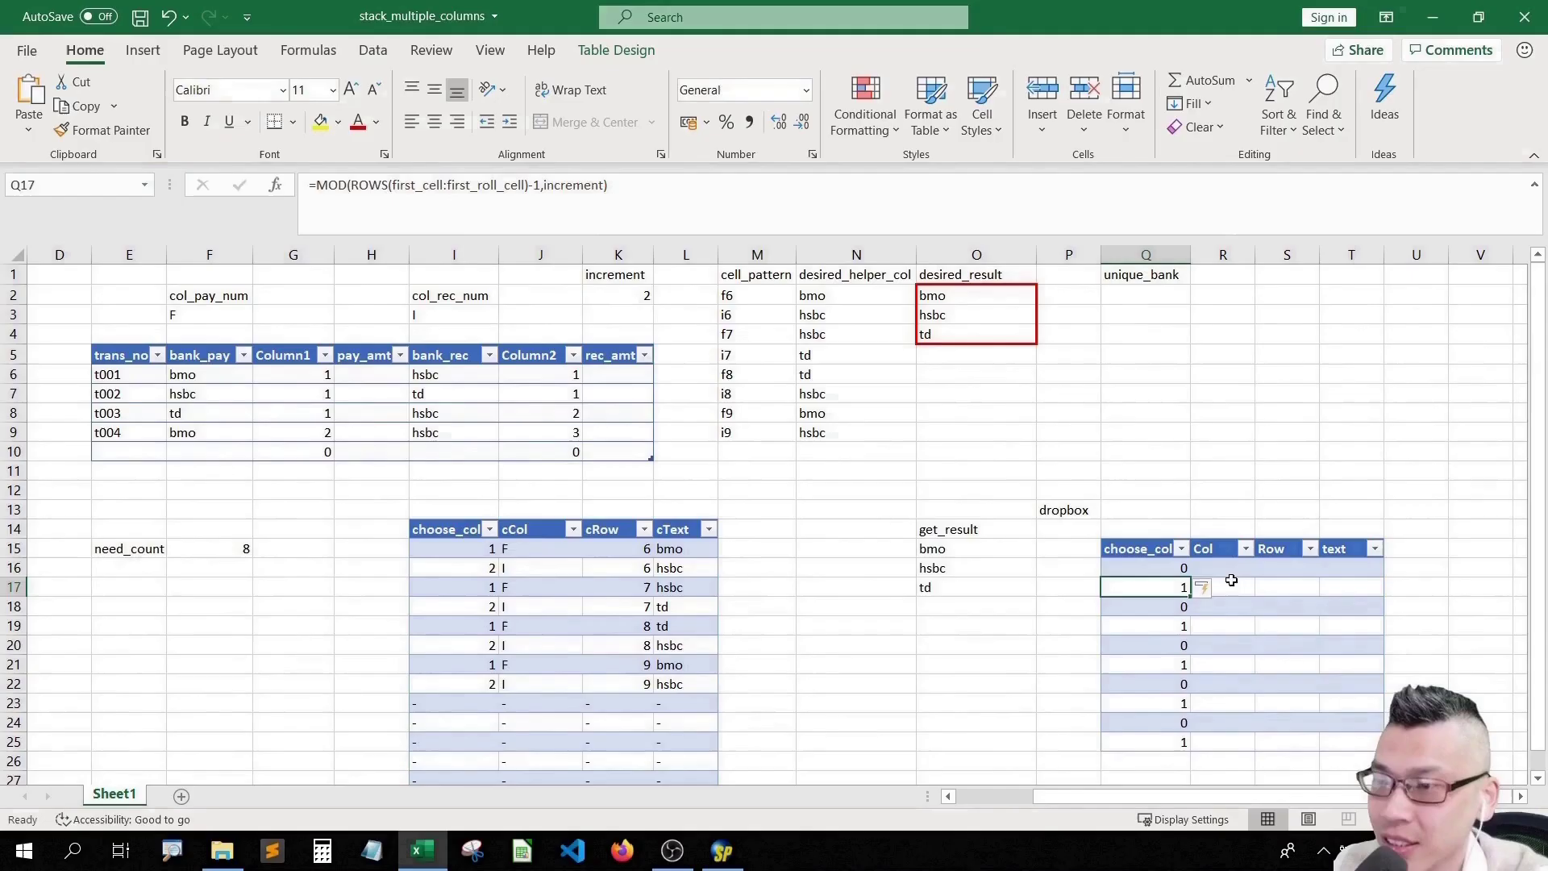
- Append +1 to the MOD formula in the first choose_col cell, Q16
key(Up)
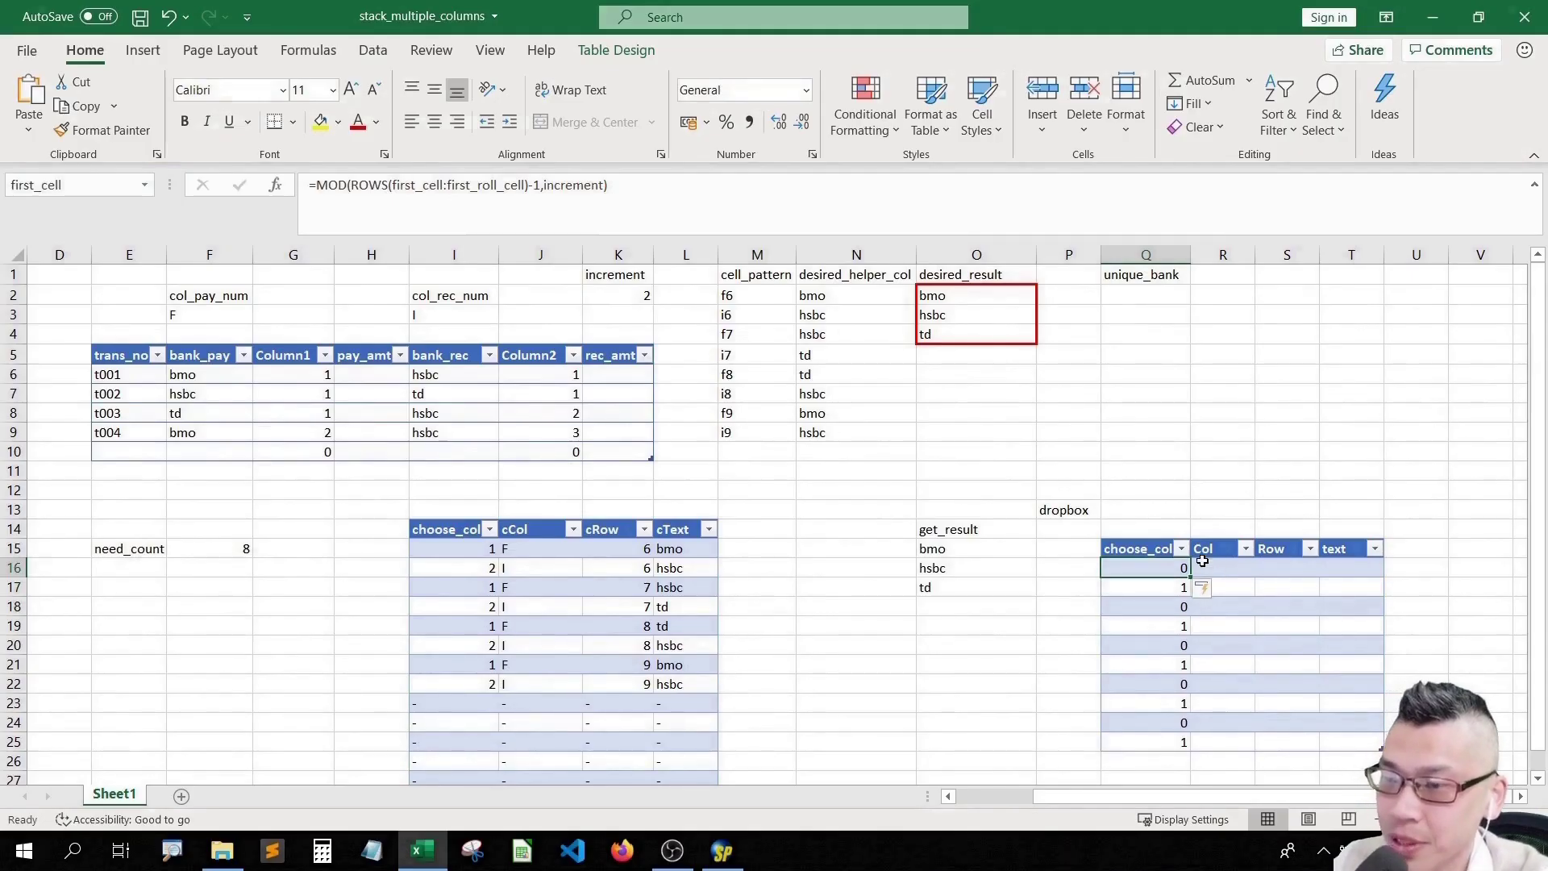
click(664, 199)
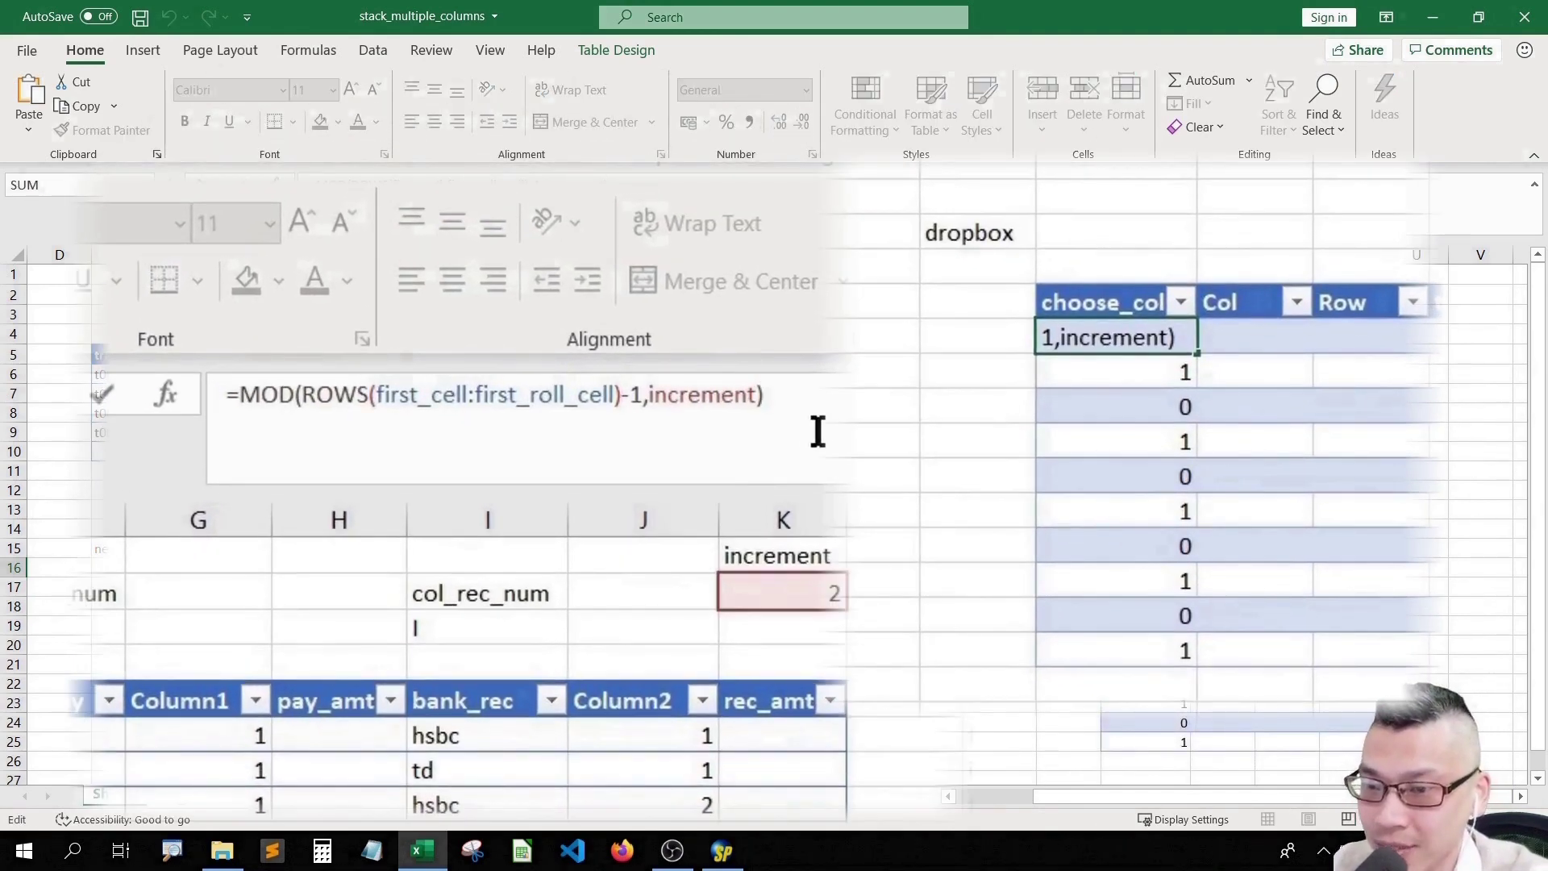
text(+1)
key(ctrl+Return)
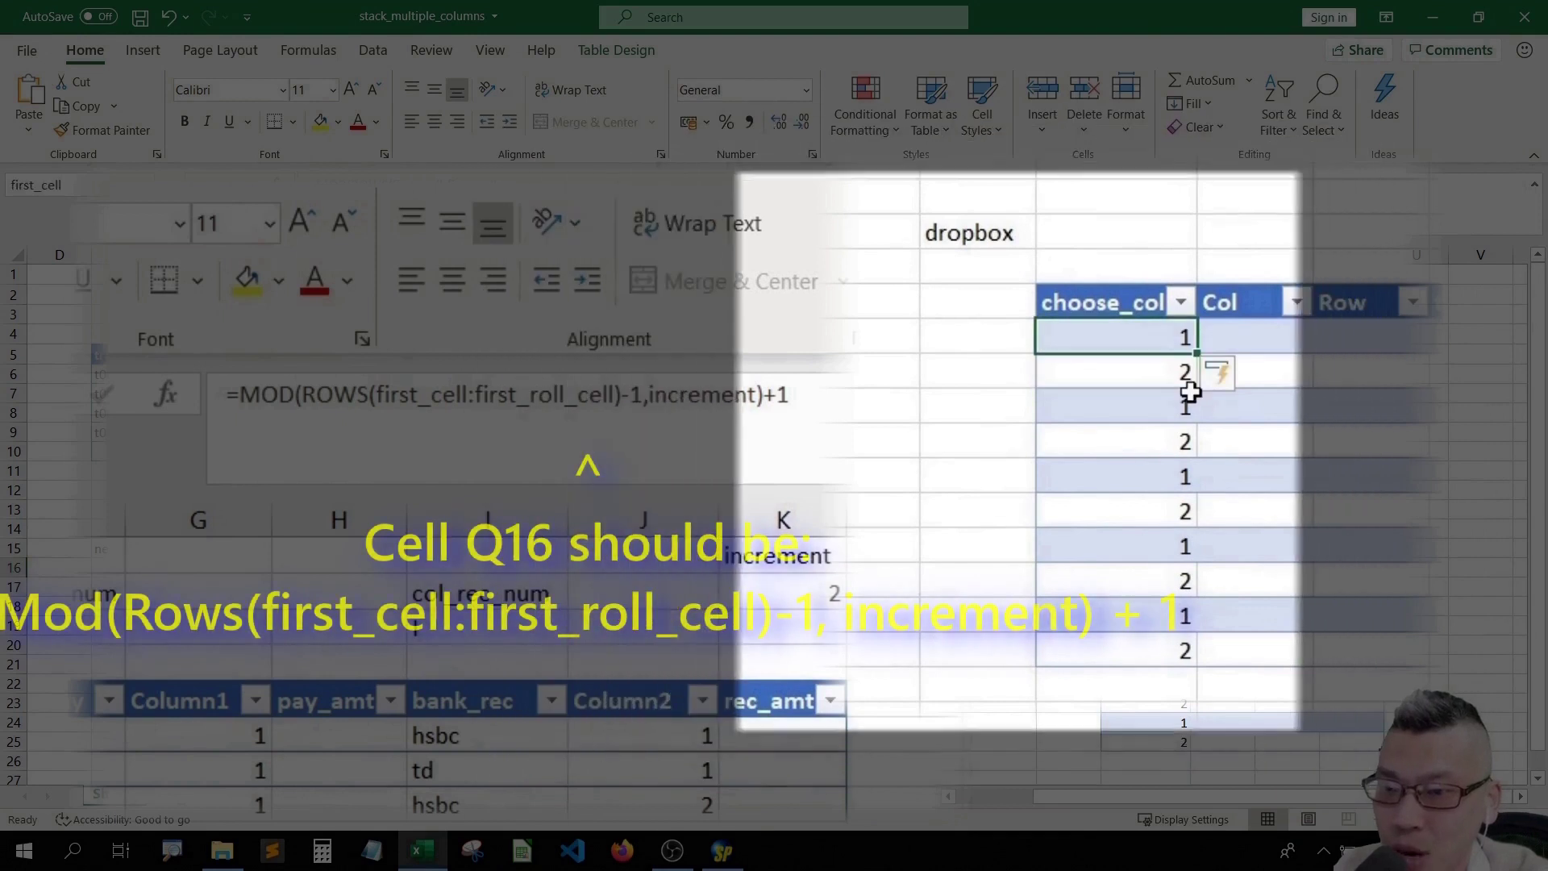
- Examine the number sequence the formula generates down the choose_col column
key(Down)
key(Down)
key(Down)
key(Down)
key(Down)
key(Down)
key(Down)
key(Down)
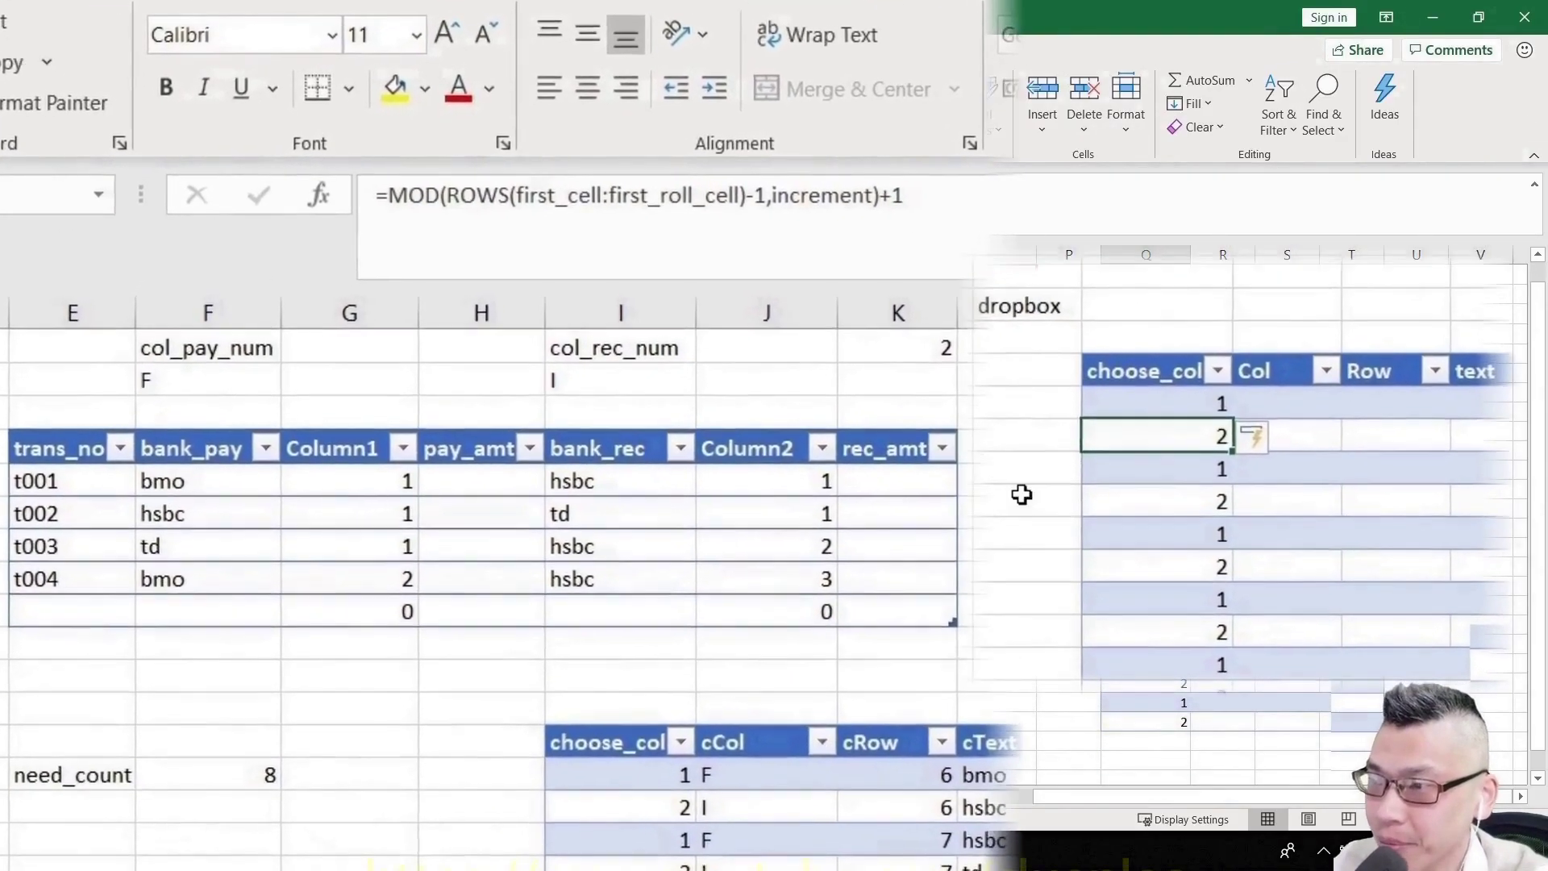
- Copy the MOD expression from the first choose_col cell's formula and clear it, keeping only the equals sign
key(Up)
drag(388, 195, 904, 195)
key(ctrl+c)
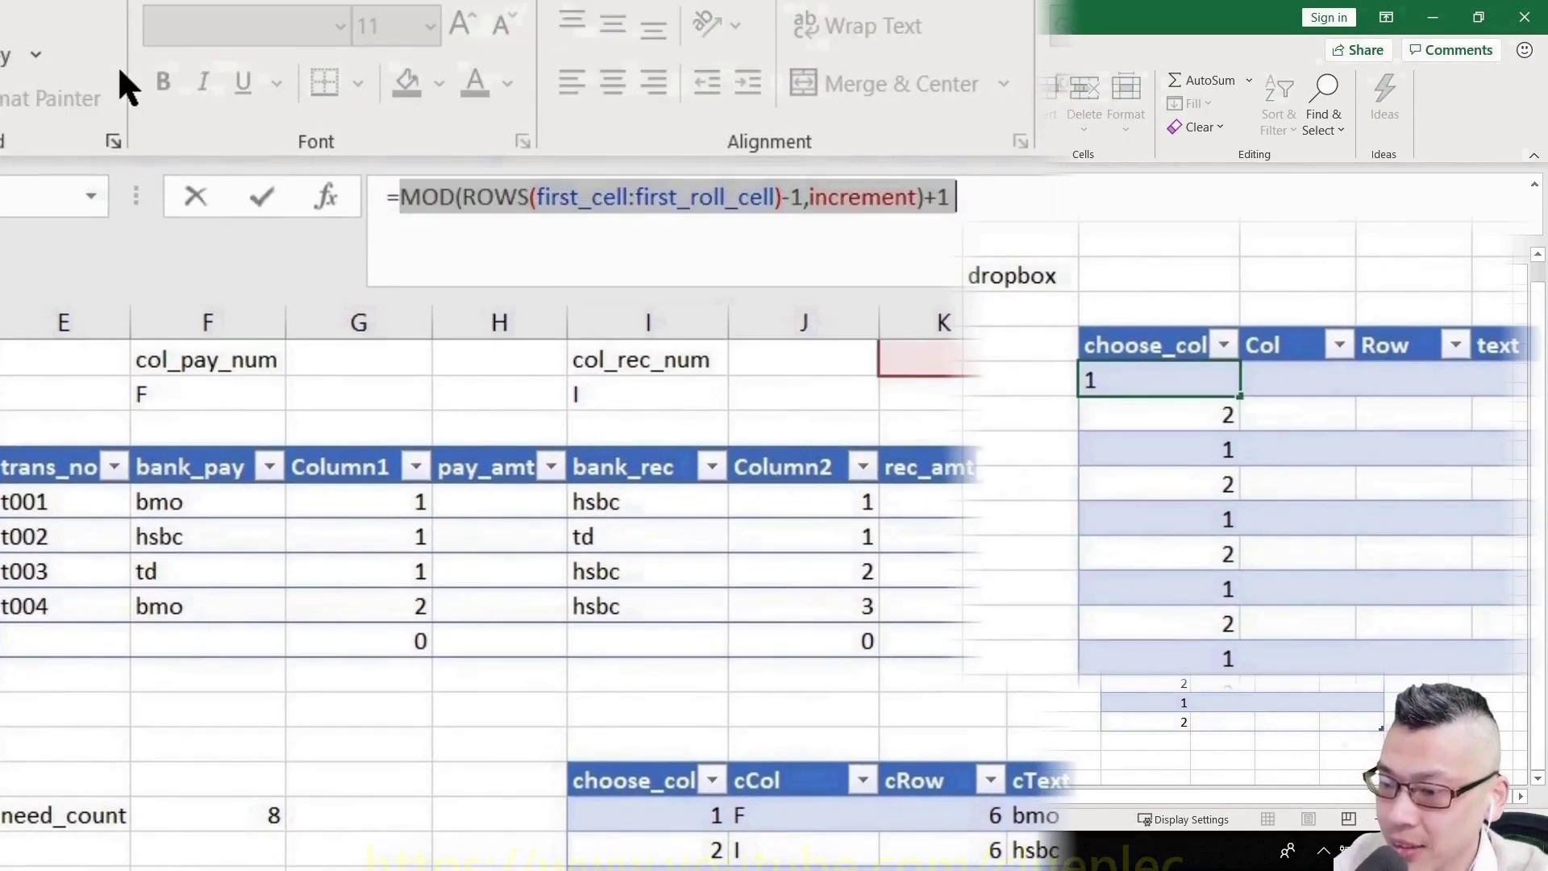
key(BackSpace)
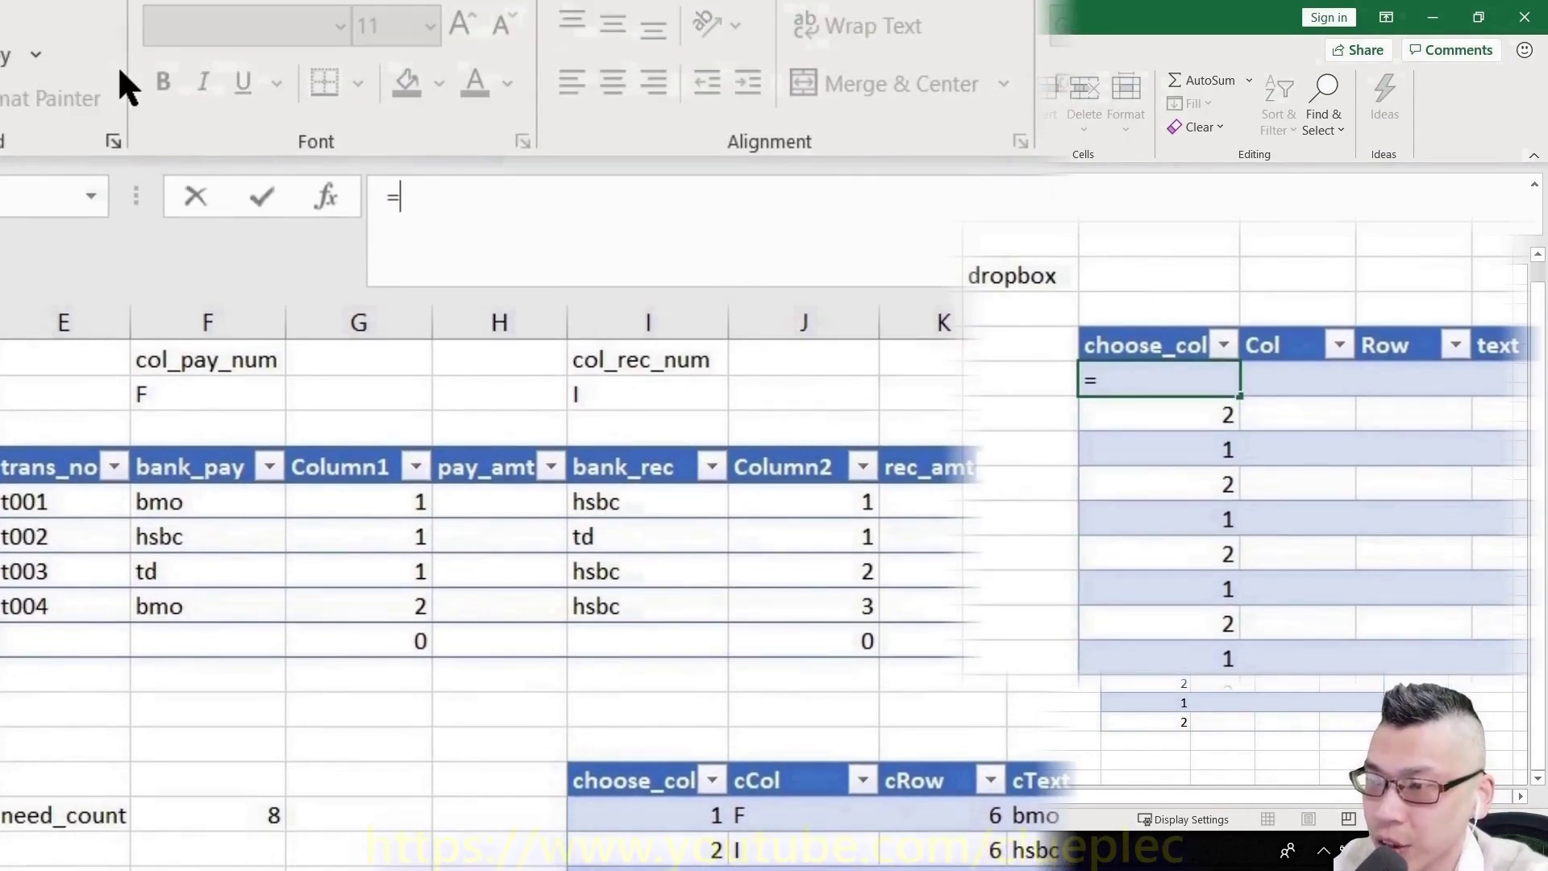
- Begin an IF formula in the first choose_col cell with the test rows(first_cell:first_roll_cell)<=need_count
text(if(rows)
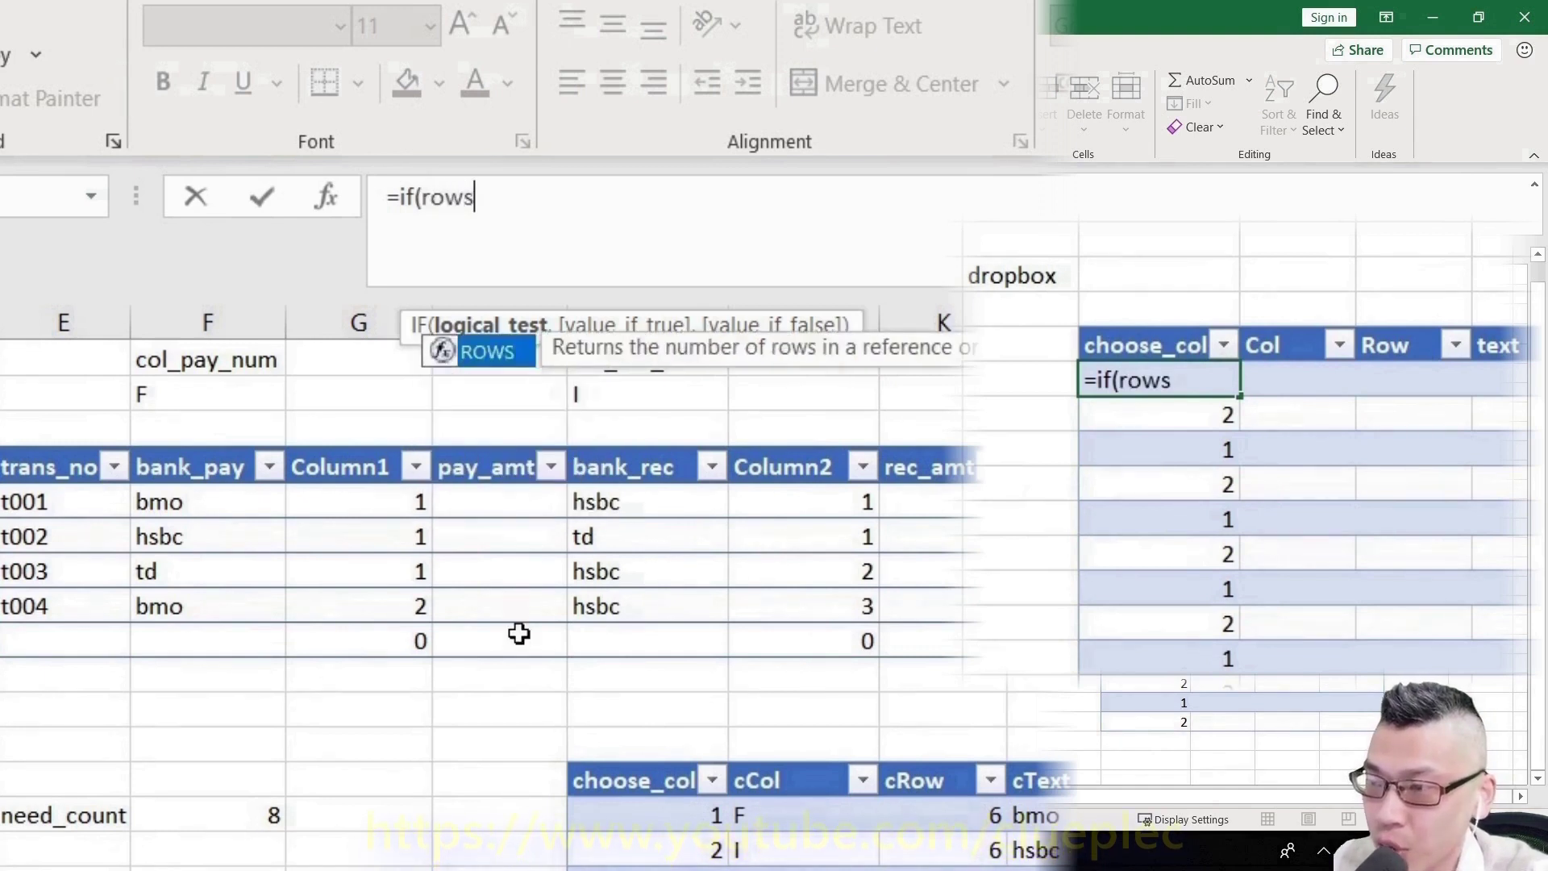
text((first)
key(Tab)
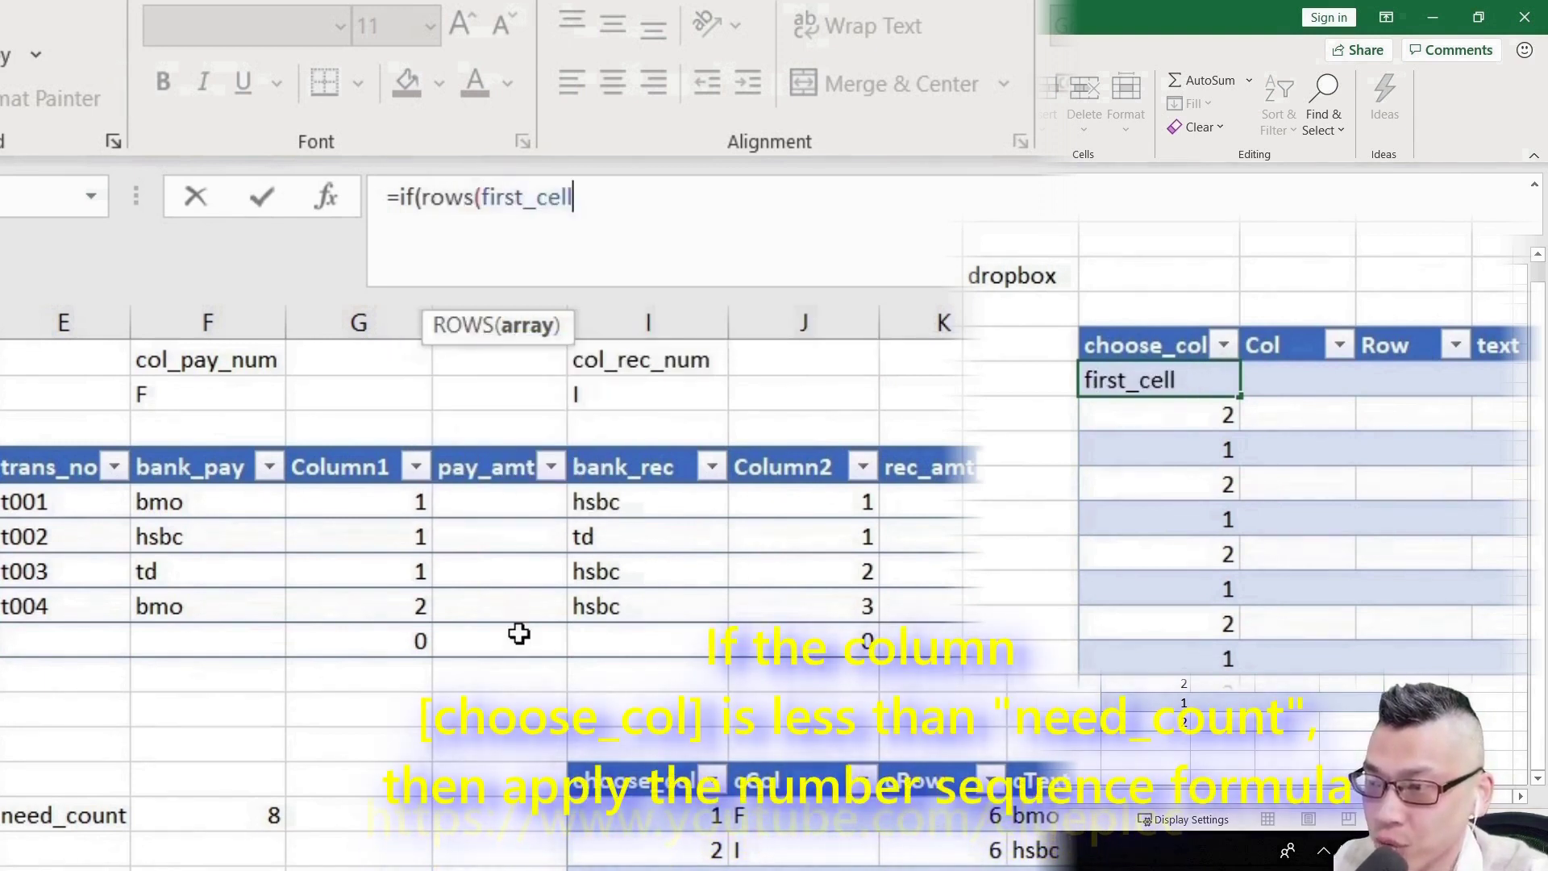
text(:first)
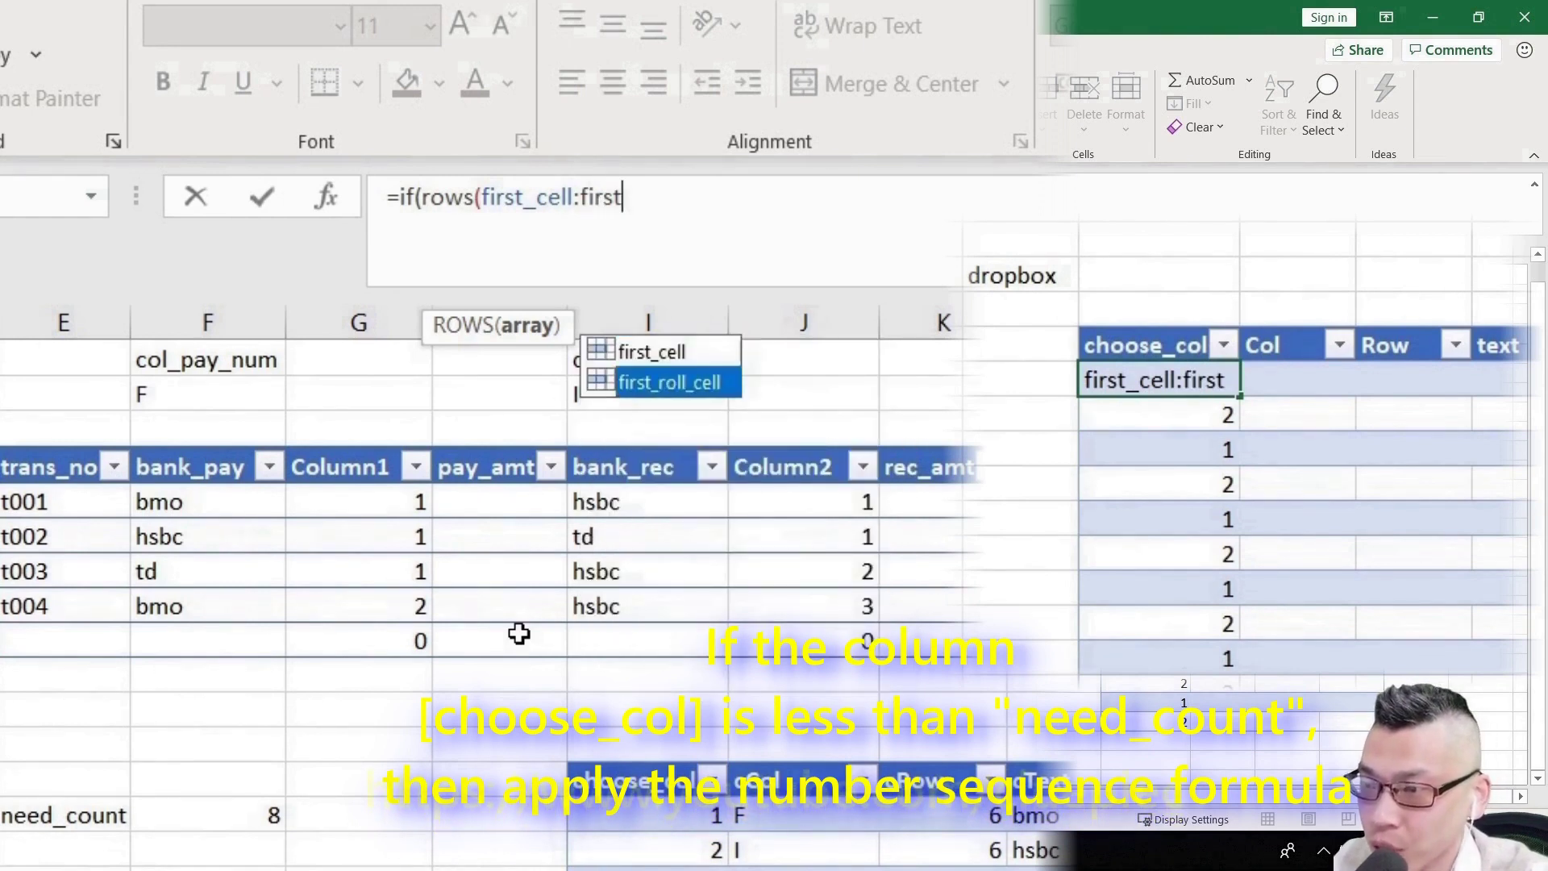
key(Tab)
text())
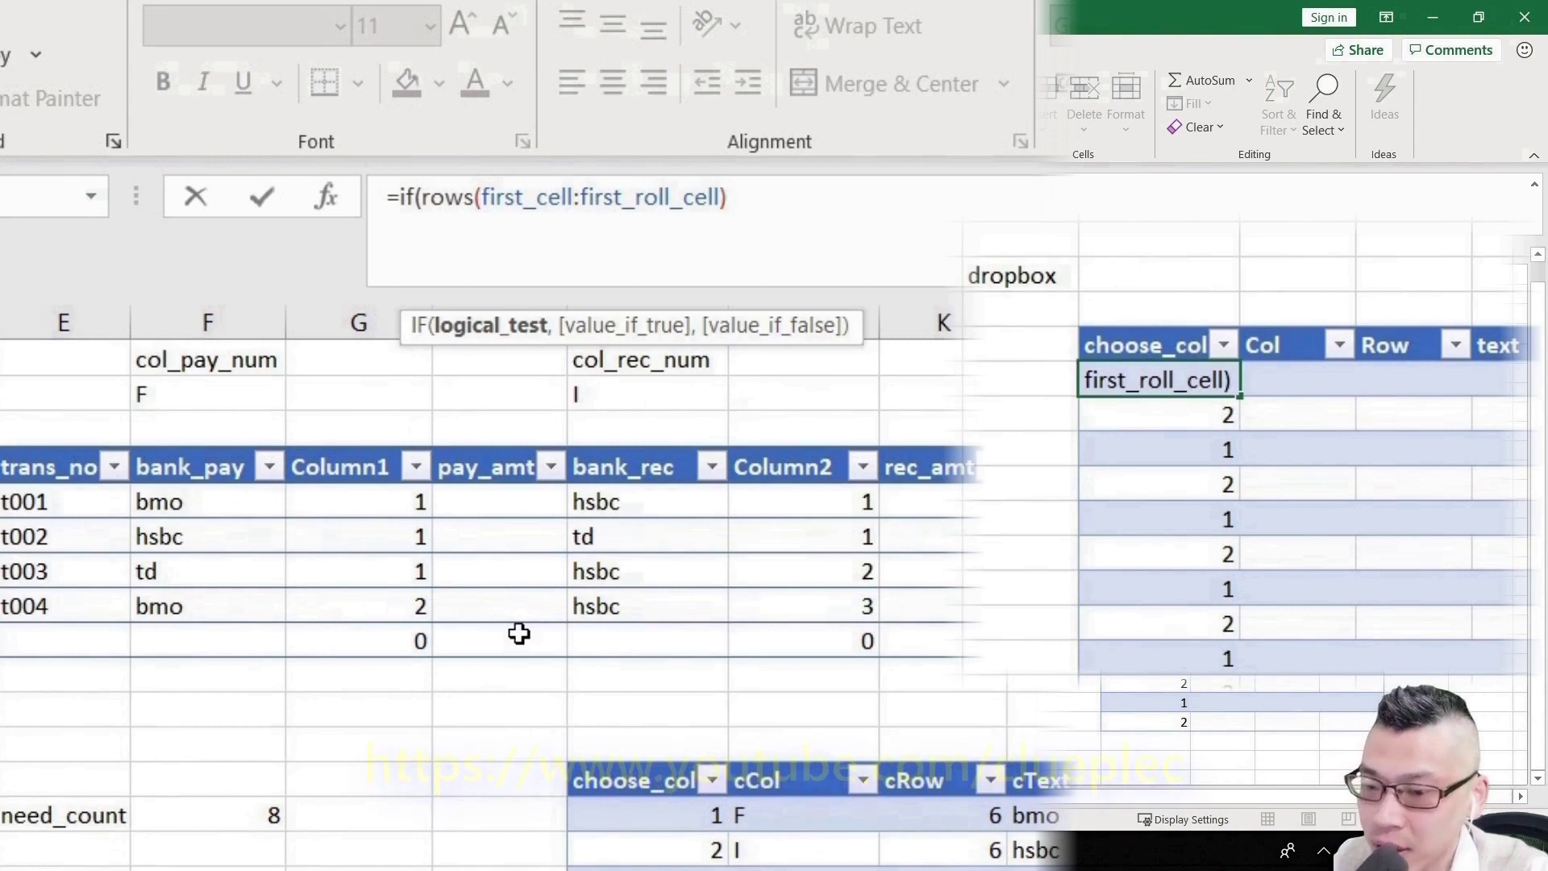
text(<)
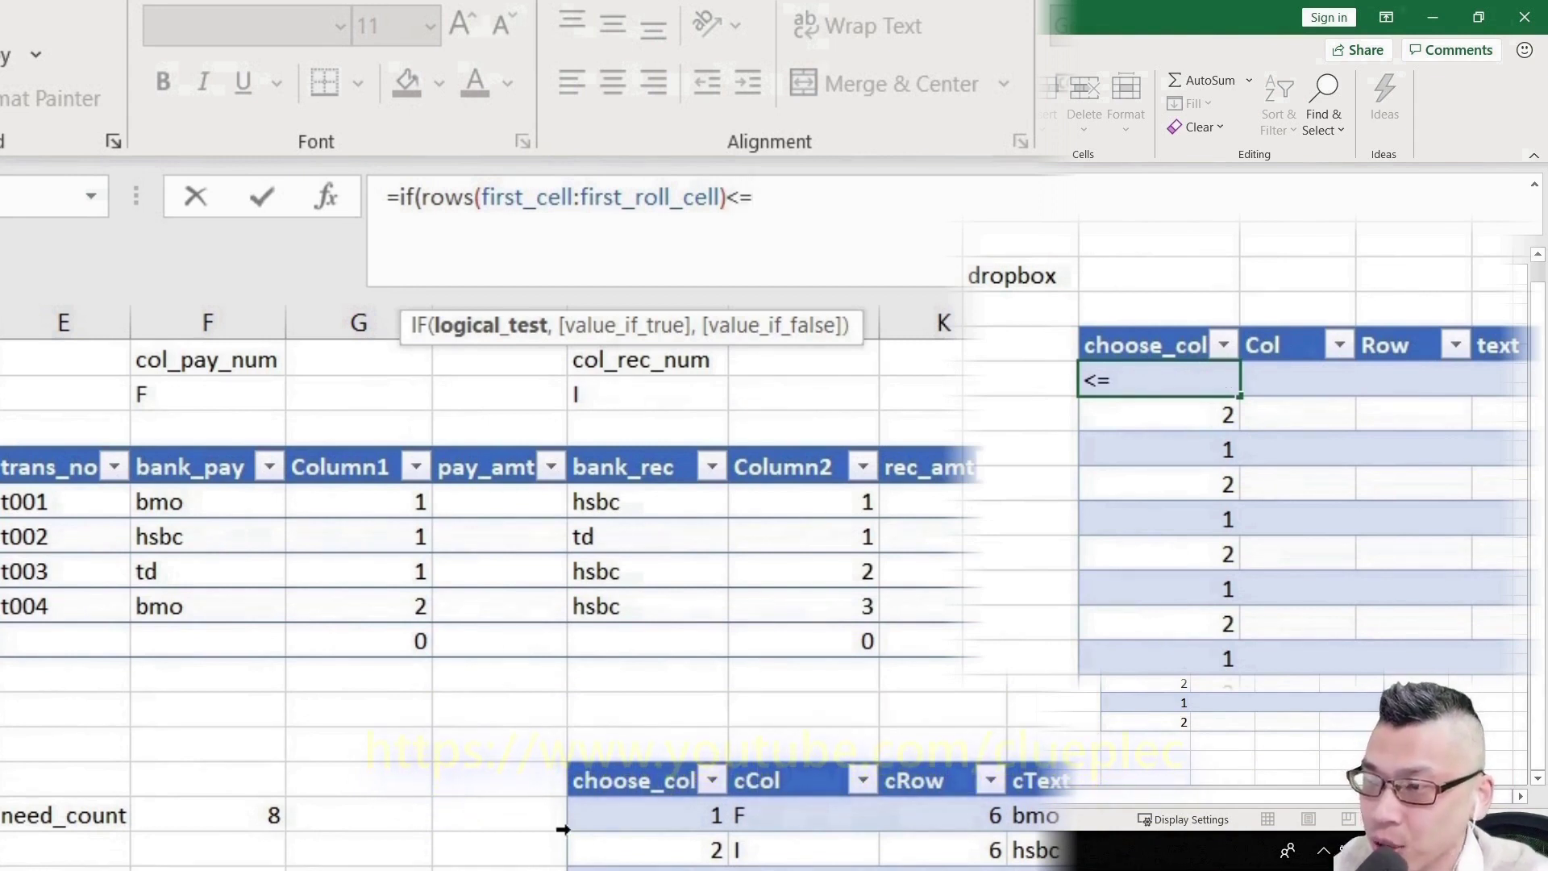
text(=)
click(224, 819)
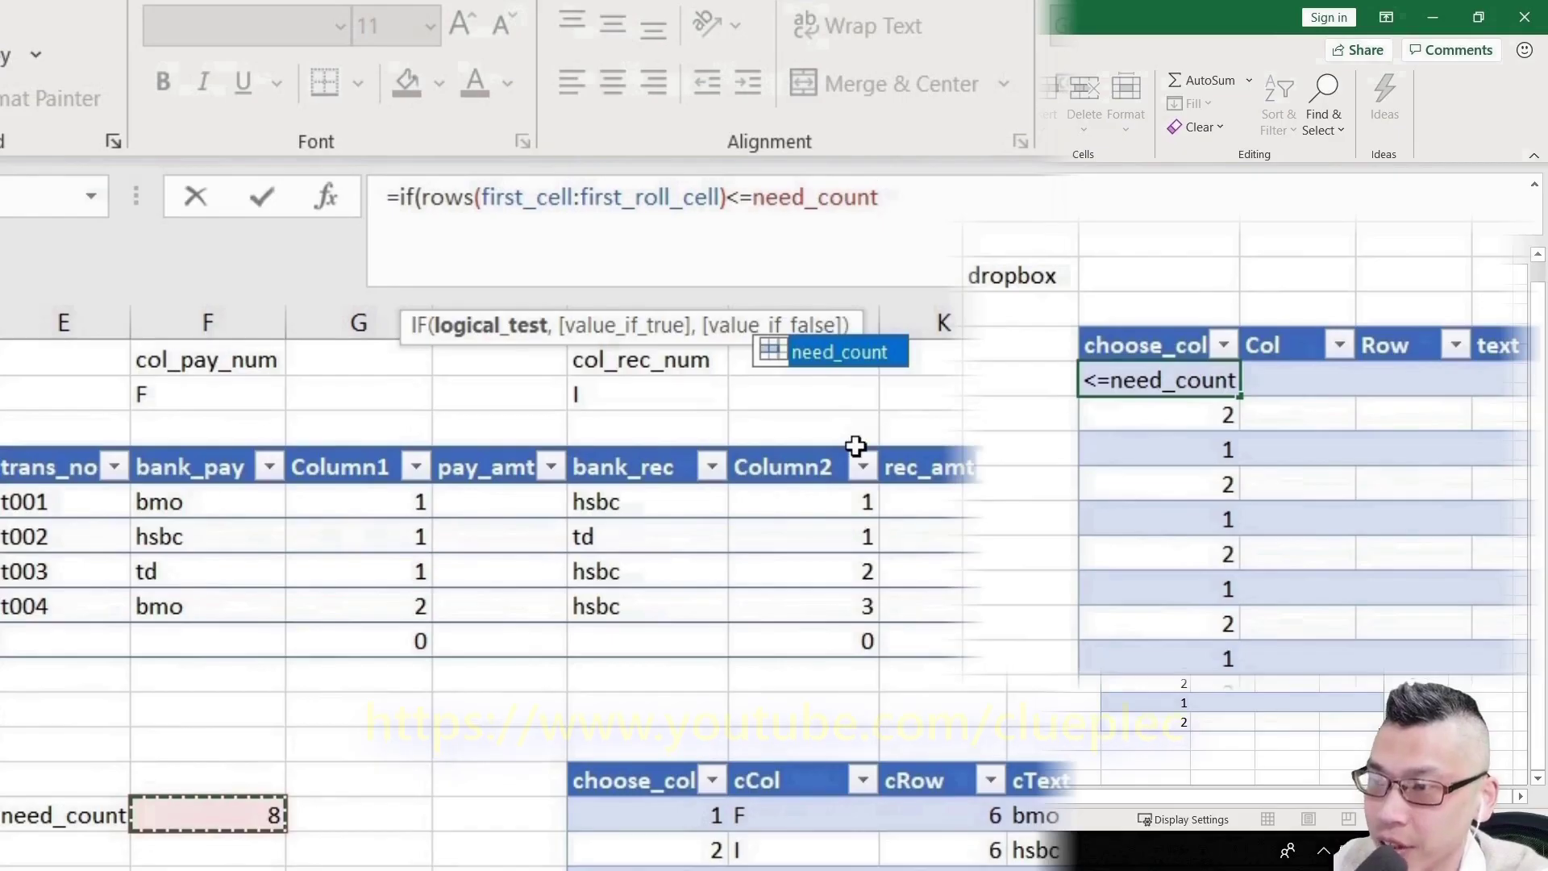
- Complete the IF formula with the copied MOD expression as the true value and "-" as the false value, each on its own line
text(,)
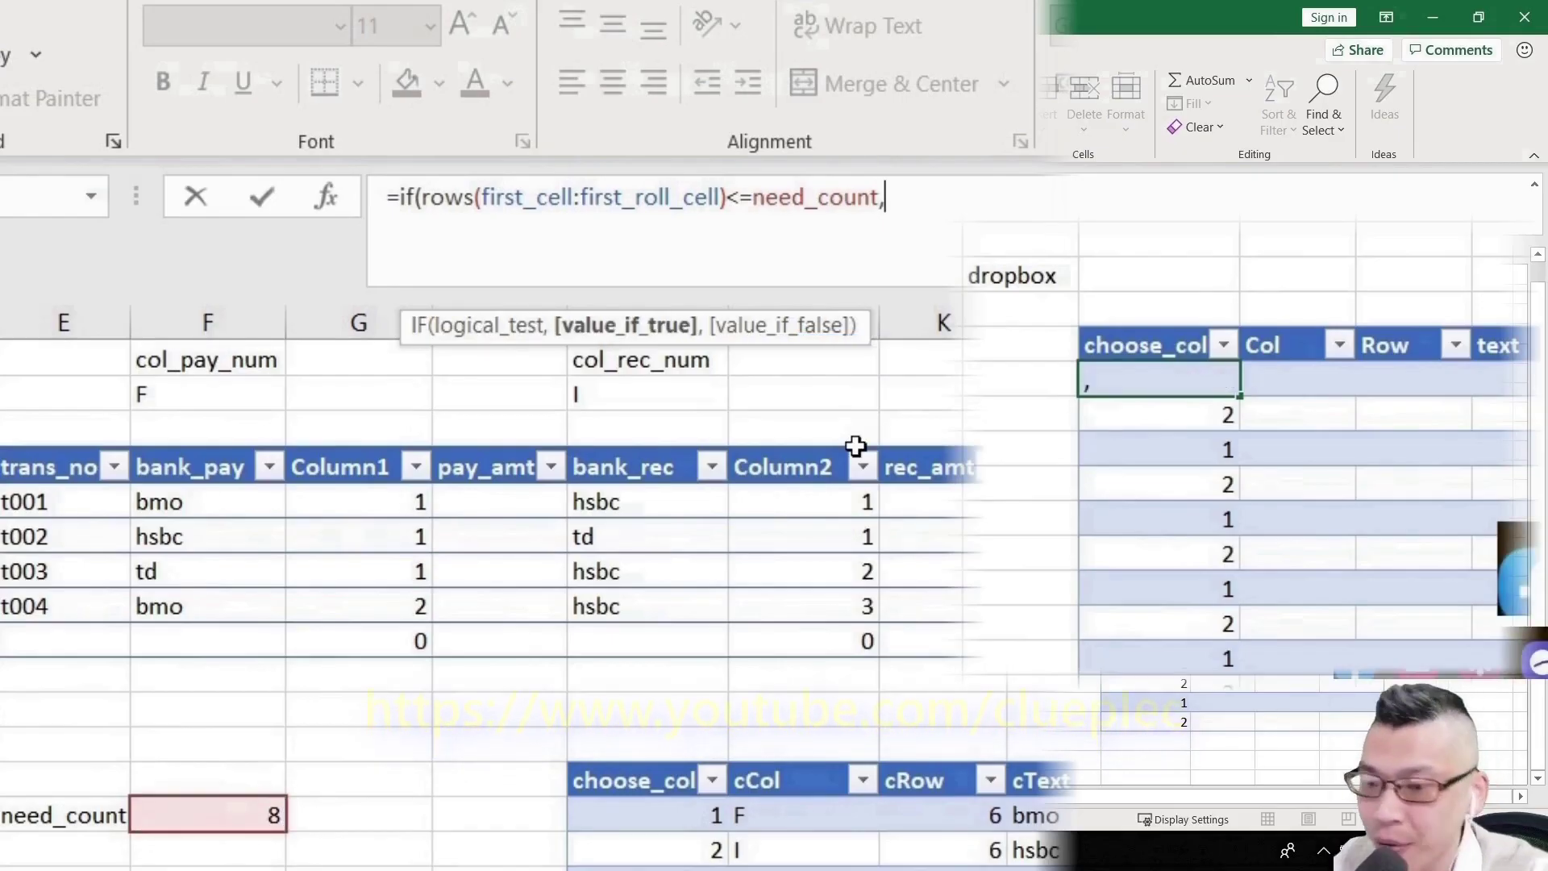
key(BackSpace)
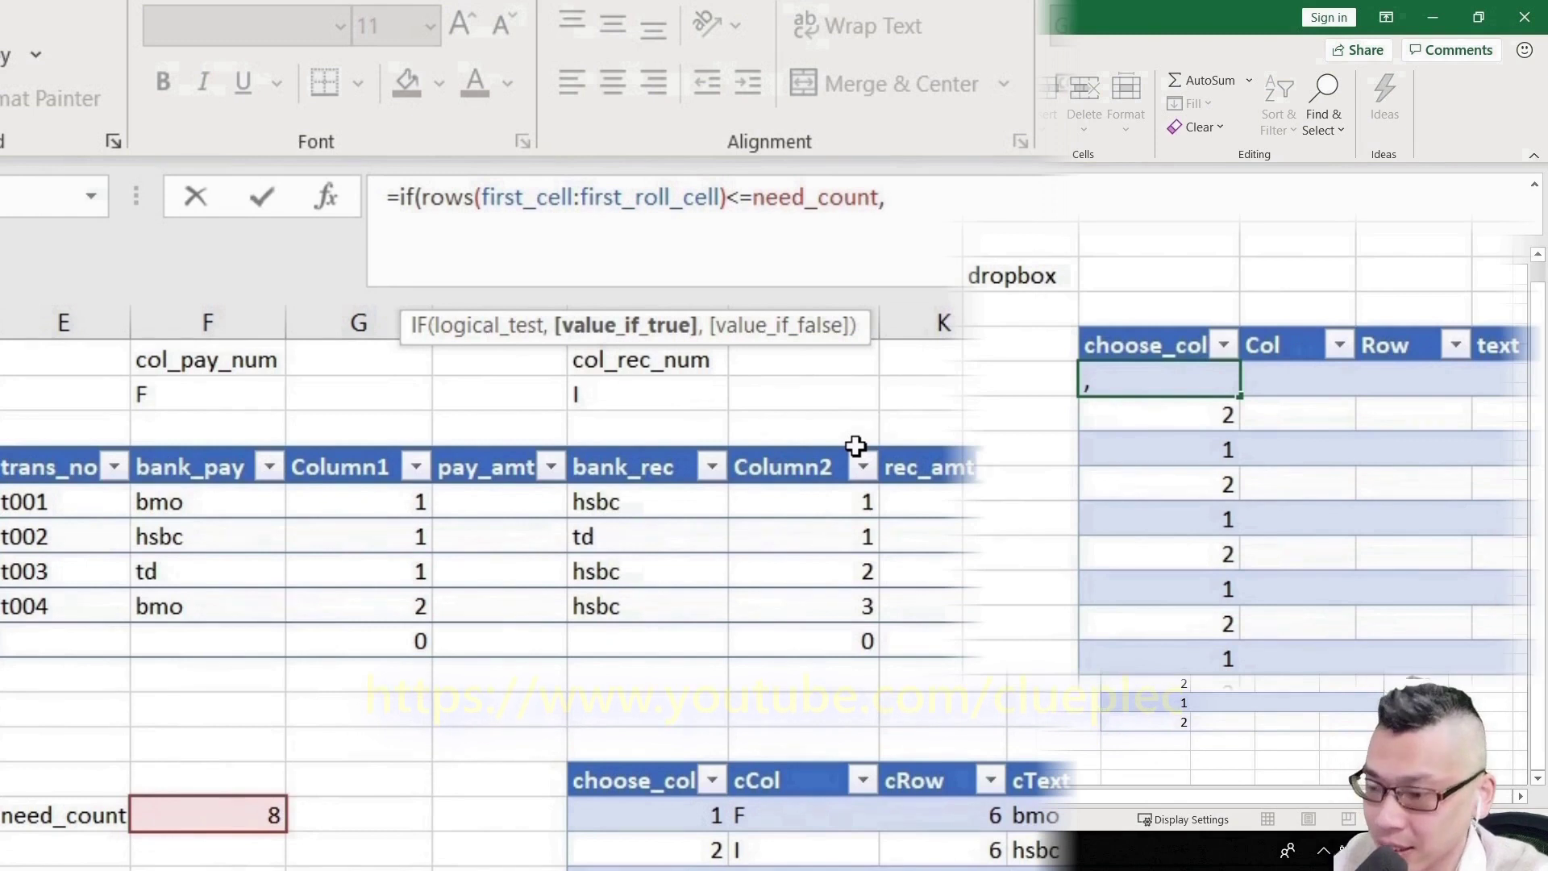
key(alt+Return)
key(ctrl+v)
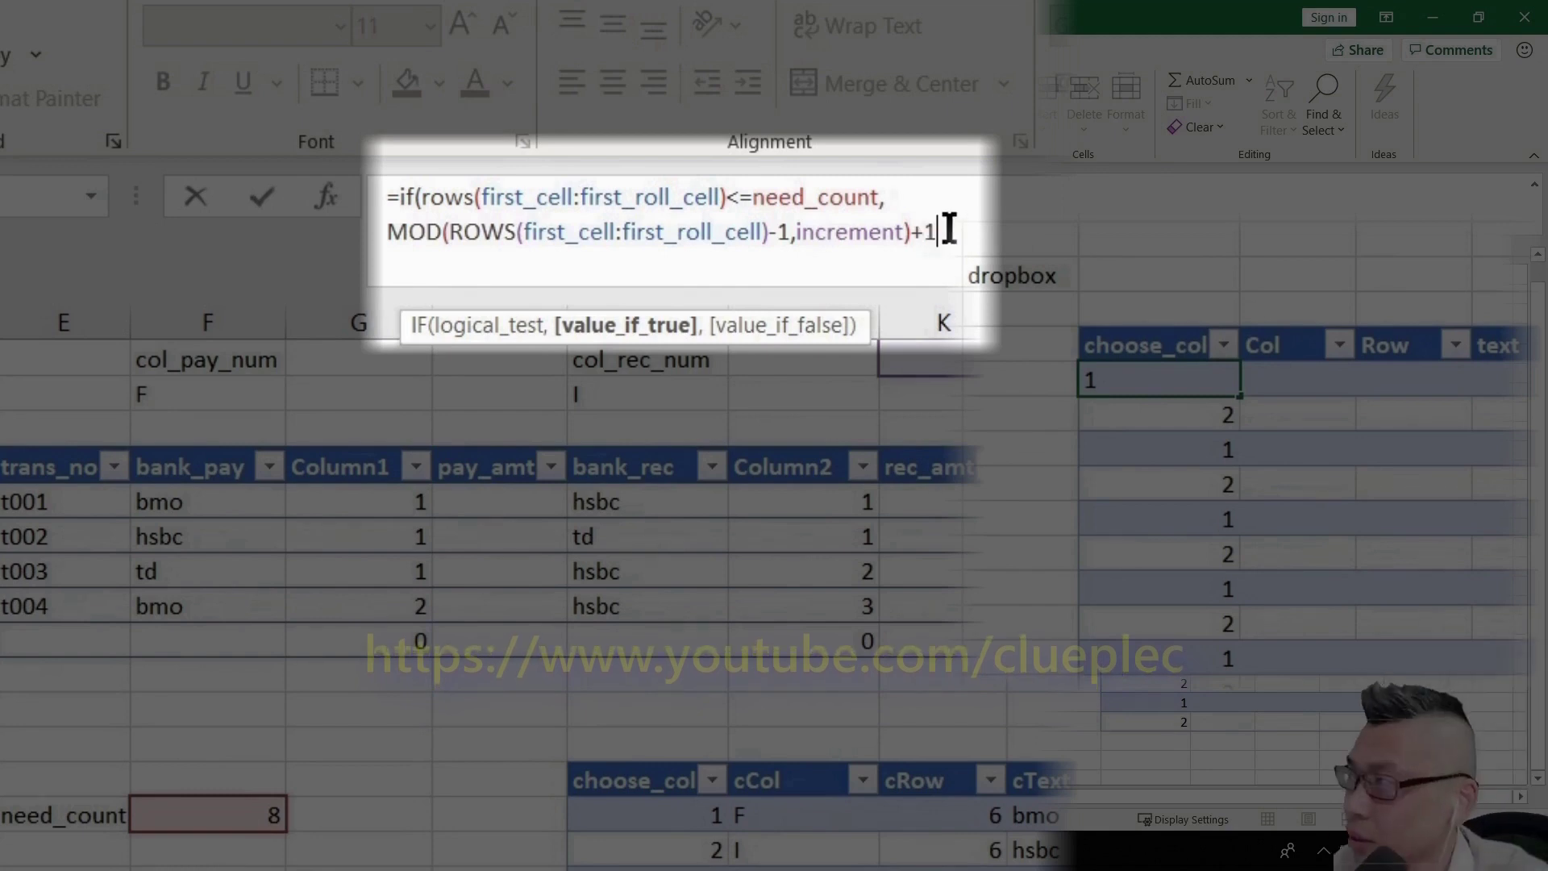
text(,)
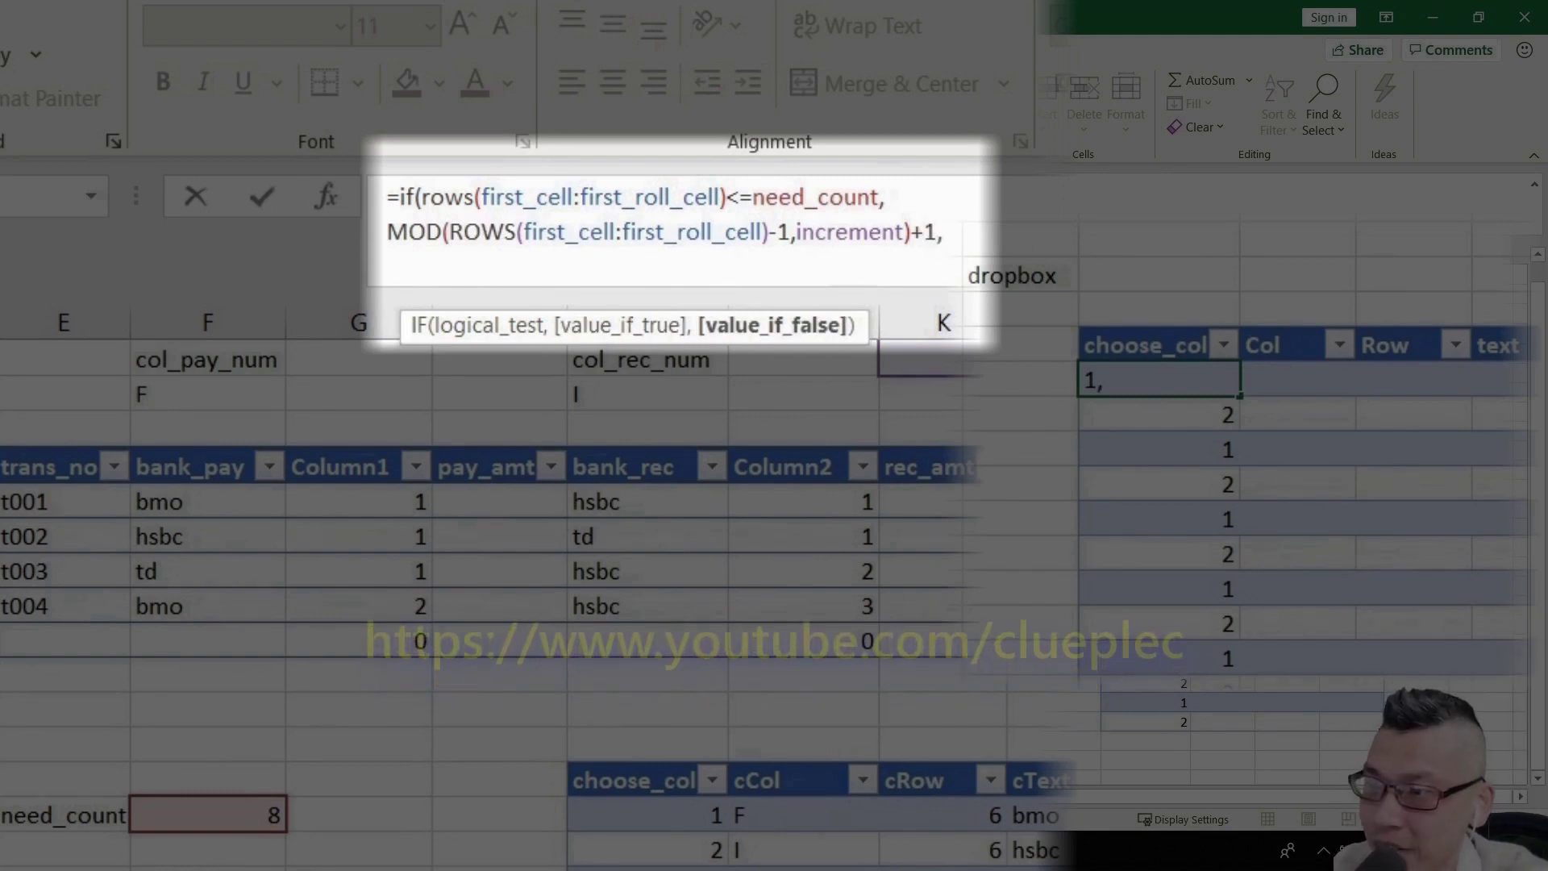
key(alt+Return)
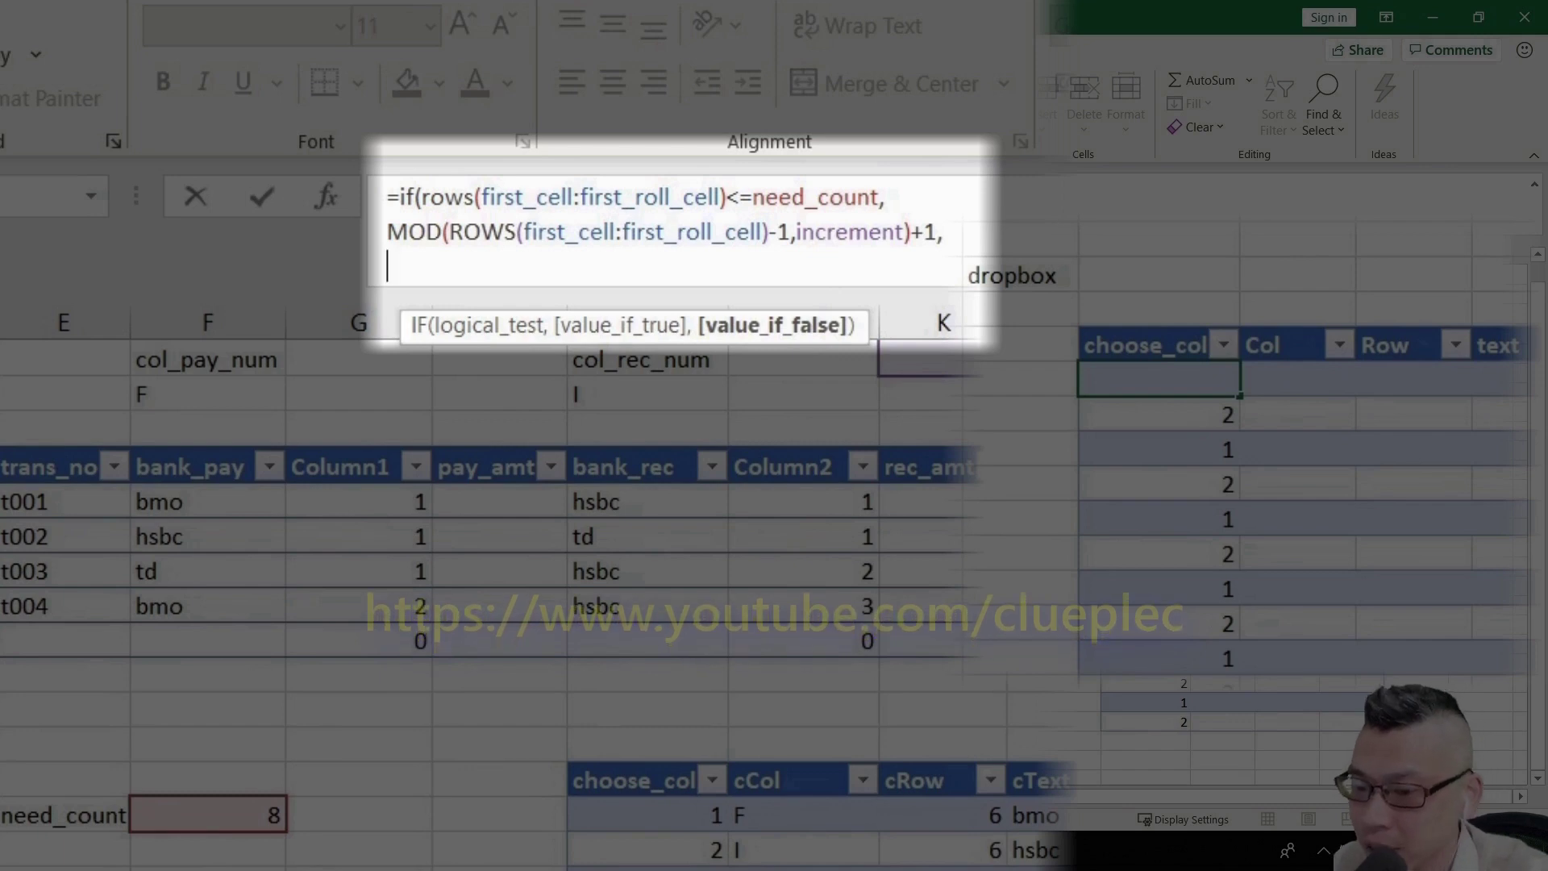
text("-")
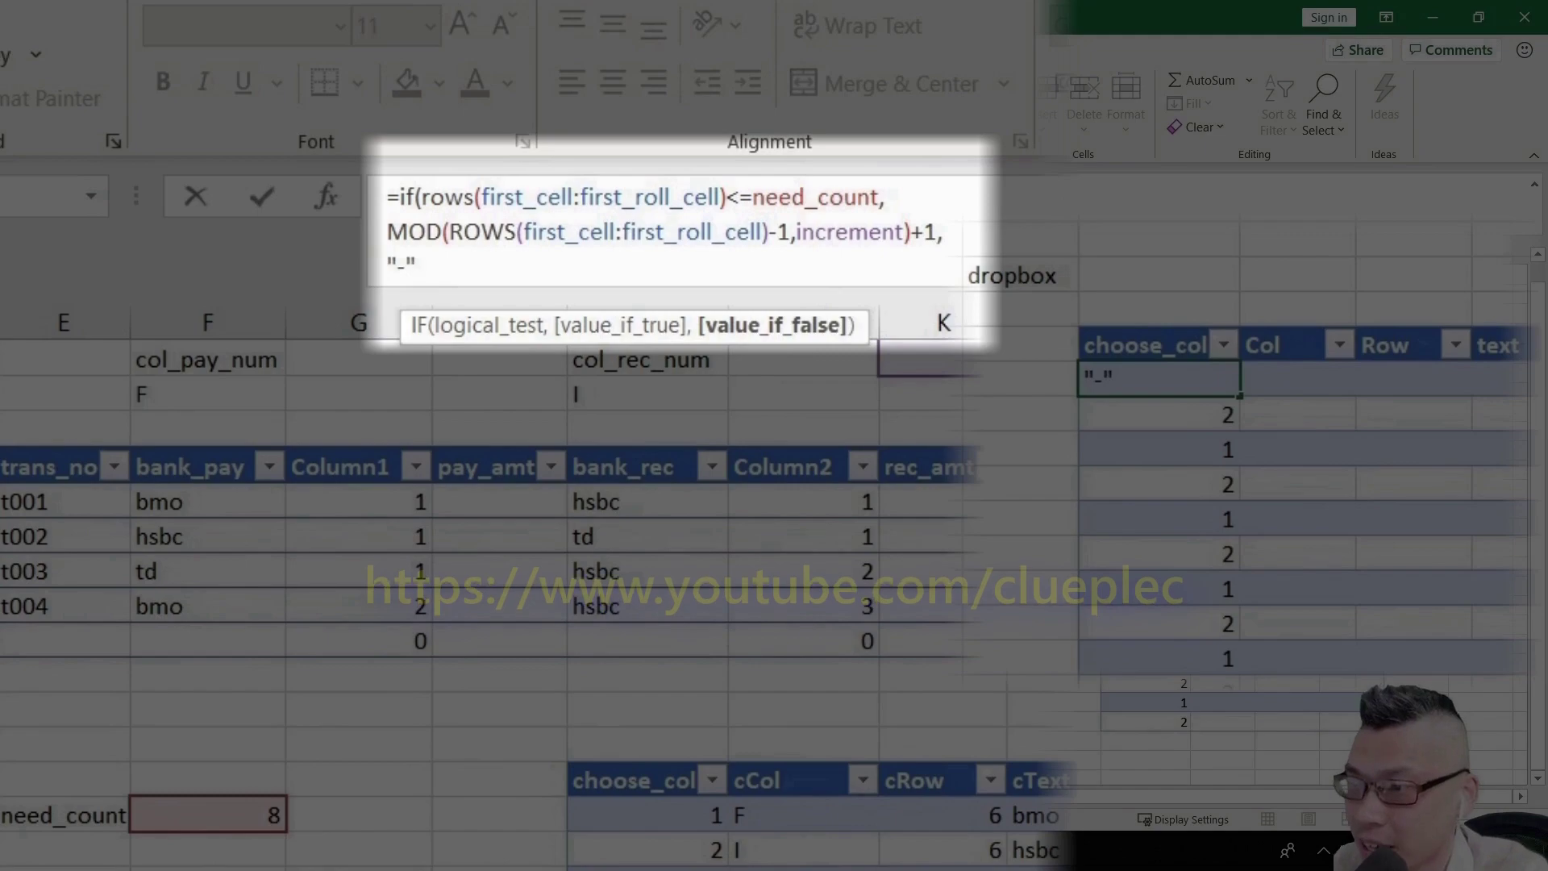
text())
key(Return)
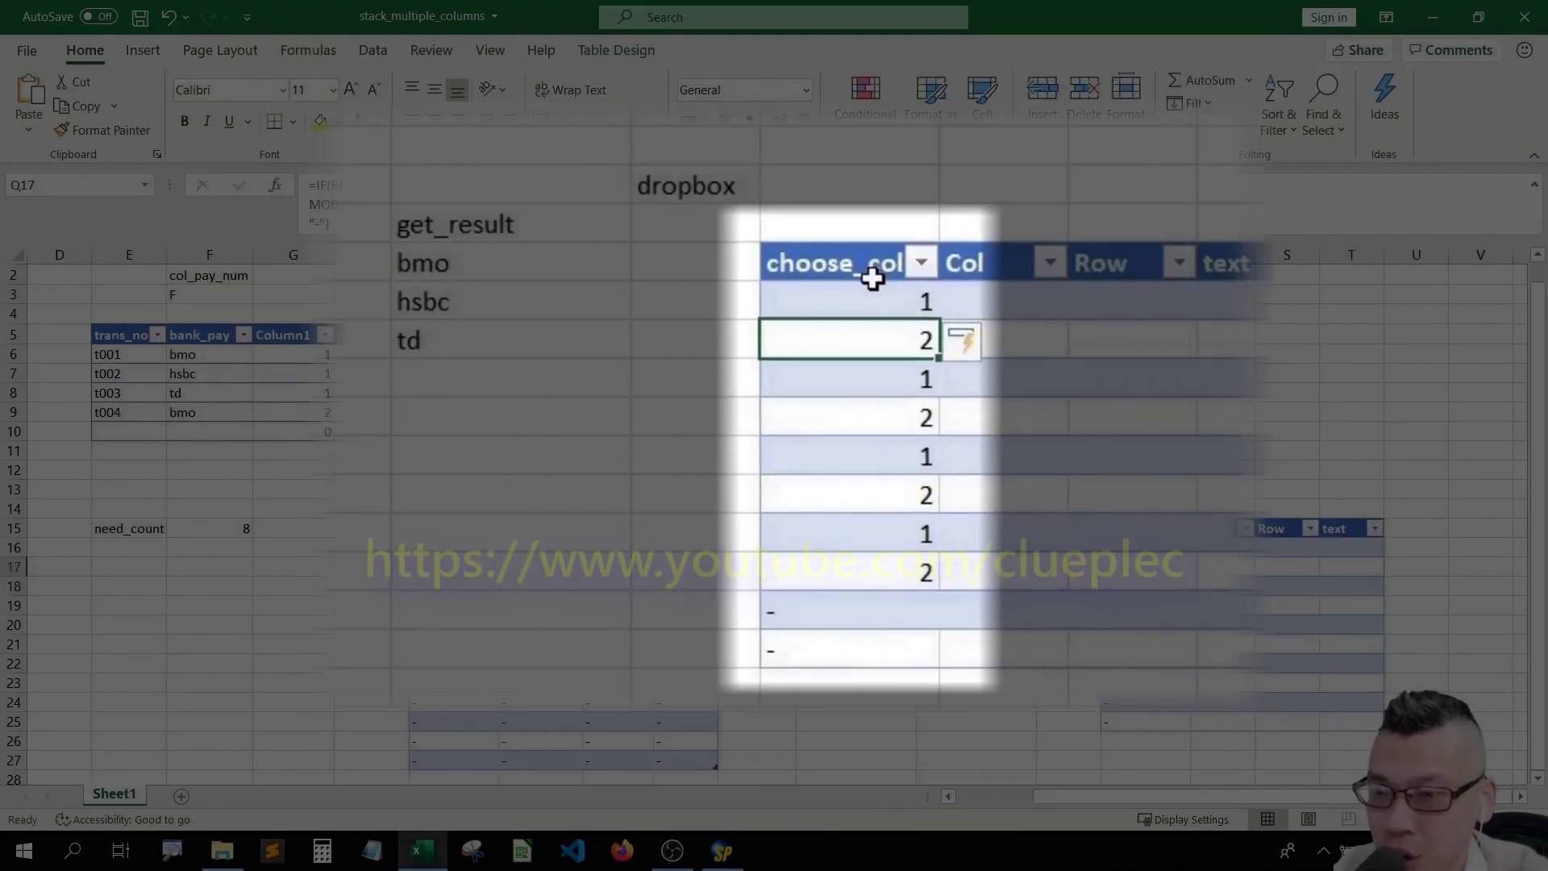
- Select the first data cell of the new table's Col column
key(Up)
key(Right)
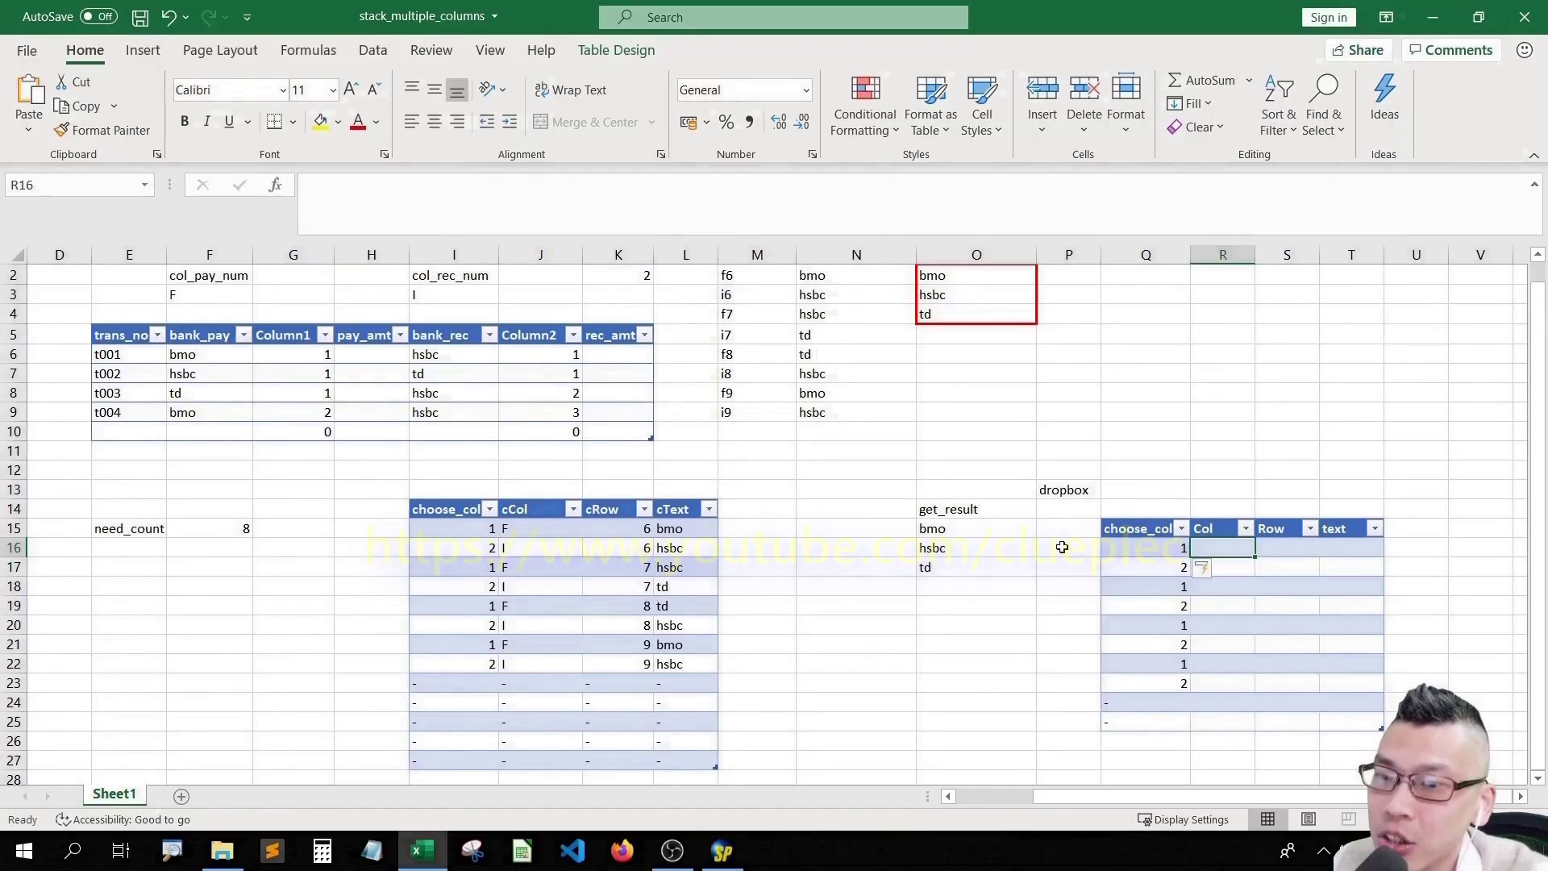
key(Left)
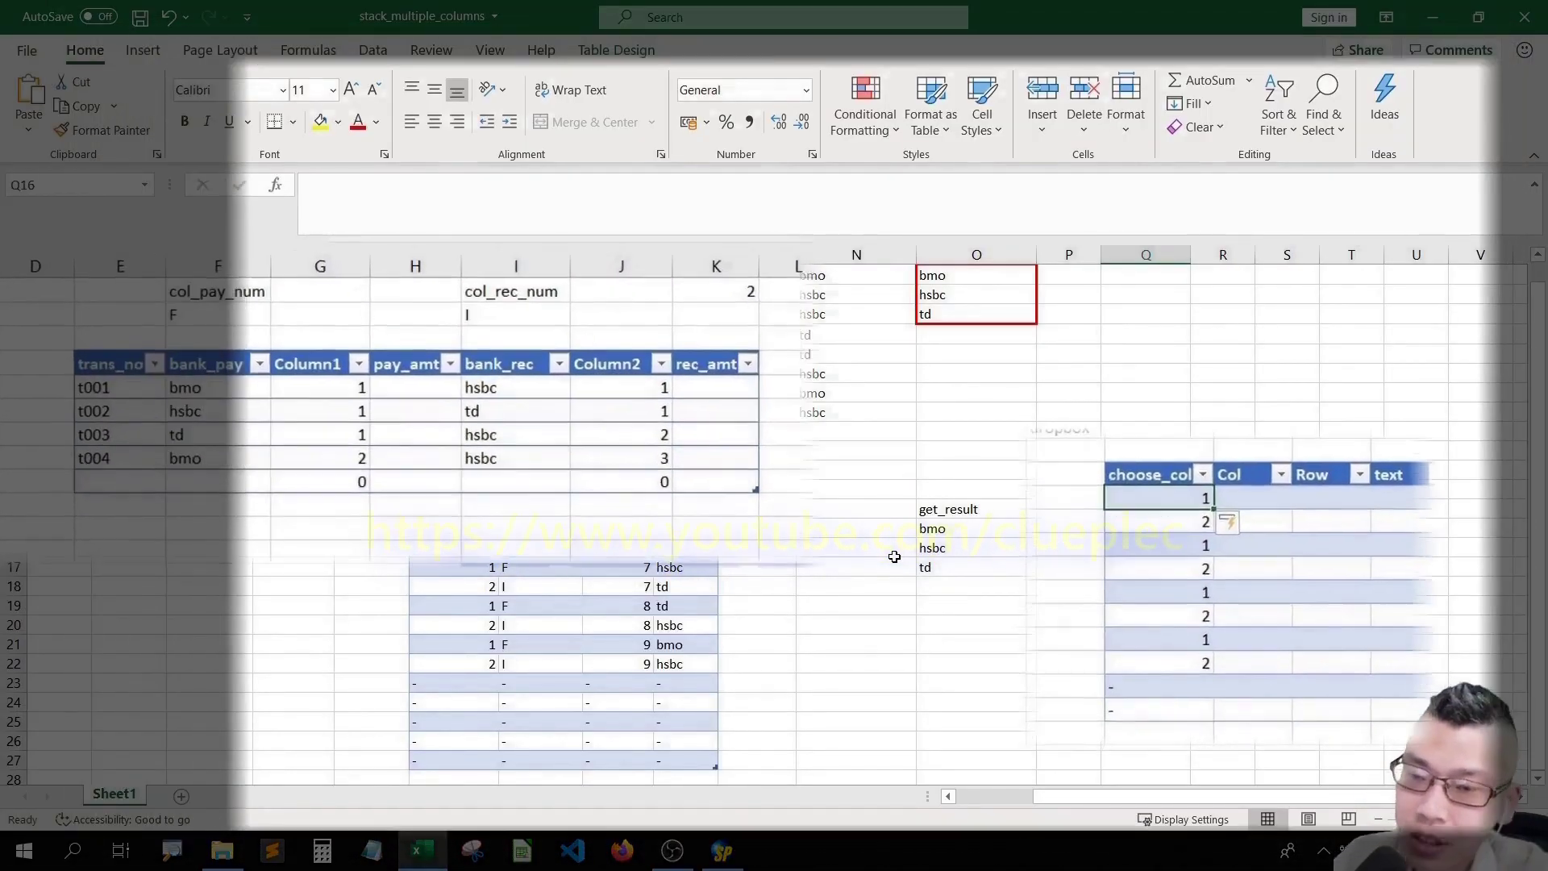
key(Right)
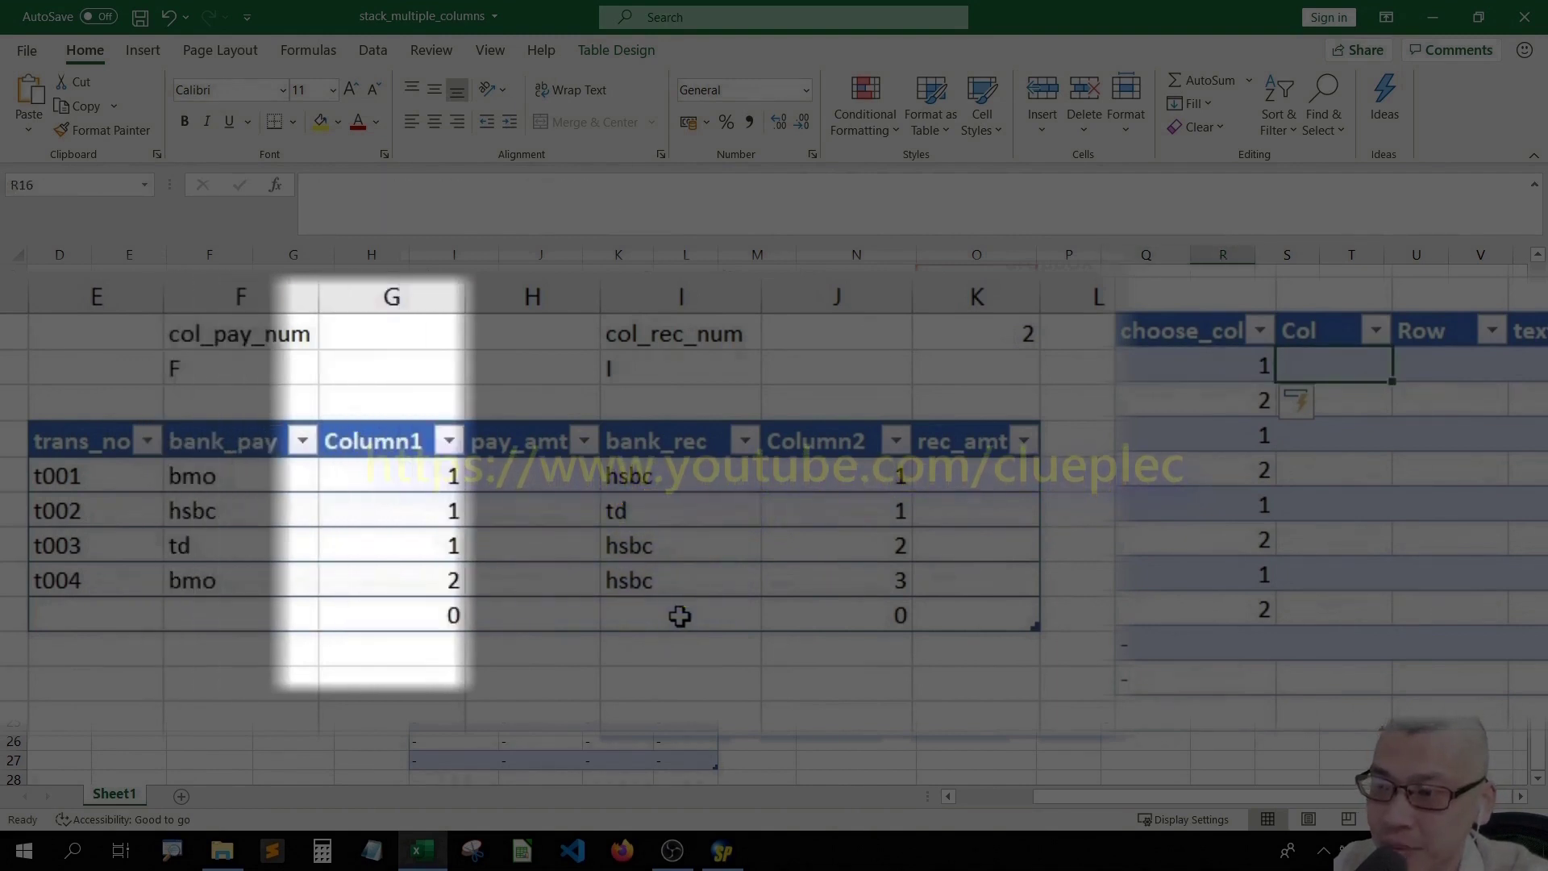
- Enter a CHOOSE formula in the first Col cell with [@[choose_col]] as index and col_pay_cha and col_rec_cha as the values
text(=)
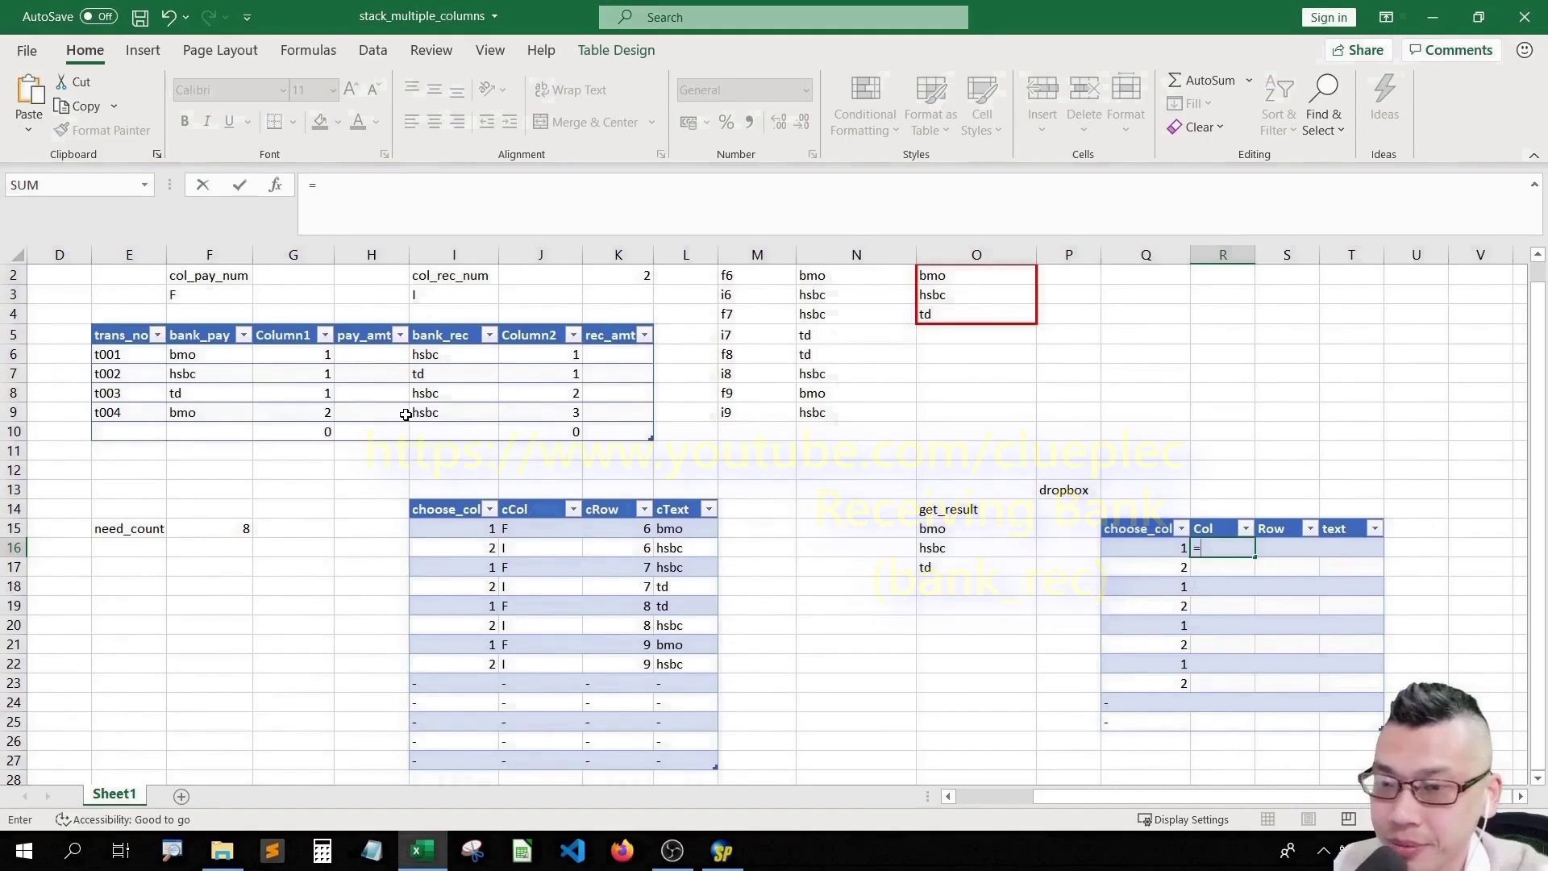
text(choos)
text(e()
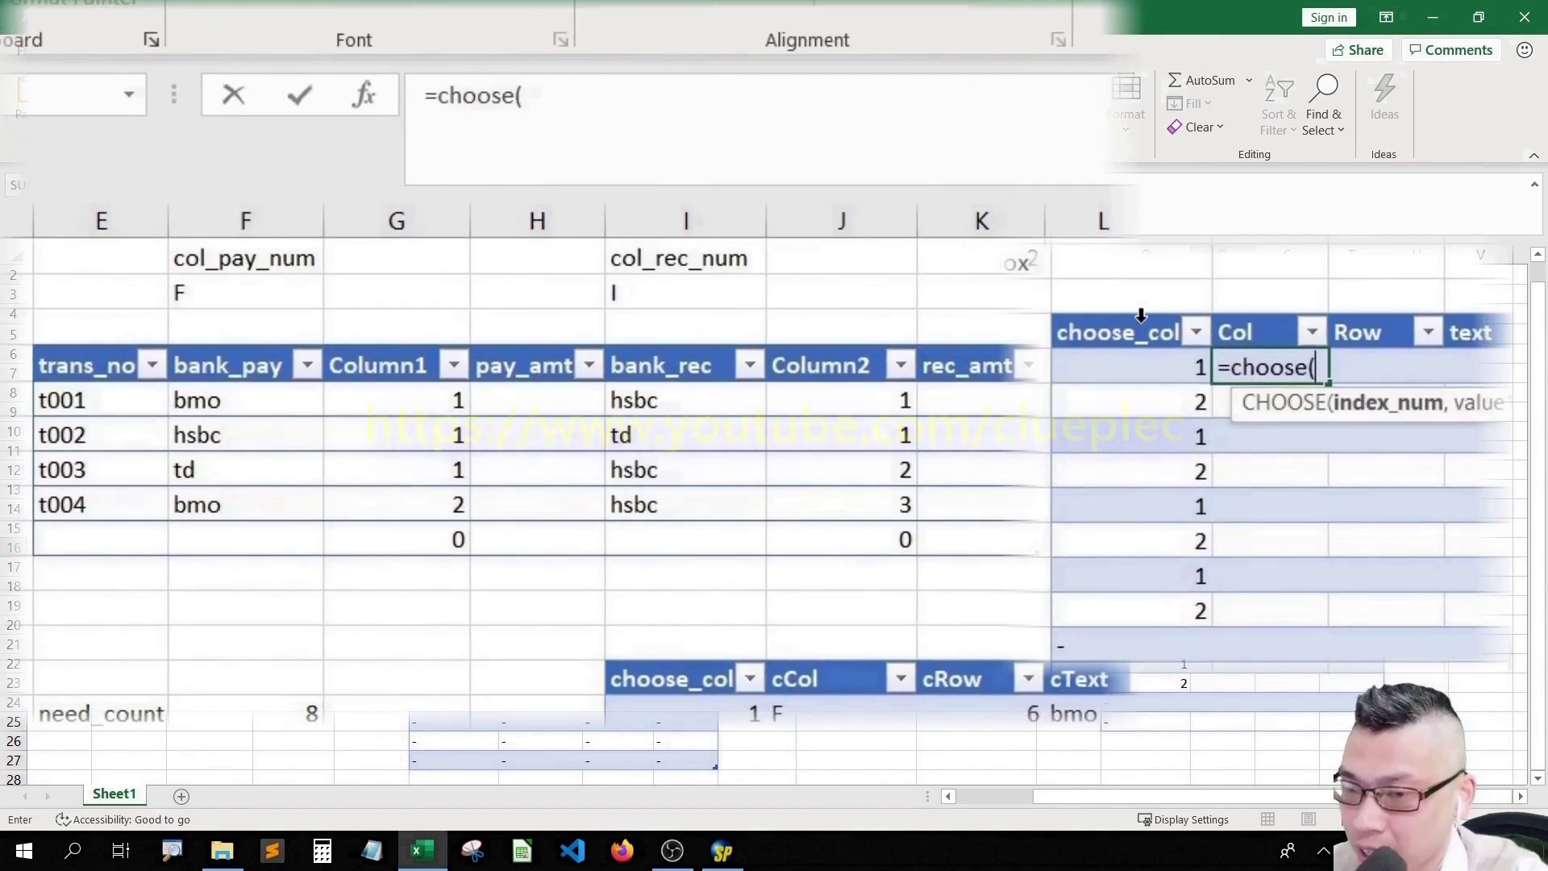
text(@[)
key(Tab)
text(])
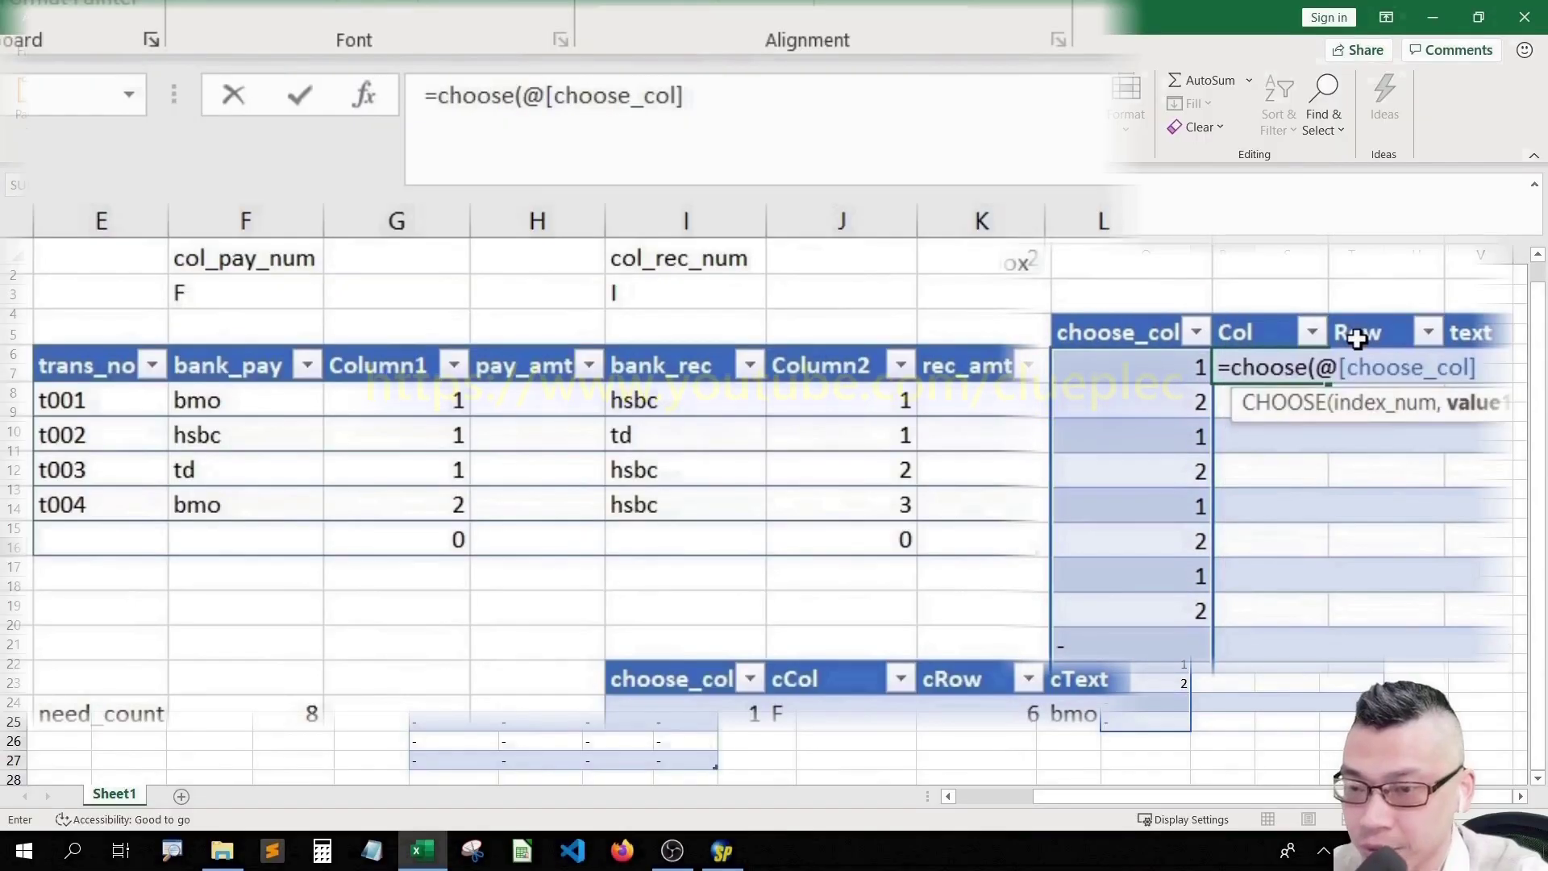
click(881, 108)
text(,col_pay_cha)
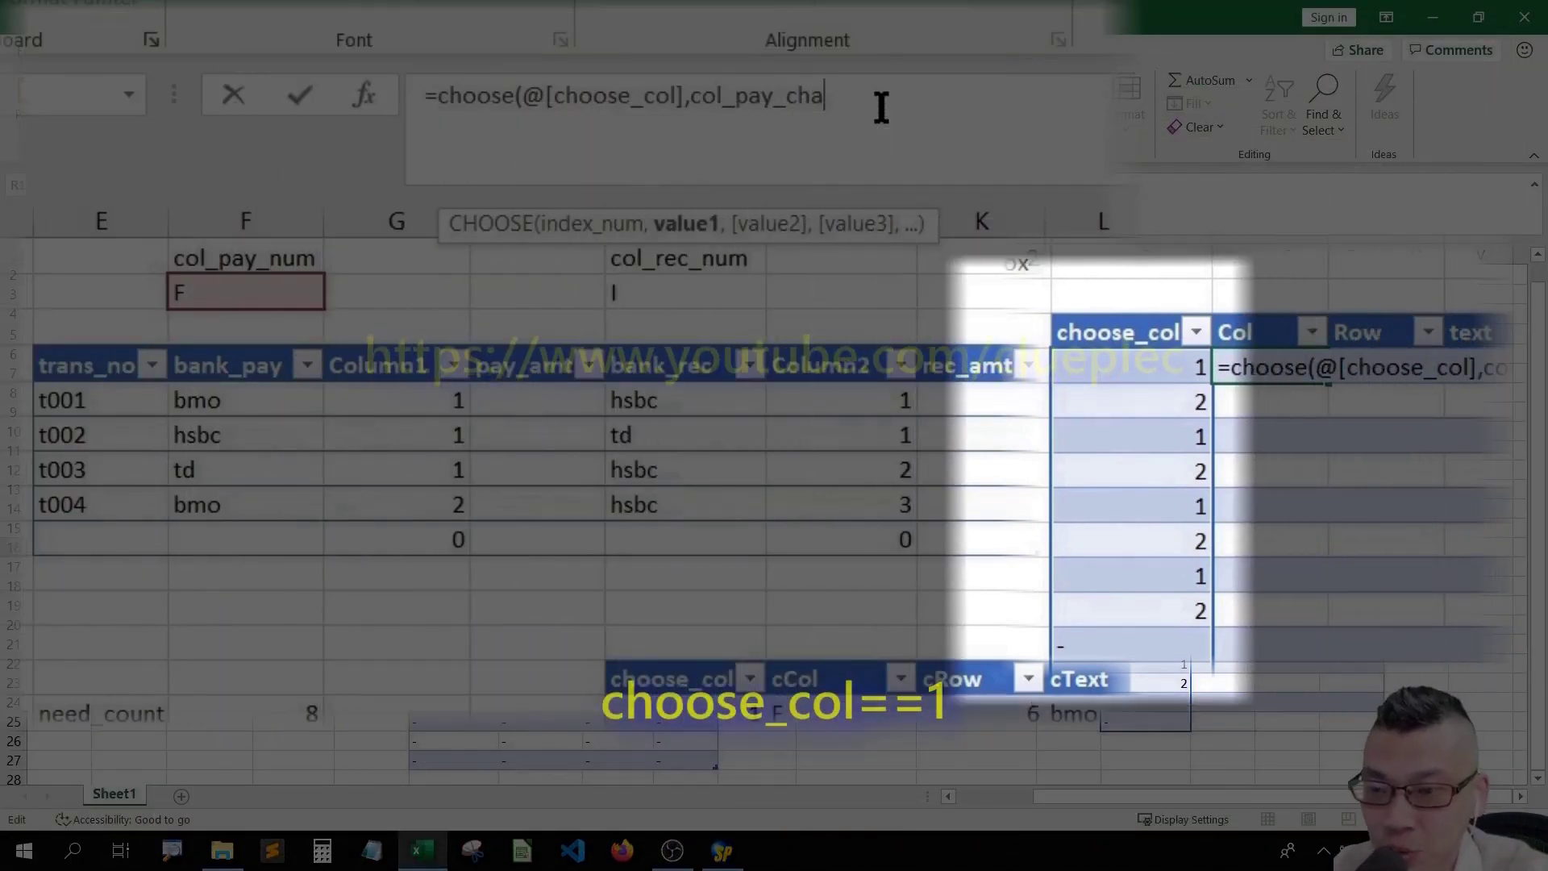
text(,)
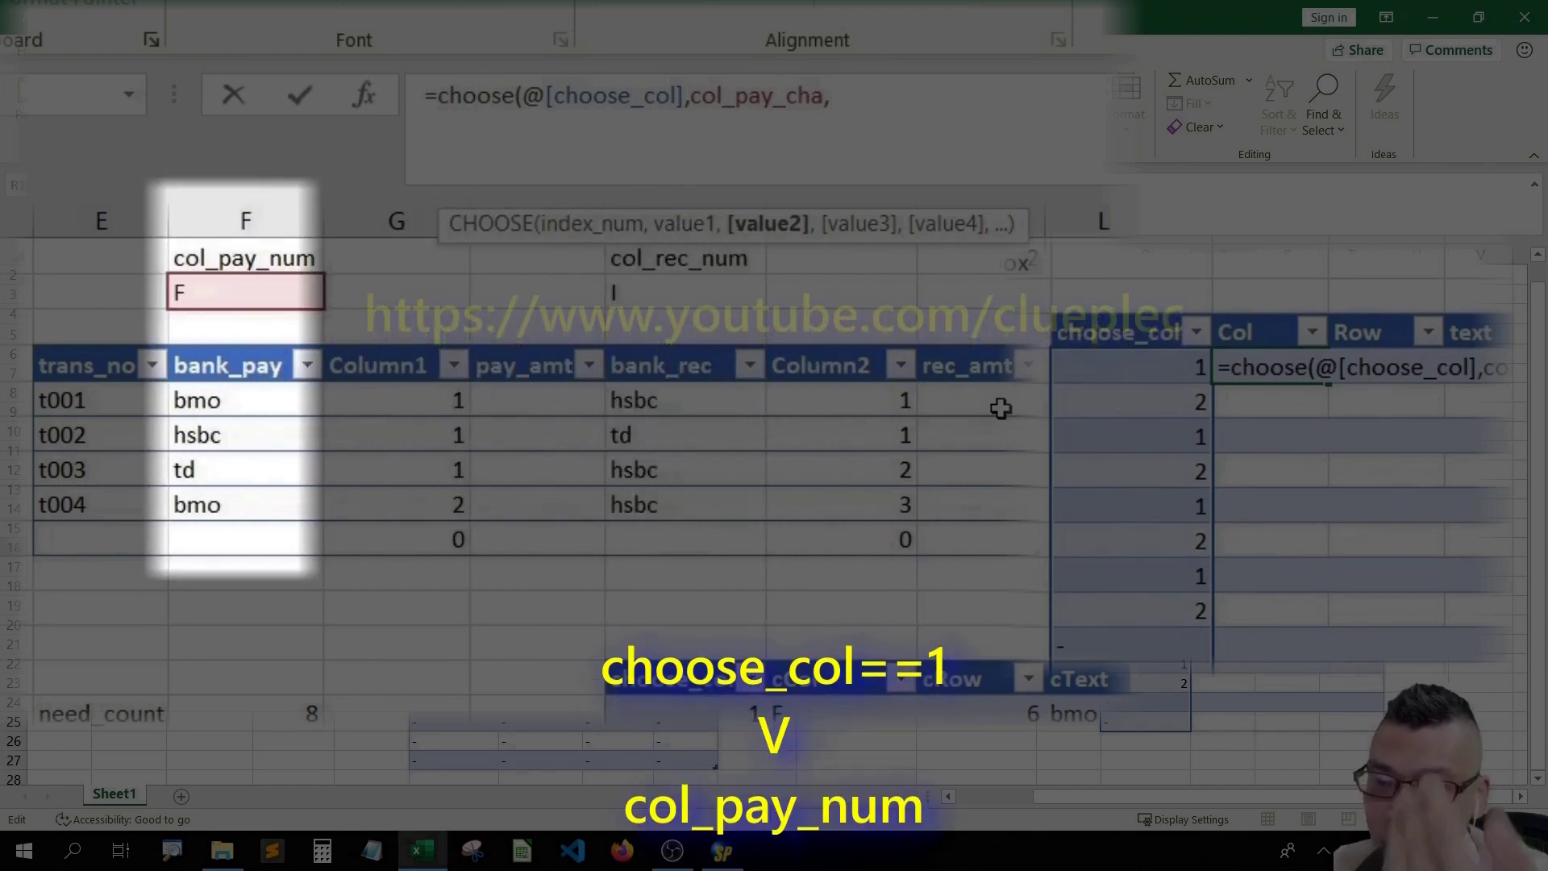
text(col_rec_cha)
key(Return)
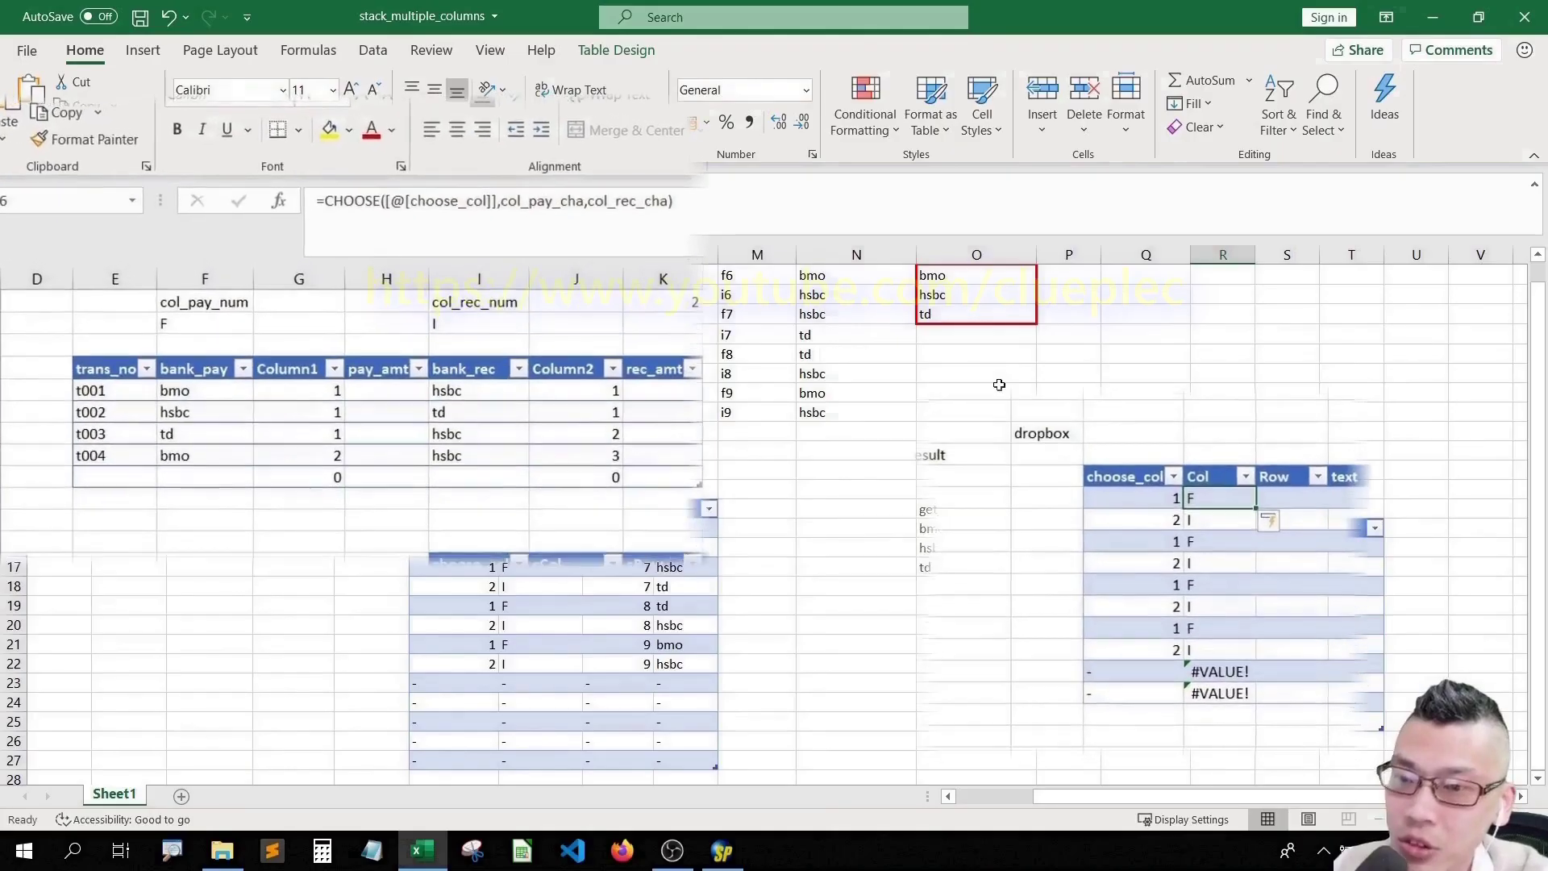
- Copy the CHOOSE expression from the first Col cell's formula and clear it, keeping only the equals sign
drag(997, 96, 438, 96)
key(ctrl+c)
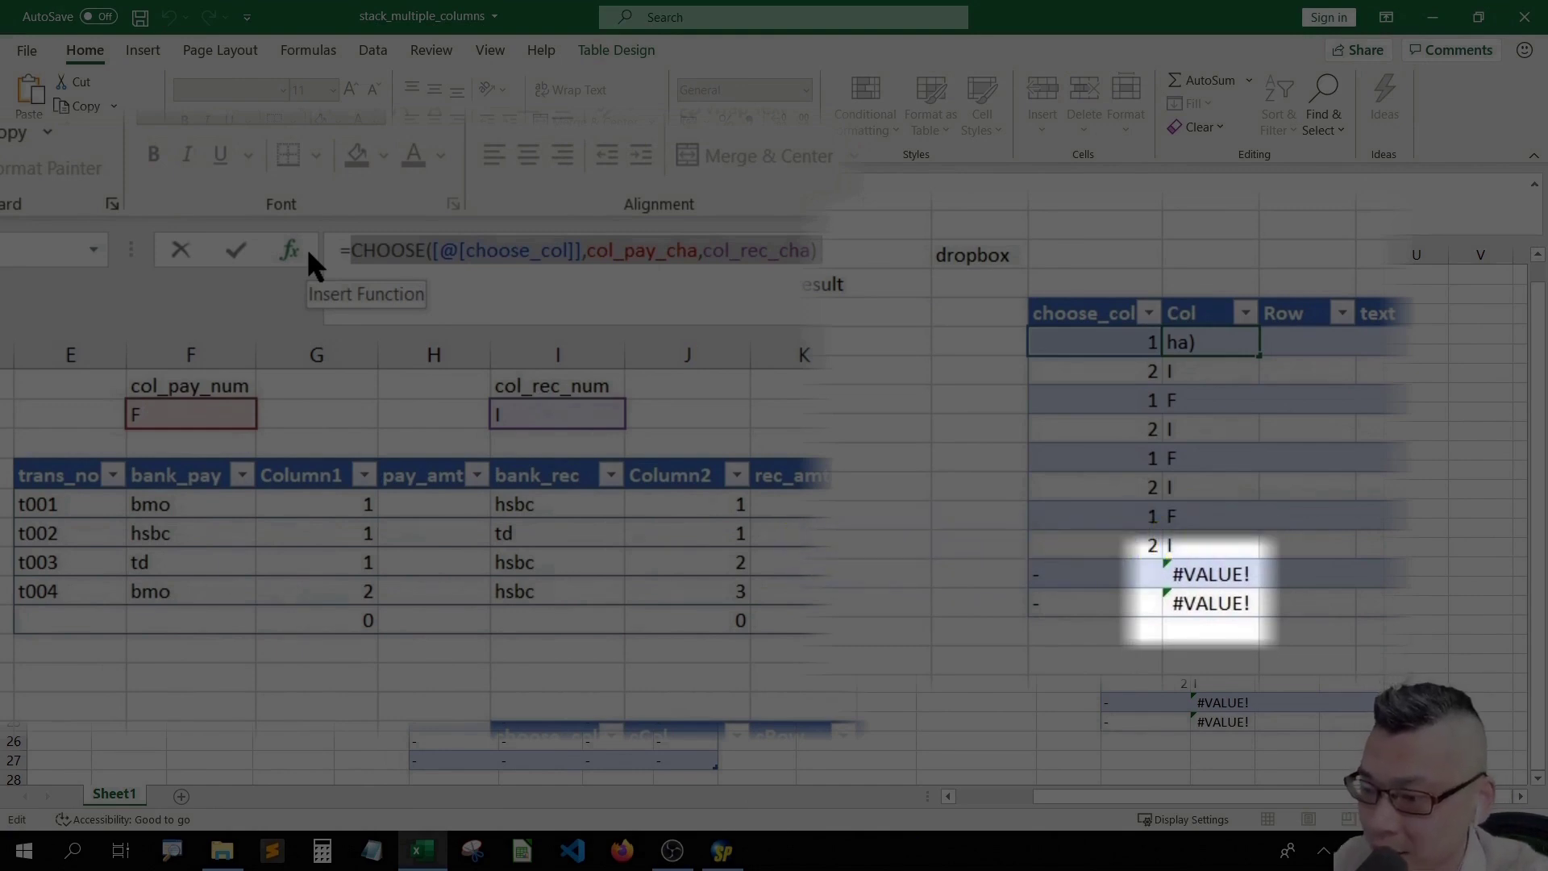
key(shift+End)
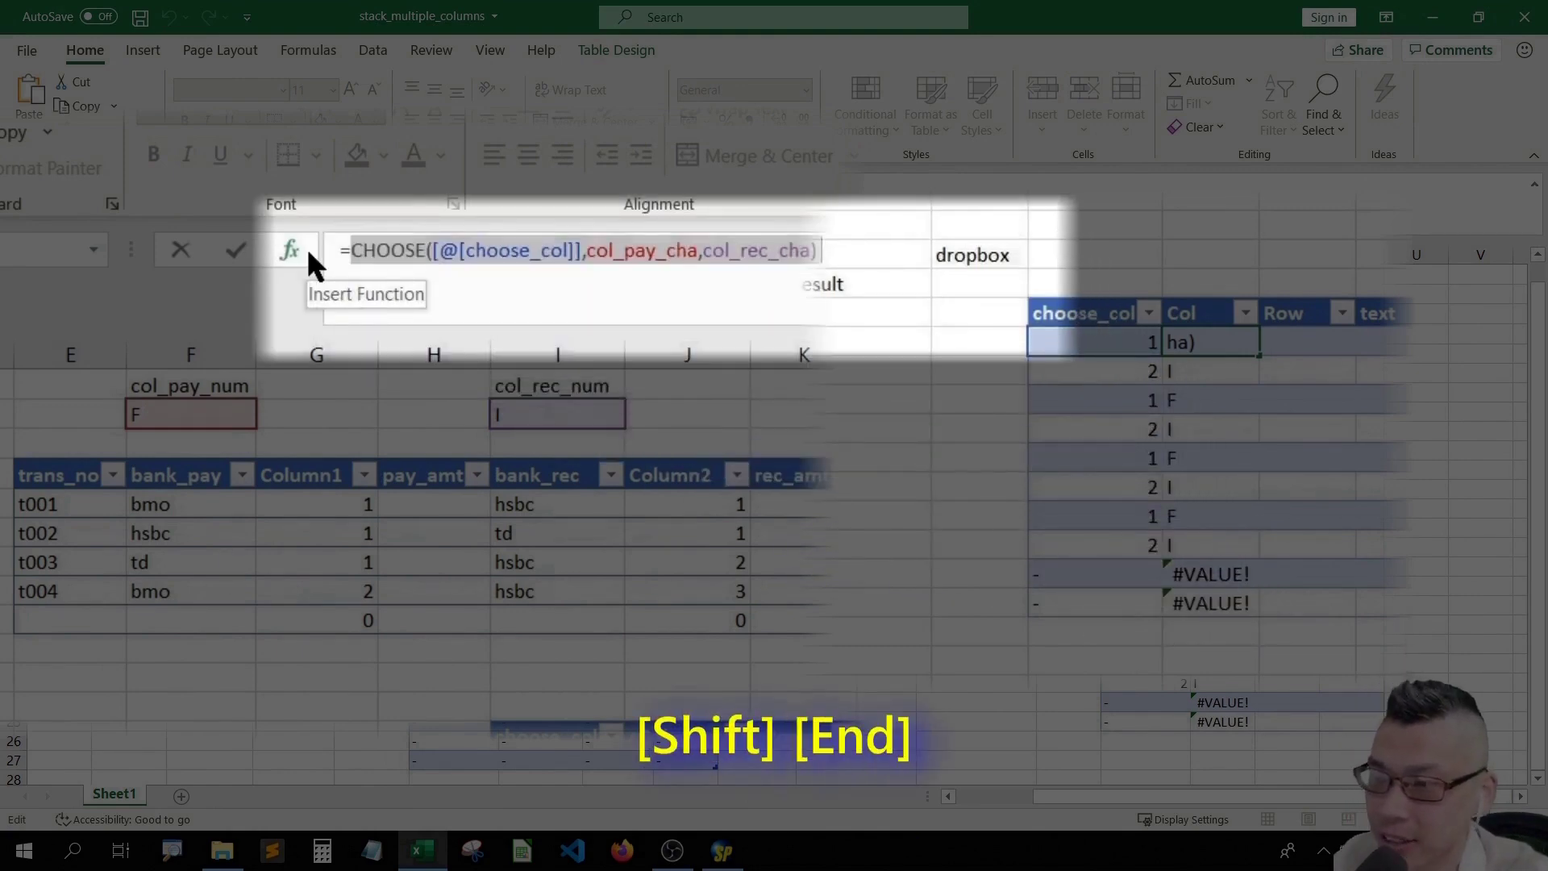
key(BackSpace)
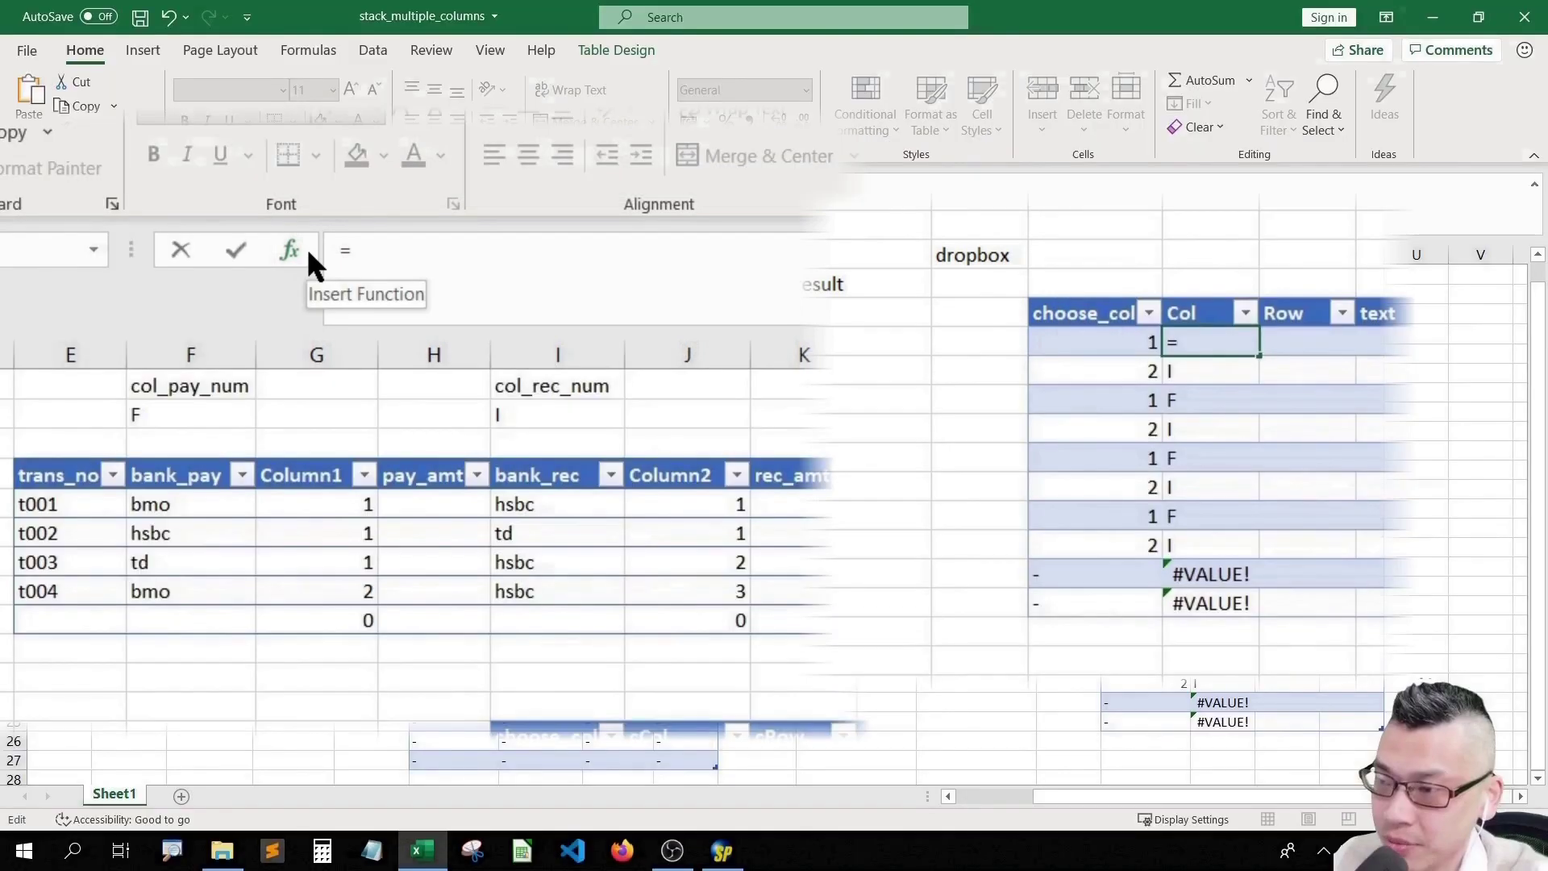
- Rebuild the first Col cell's formula as IFERROR around the copied CHOOSE expression, with "-" as the error value
text(iferr)
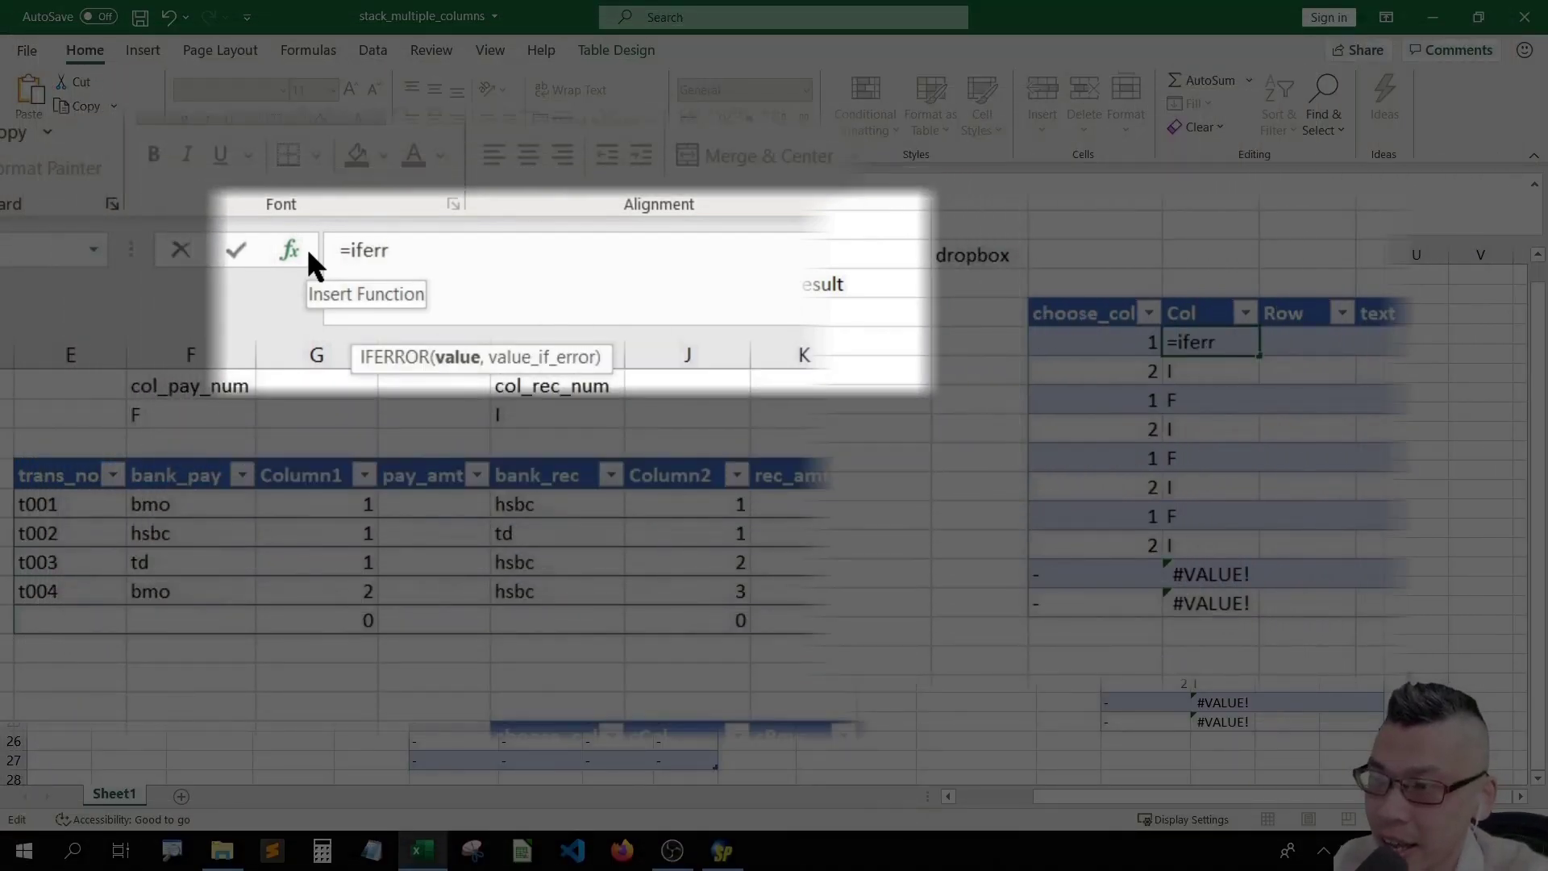
key(Tab)
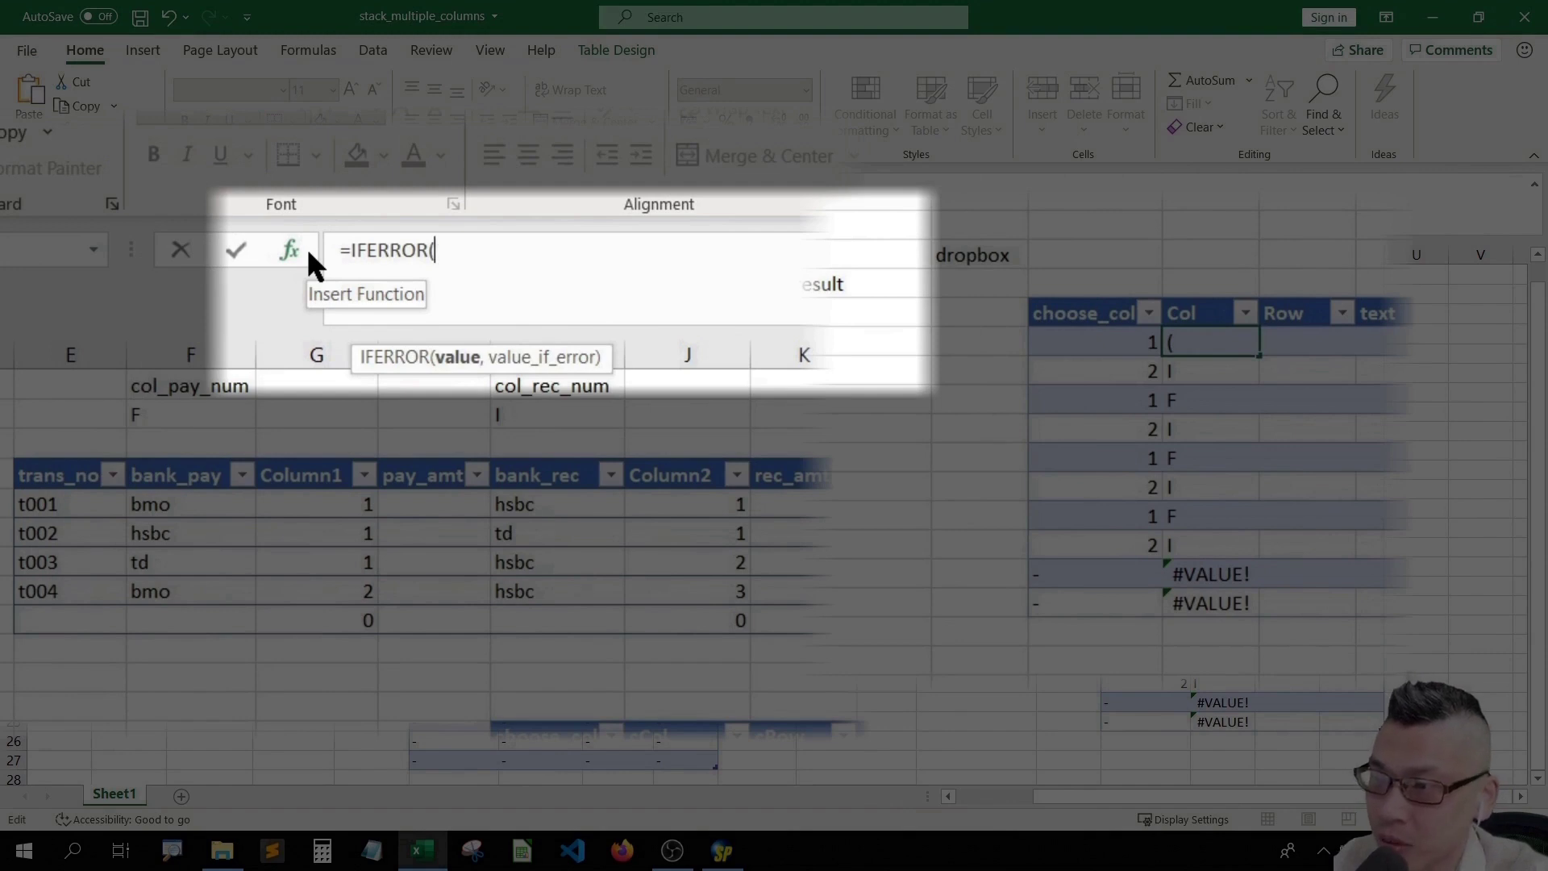
key(ctrl+v)
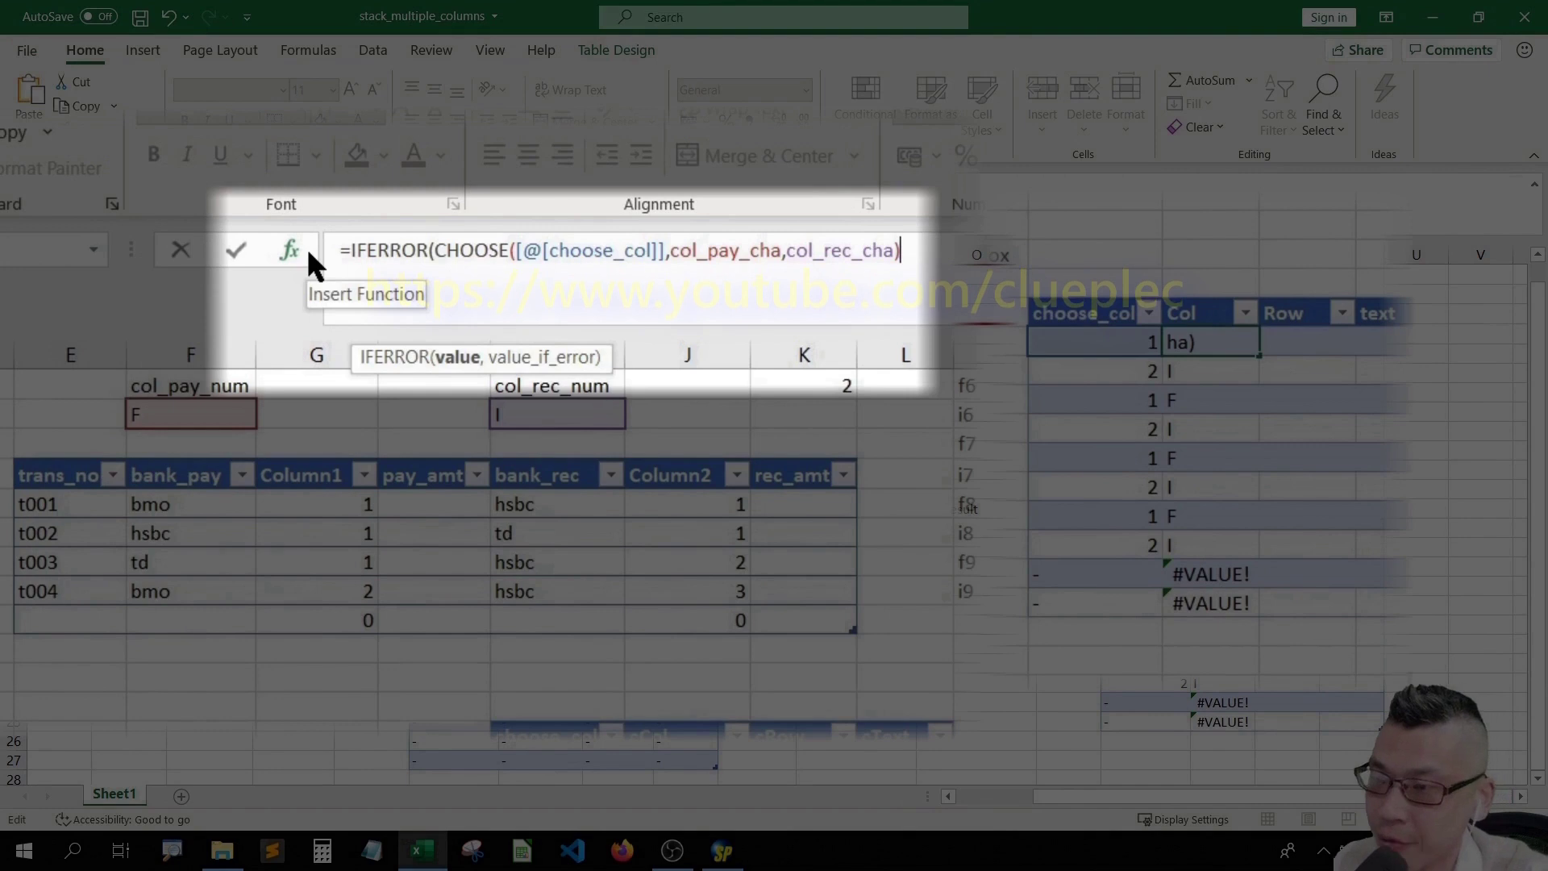
text(,)
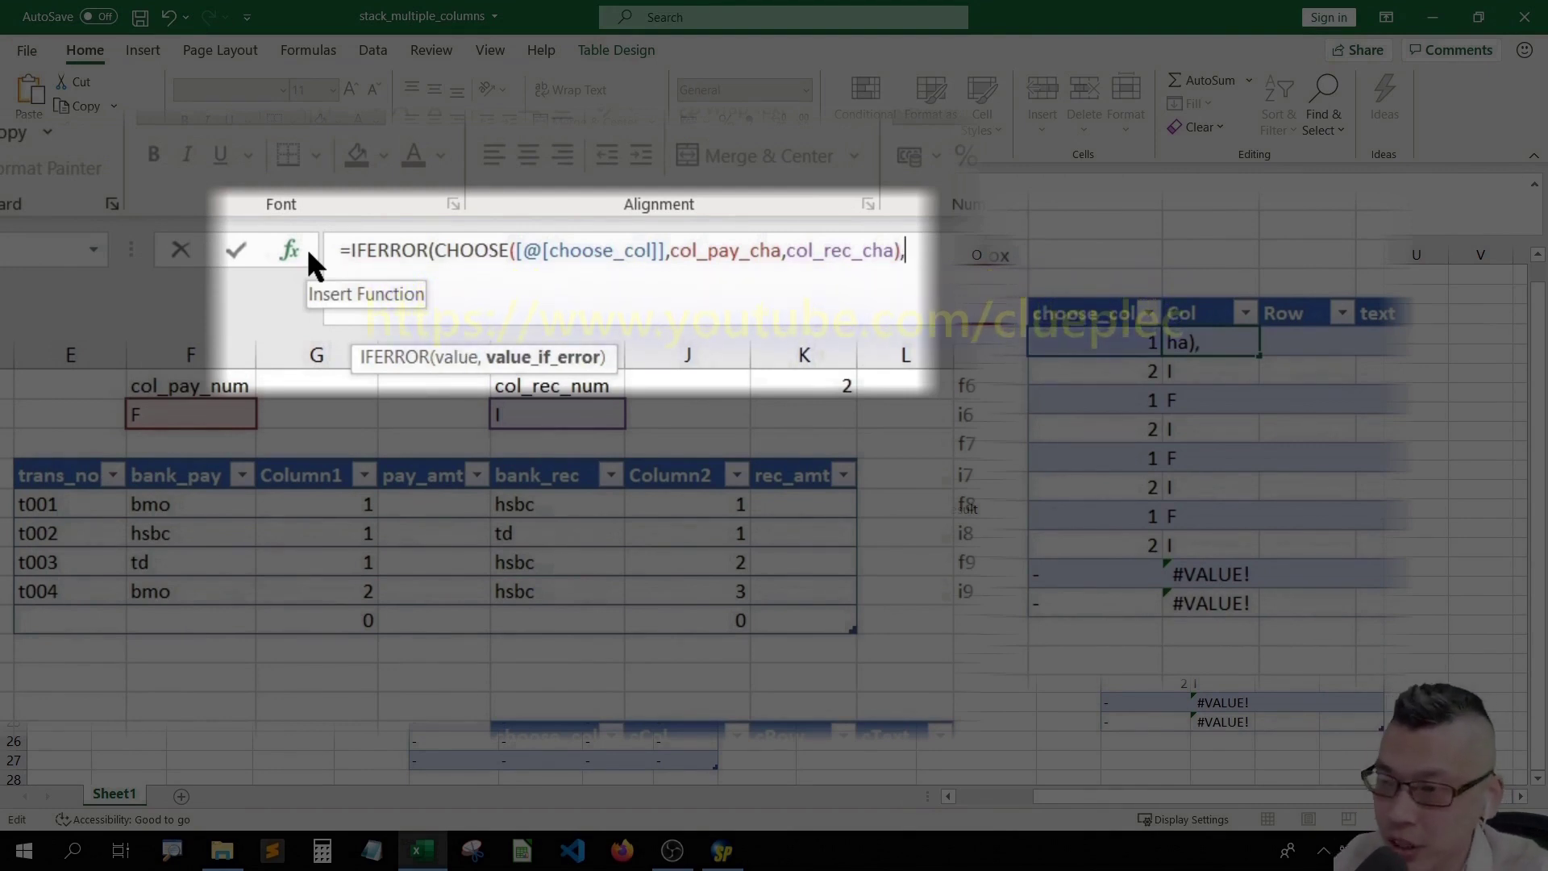
text(")
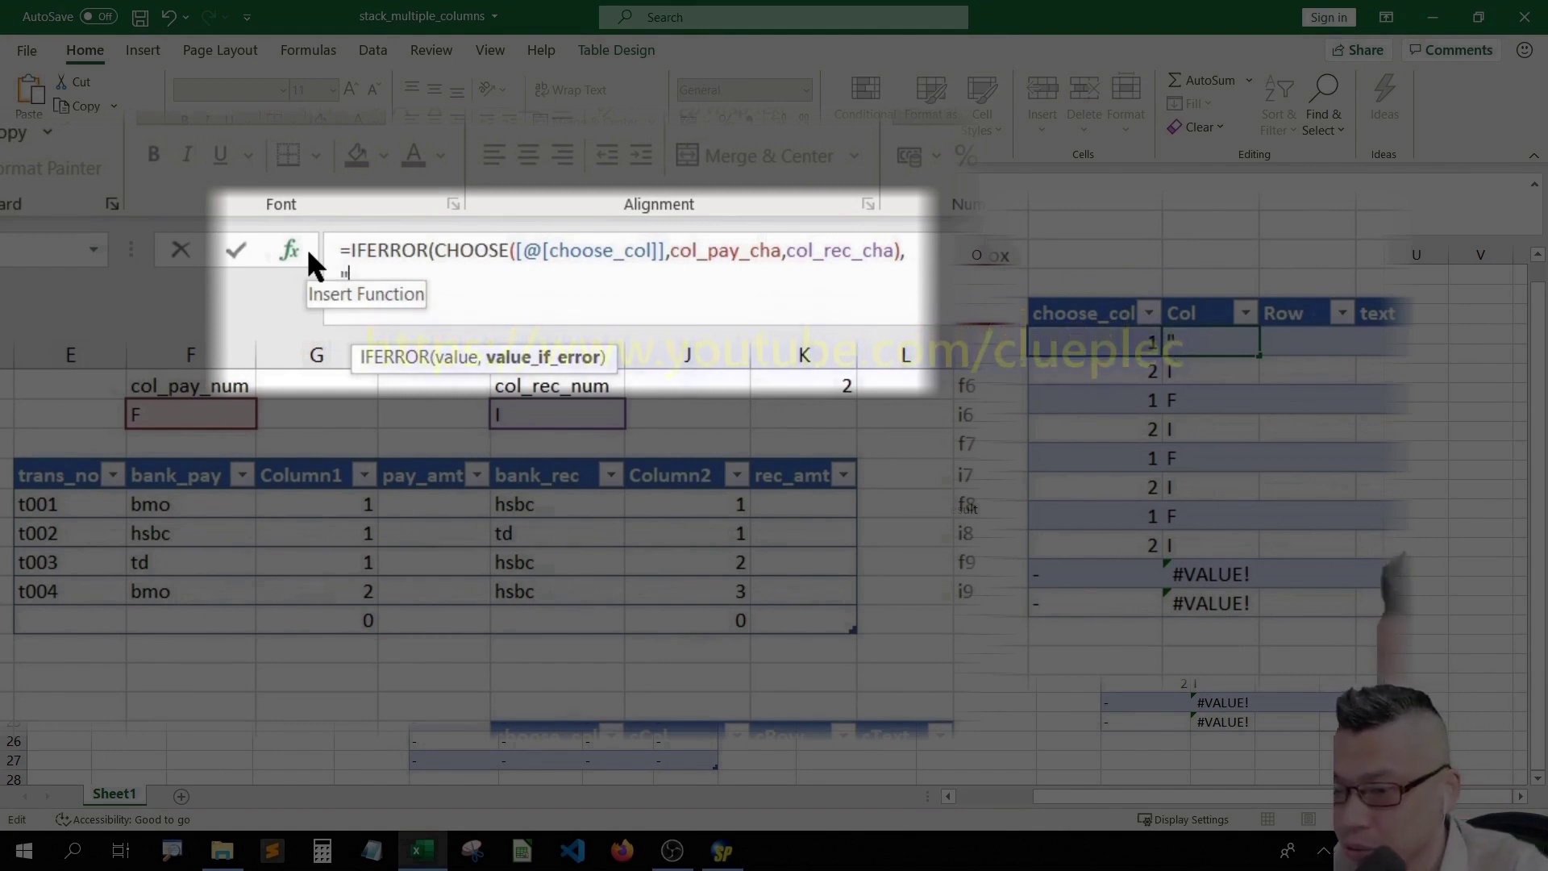
text(0)
key(BackSpace)
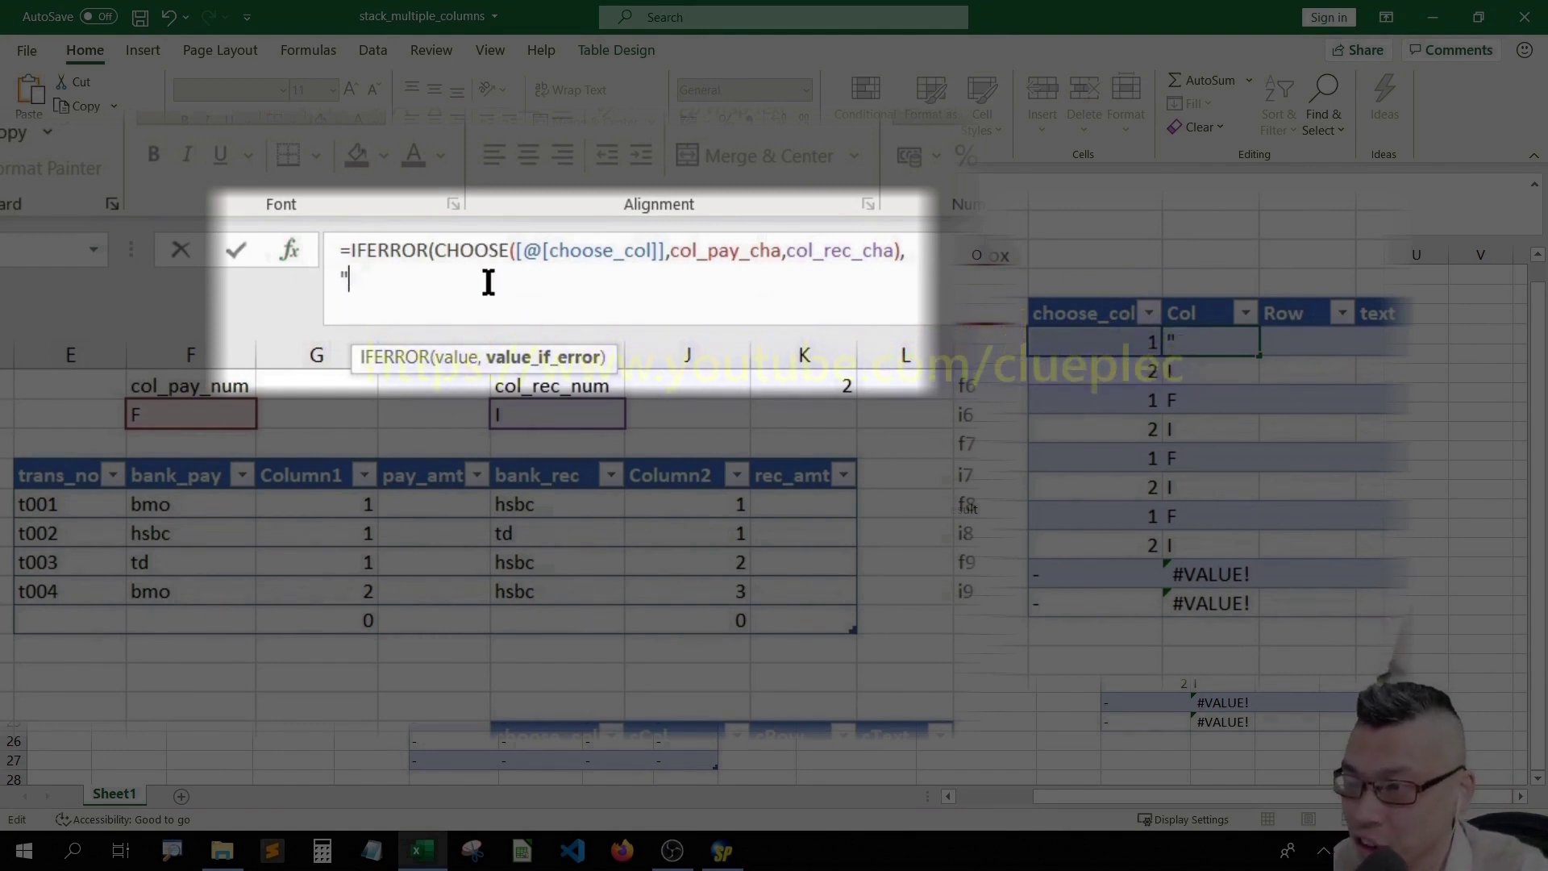
text(-)
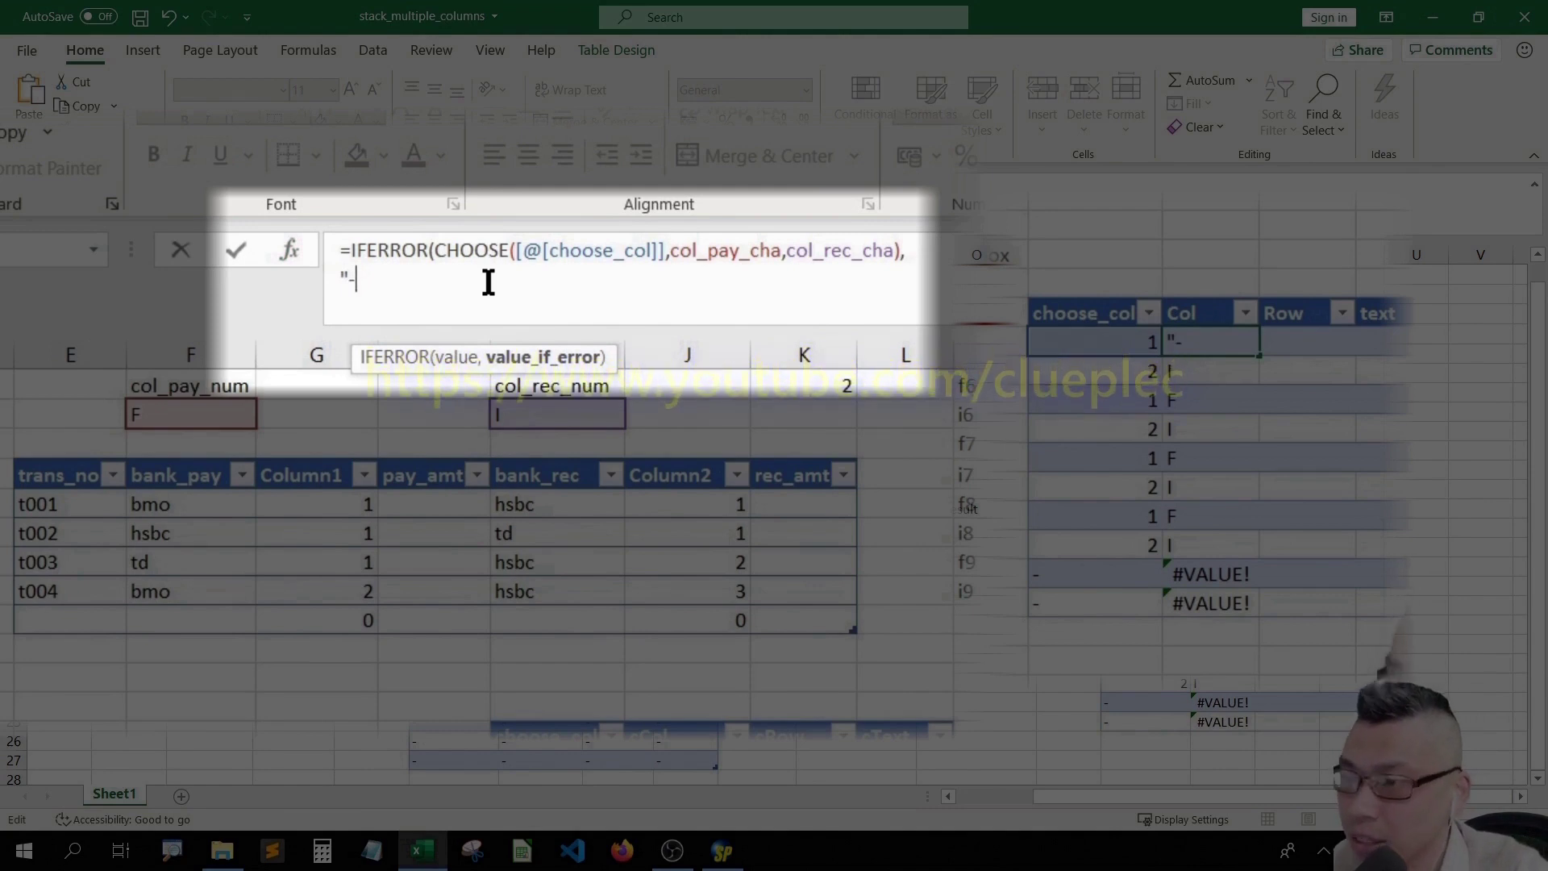
text("))
key(Return)
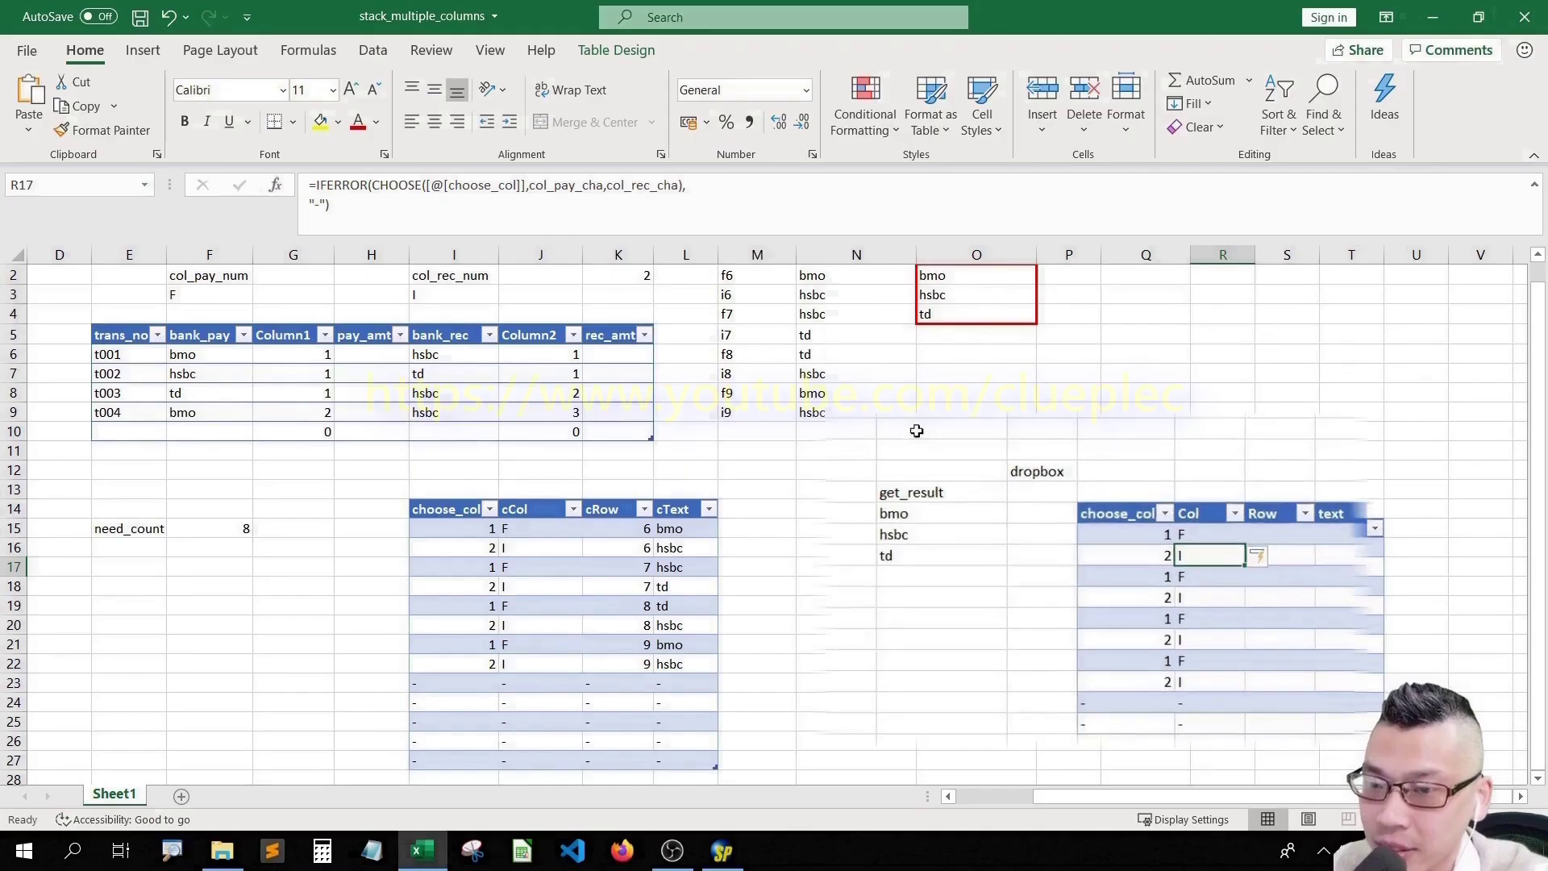
click(1210, 580)
key(Up)
key(Up)
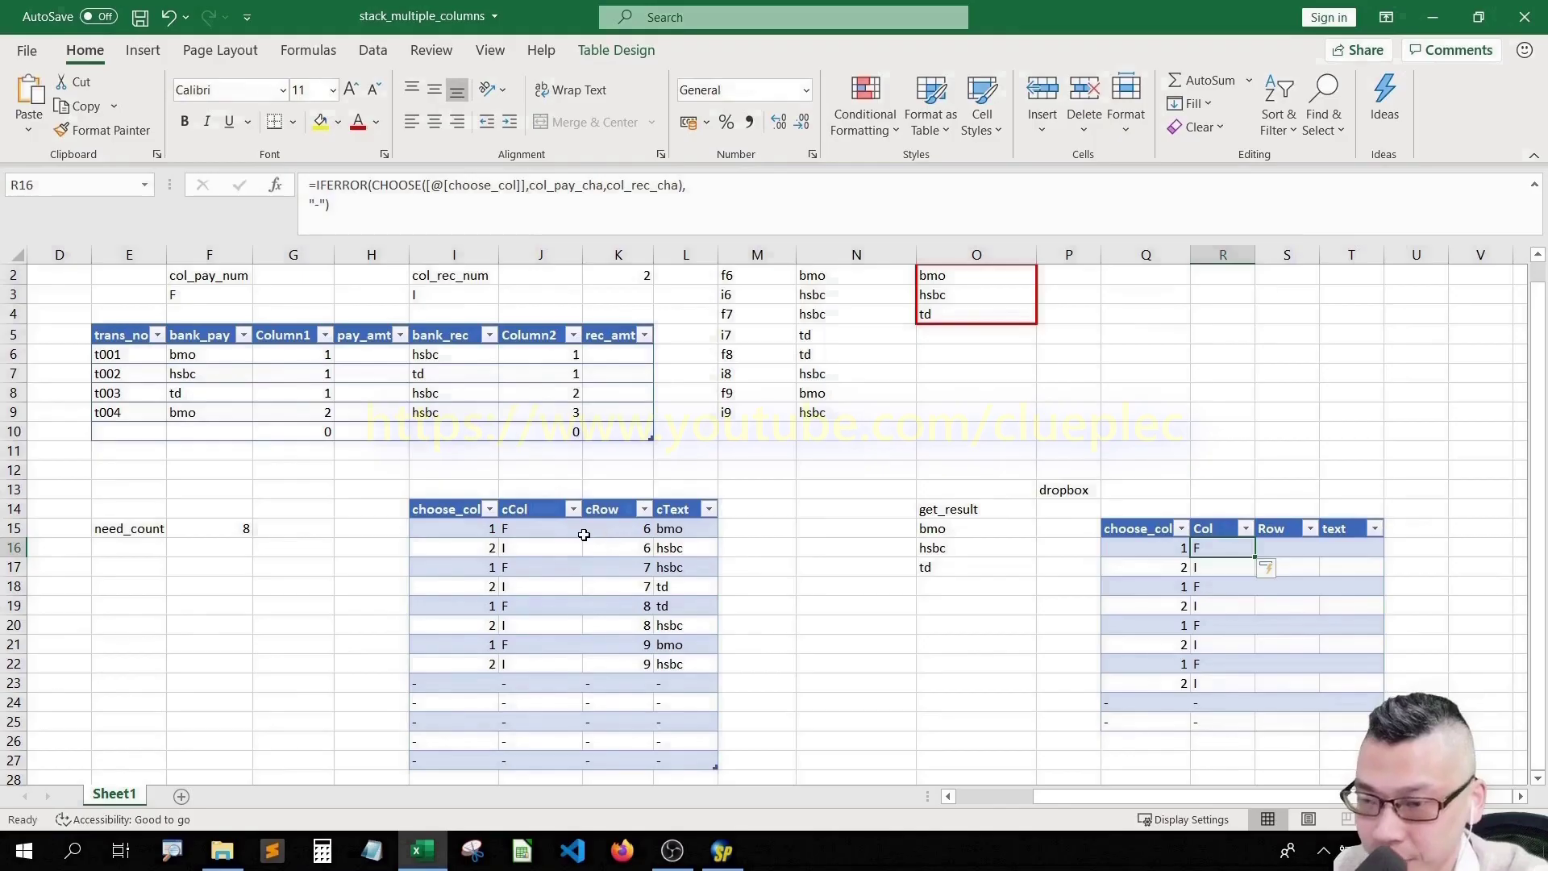
- Check the existing table's first cRow formula, and select the first data cell of the new table's Row column
click(603, 535)
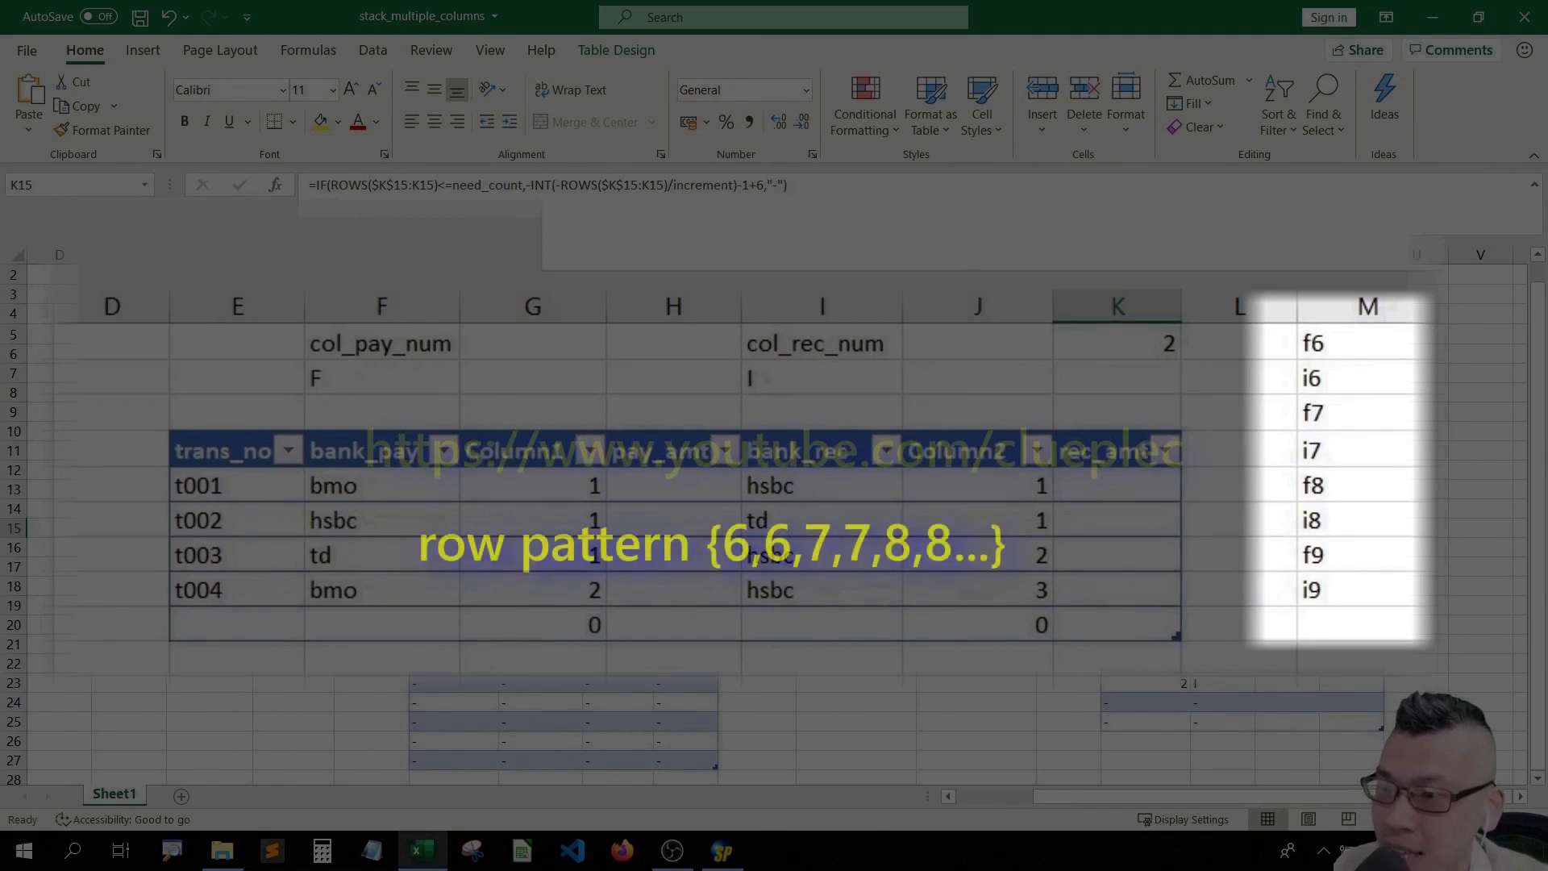
click(533, 500)
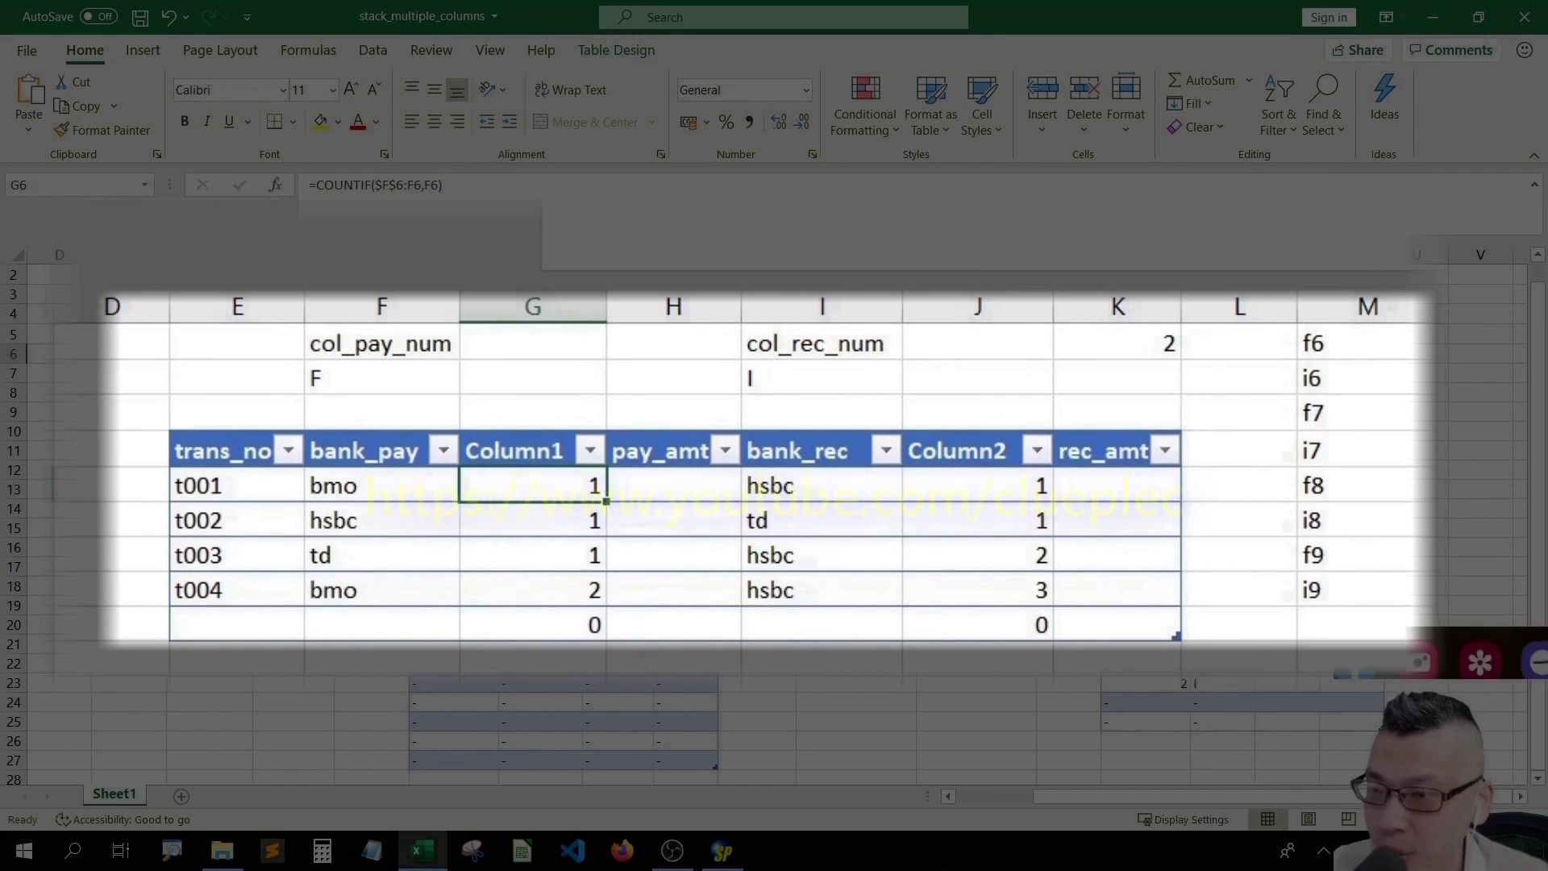
click(618, 528)
key(Right)
key(Right)
key(Right)
key(Right)
key(Right)
key(Right)
key(Right)
key(Right)
key(Down)
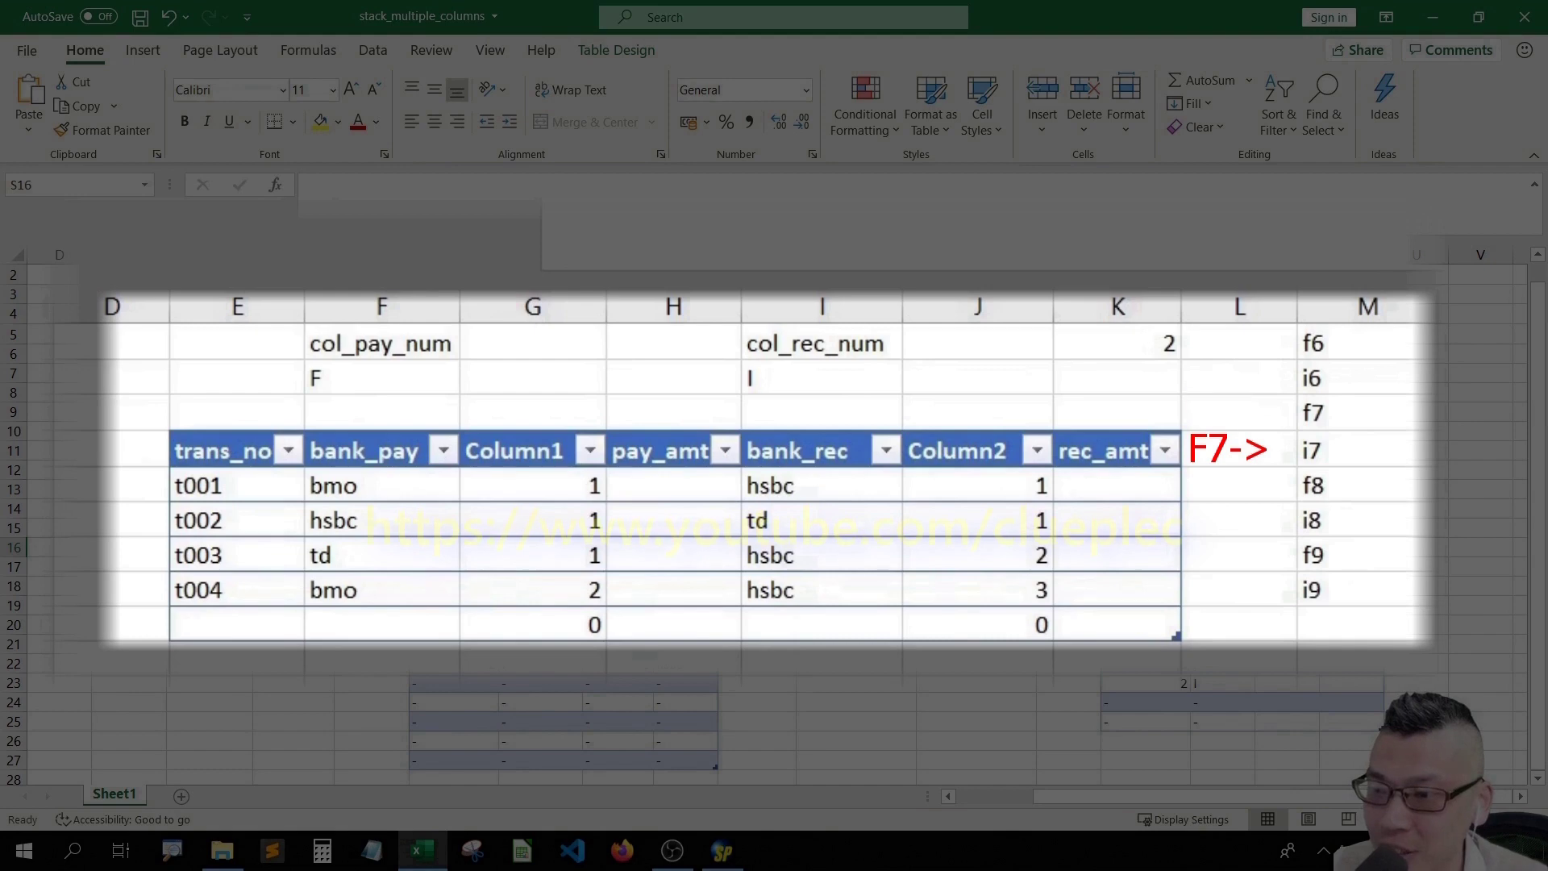
text(=r)
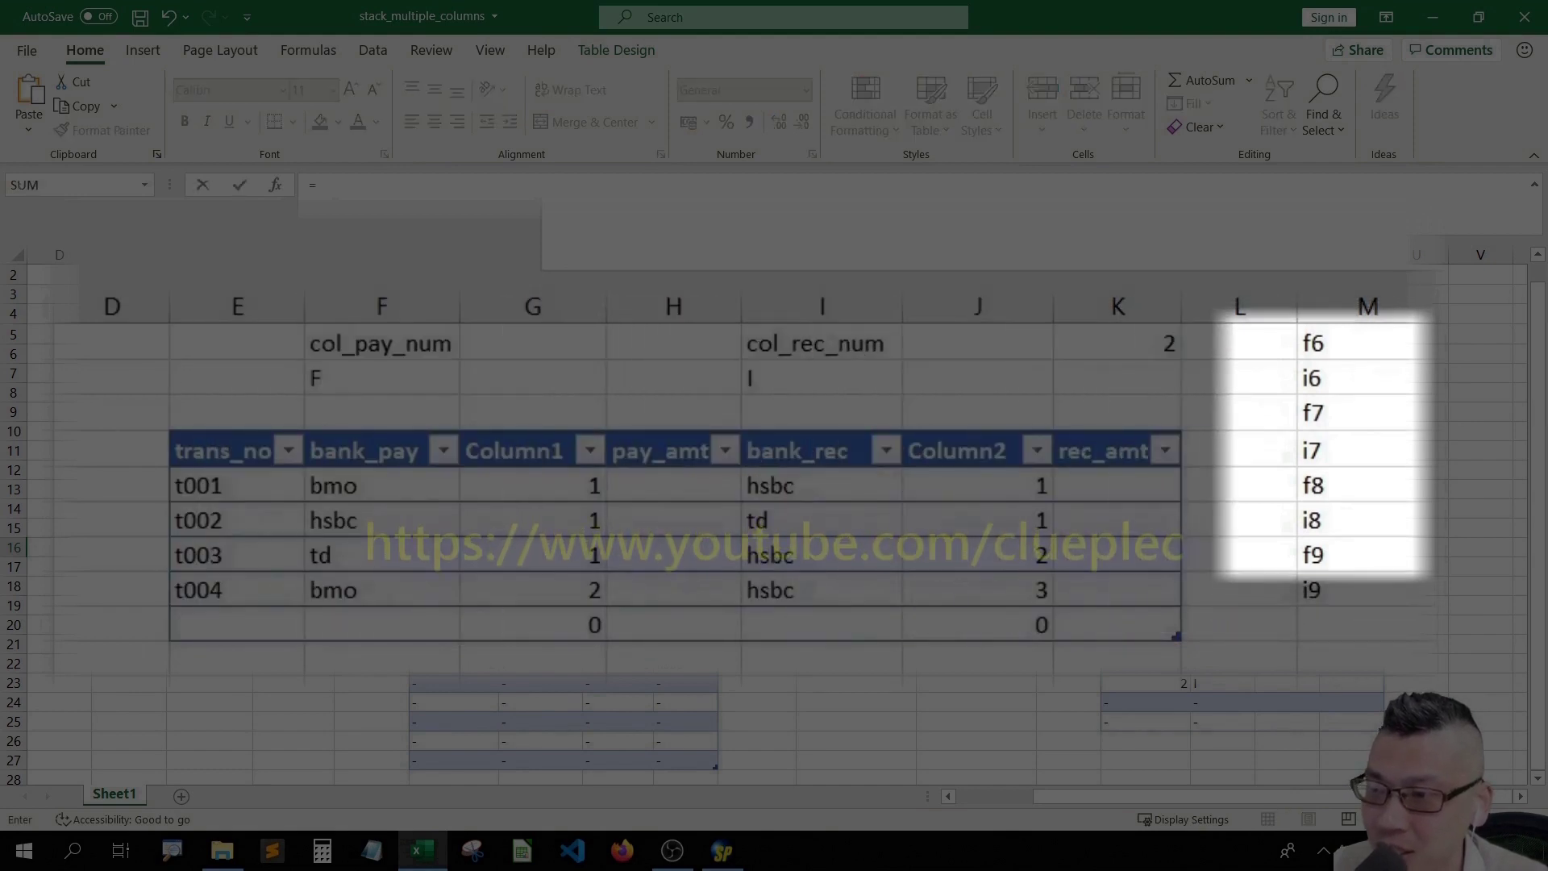
key(BackSpace)
key(BackSpace)
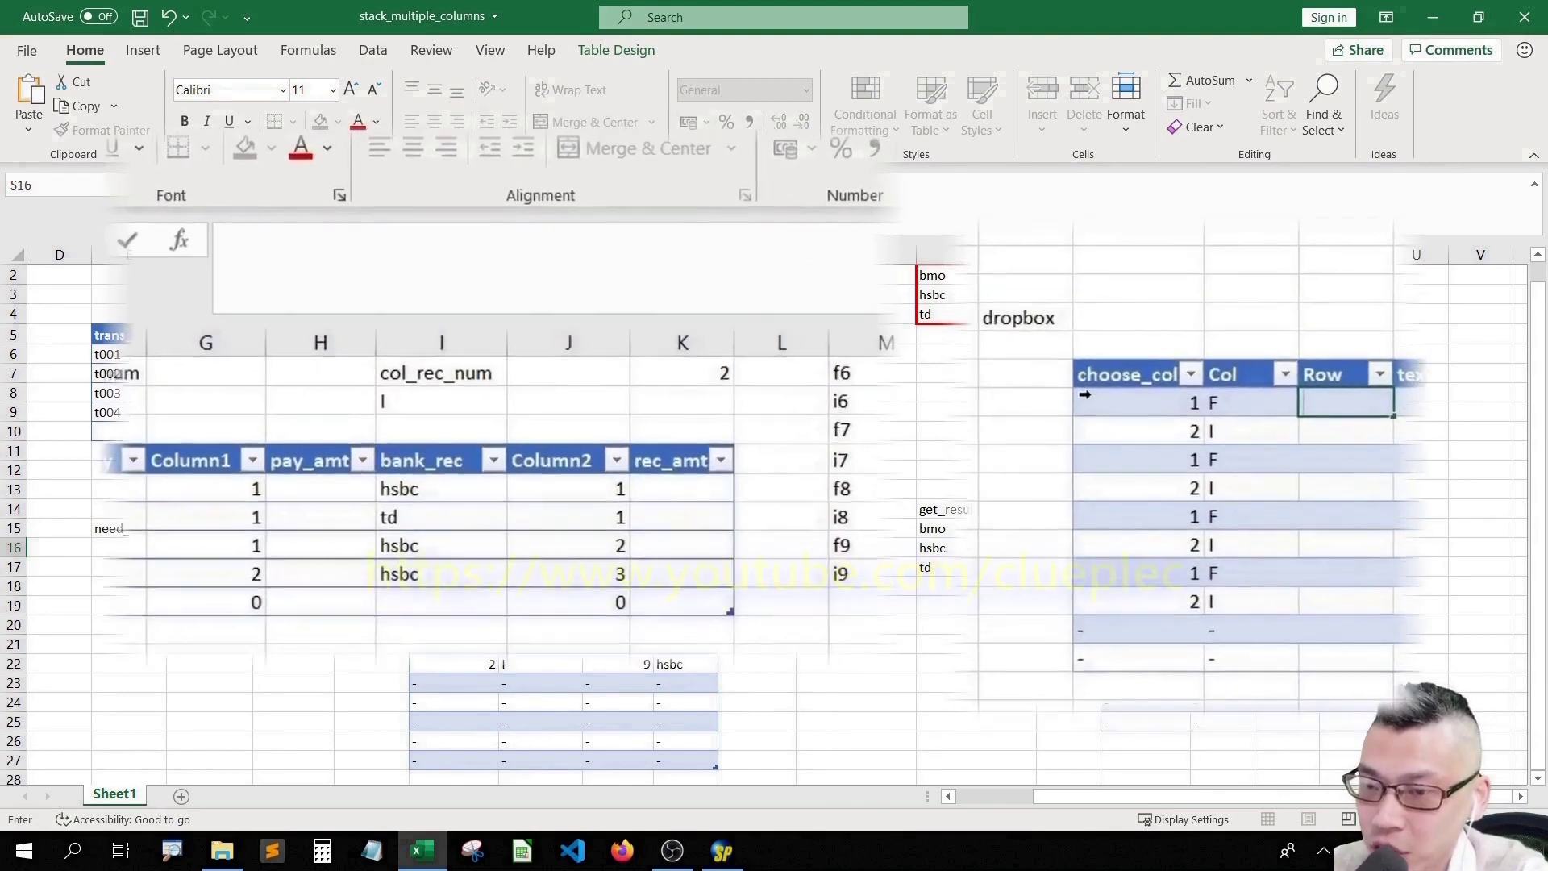
- Enter the formula =rows(first_cell:first_roll_cell) in the first data cell of the Row column
text(=rows()
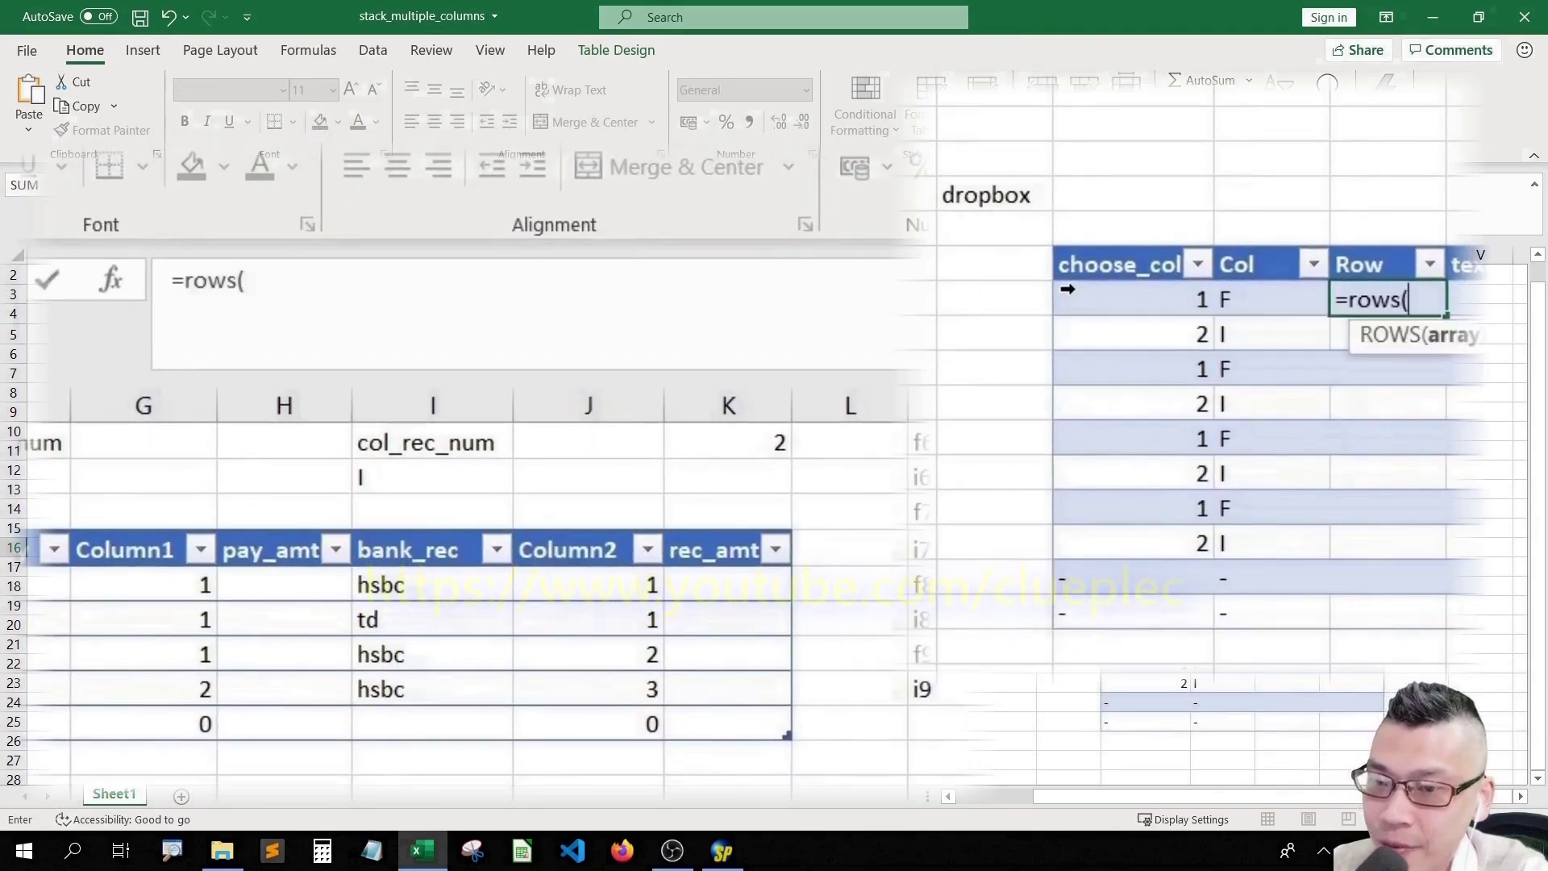
text(first_cell:first)
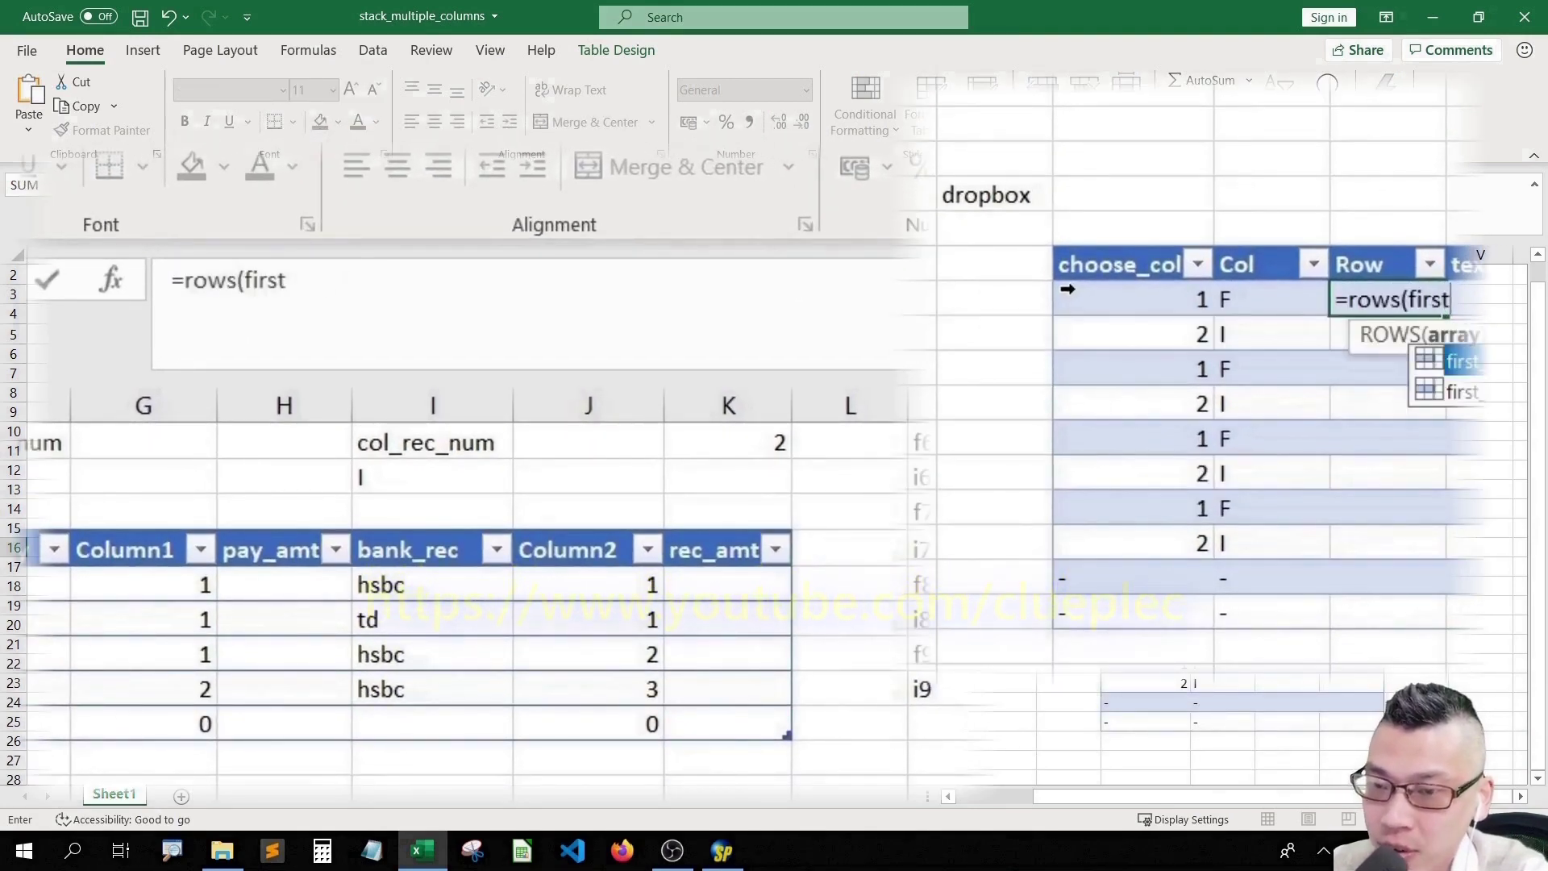
key(Tab)
text(:first_roll_cell))
key(Return)
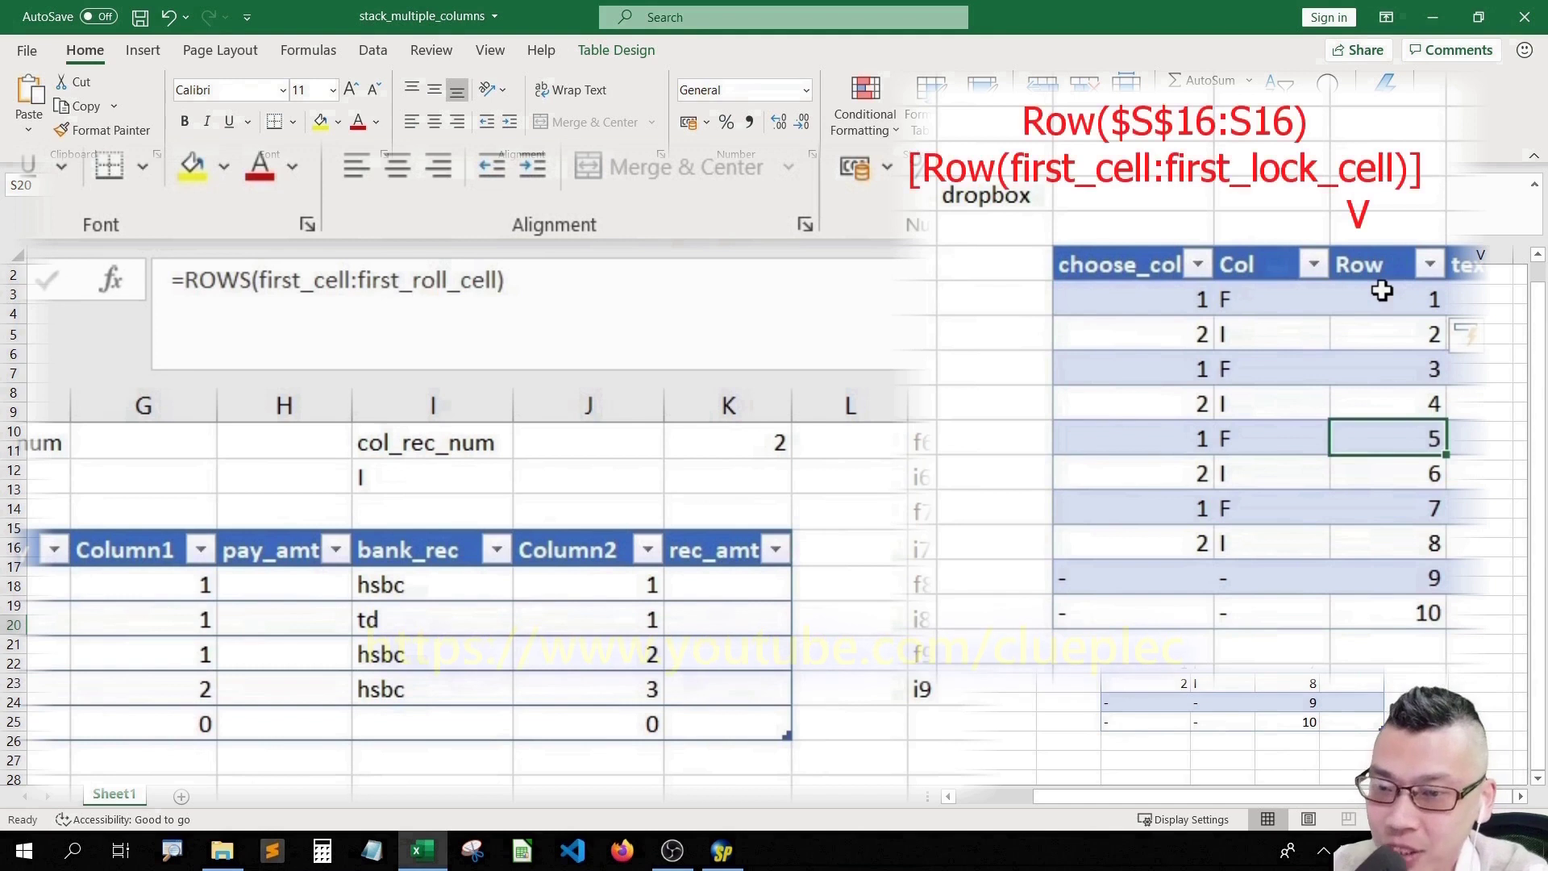
- Divide the ROWS expression in the first Row cell's formula by the named cell increment
key(Up)
key(Up)
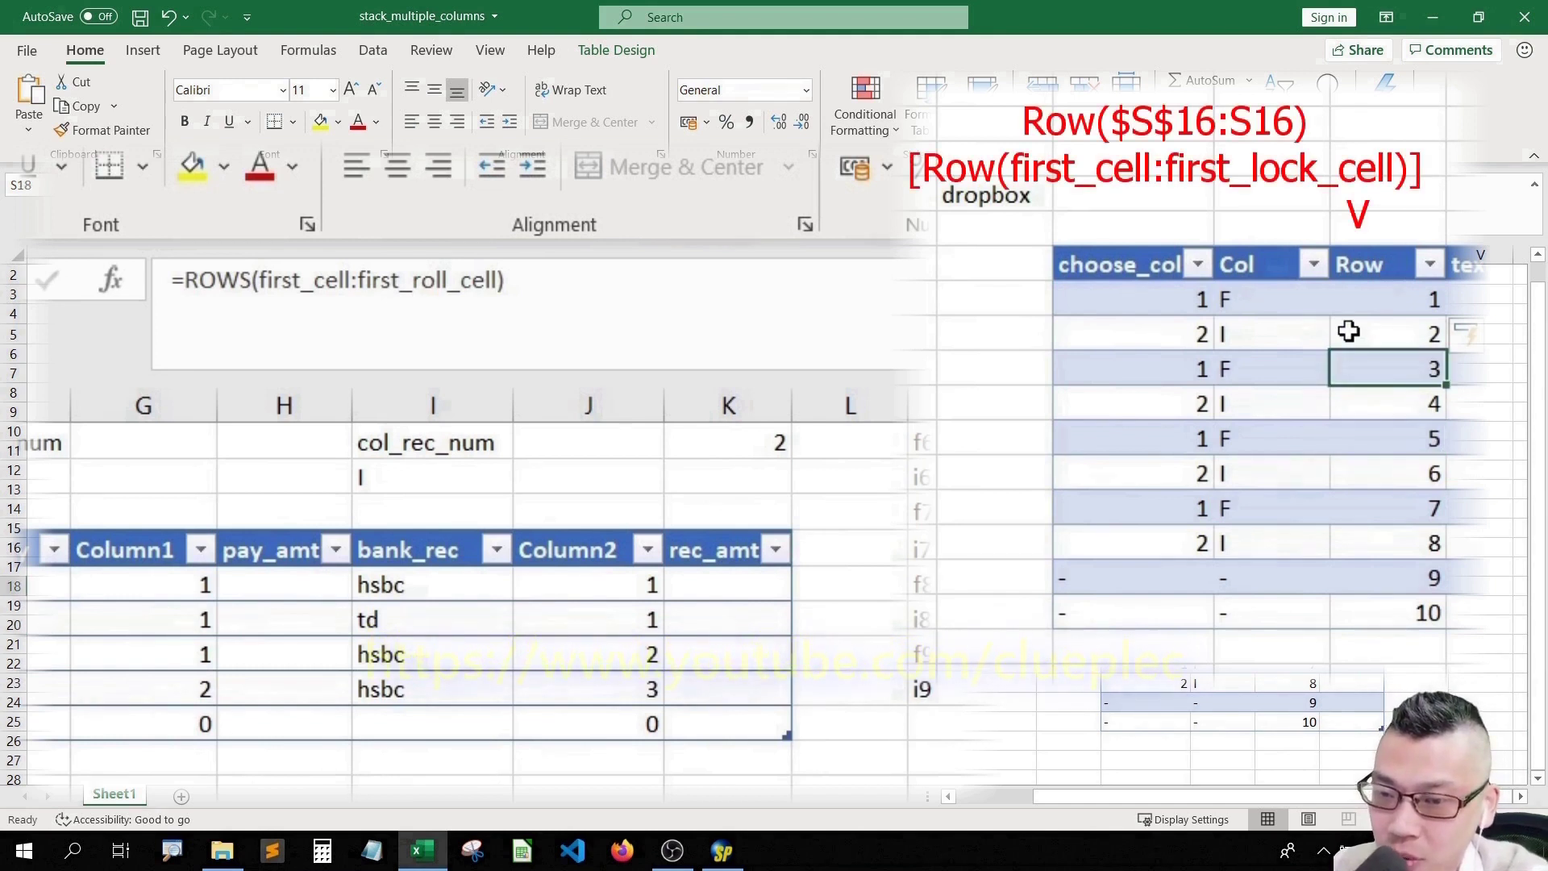
key(Up)
key(Up)
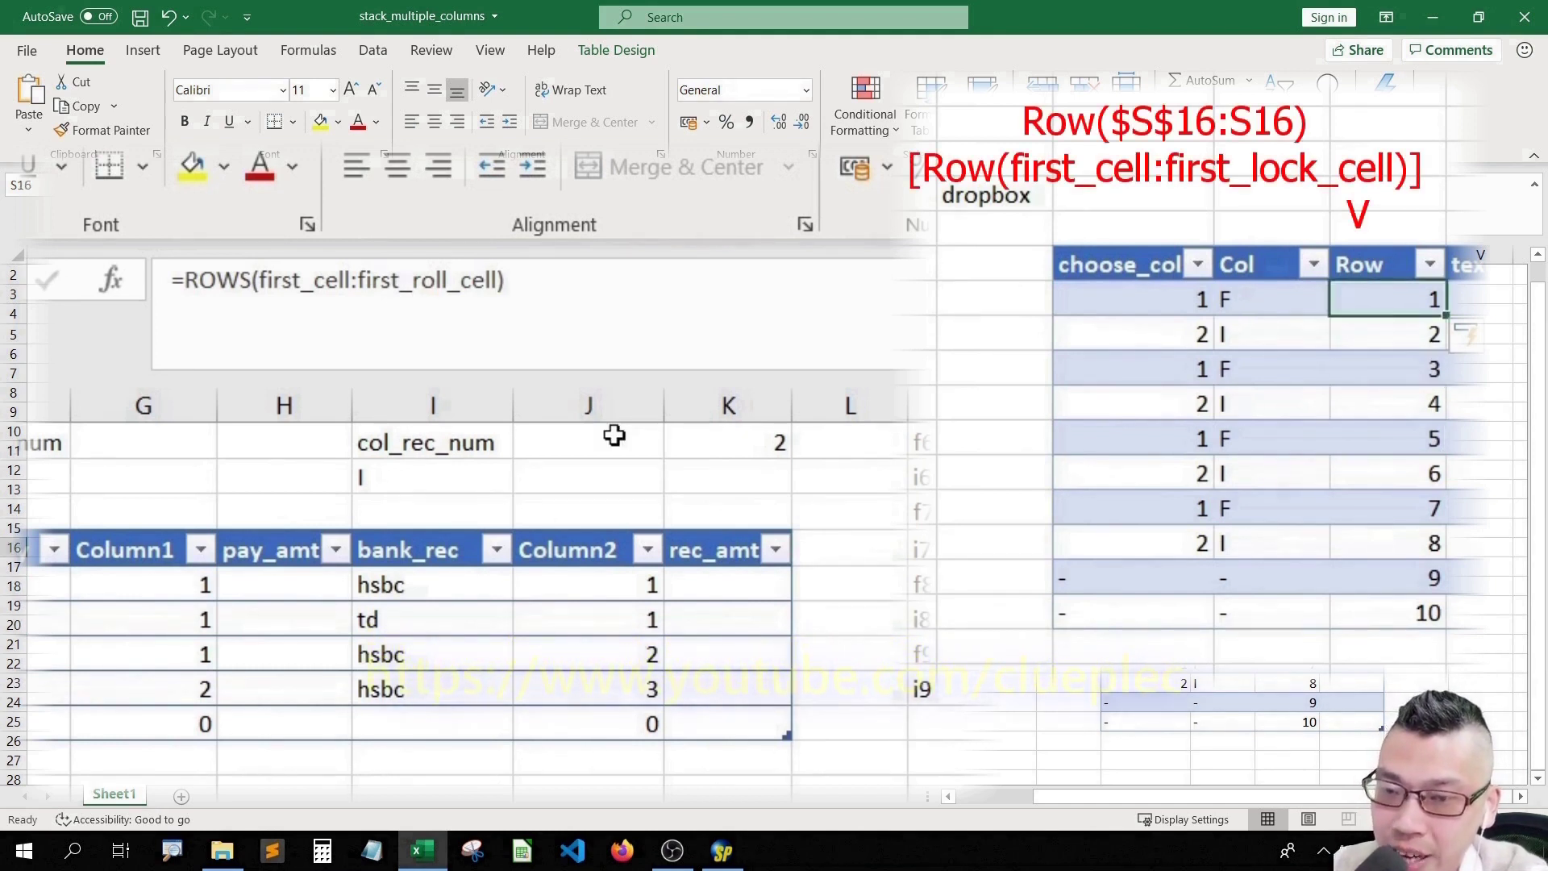
key(F2)
text(/)
click(729, 450)
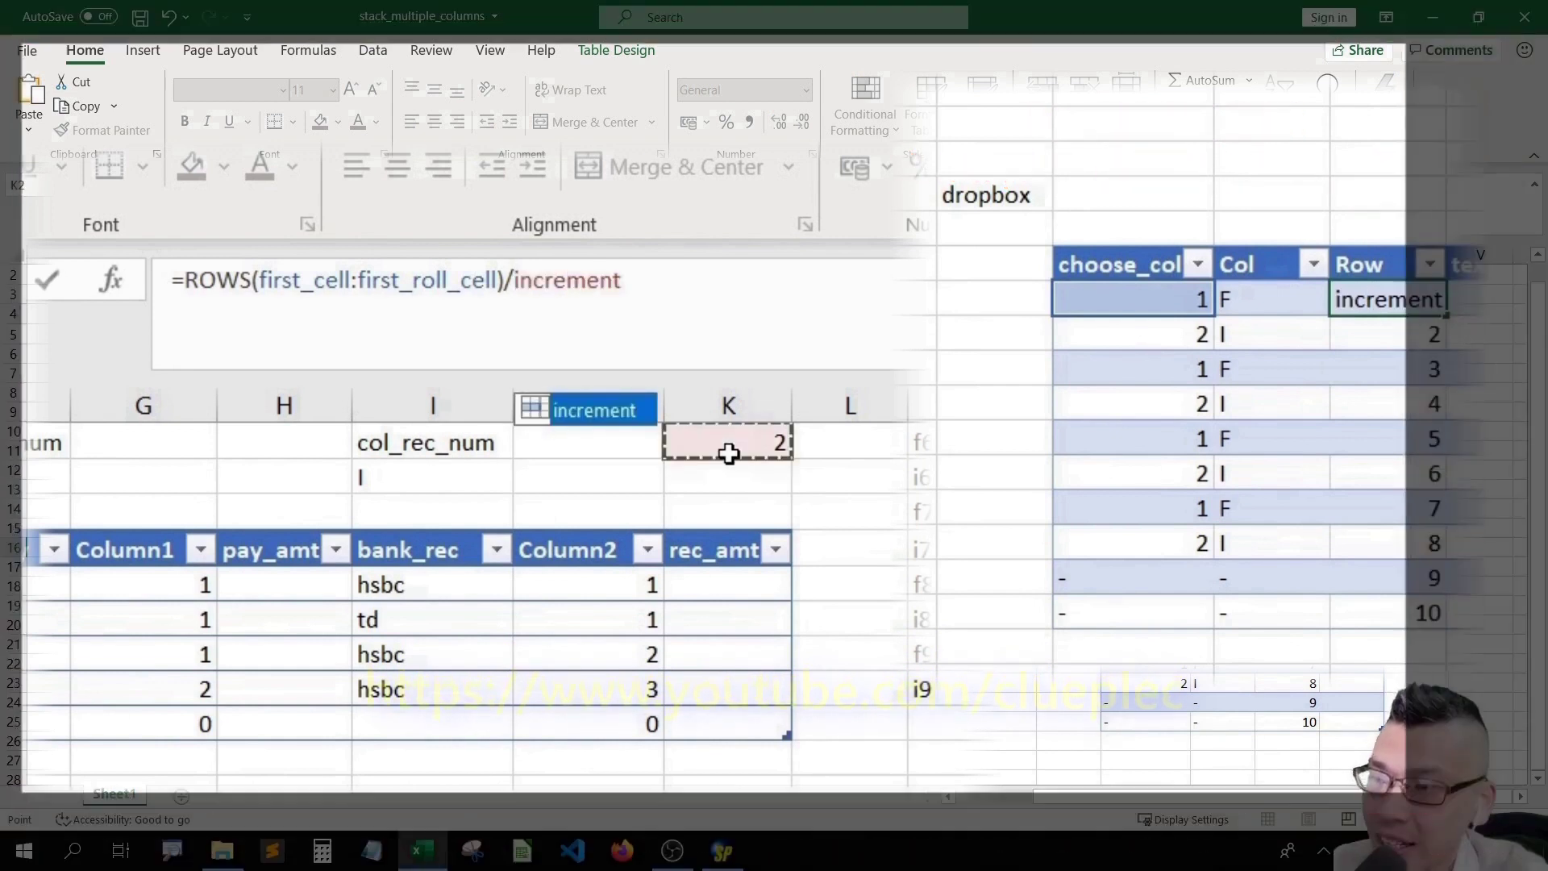
key(ctrl+Return)
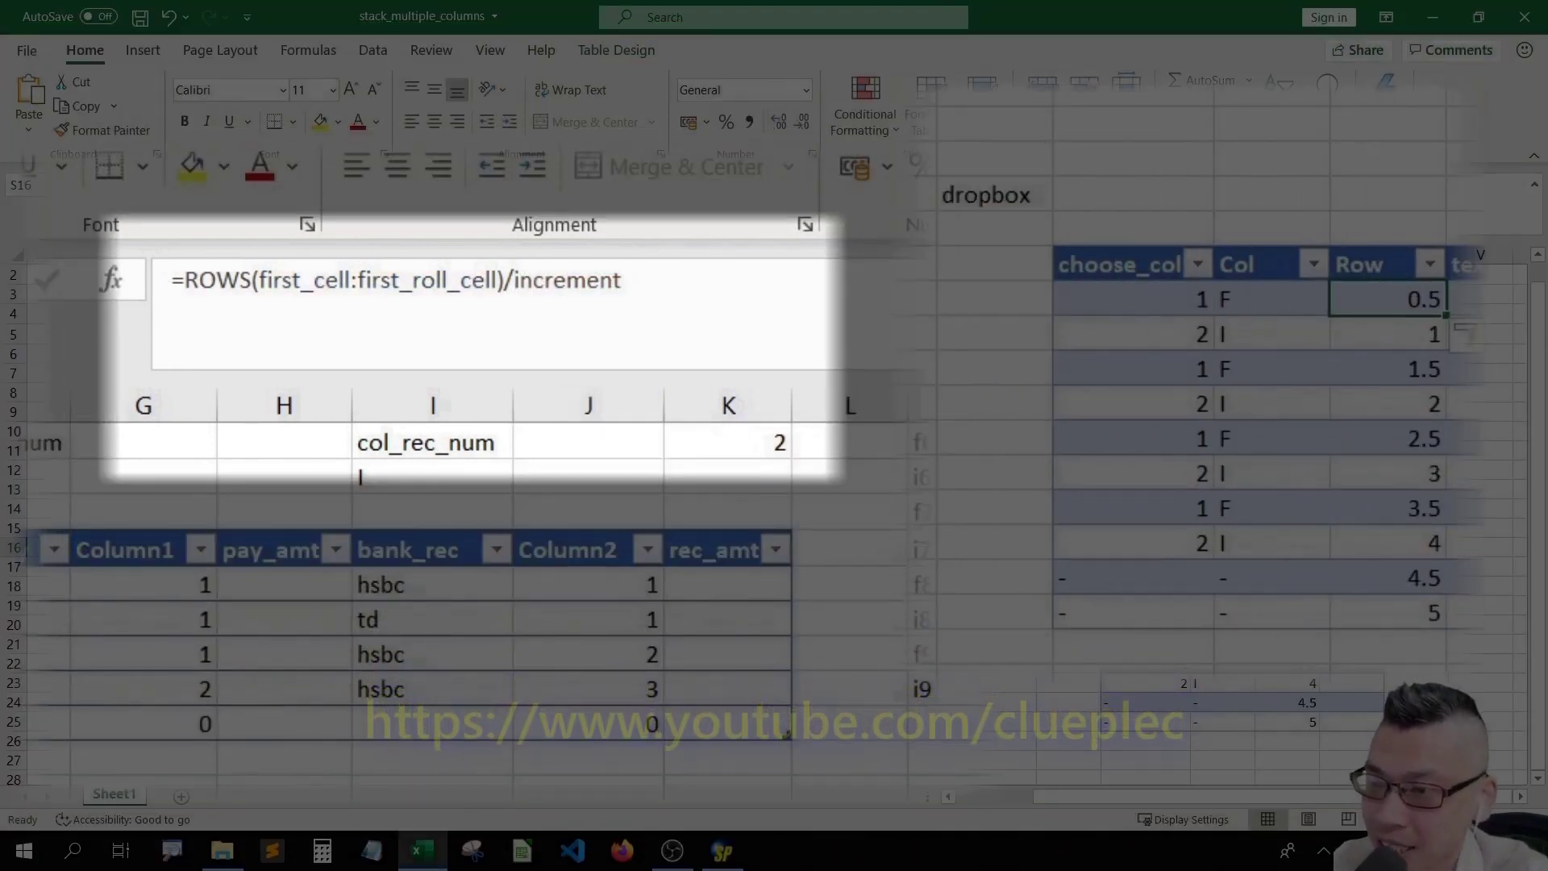
- Wrap the first Row cell's divided ROWS expression in ROUNDUP with 0 as the number of digits
key(Up)
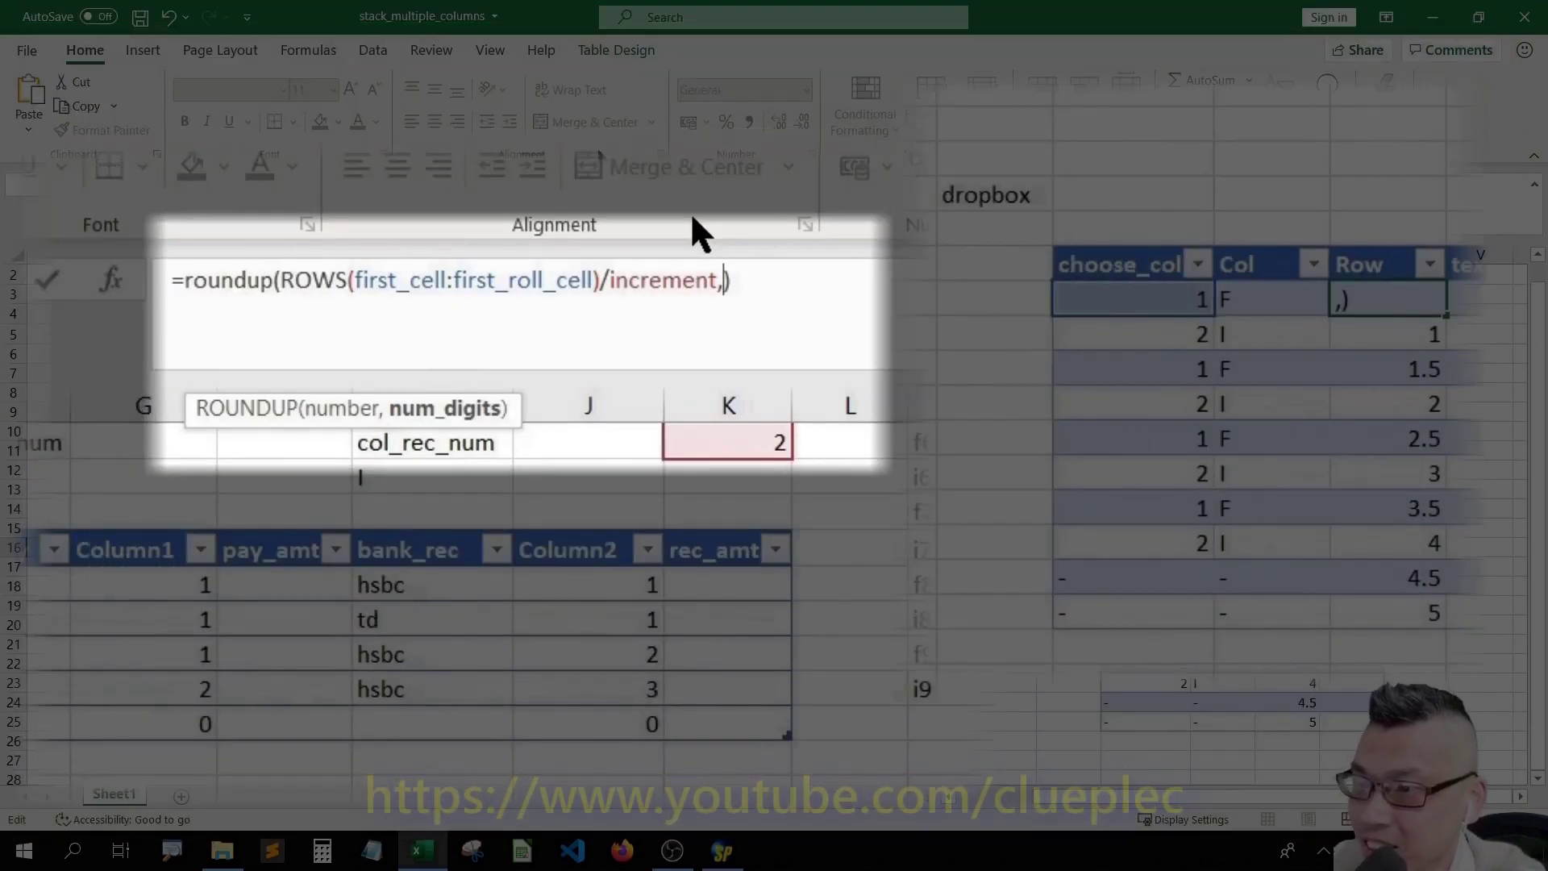
text(0)
key(ctrl+Return)
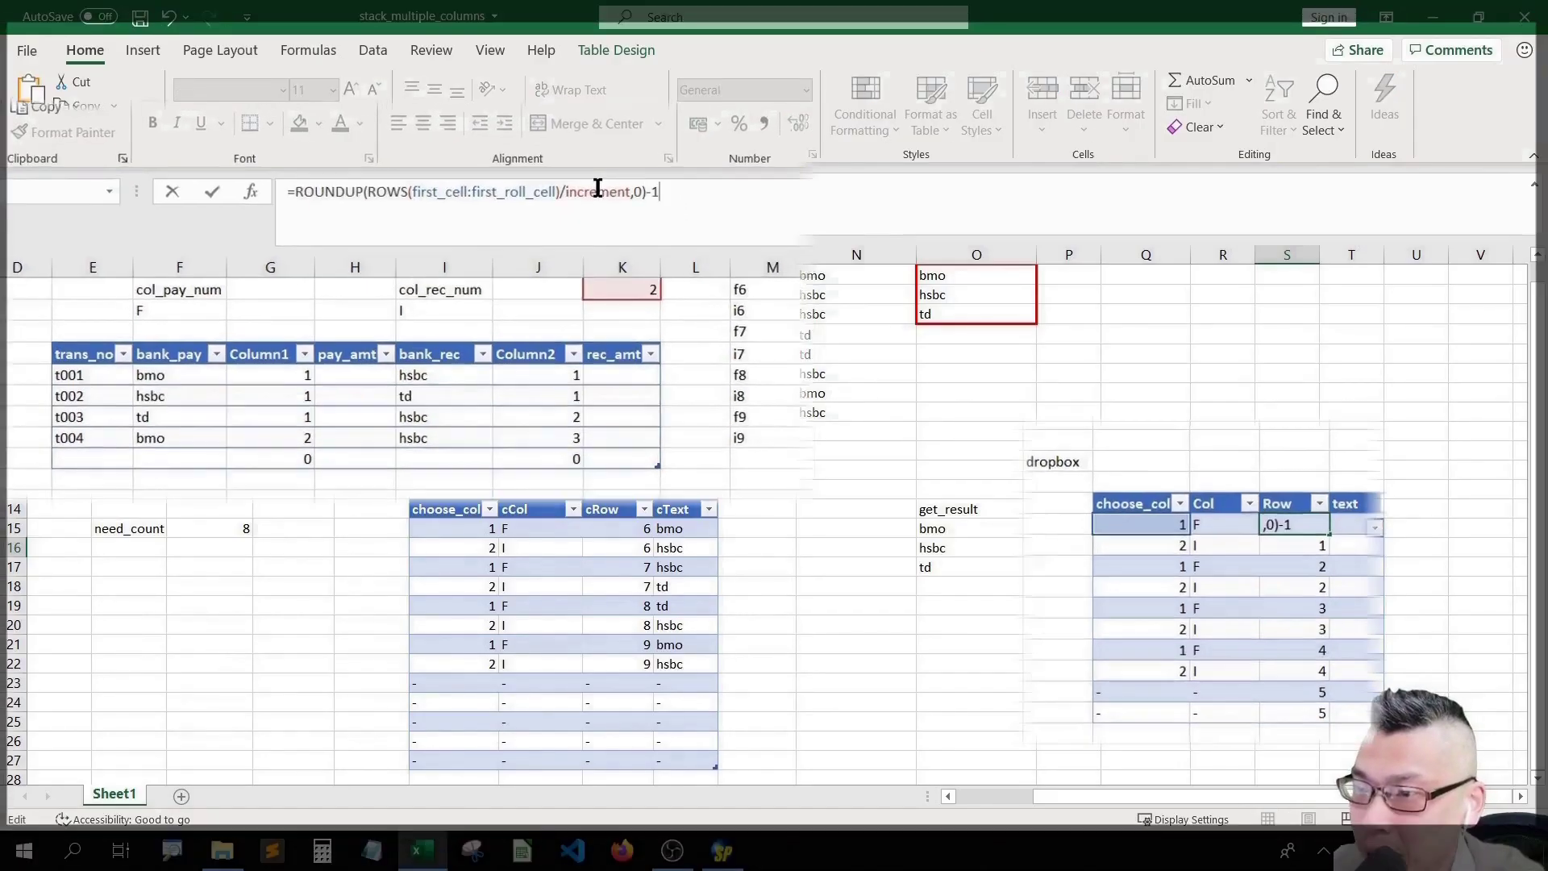
- Subtract 1 from the ROUNDUP result in the first Row cell's formula
text(-1)
key(Return)
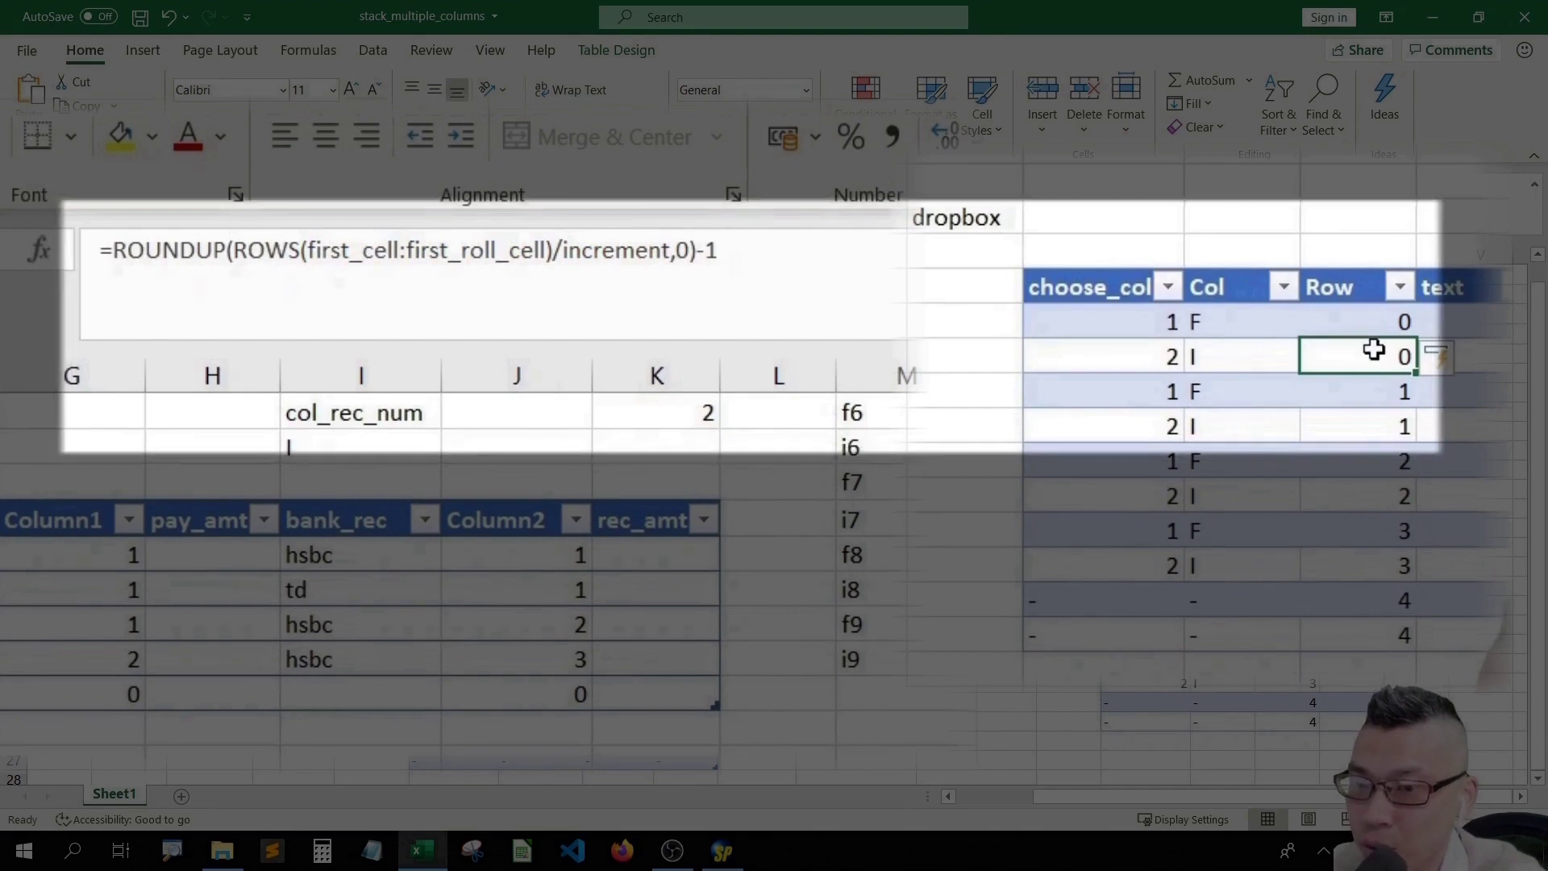
key(Up)
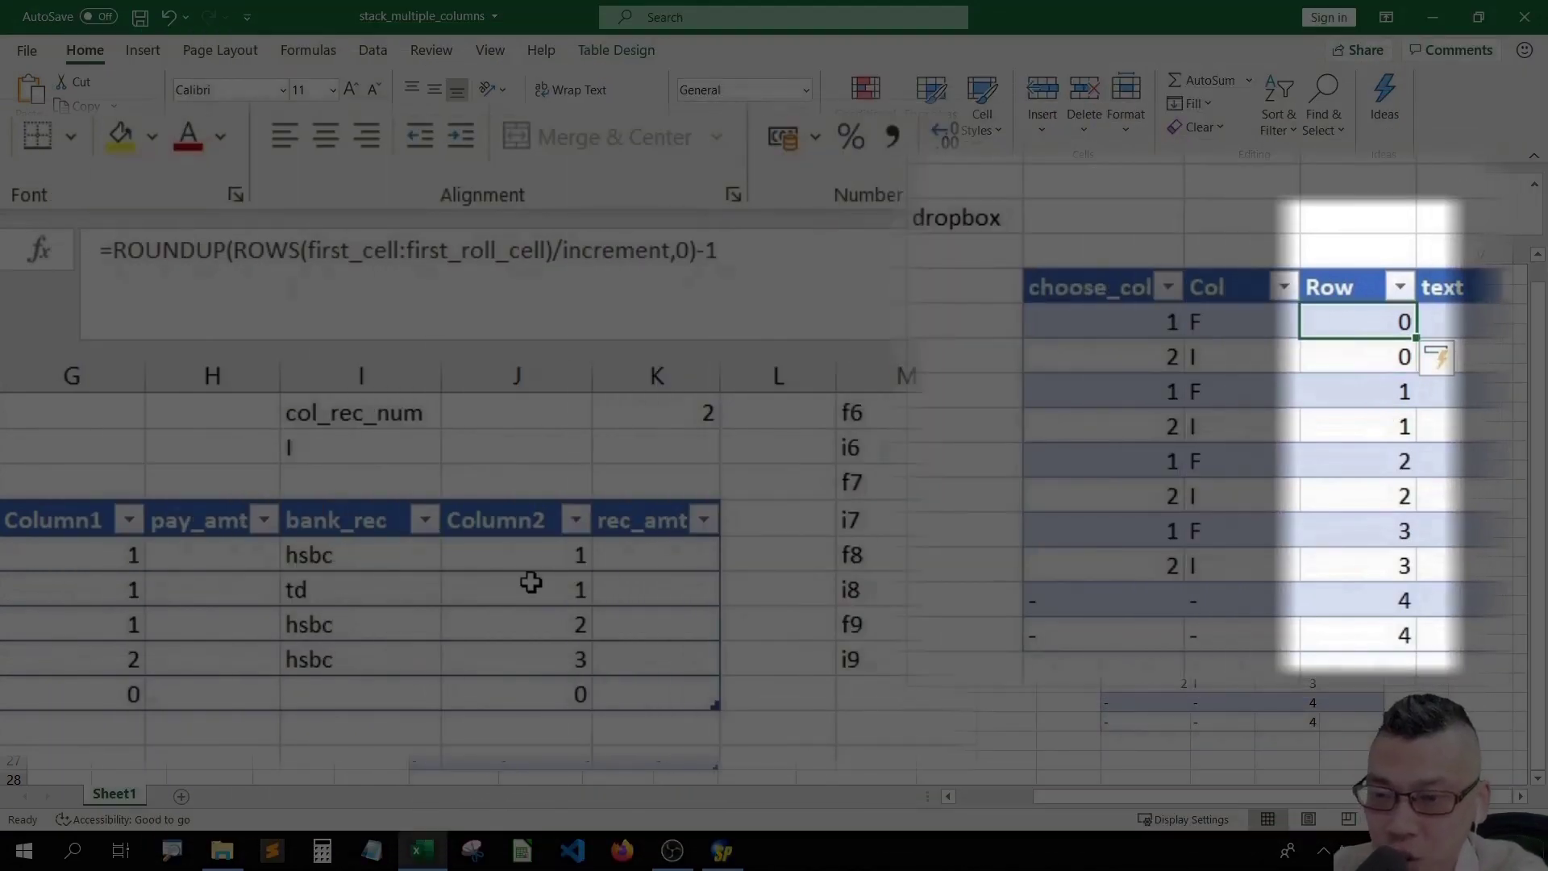
click(788, 290)
text(+)
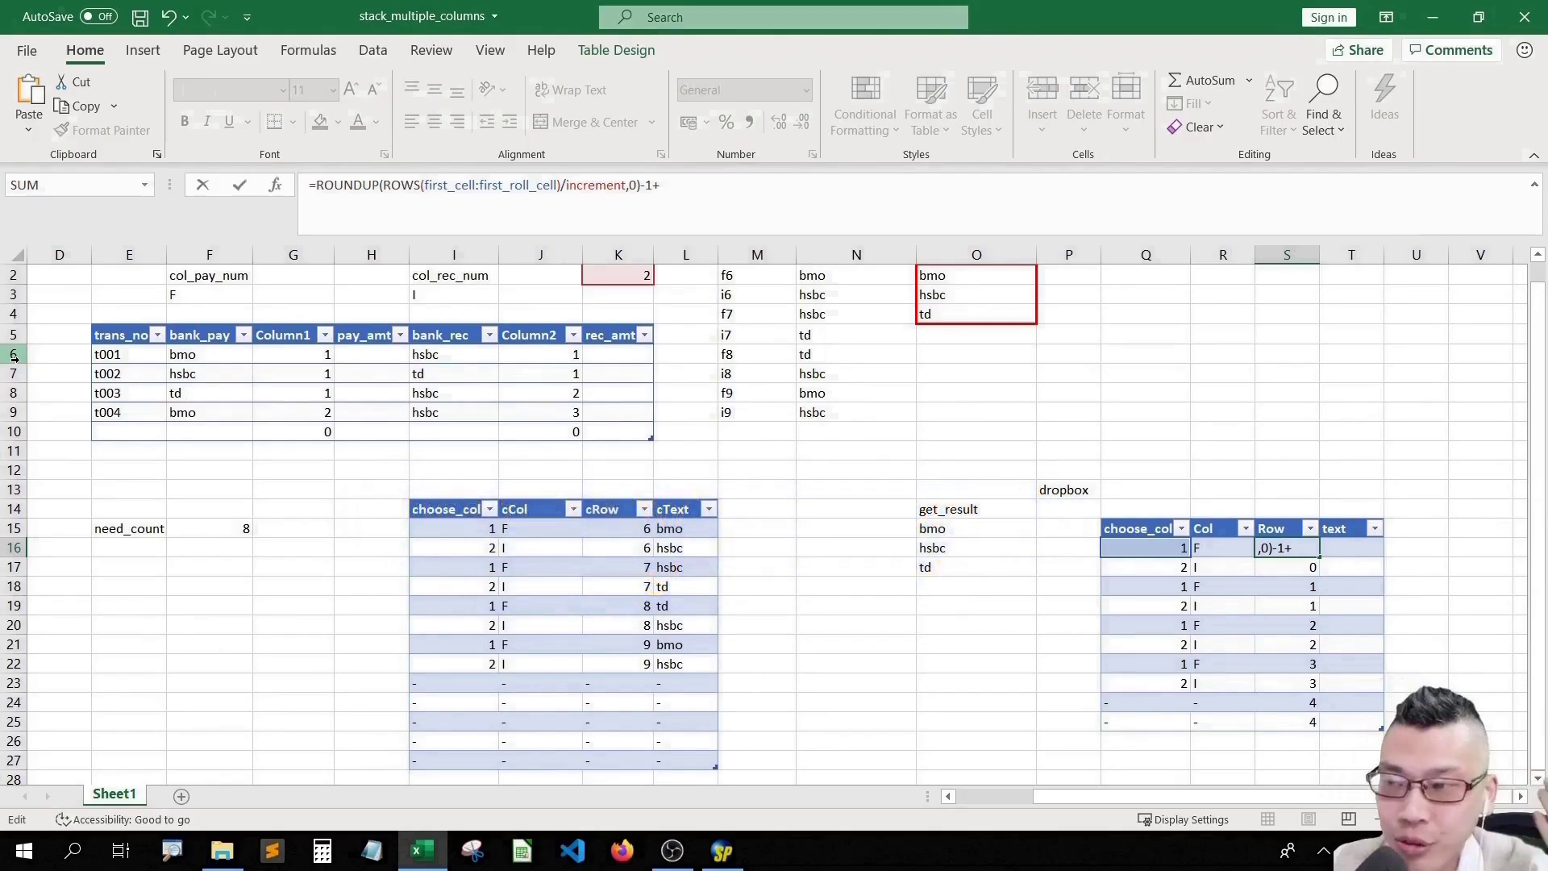
key(Escape)
- Define a workbook name first_row_banks that refers to the ROW of cell F6, the first bank_pay entry
key(Up)
key(Up)
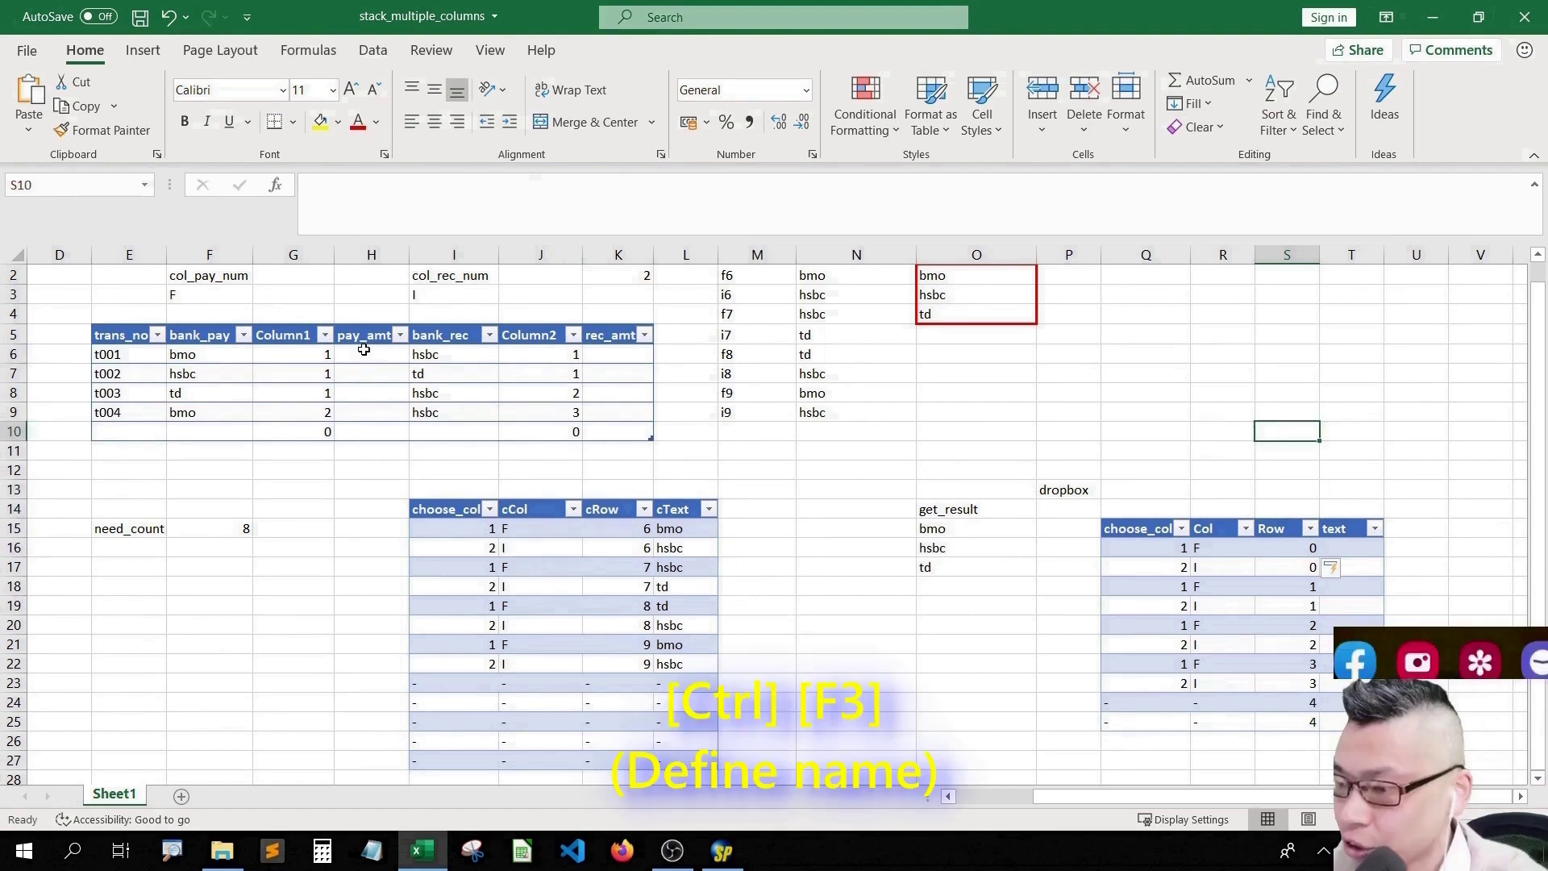
key(ctrl+F3)
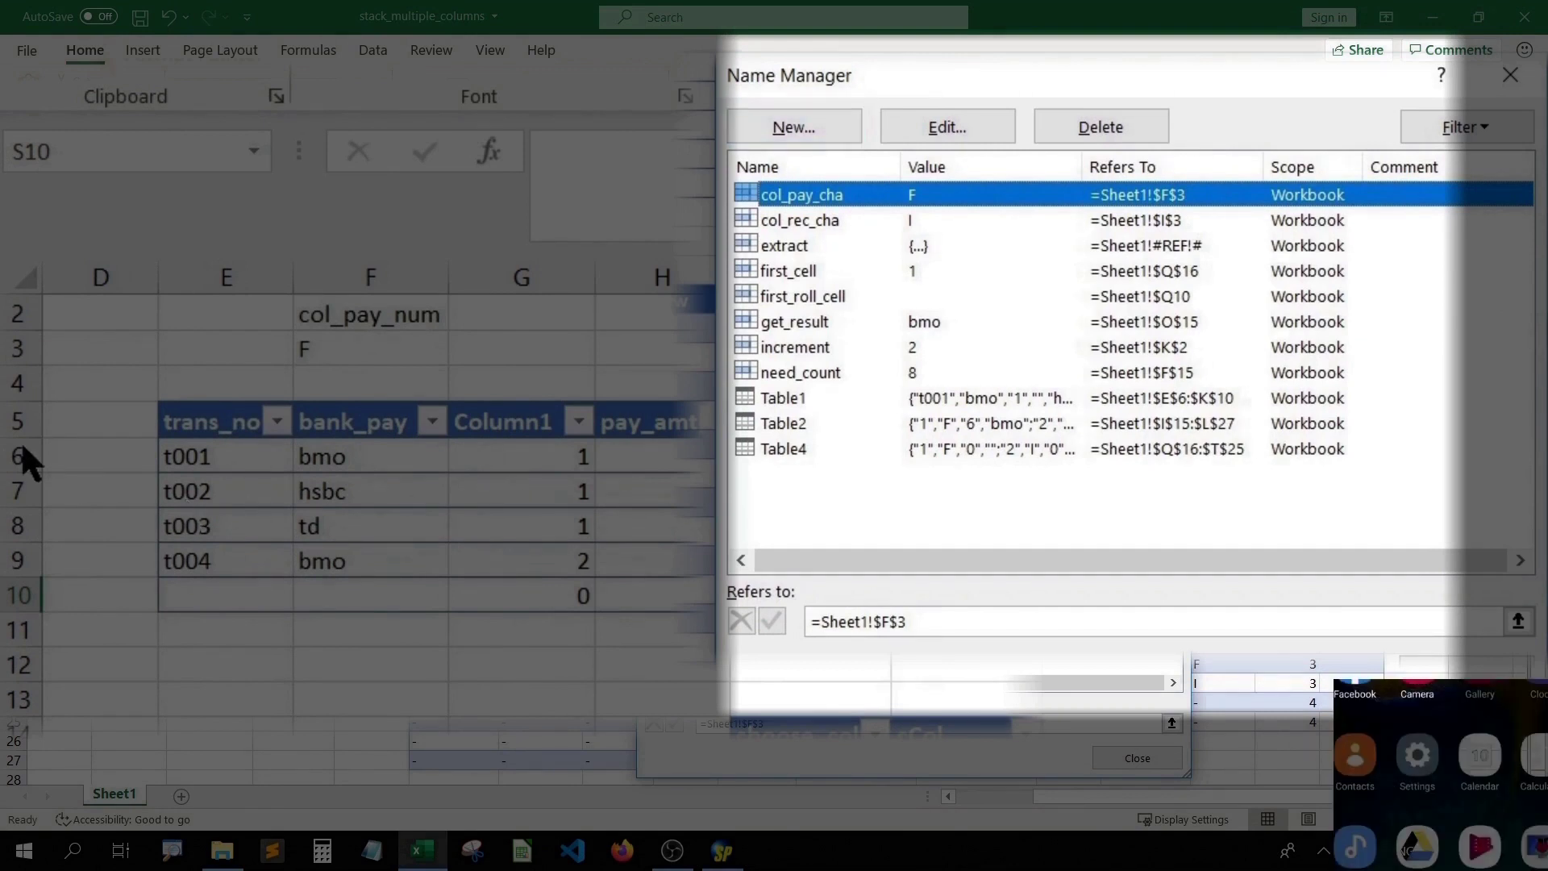
click(826, 127)
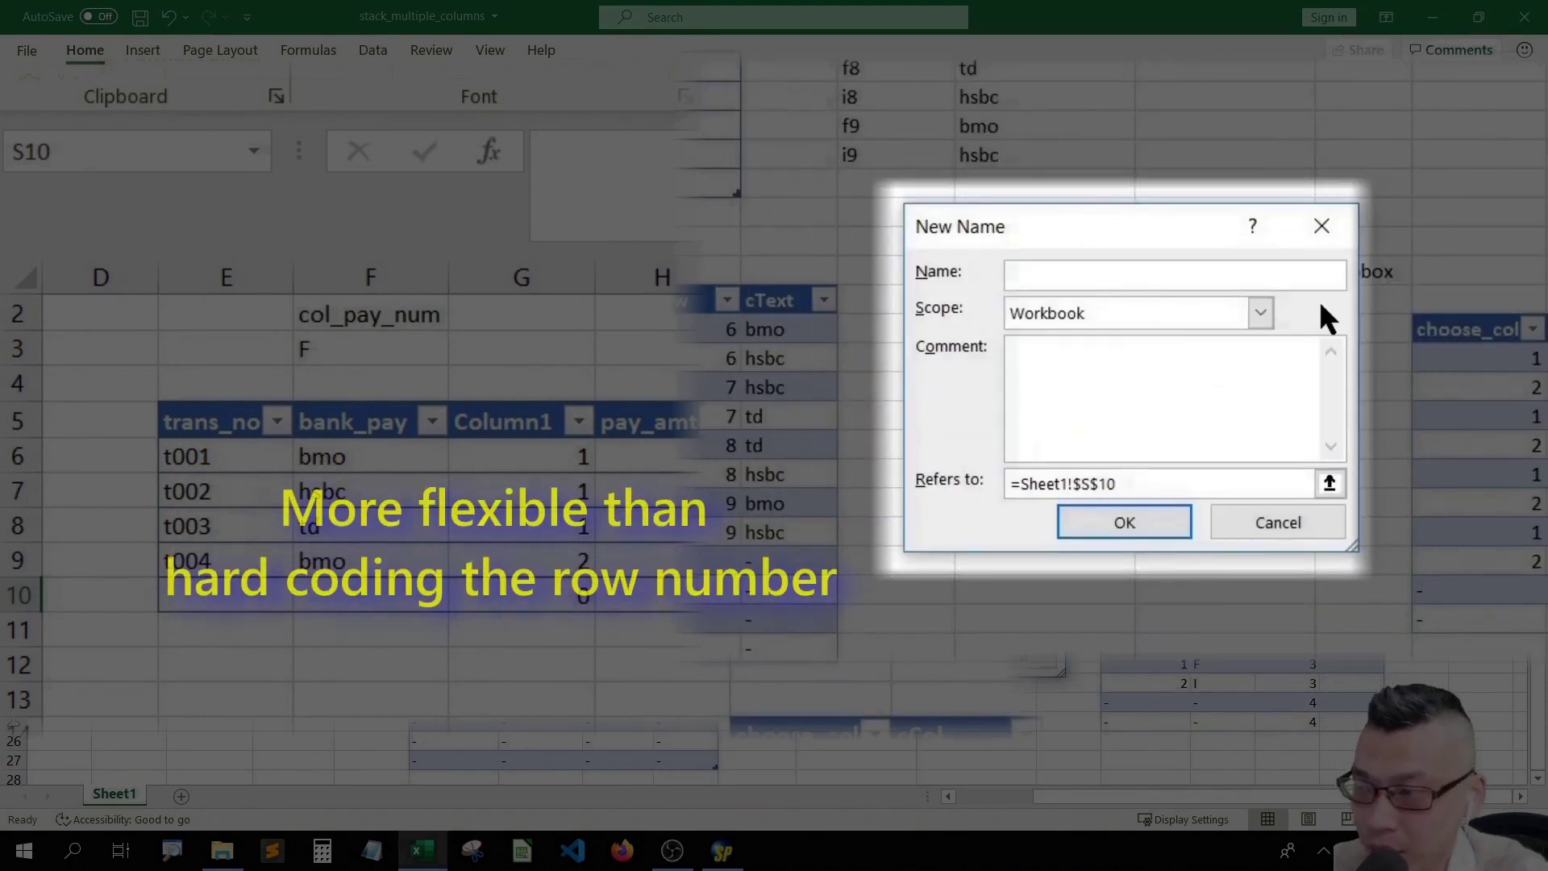
text(first_row_banks)
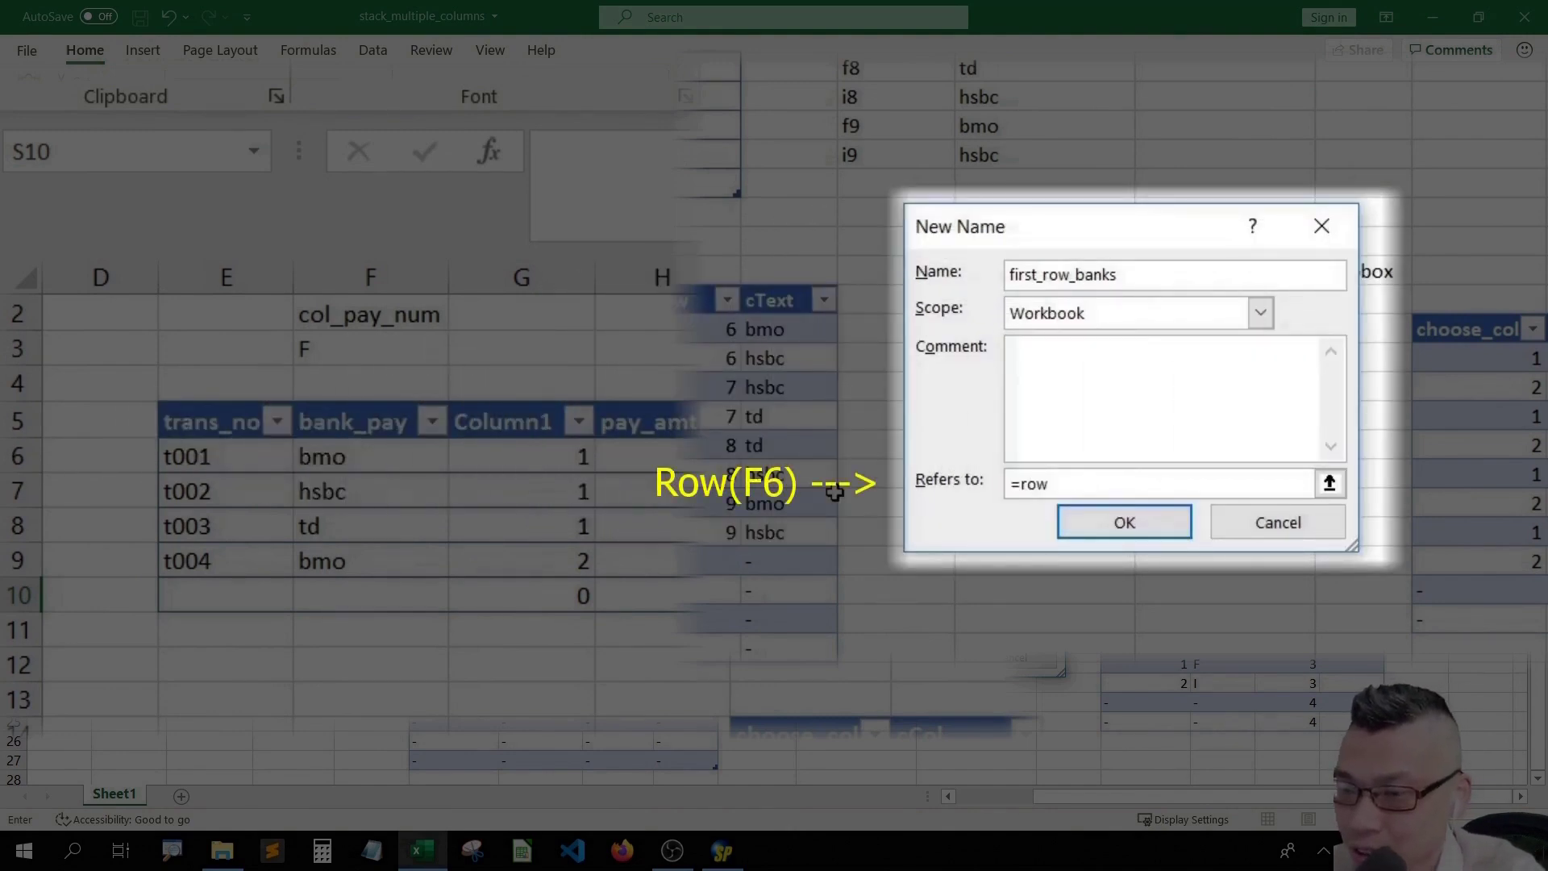
click(381, 466)
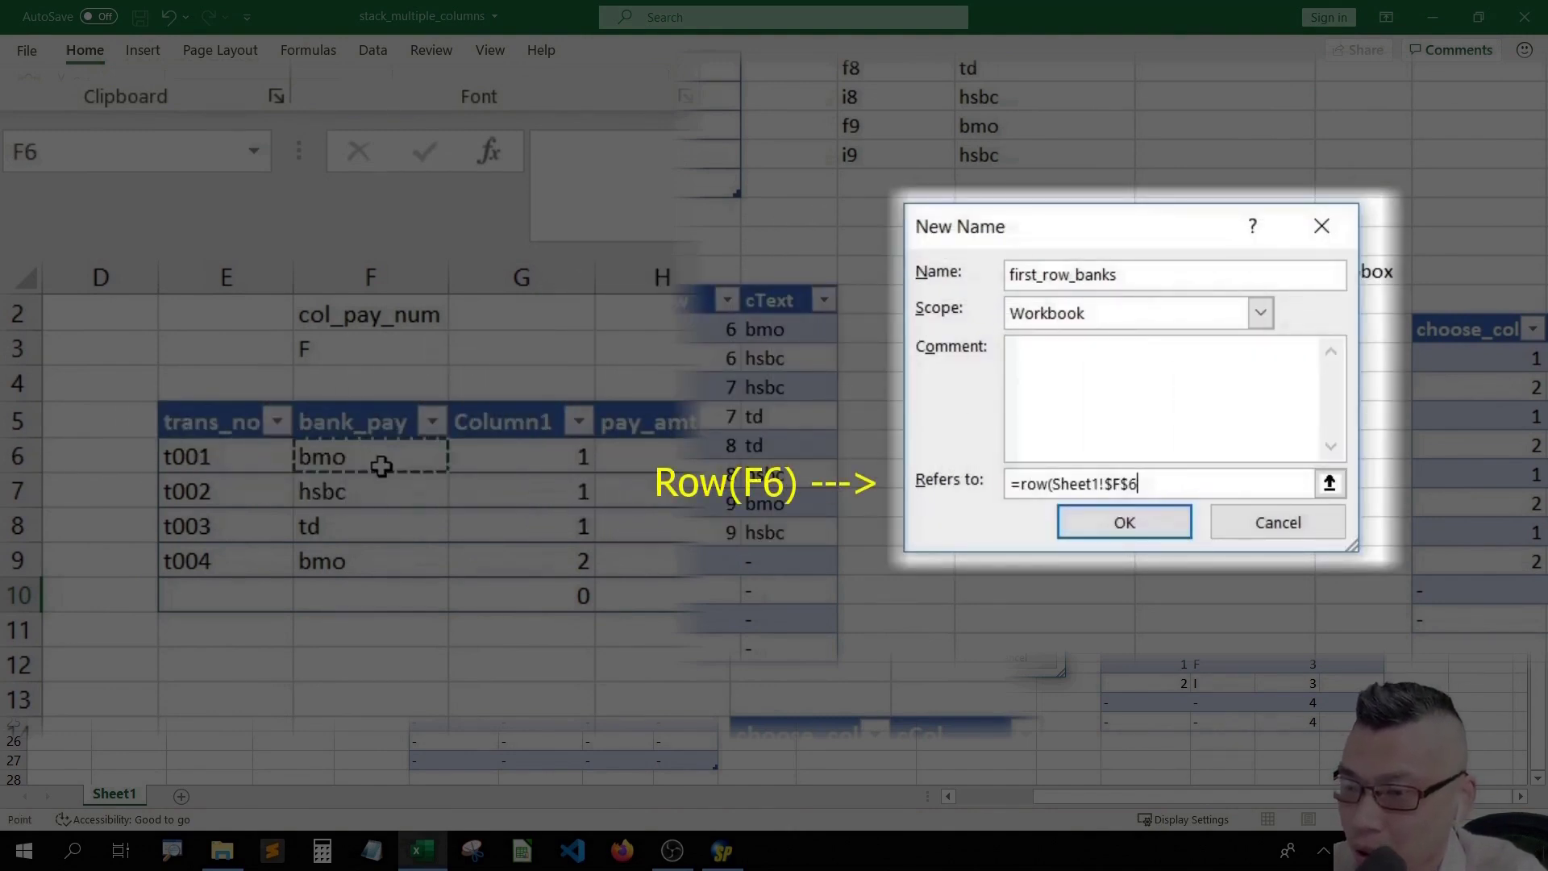
key(Return)
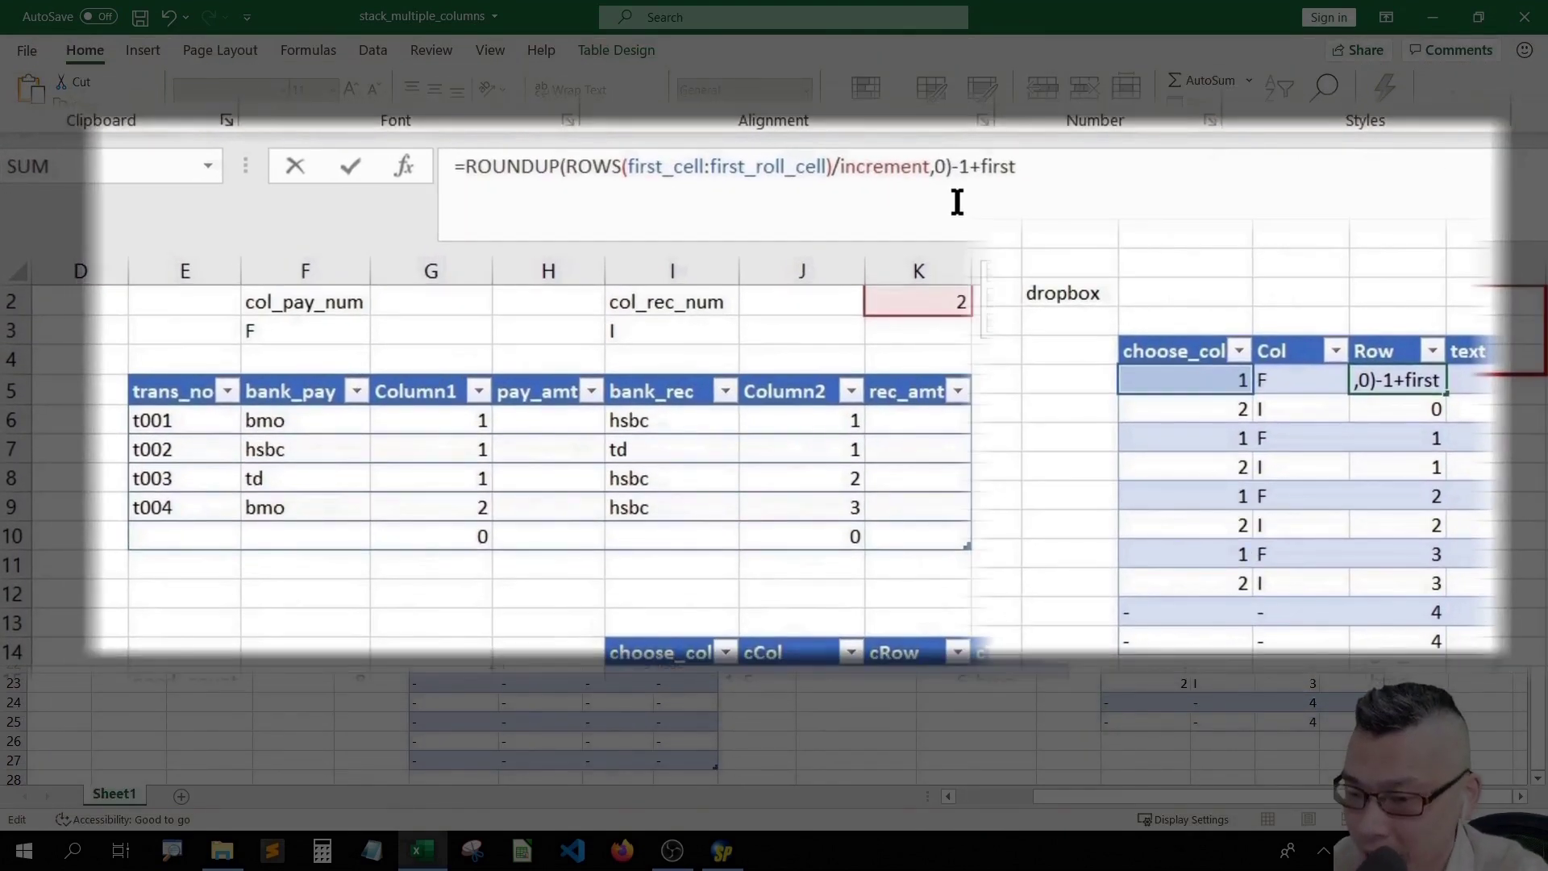
- Append +first_row_banks to the first Row cell's ROUNDUP formula
key(Tab)
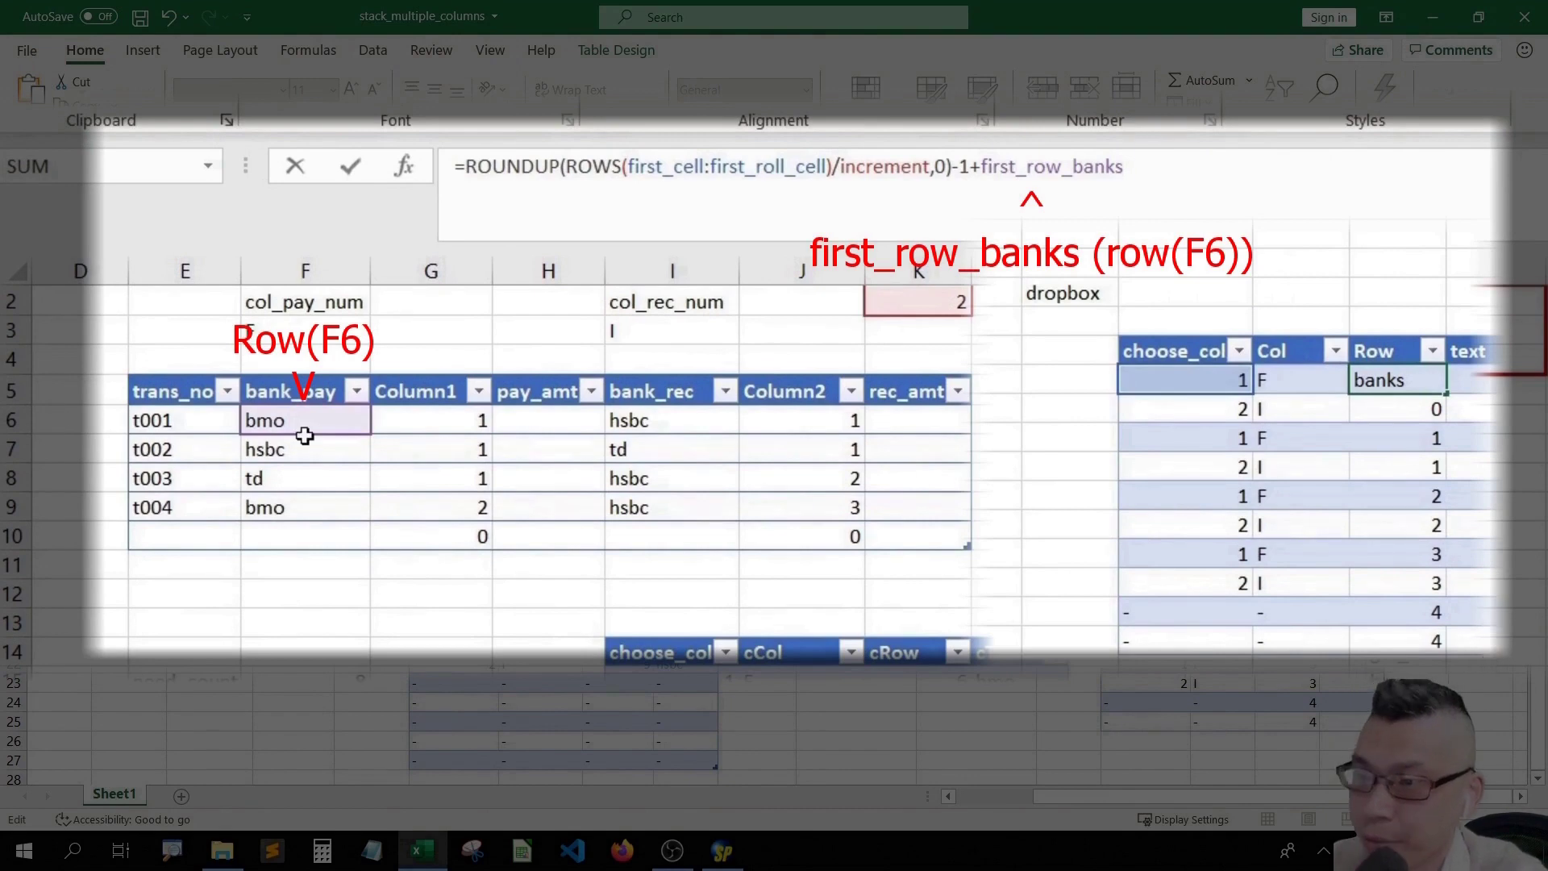
key(Return)
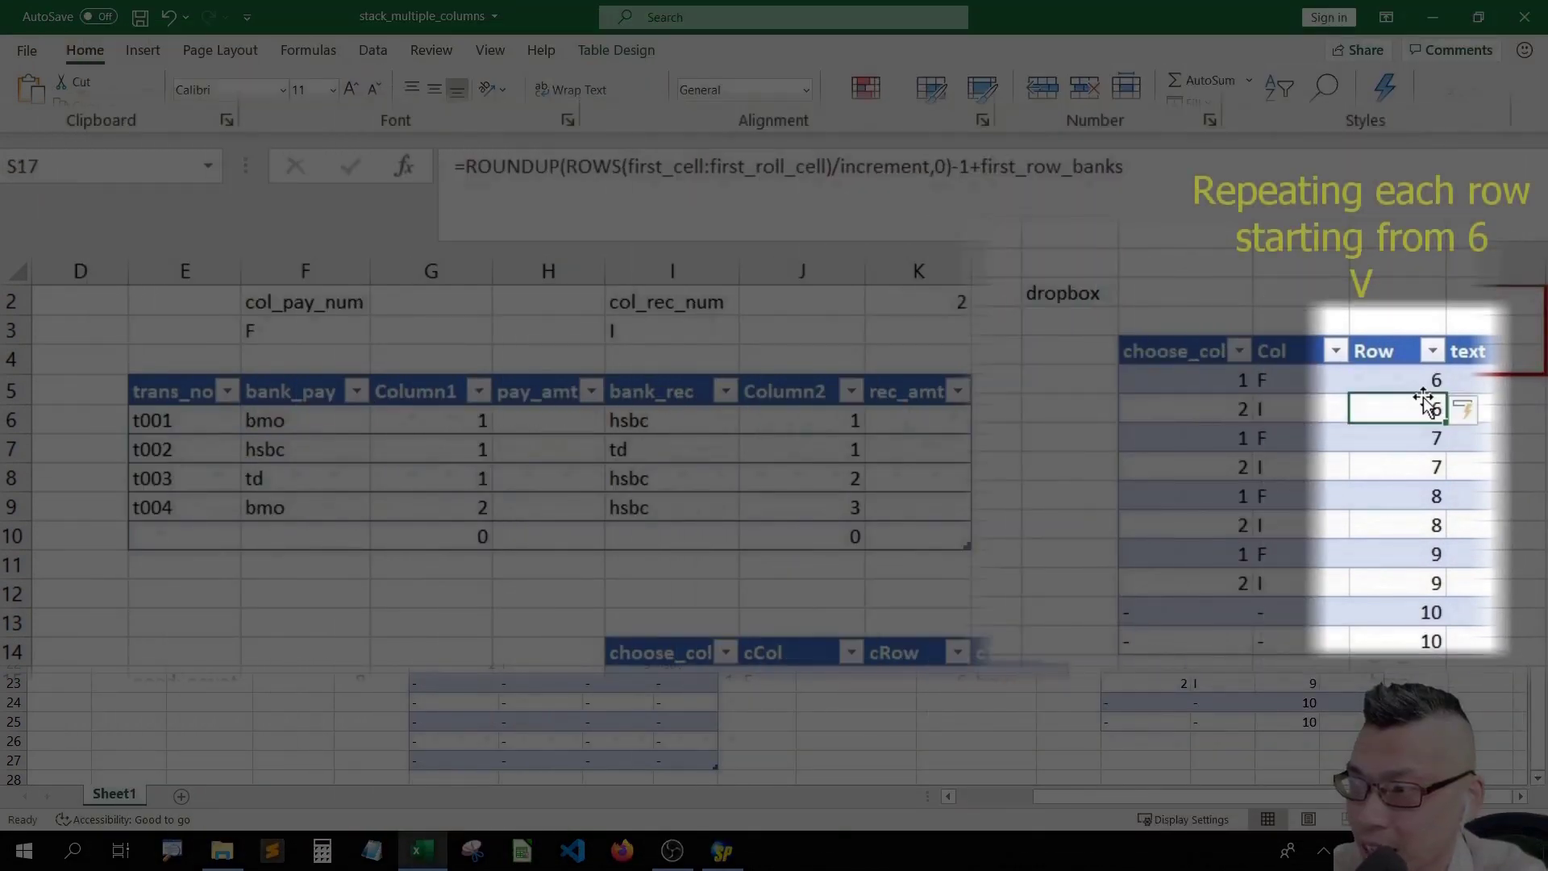
click(1435, 525)
- Insert a sheet row above the transactions table to test the Row formula, and undo the insertion
click(13, 360)
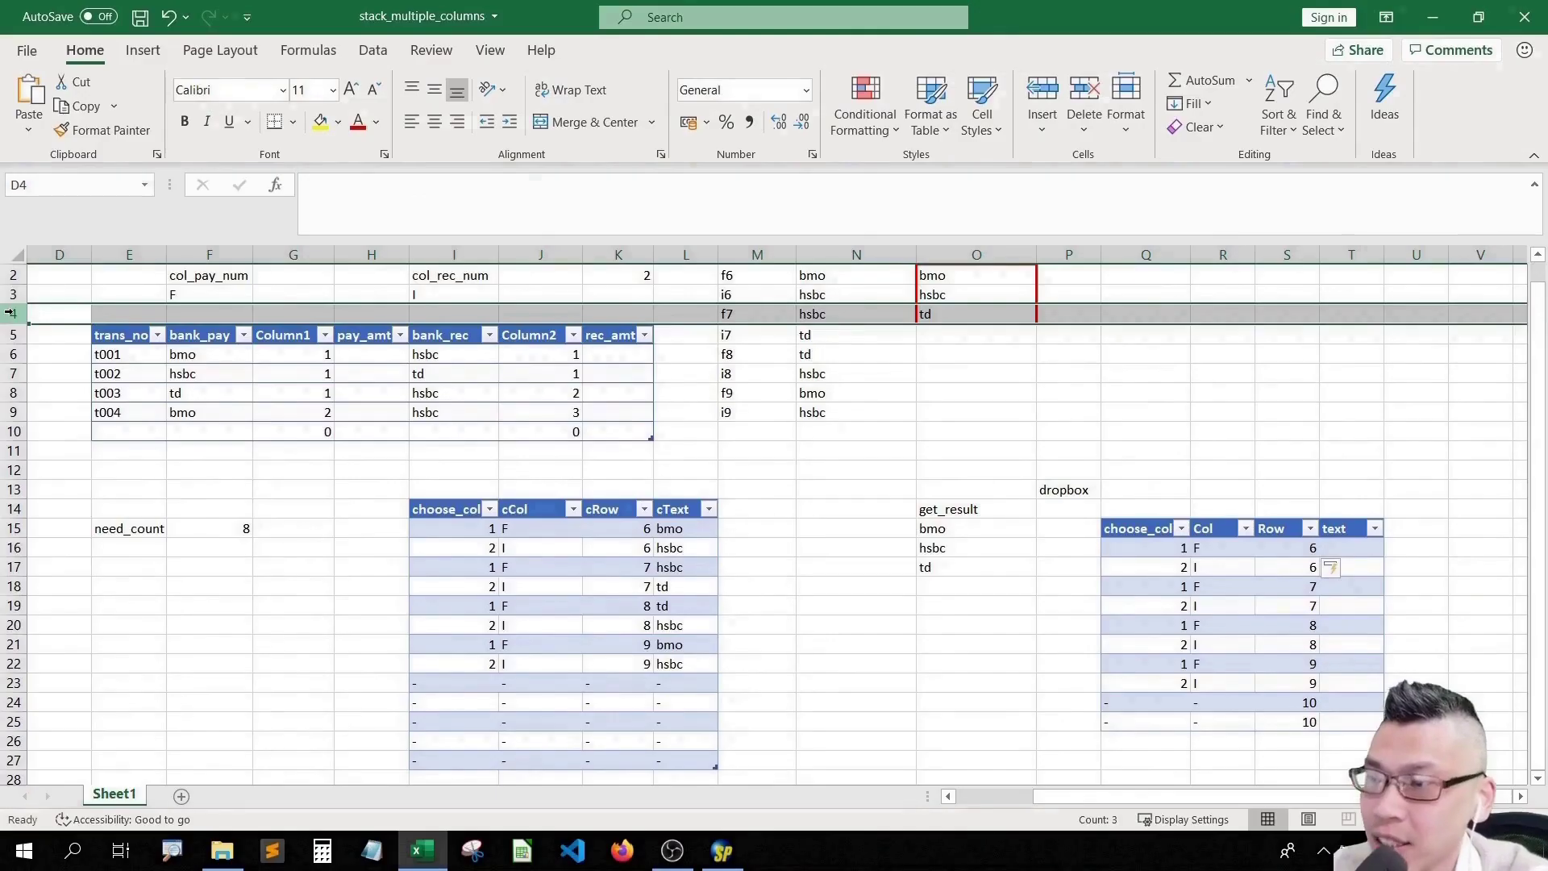
right_click(14, 360)
click(60, 483)
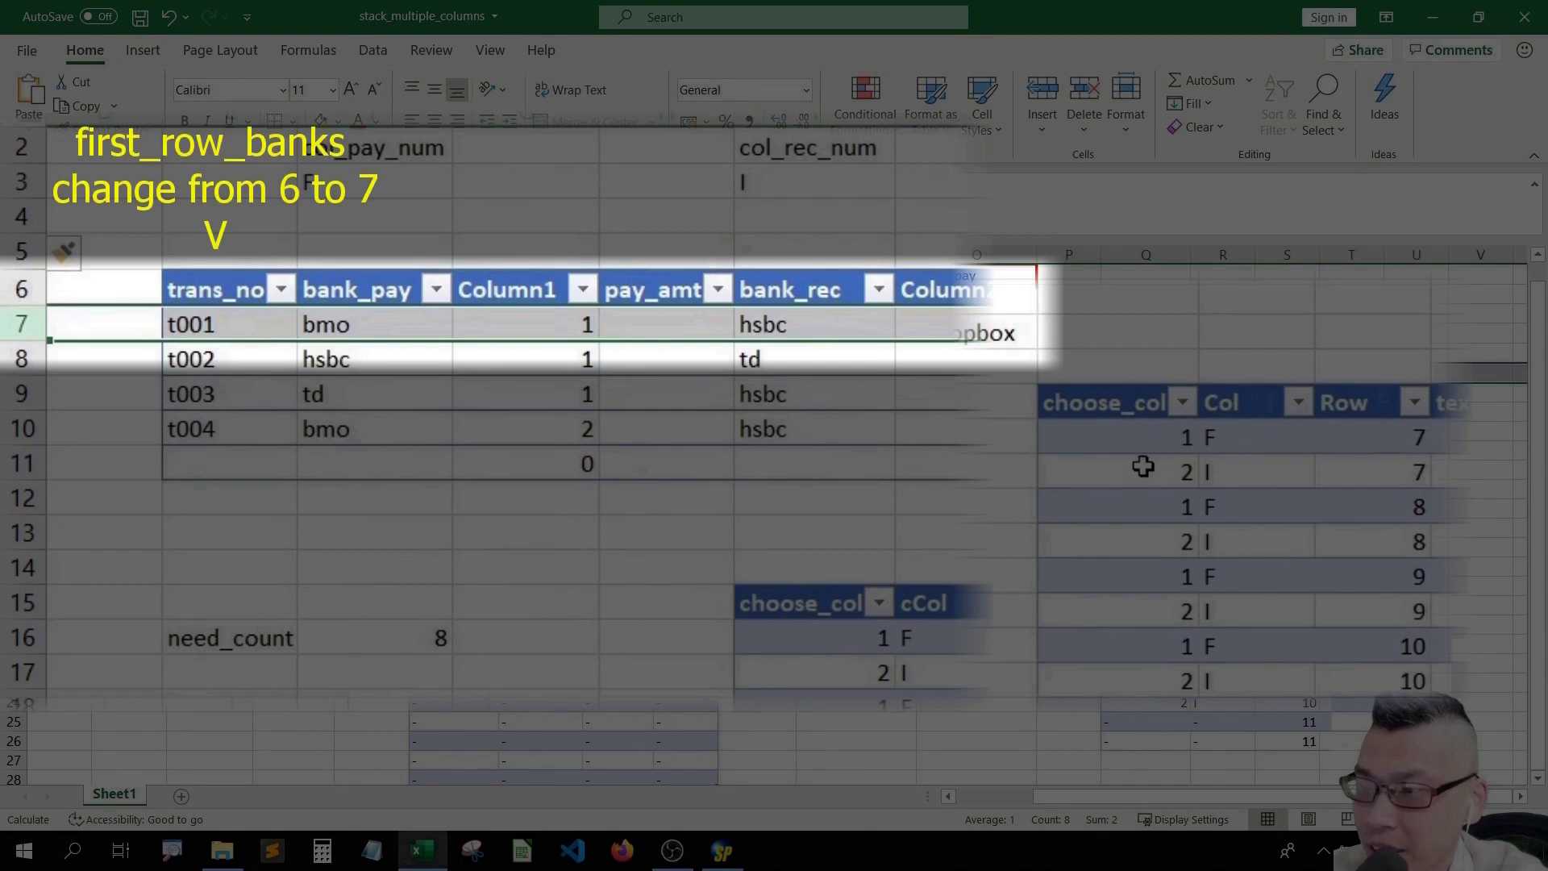
click(1373, 437)
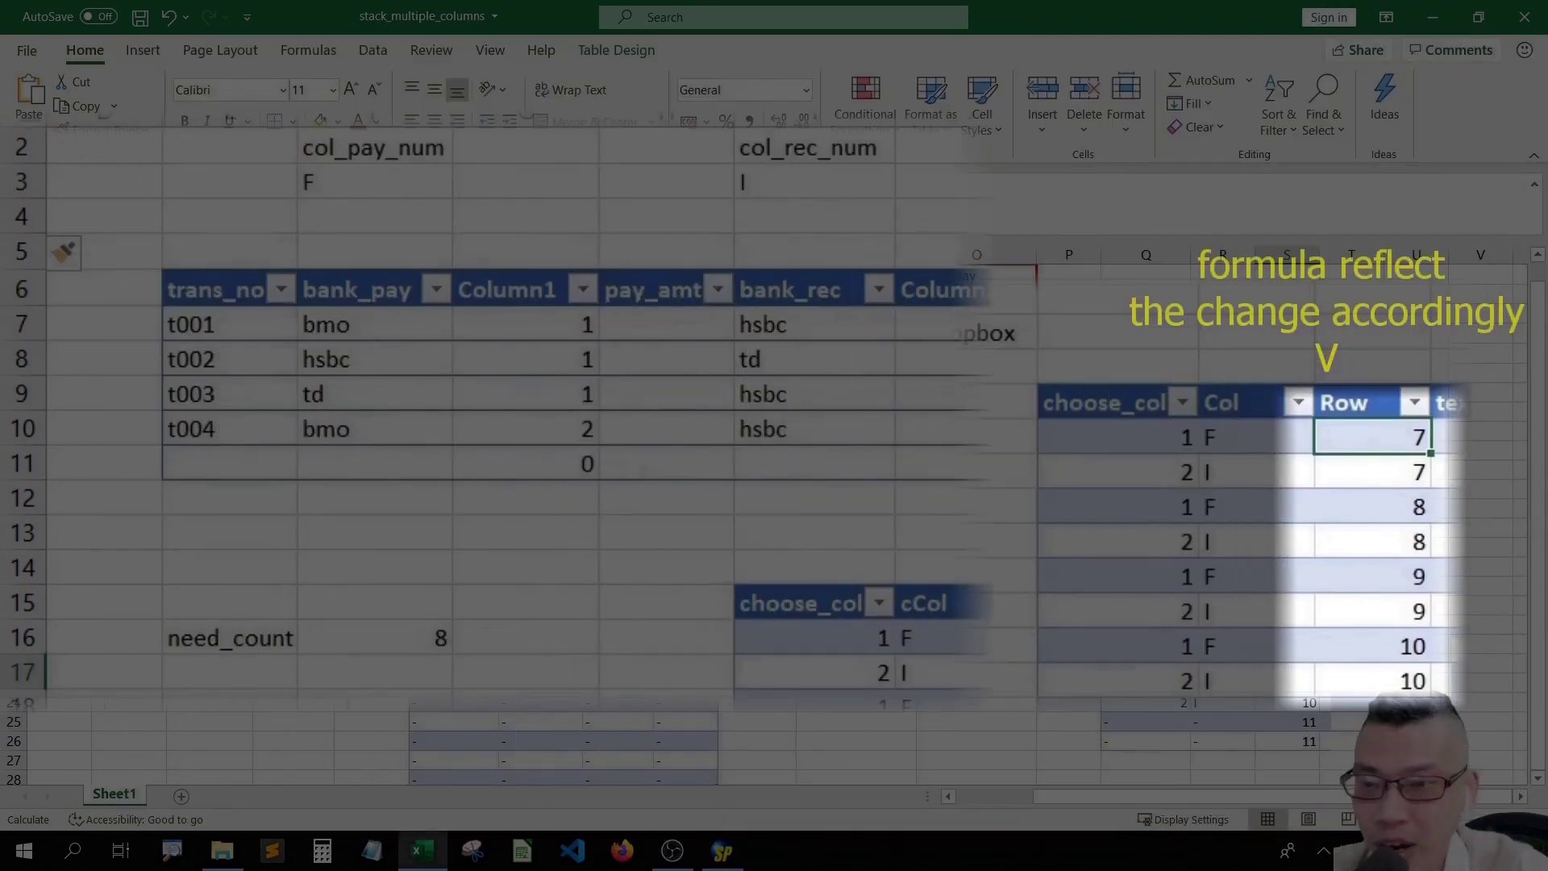
key(ctrl+z)
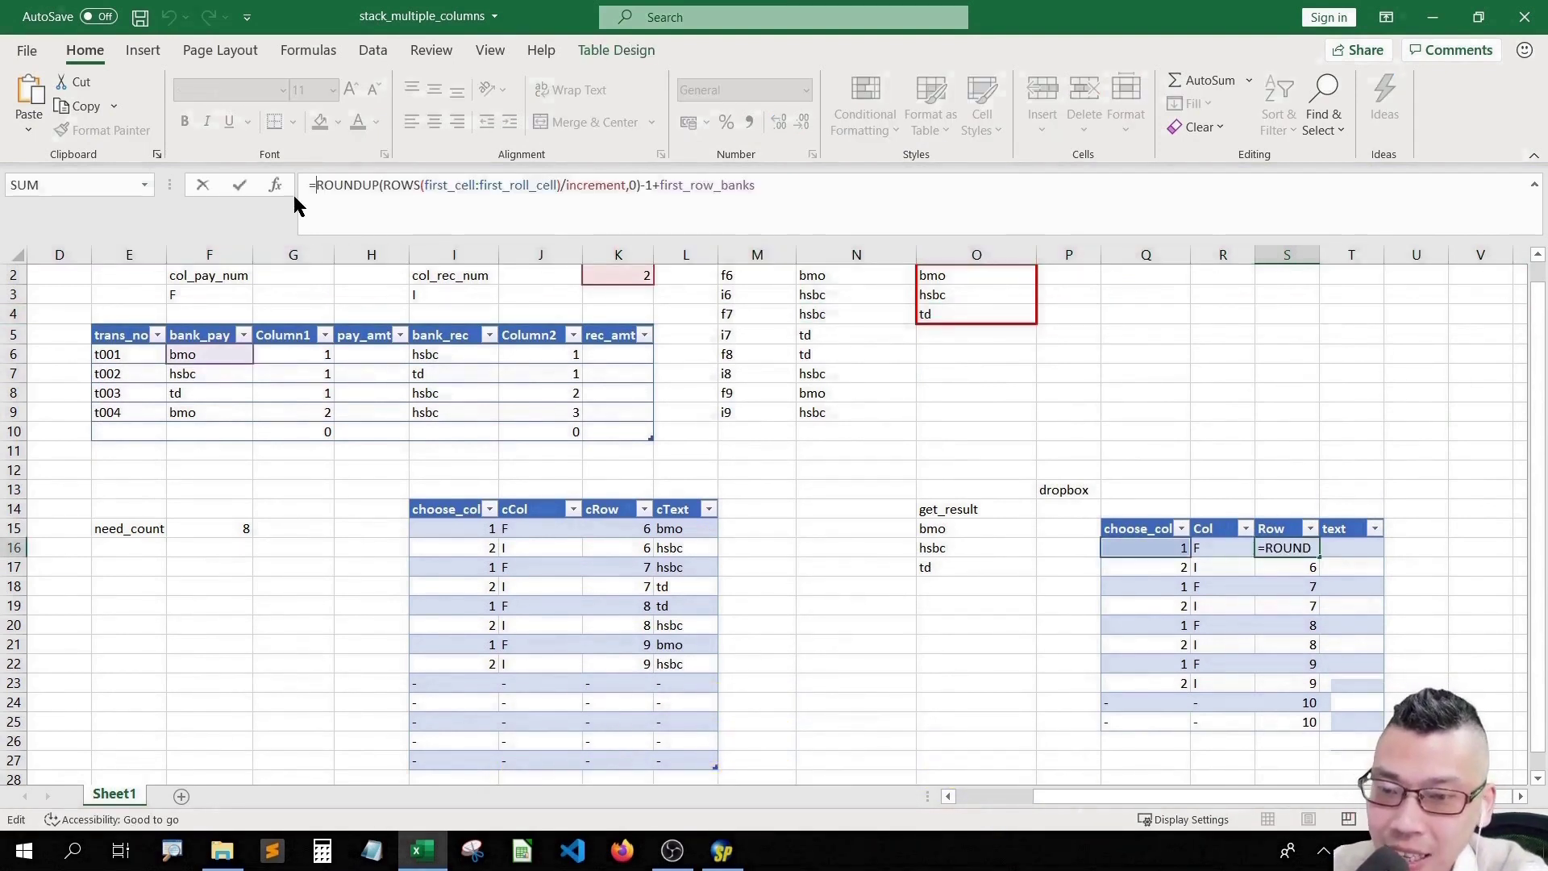
- Cut the whole ROUNDUP expression out of the first Row cell's formula
key(Right)
key(shift+End)
key(ctrl+x)
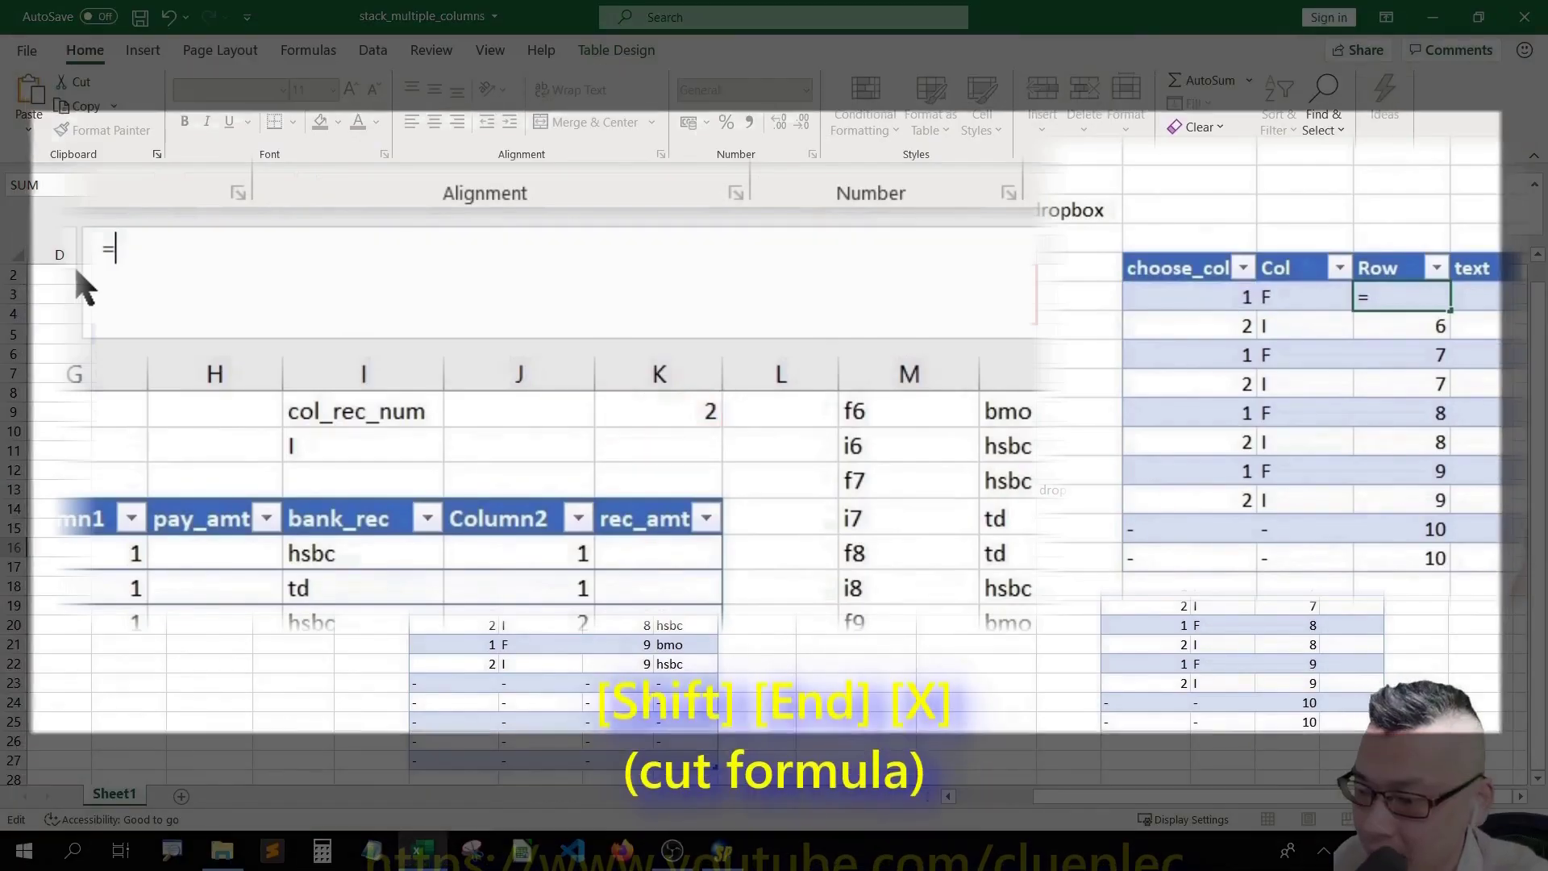
key(Escape)
click(113, 253)
key(shift+End)
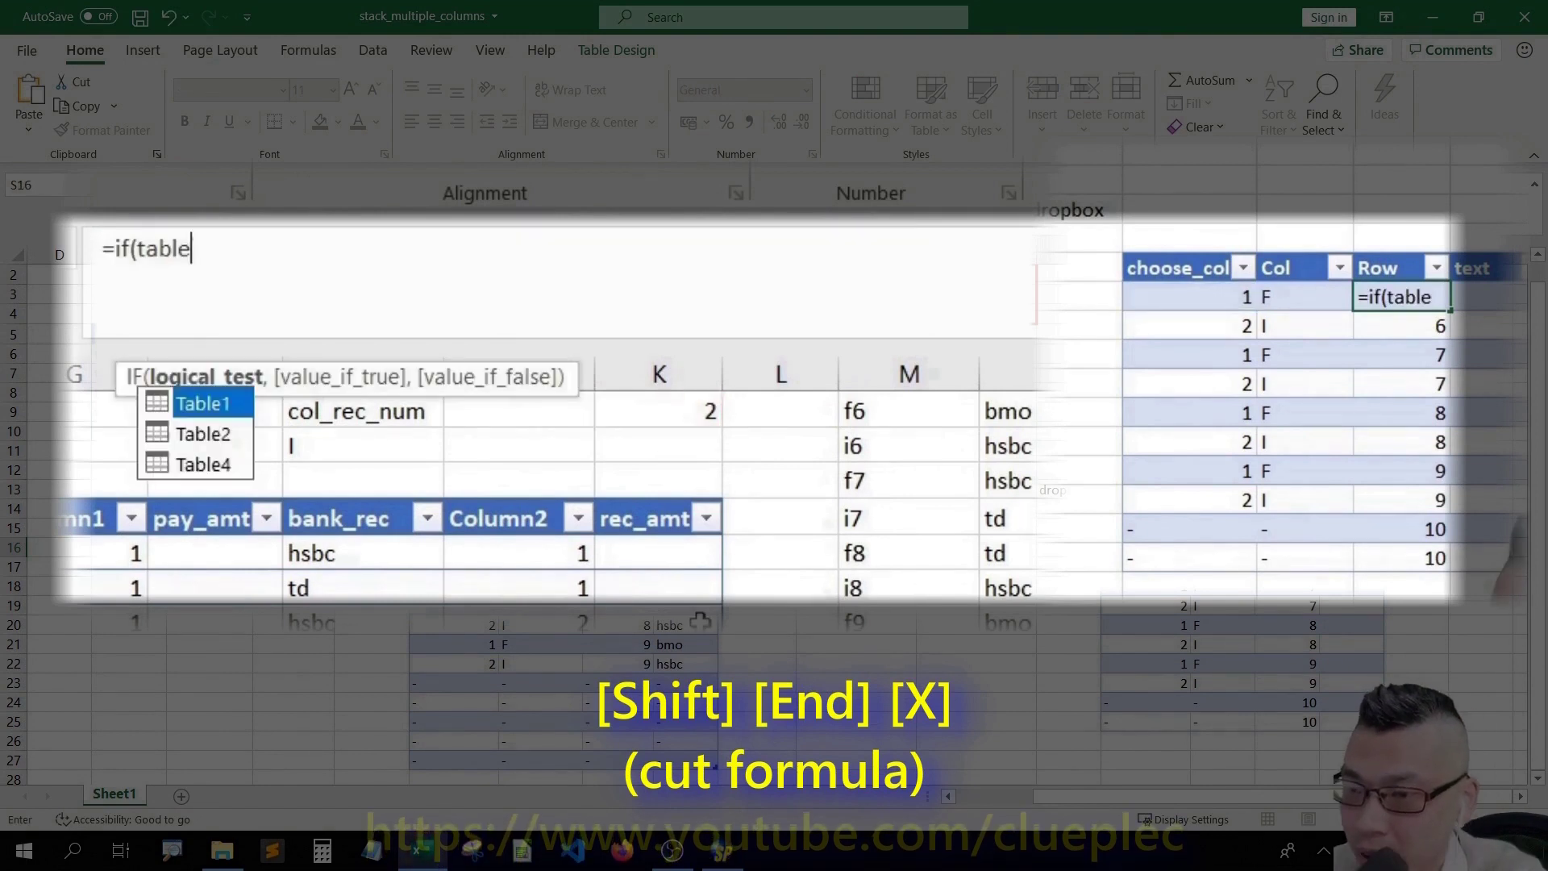
- Start the first Row cell's formula with =if(Table4[@[choose_col]]="-","-", as test and true value
key(Down)
key(Down)
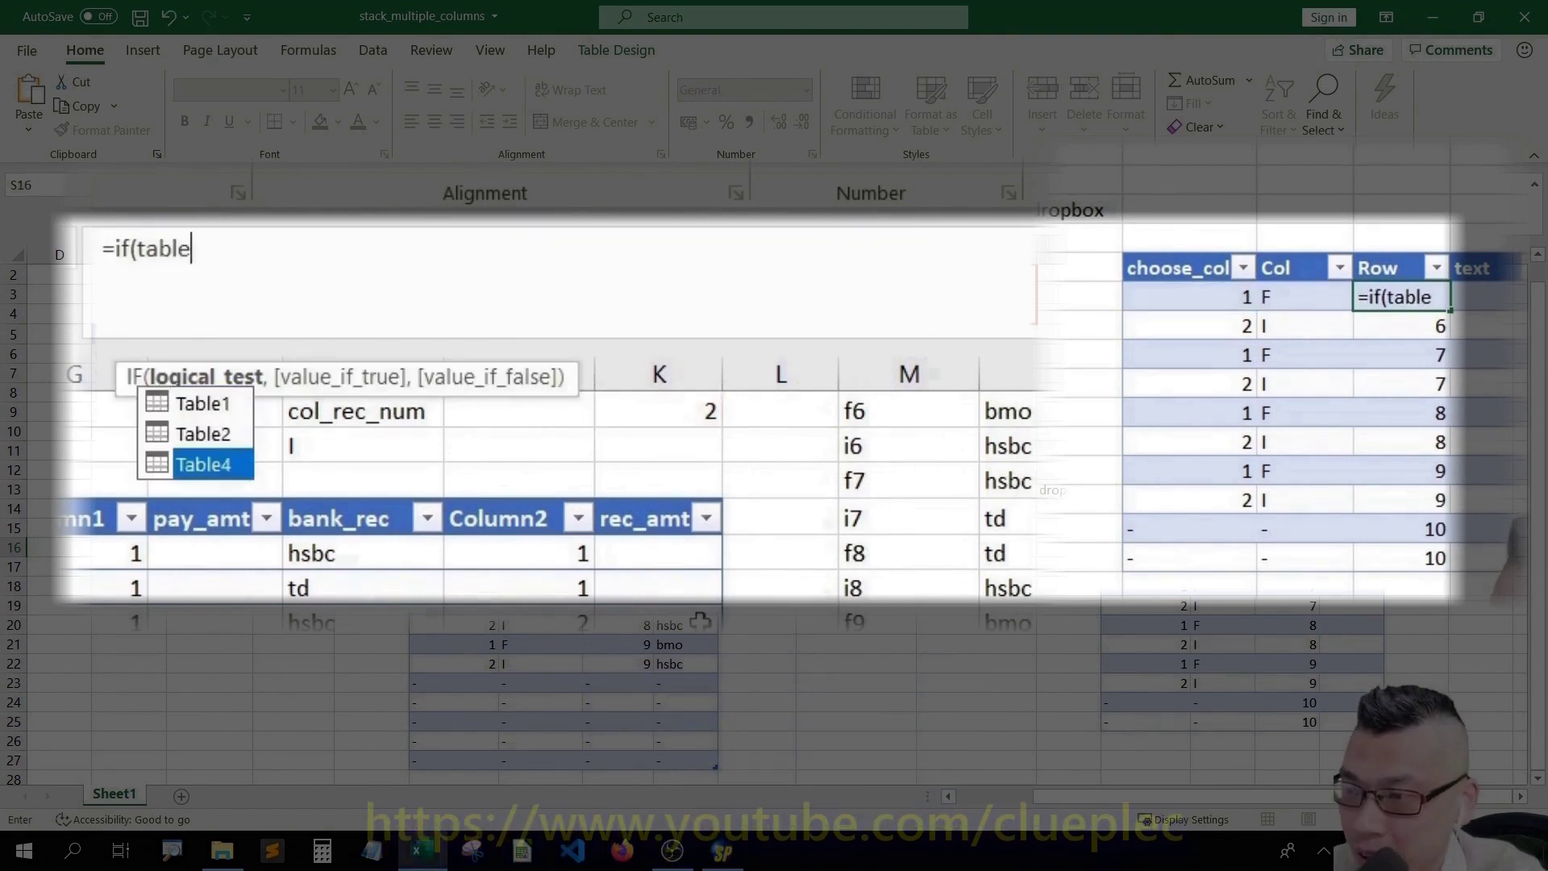
key(Tab)
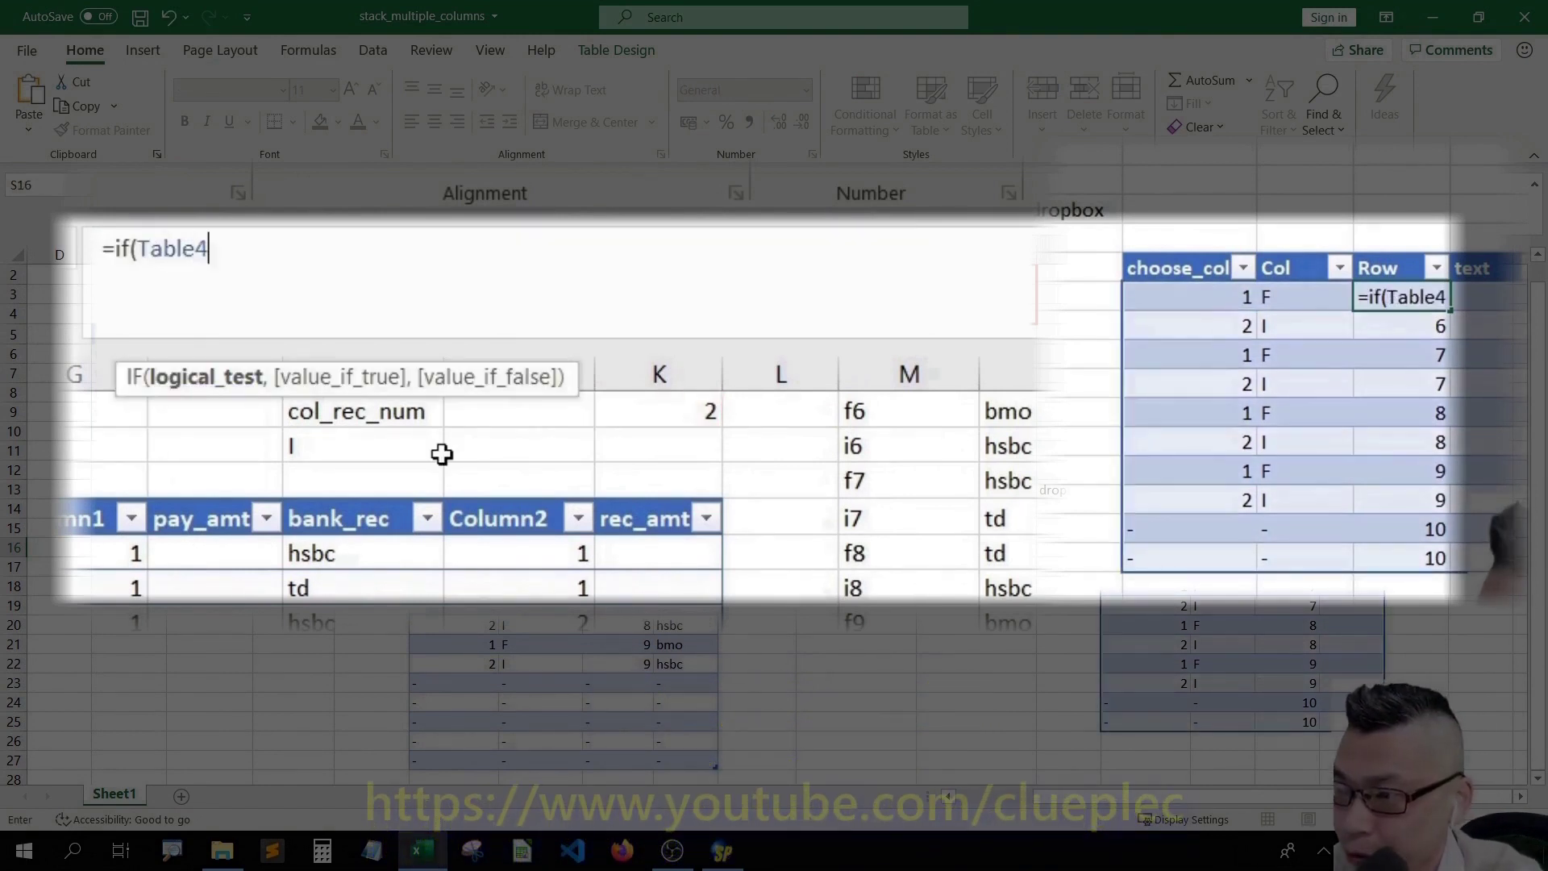
text([@[choose_col])
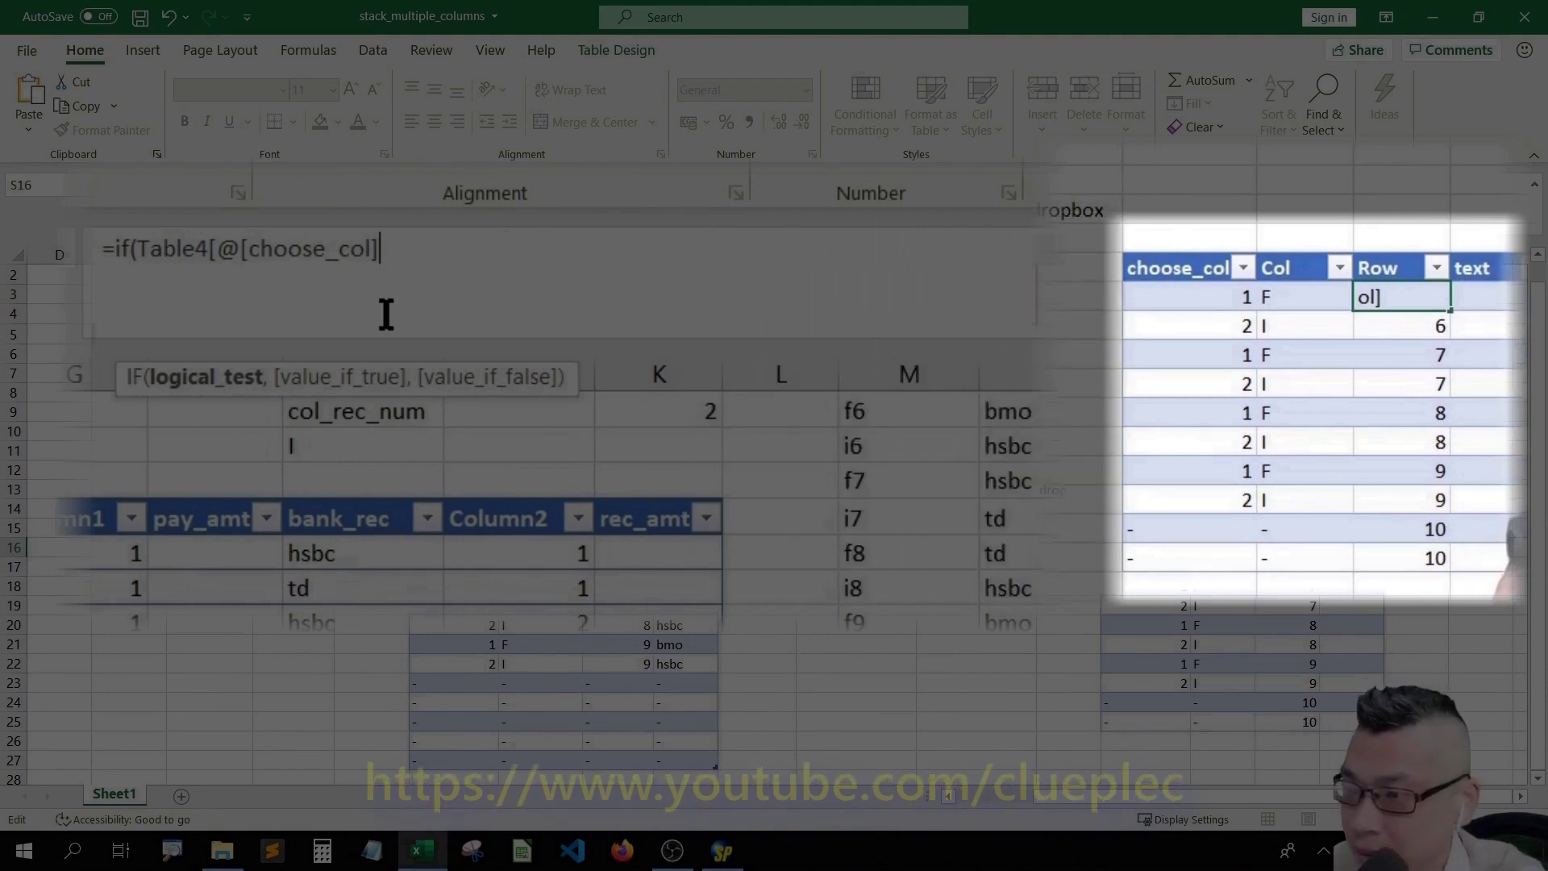
text(])
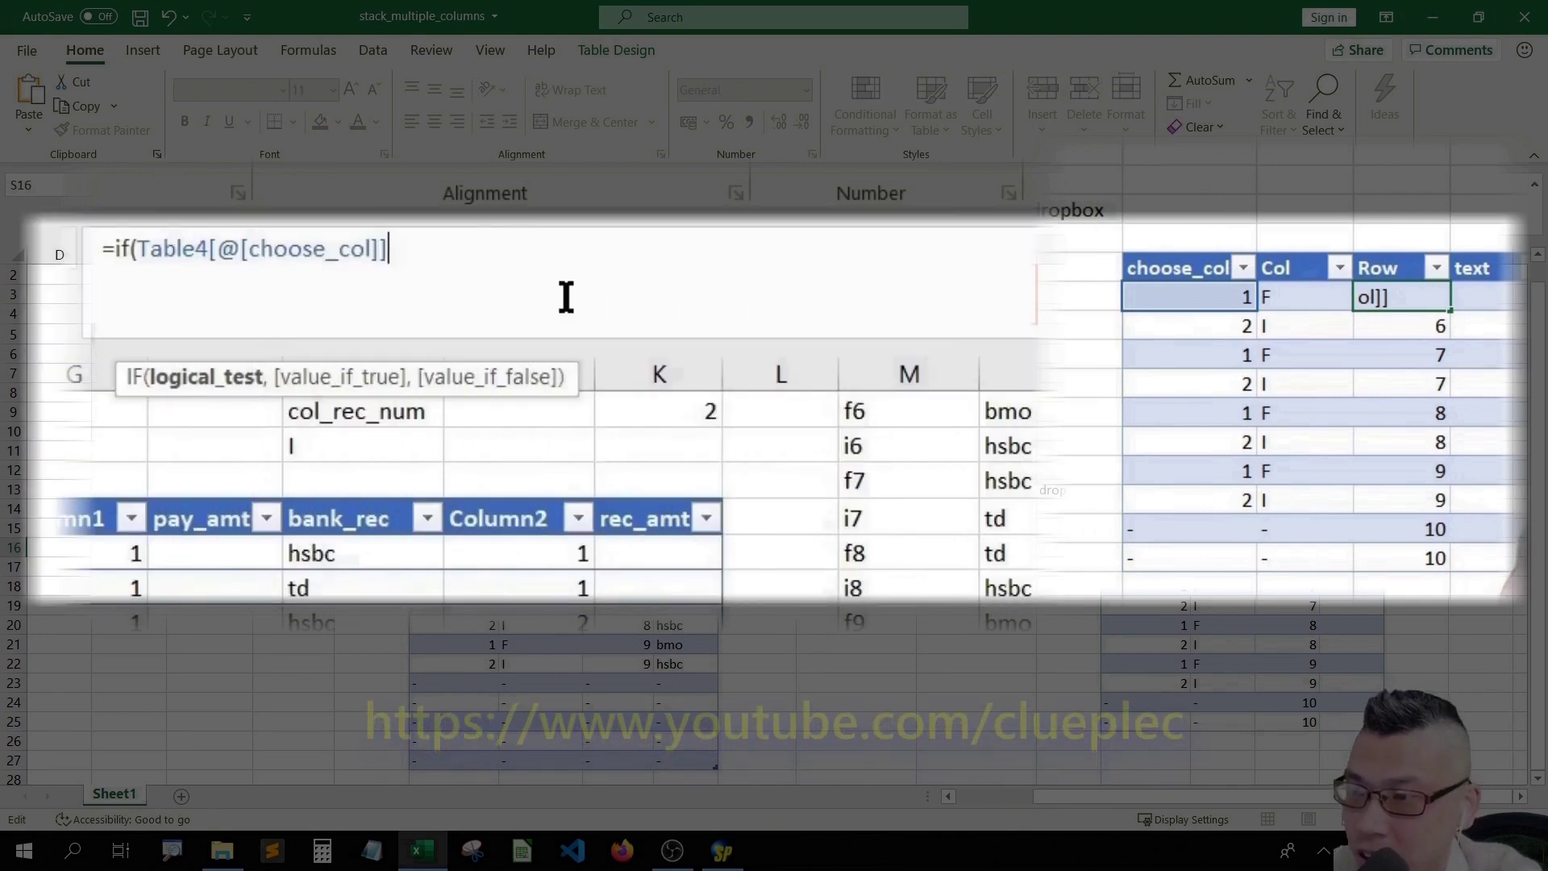
text(="-",)
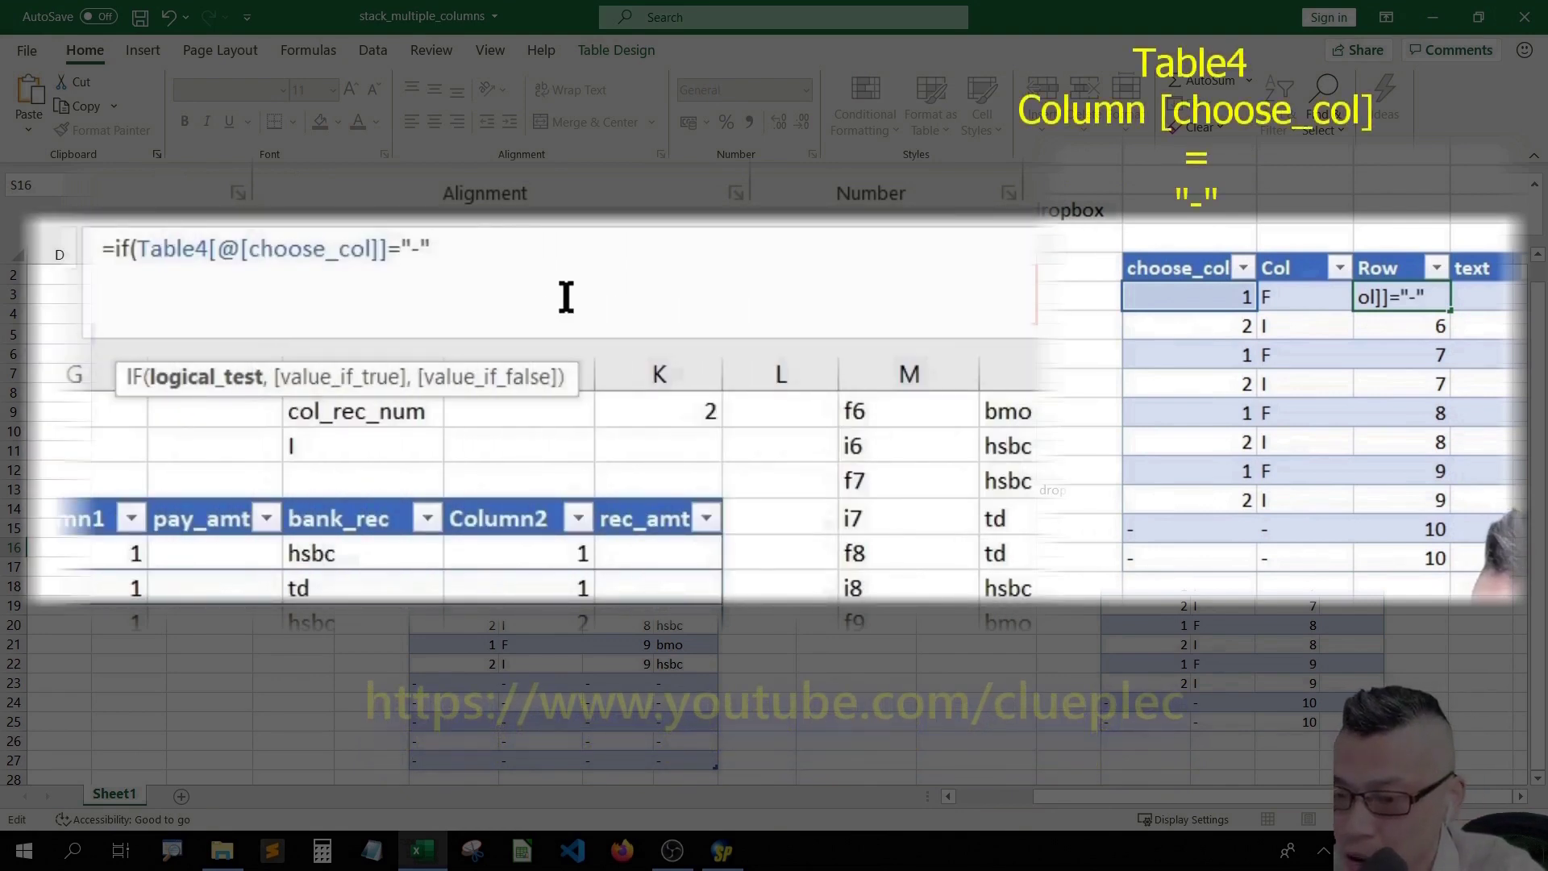
text("-")
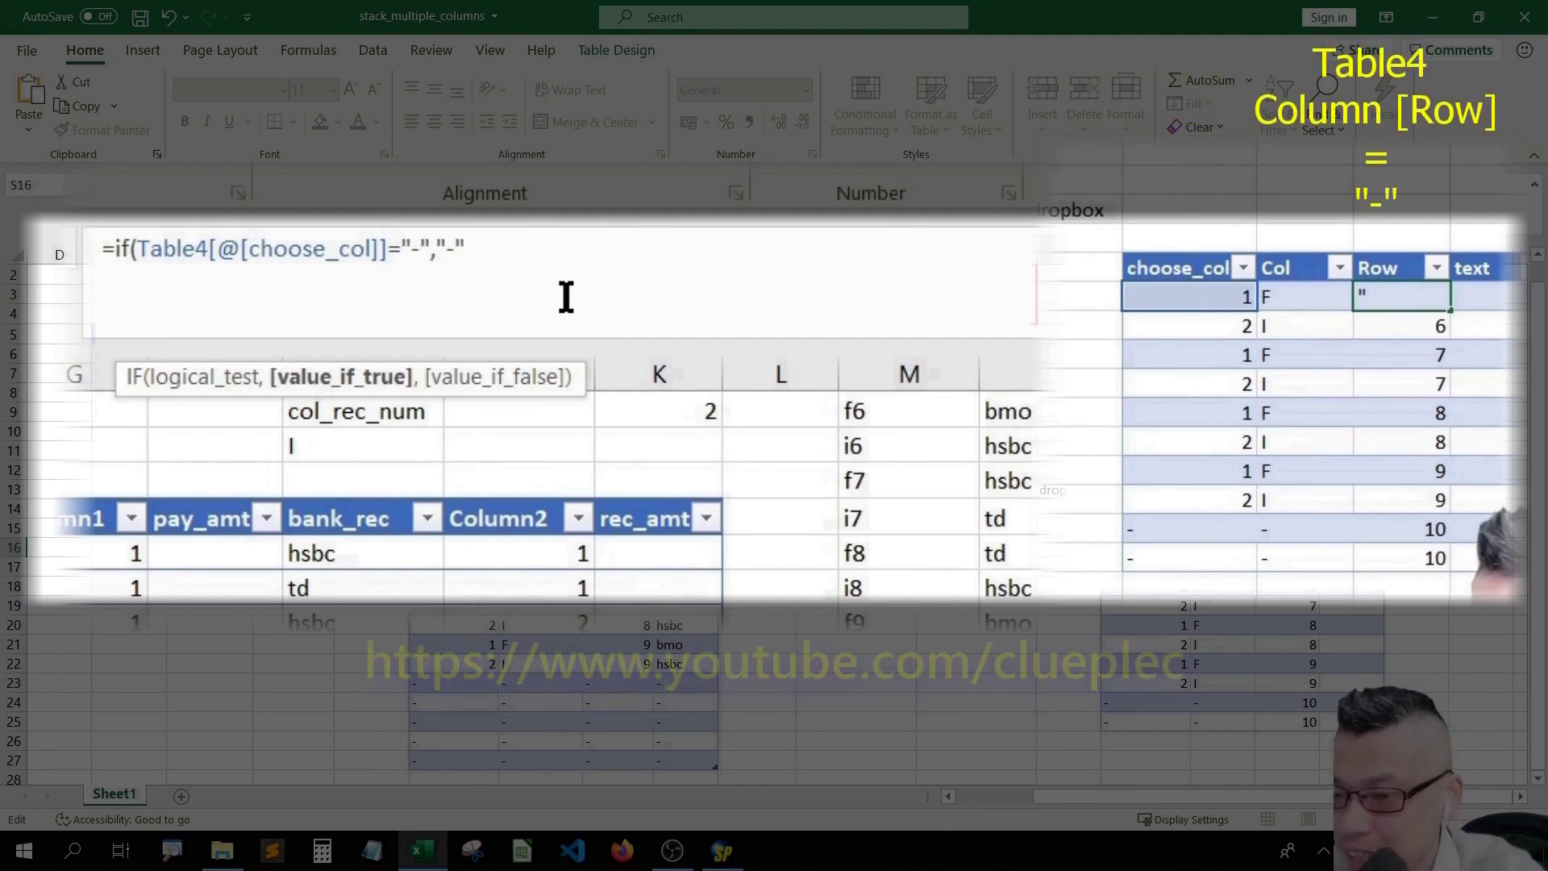
text(,)
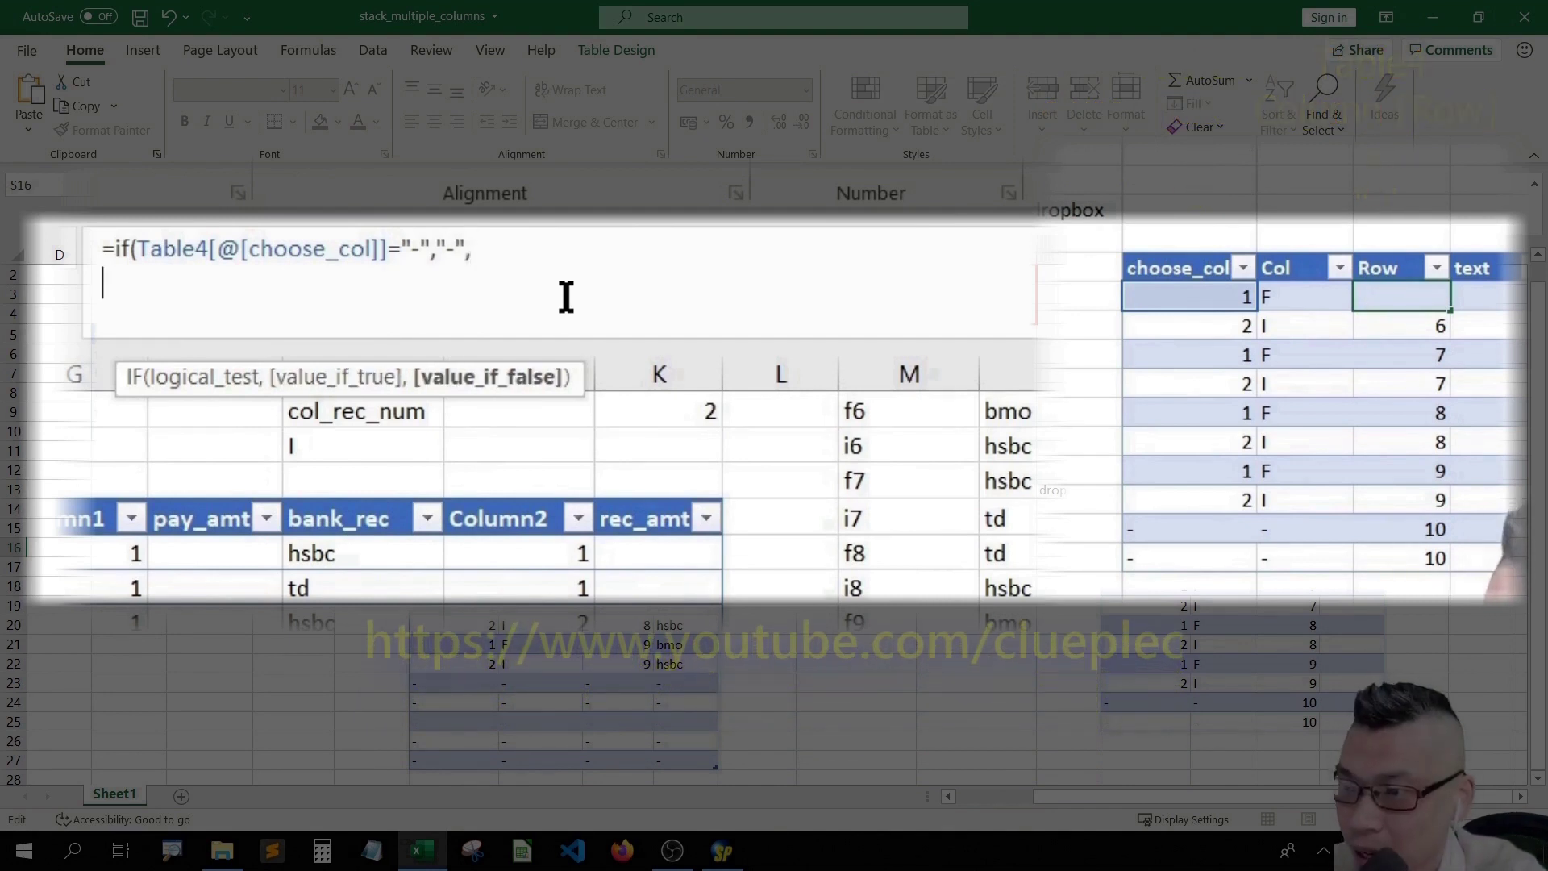
- Paste the cut ROUNDUP expression on a new line as the IF's false value, without its leading equals sign, and enter the formula
key(alt+Return)
key(ctrl+v)
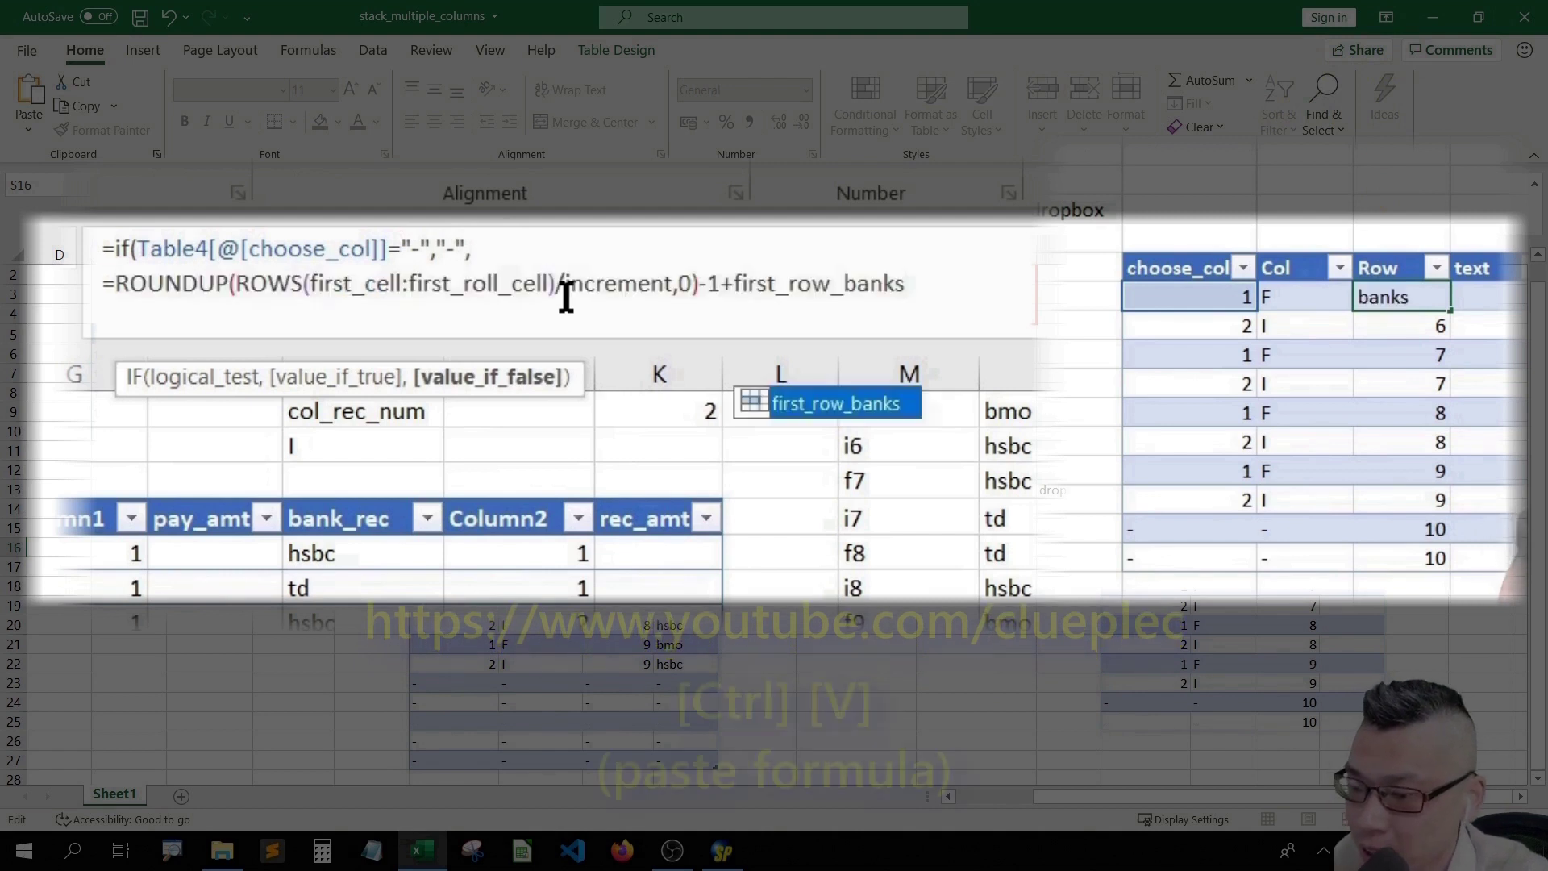
key(Home)
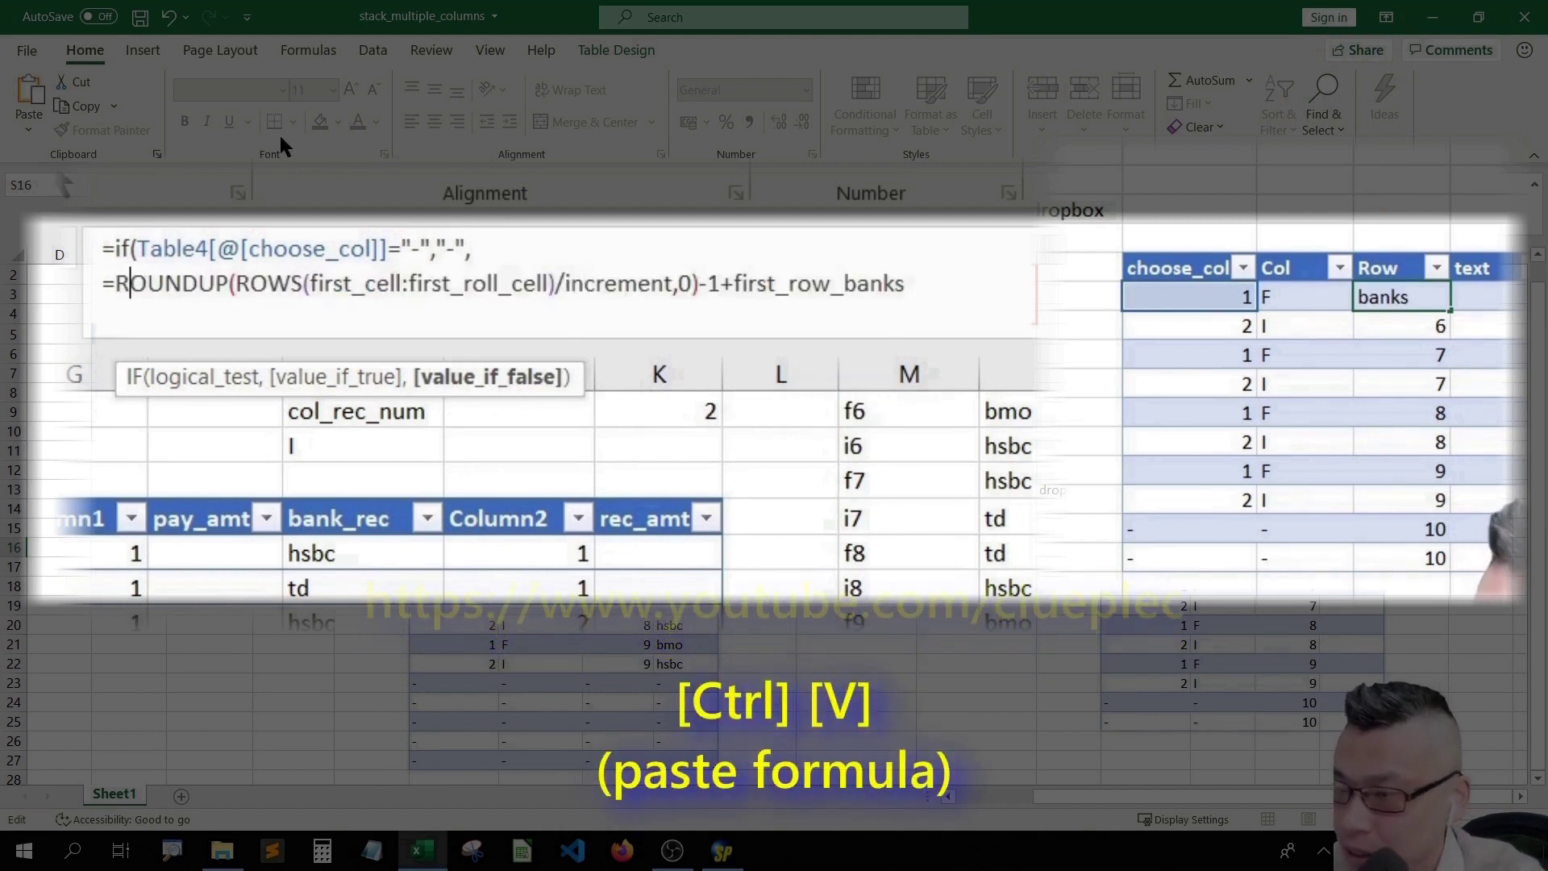
key(Delete)
key(End)
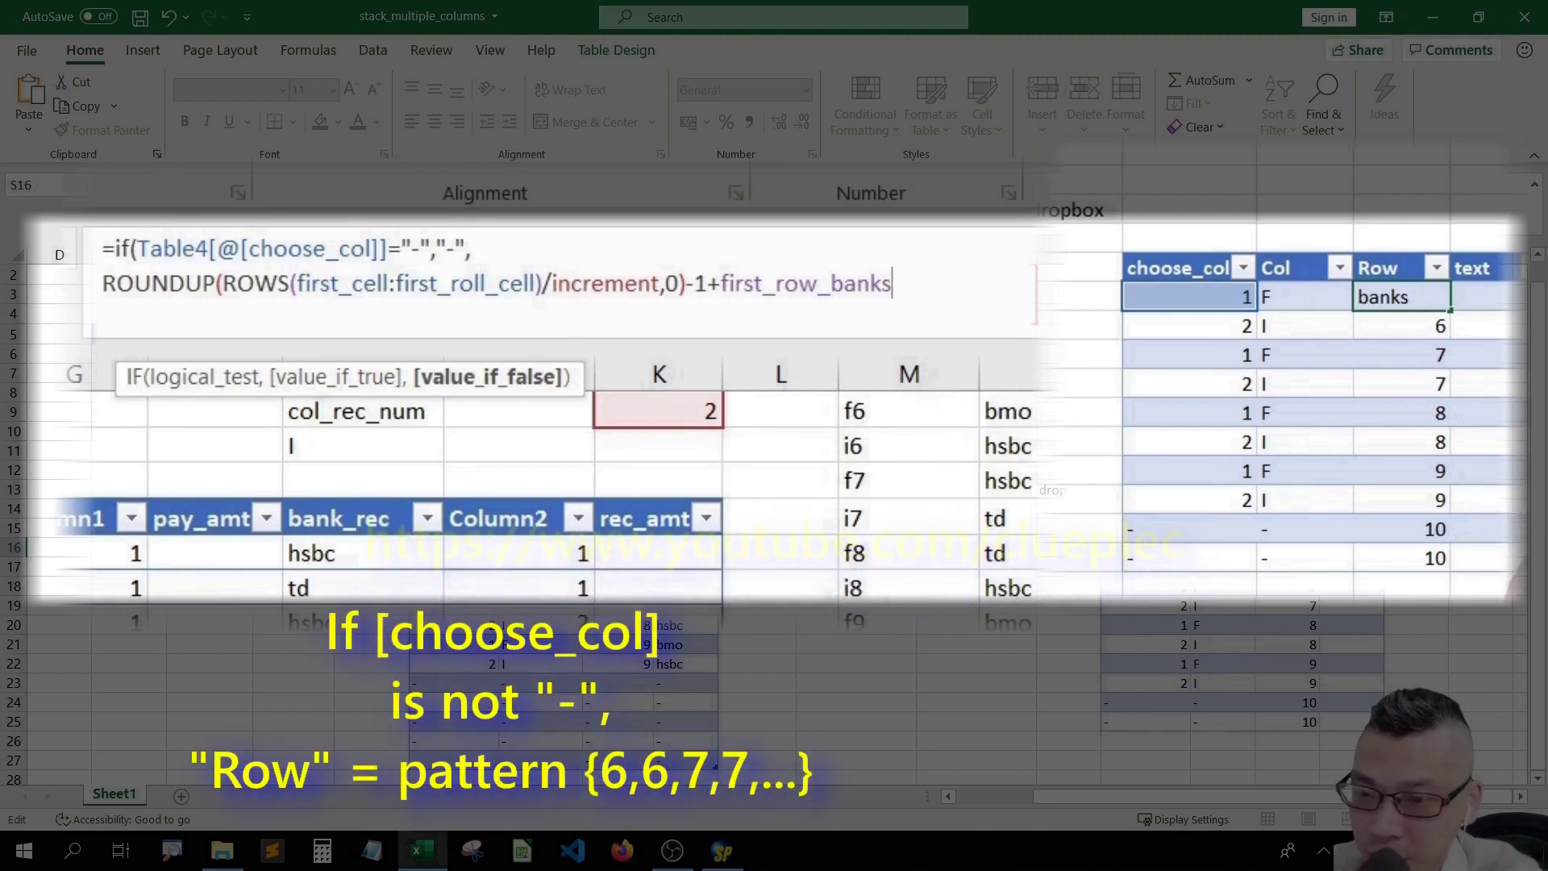
key(Return)
click(1410, 295)
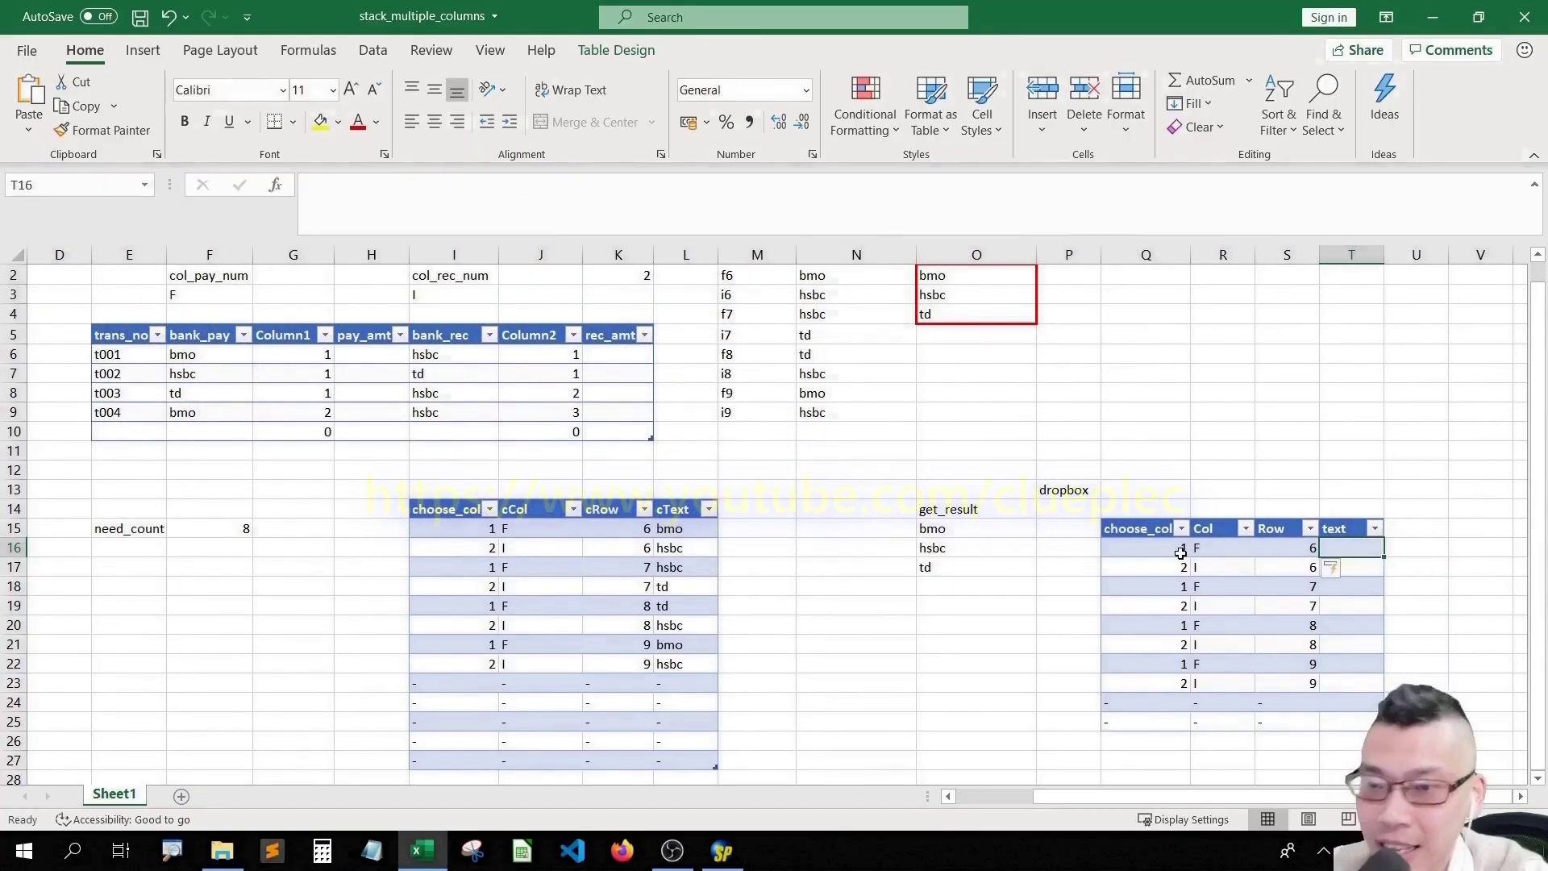
key(Right)
text(=)
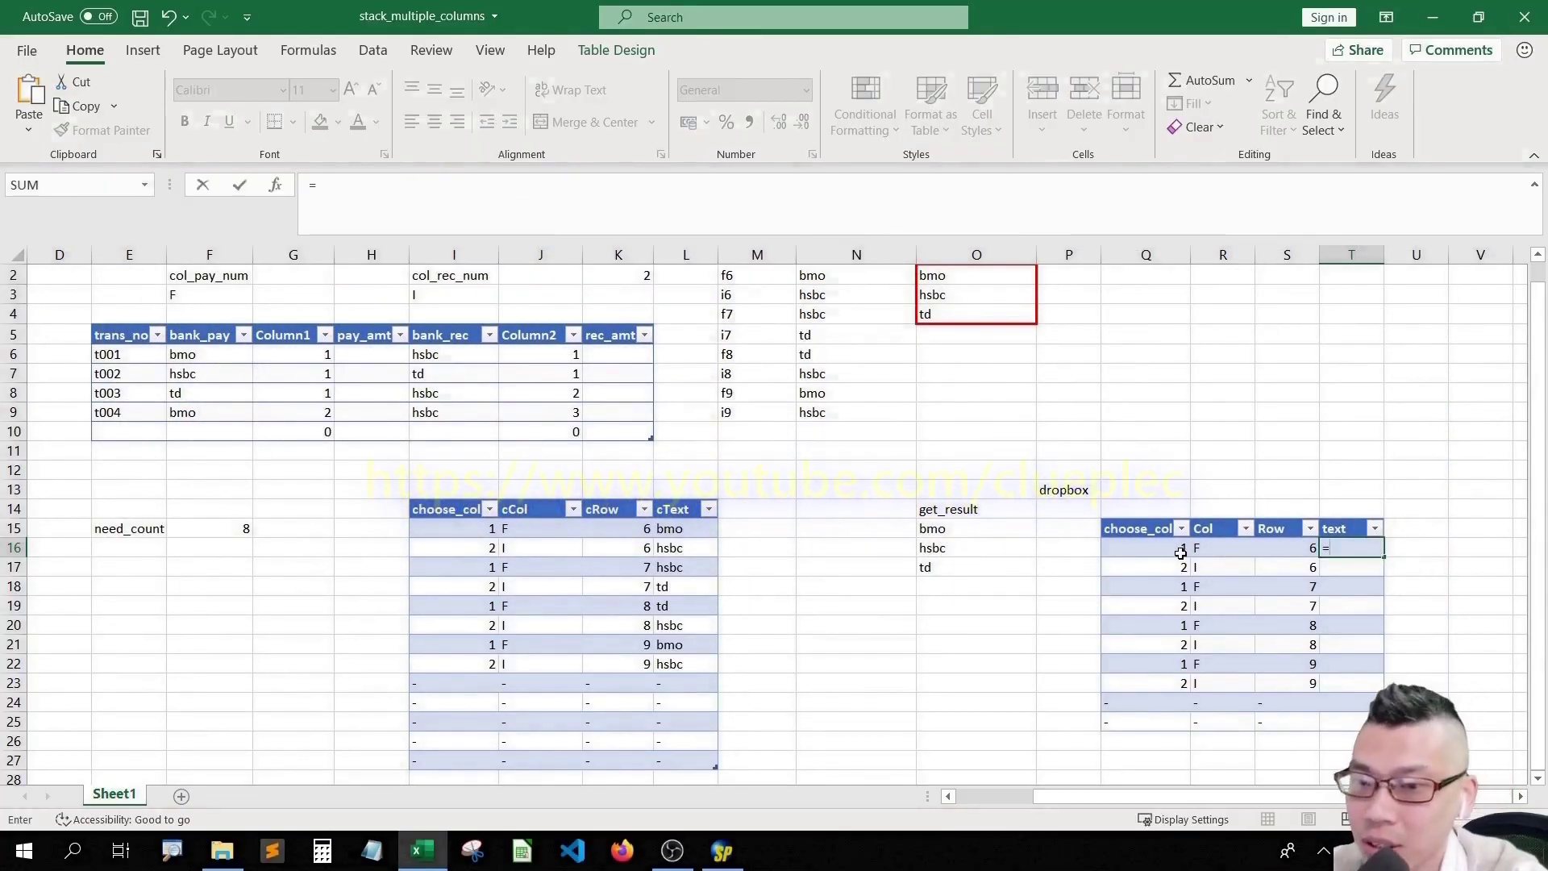
click(1184, 550)
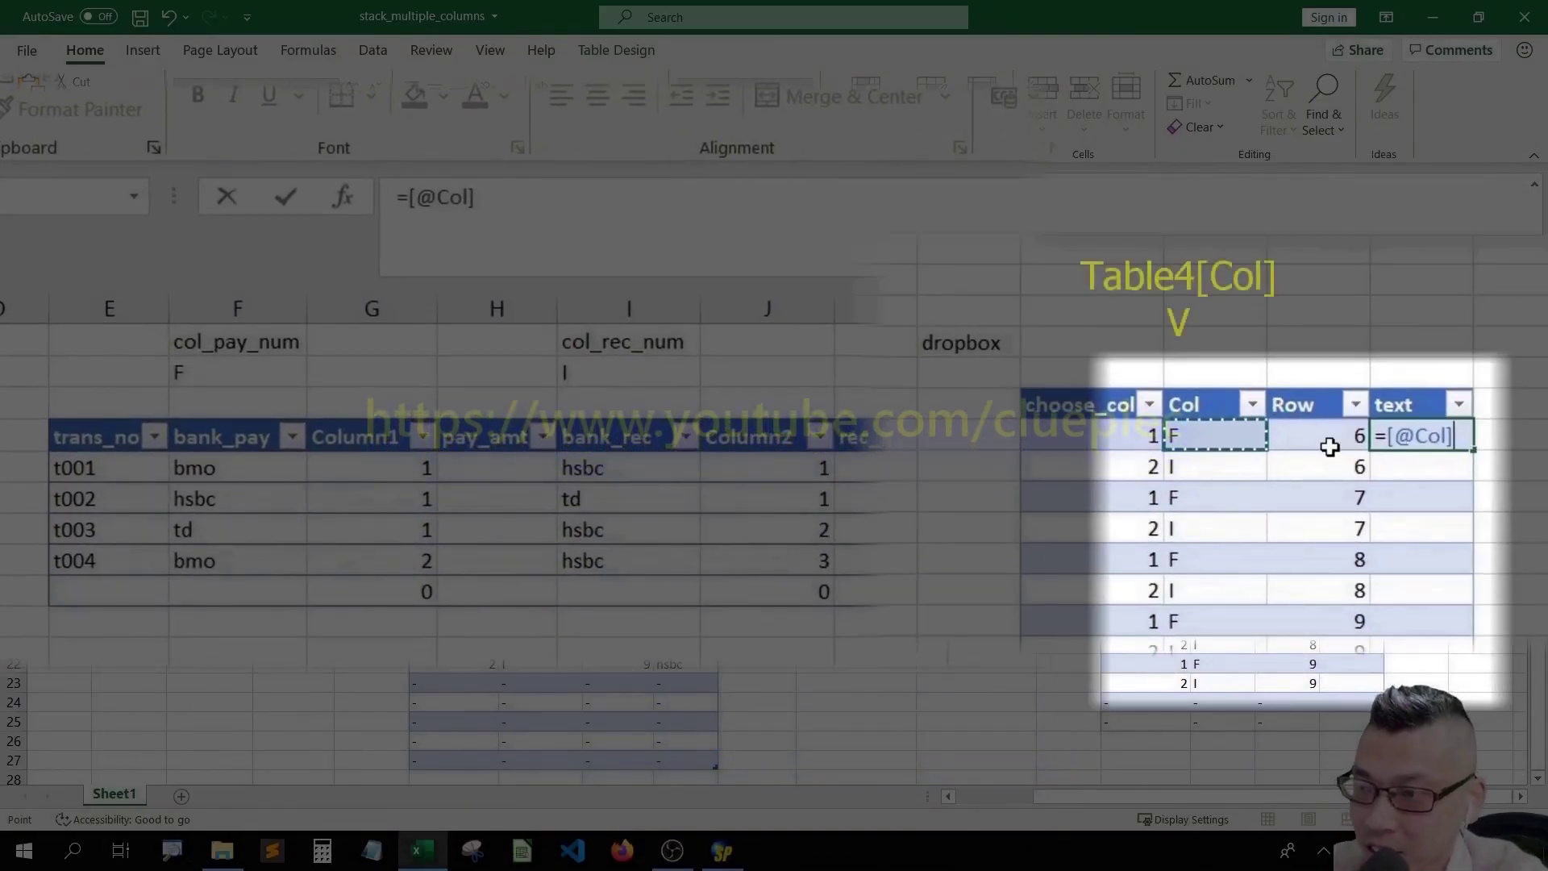
text(&)
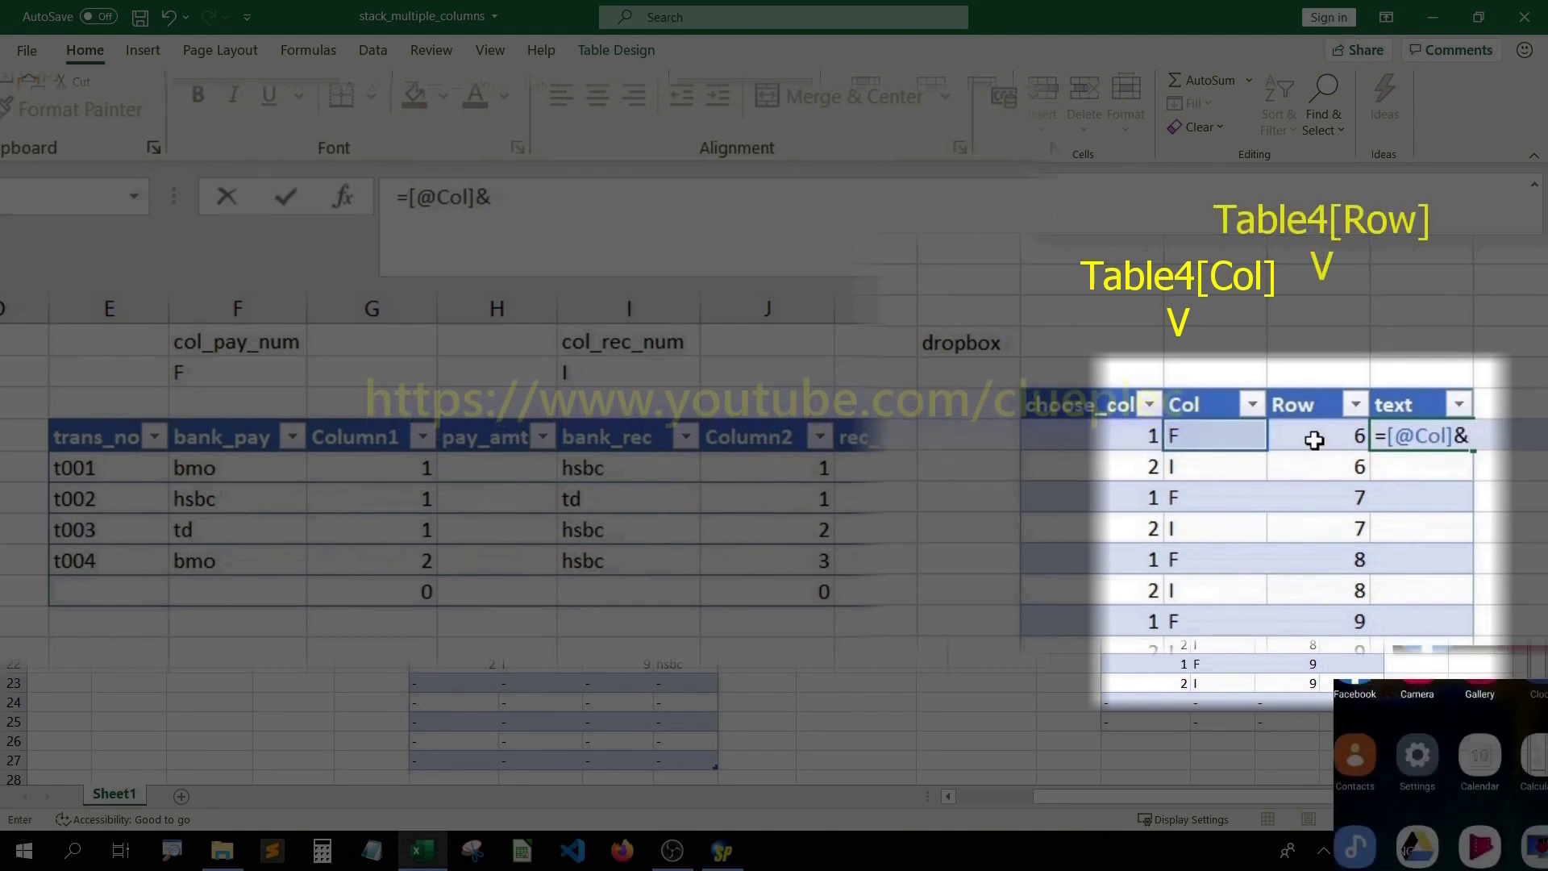
click(1296, 446)
key(Return)
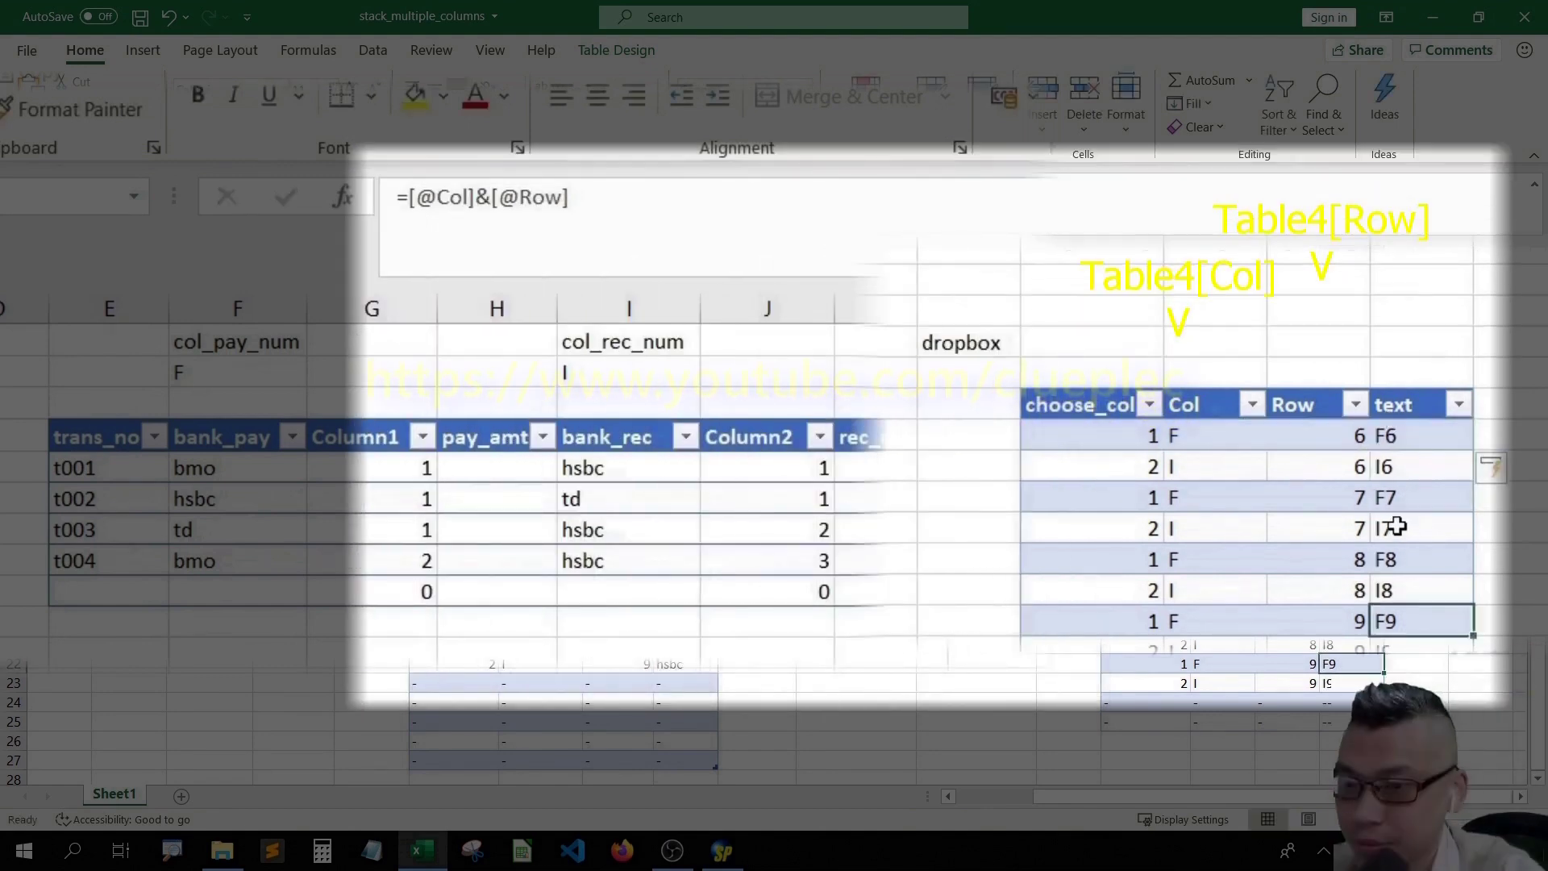
- Copy the opening =IF([@[choose_col]]="-","-", from the first Row cell's formula, leaving that formula as it is
click(1163, 371)
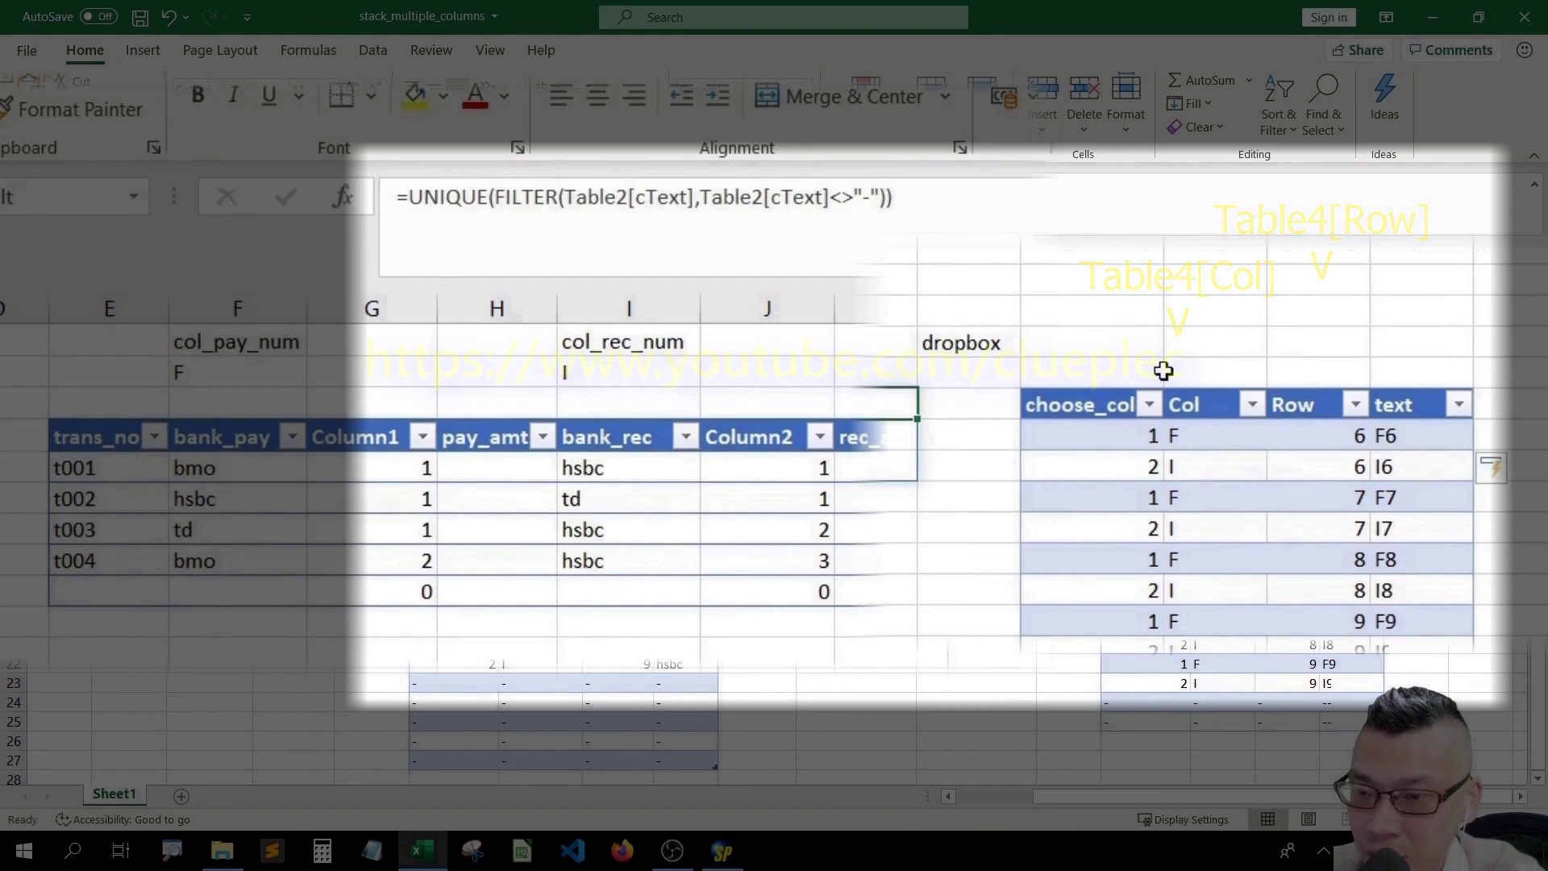
key(Right)
key(Right)
key(Right)
key(Right)
key(Right)
key(Down)
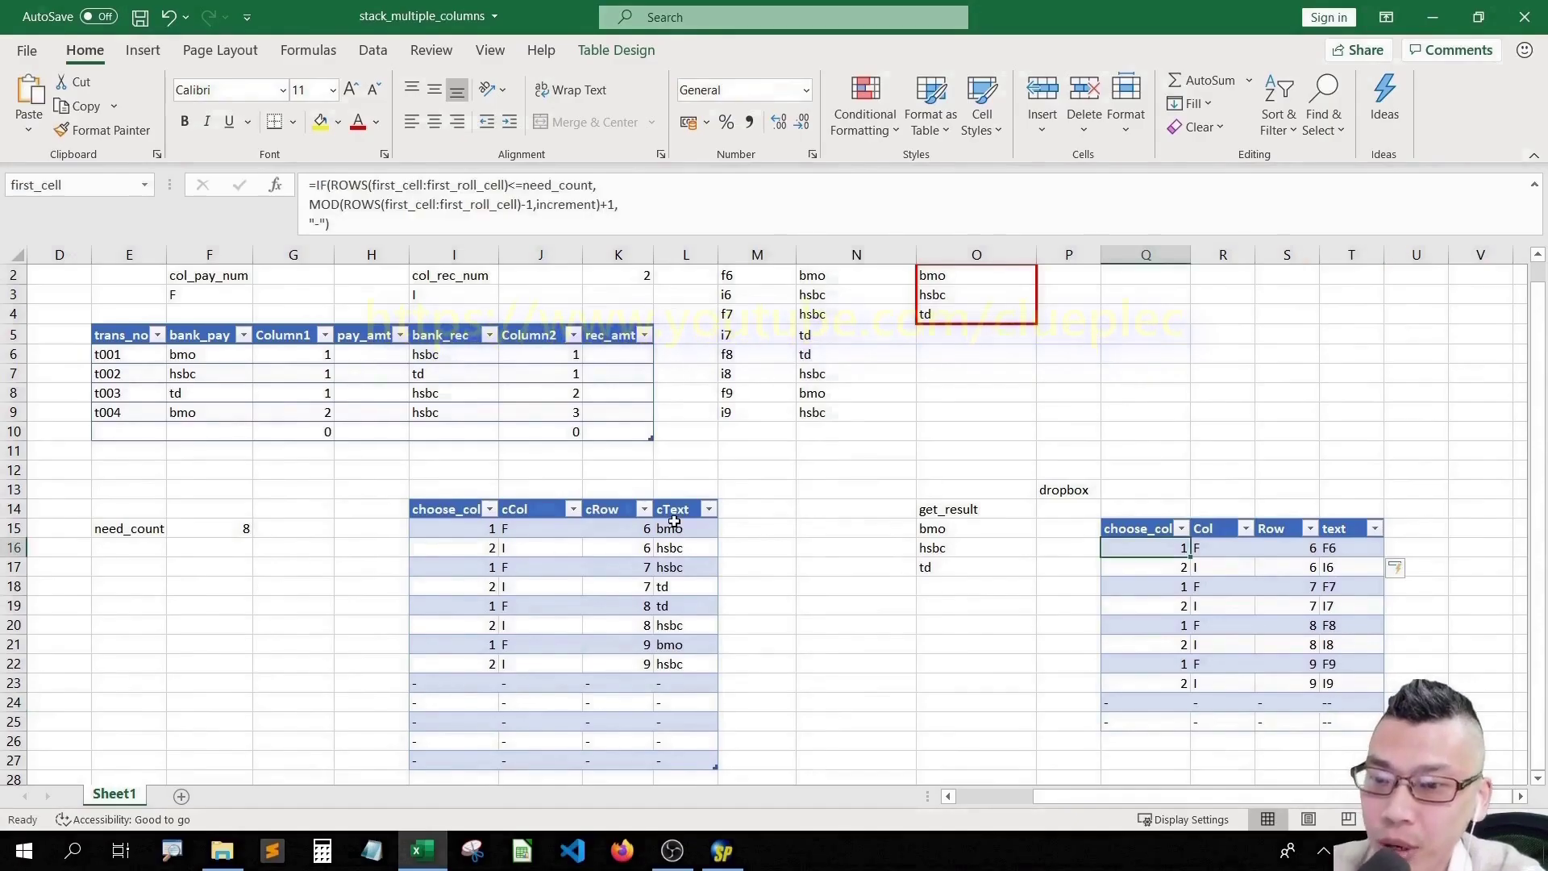
key(Right)
key(Right)
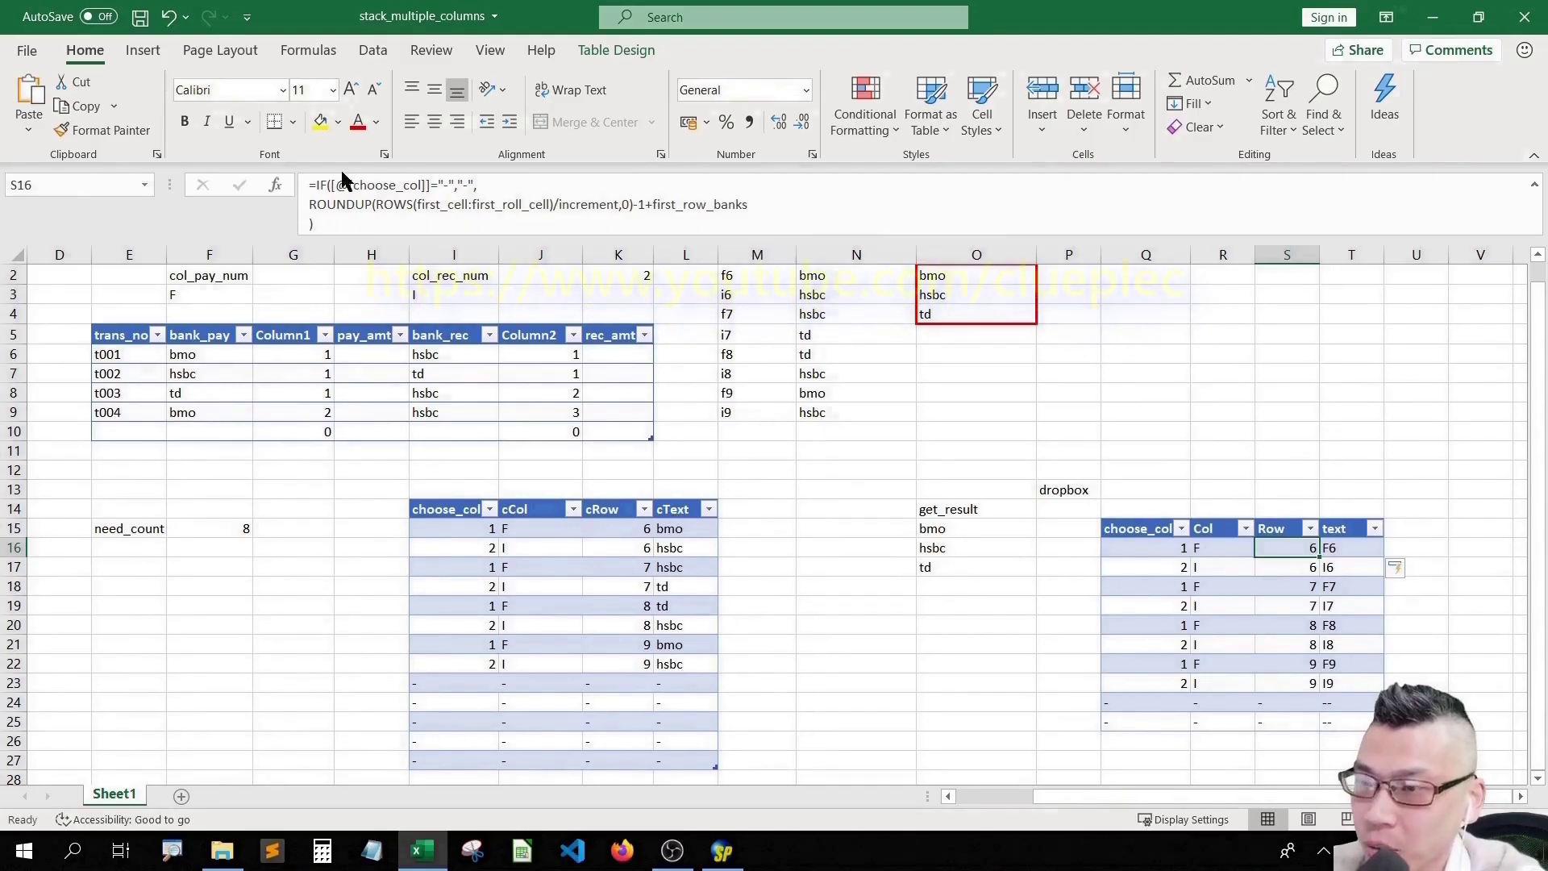
click(339, 181)
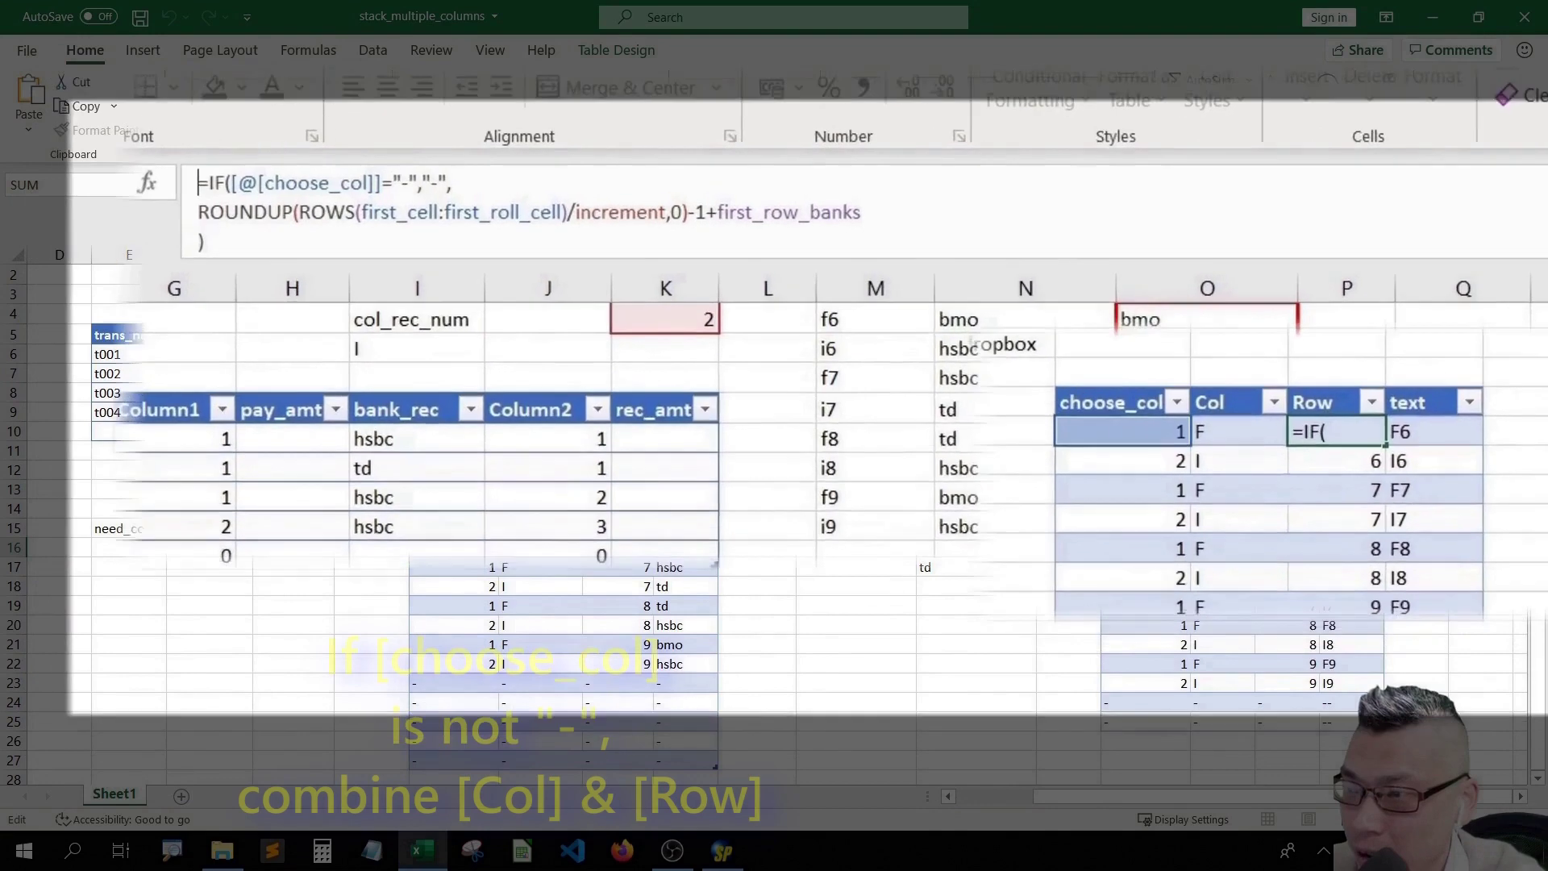
key(shift+End)
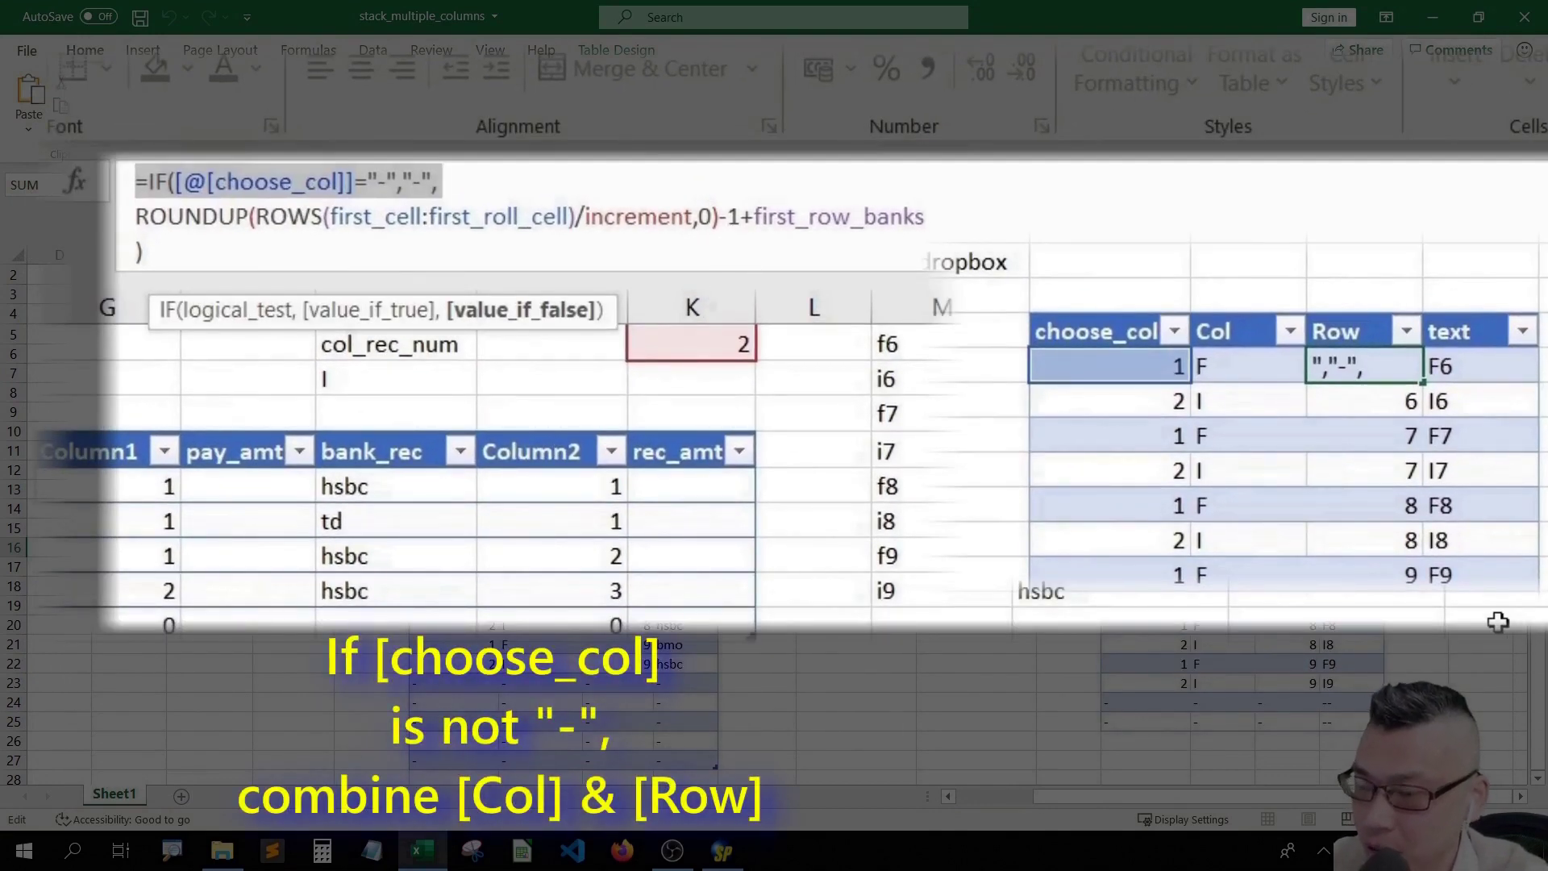
key(Escape)
click(1469, 368)
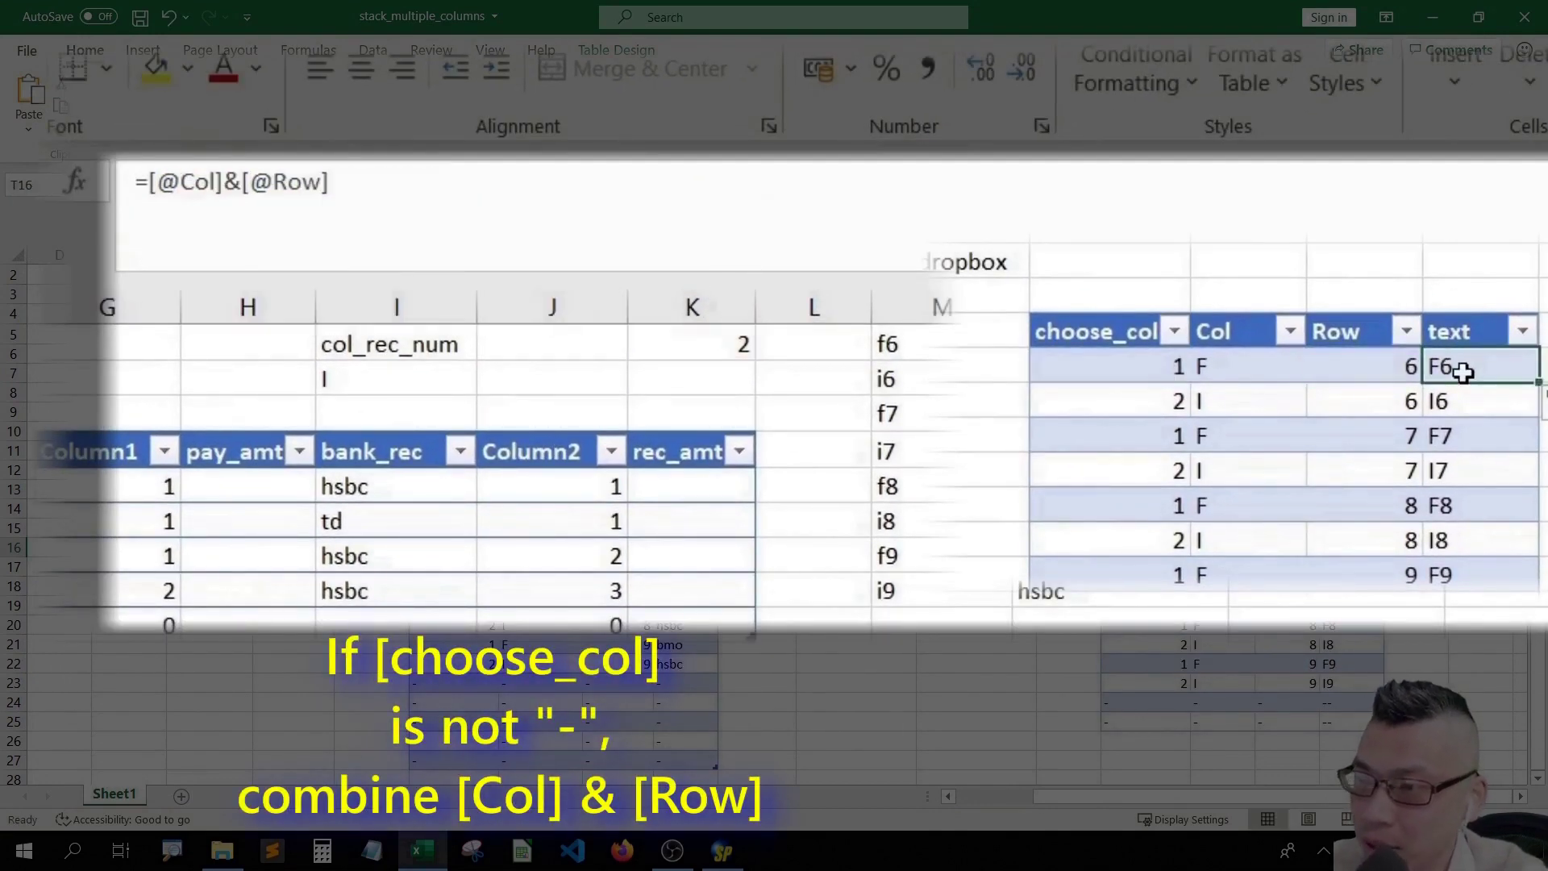
double_click(1472, 368)
click(113, 169)
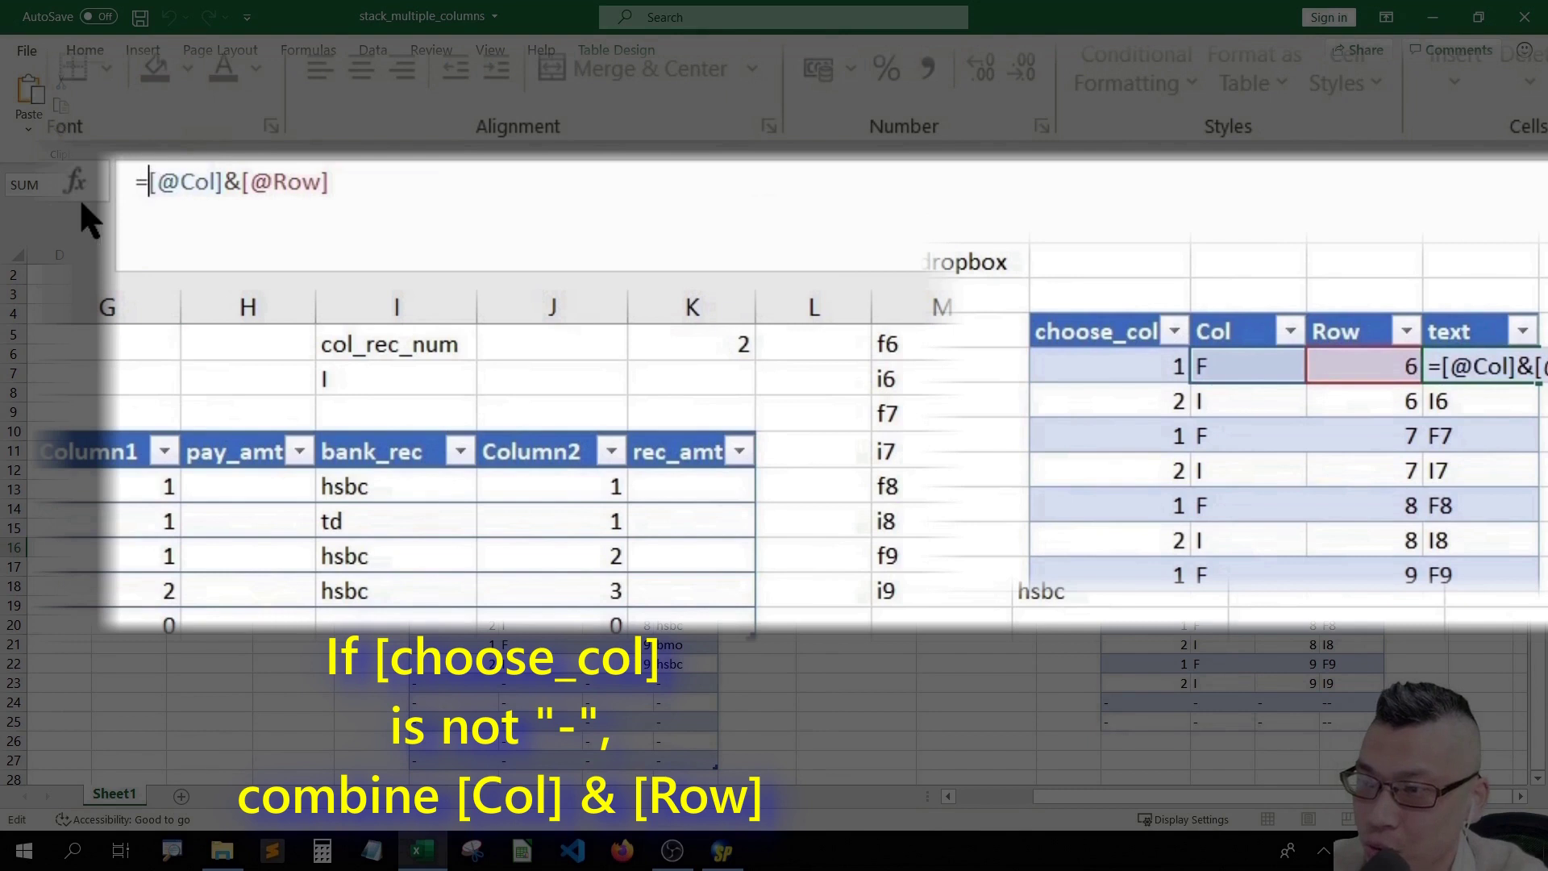
key(ctrl+v)
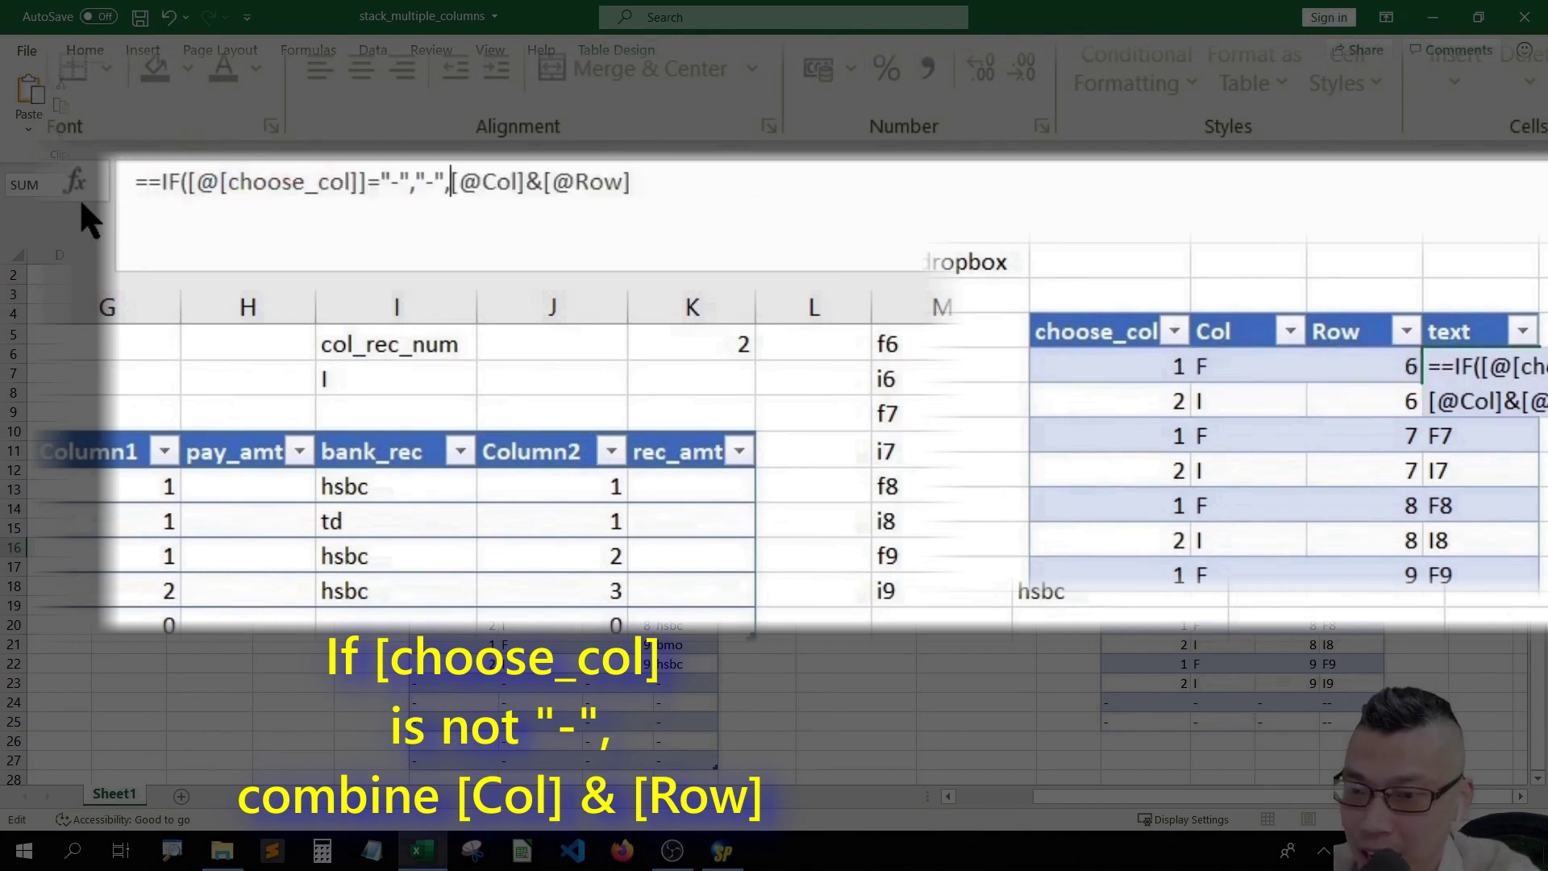
key(alt+Return)
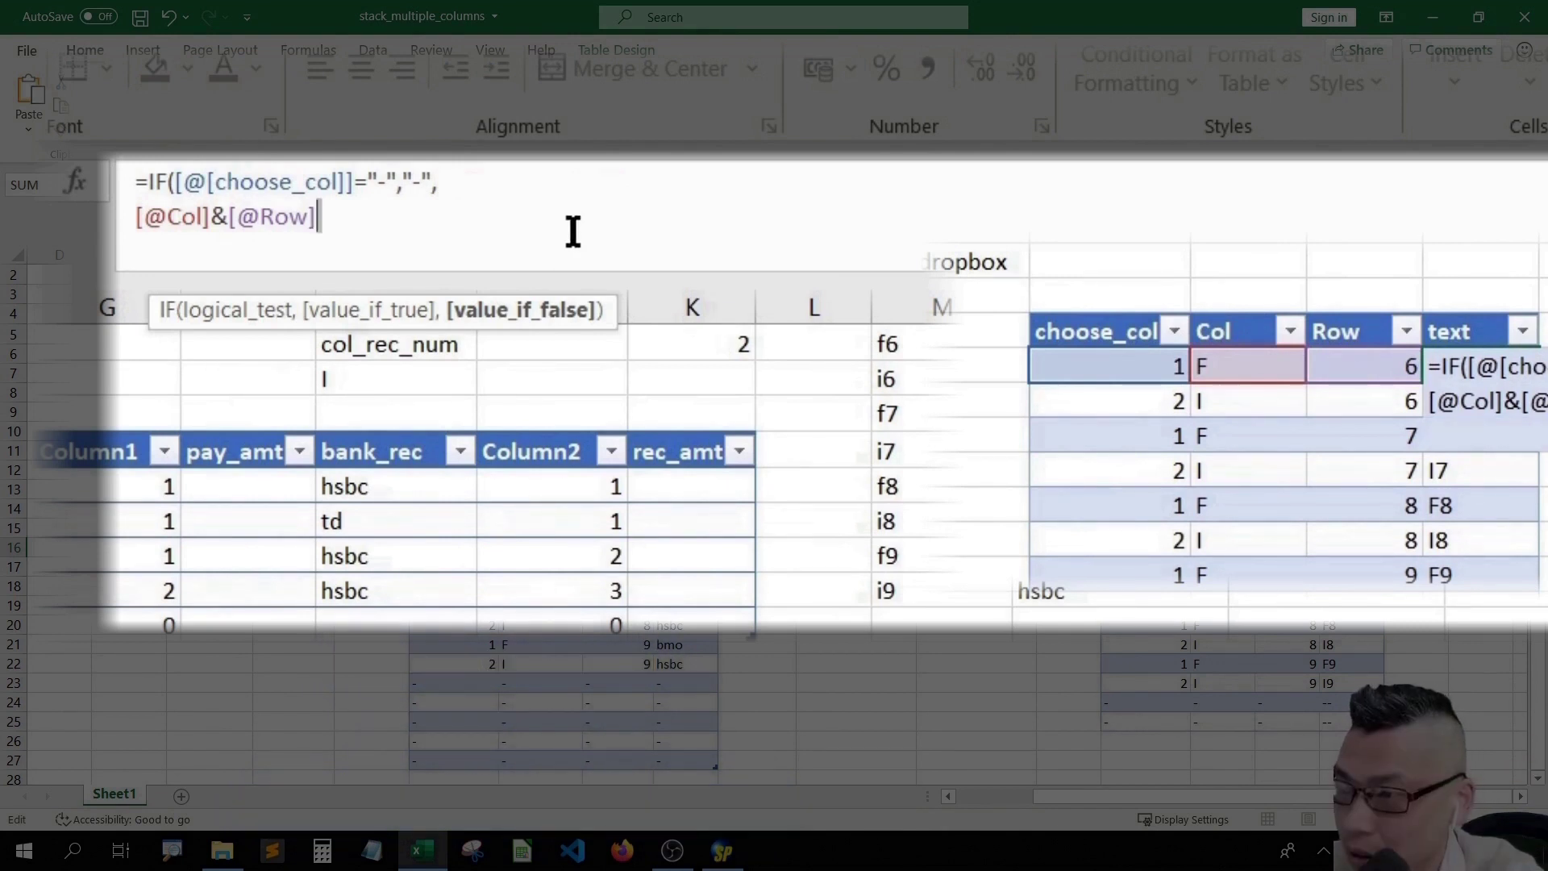
text())
key(Return)
- Check the revised IF formula in the cells down the text column
key(Down)
key(Down)
key(Down)
key(Down)
key(Down)
key(Down)
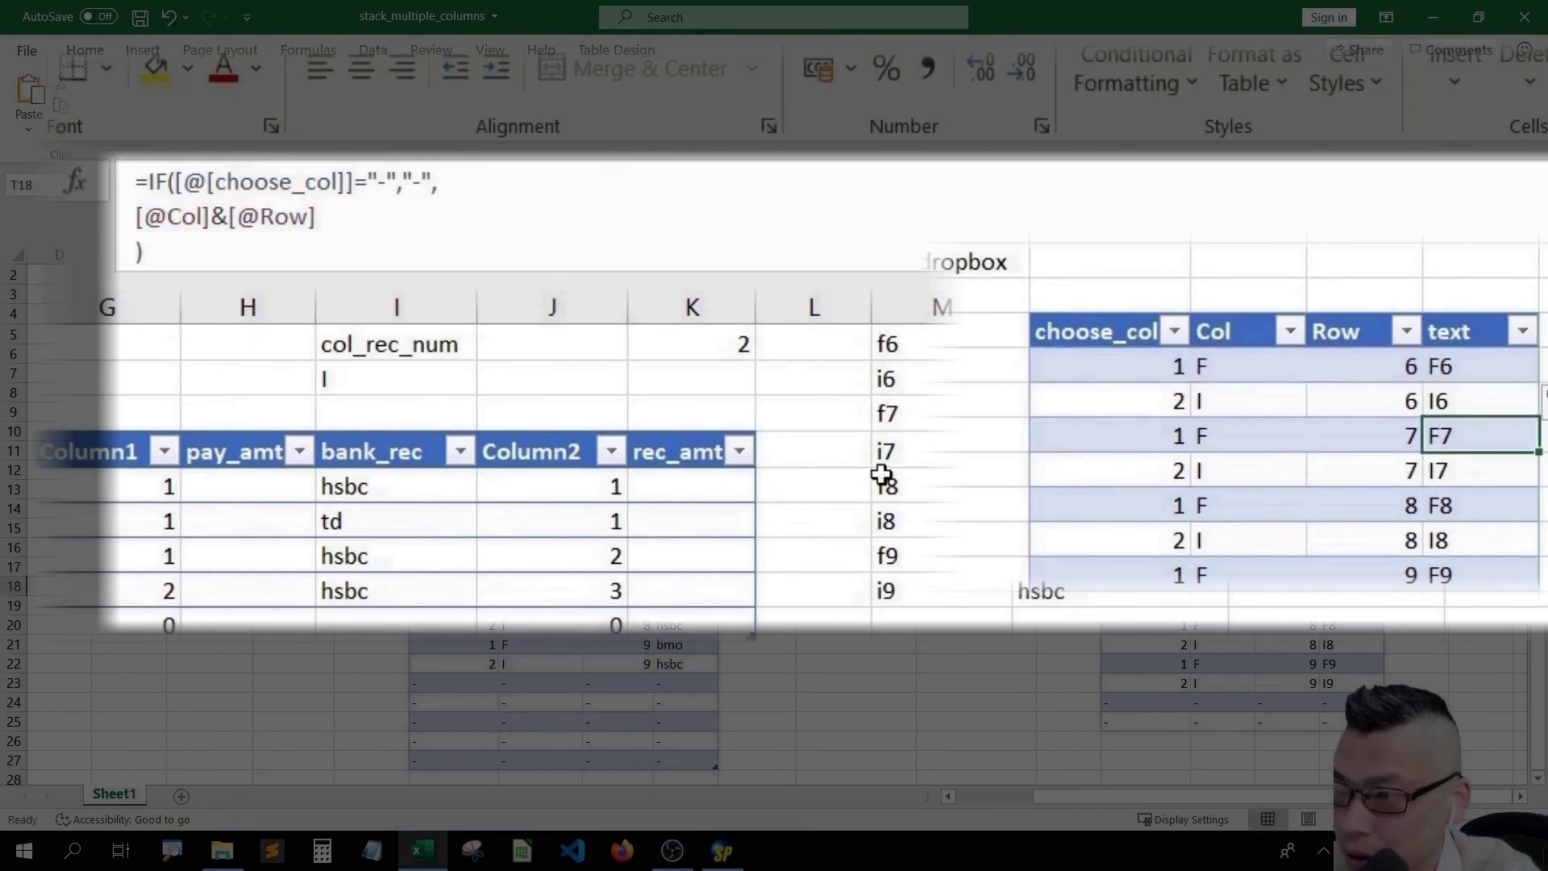
key(Up)
key(Up)
key(Up)
key(Up)
key(Up)
key(Up)
key(Up)
key(Up)
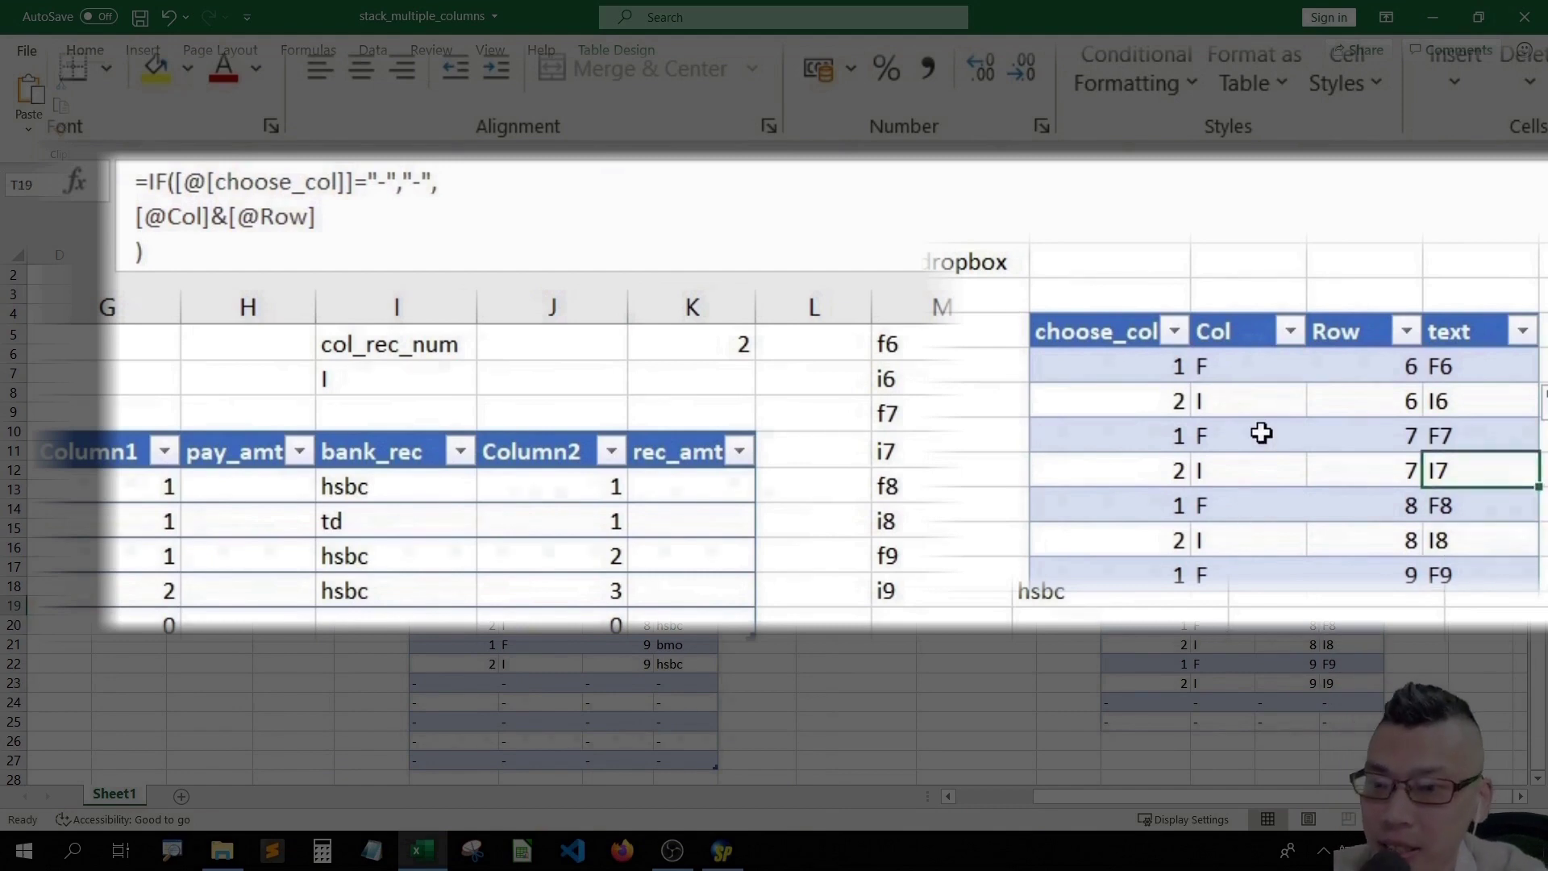
- Enter the heading example_list in the cell beside the get_result heading
key(Left)
key(Left)
key(Left)
key(Left)
key(Left)
key(Left)
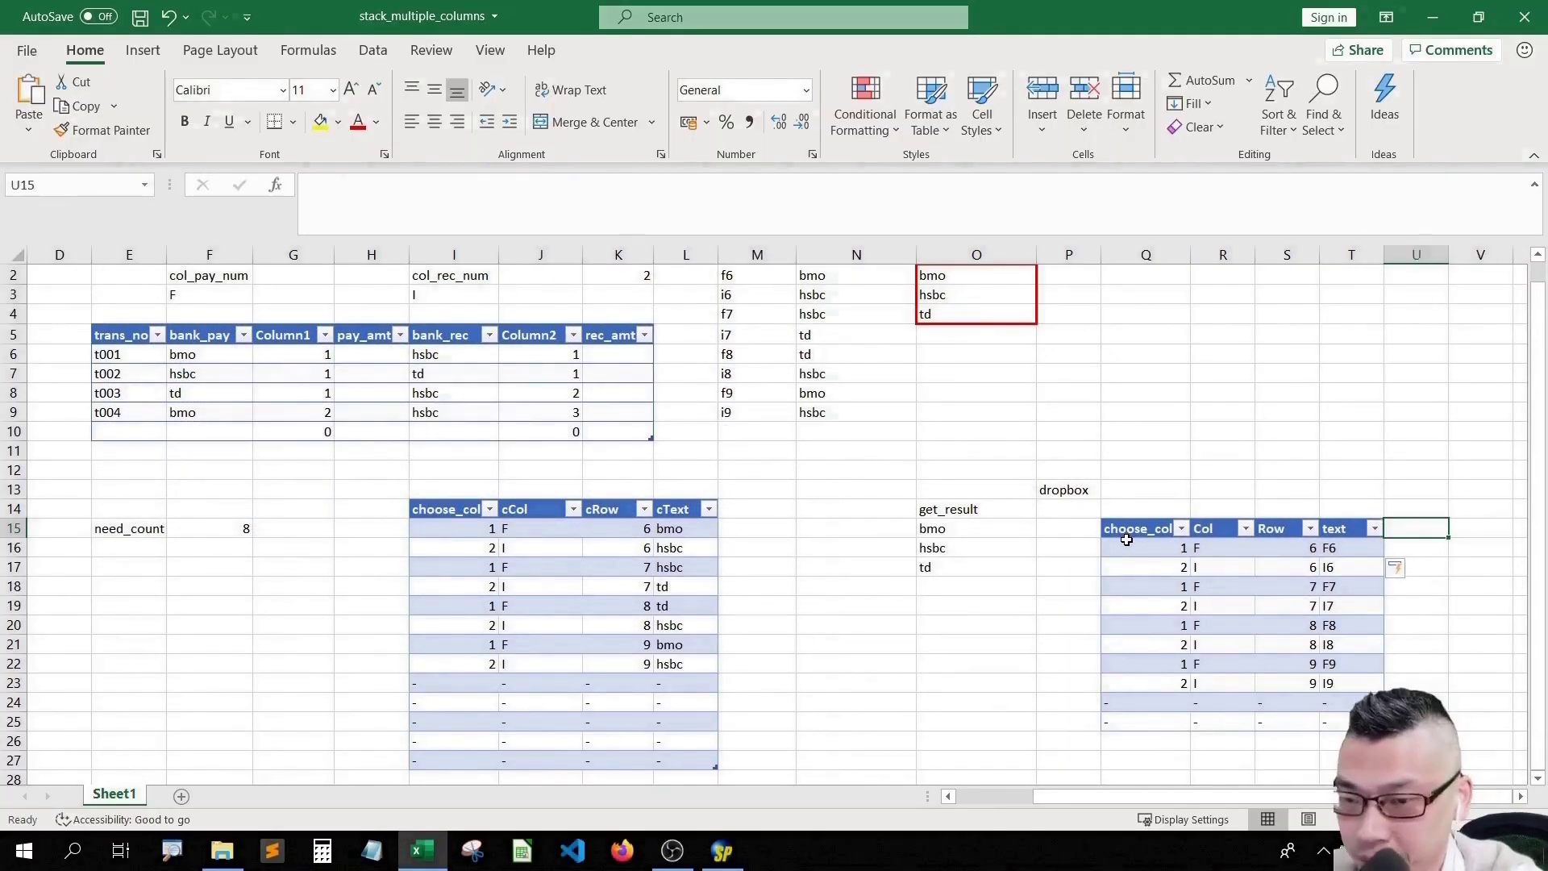
key(Up)
key(Down)
key(Down)
key(Up)
key(Up)
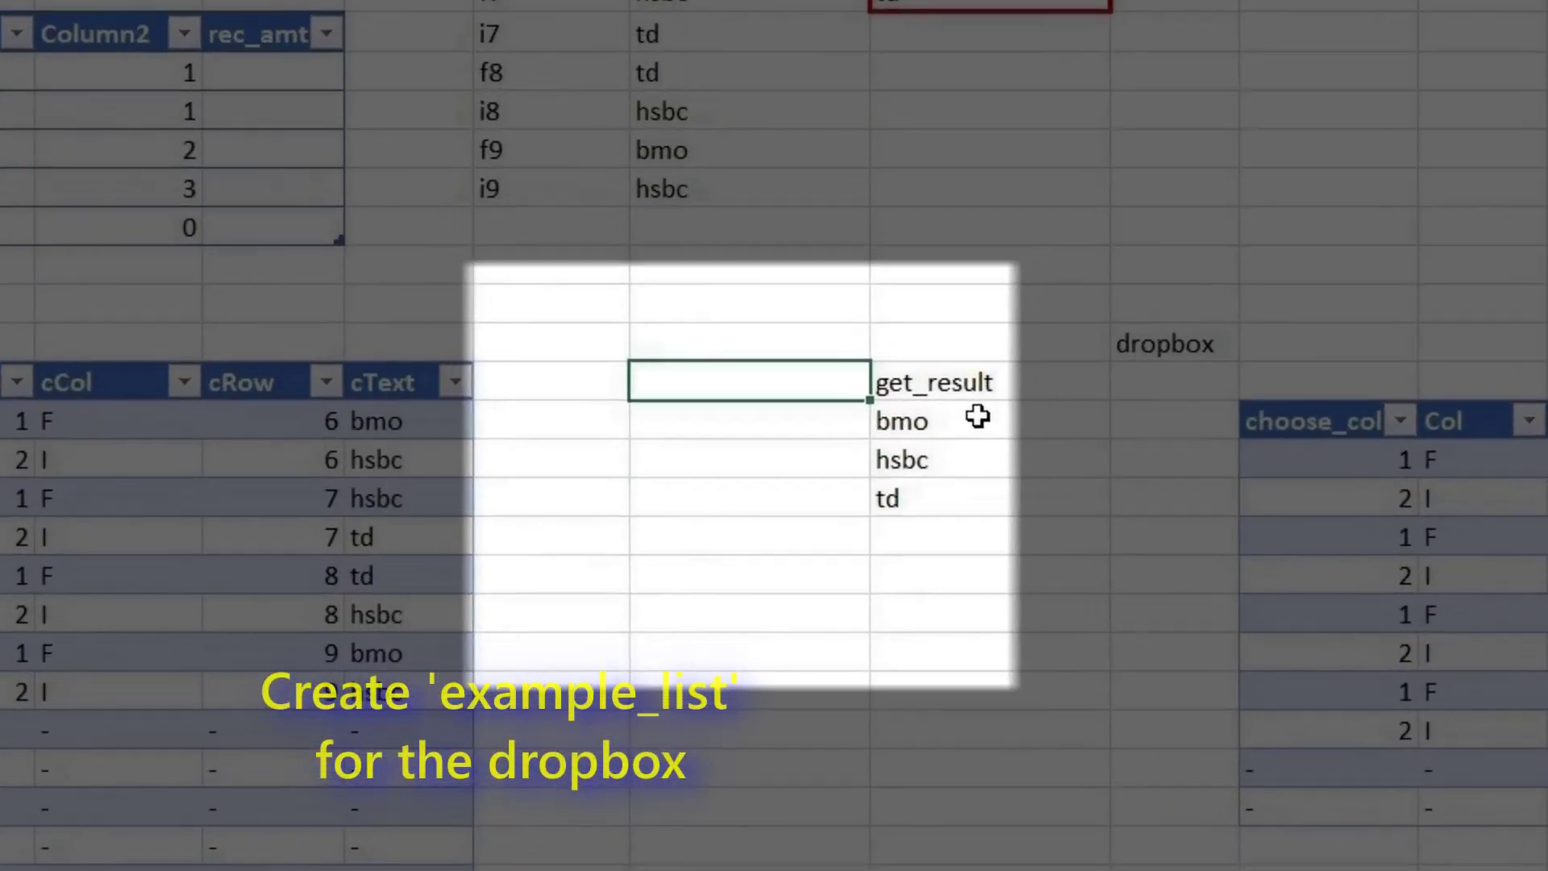
text(exa)
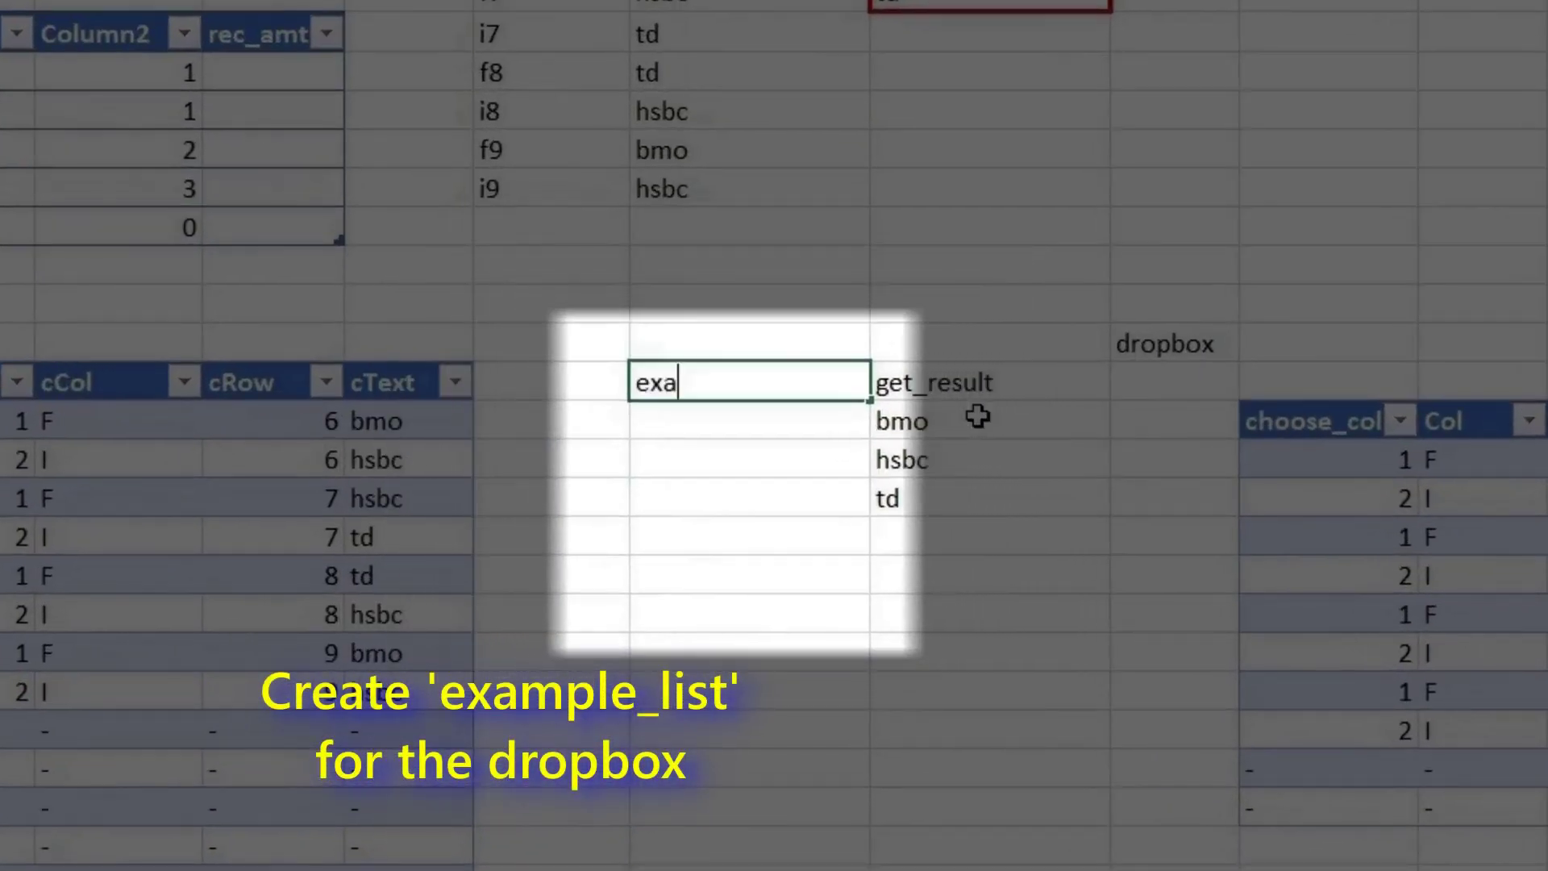
key(Return)
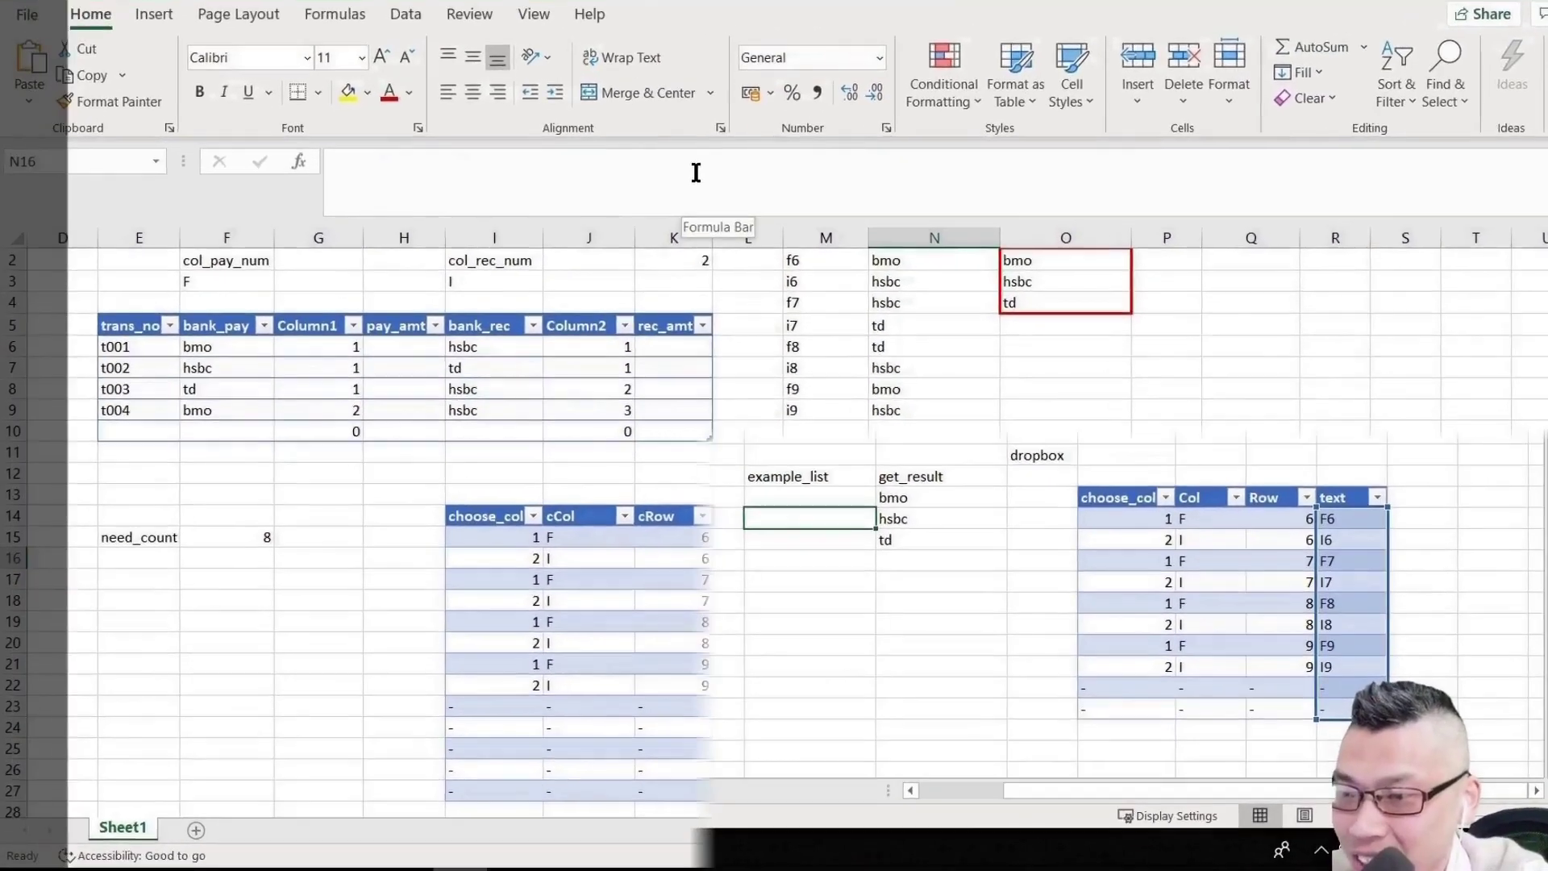
key(Left)
key(Left)
key(Up)
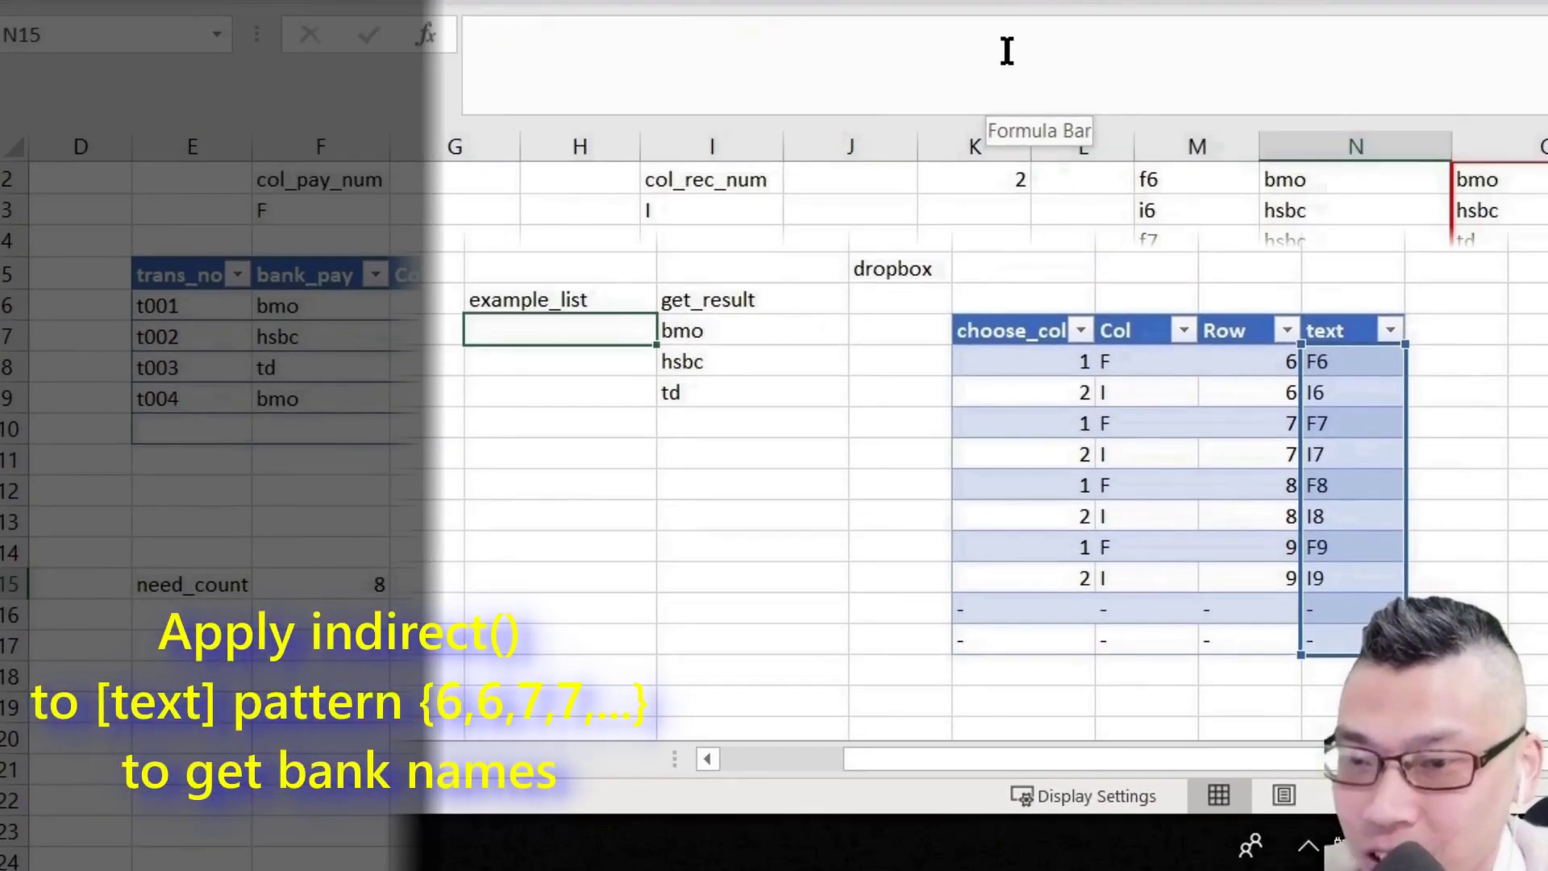
key(Right)
key(Right)
key(Right)
key(Right)
key(Right)
key(Right)
key(Right)
key(Right)
key(Down)
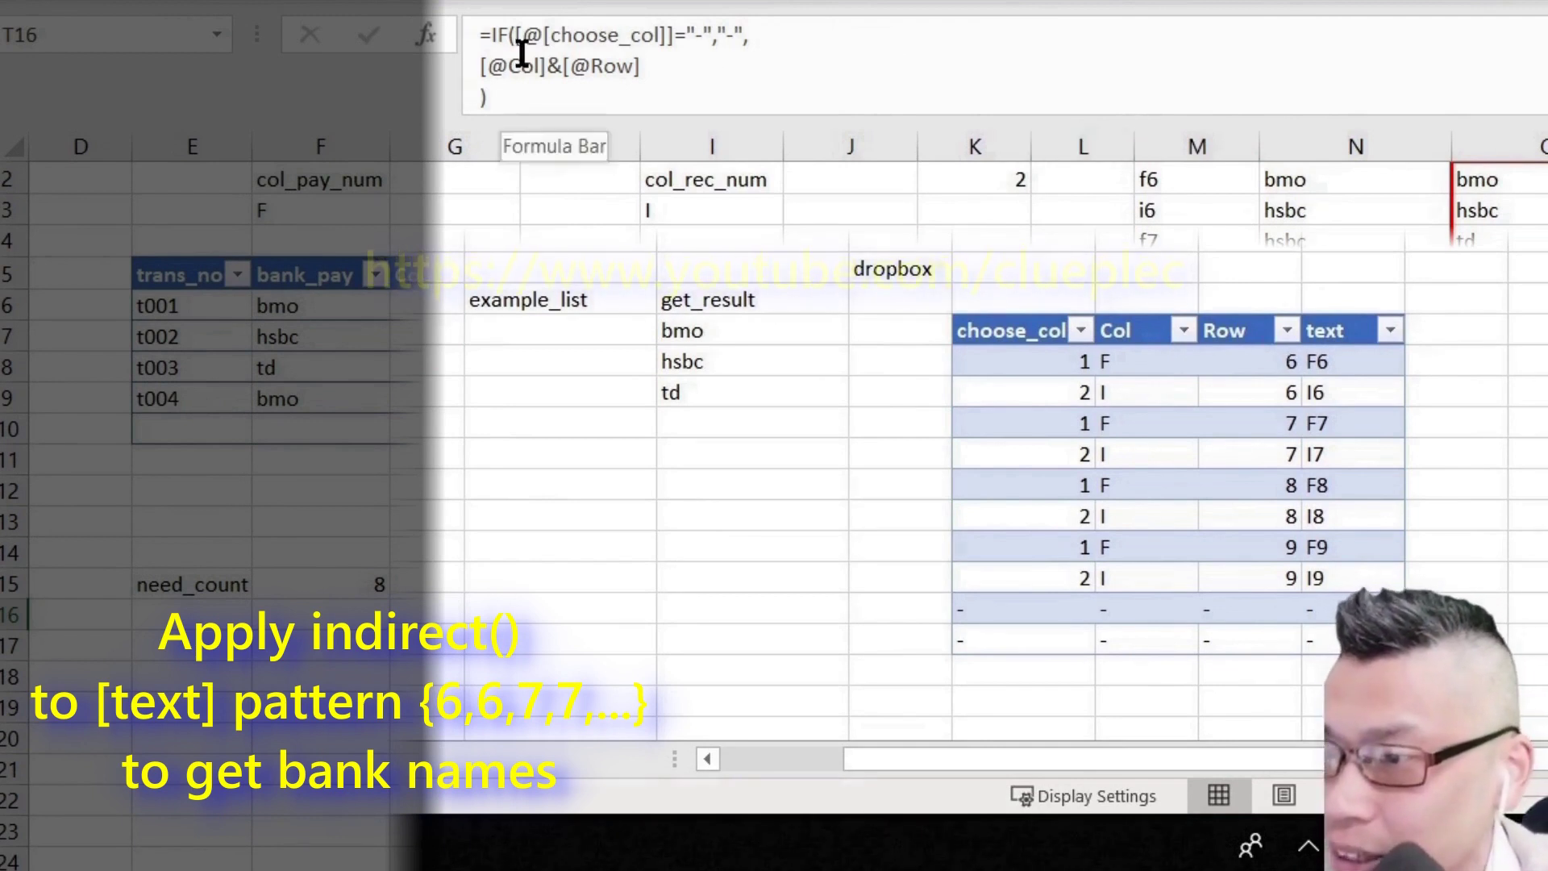
click(494, 63)
text(indirec)
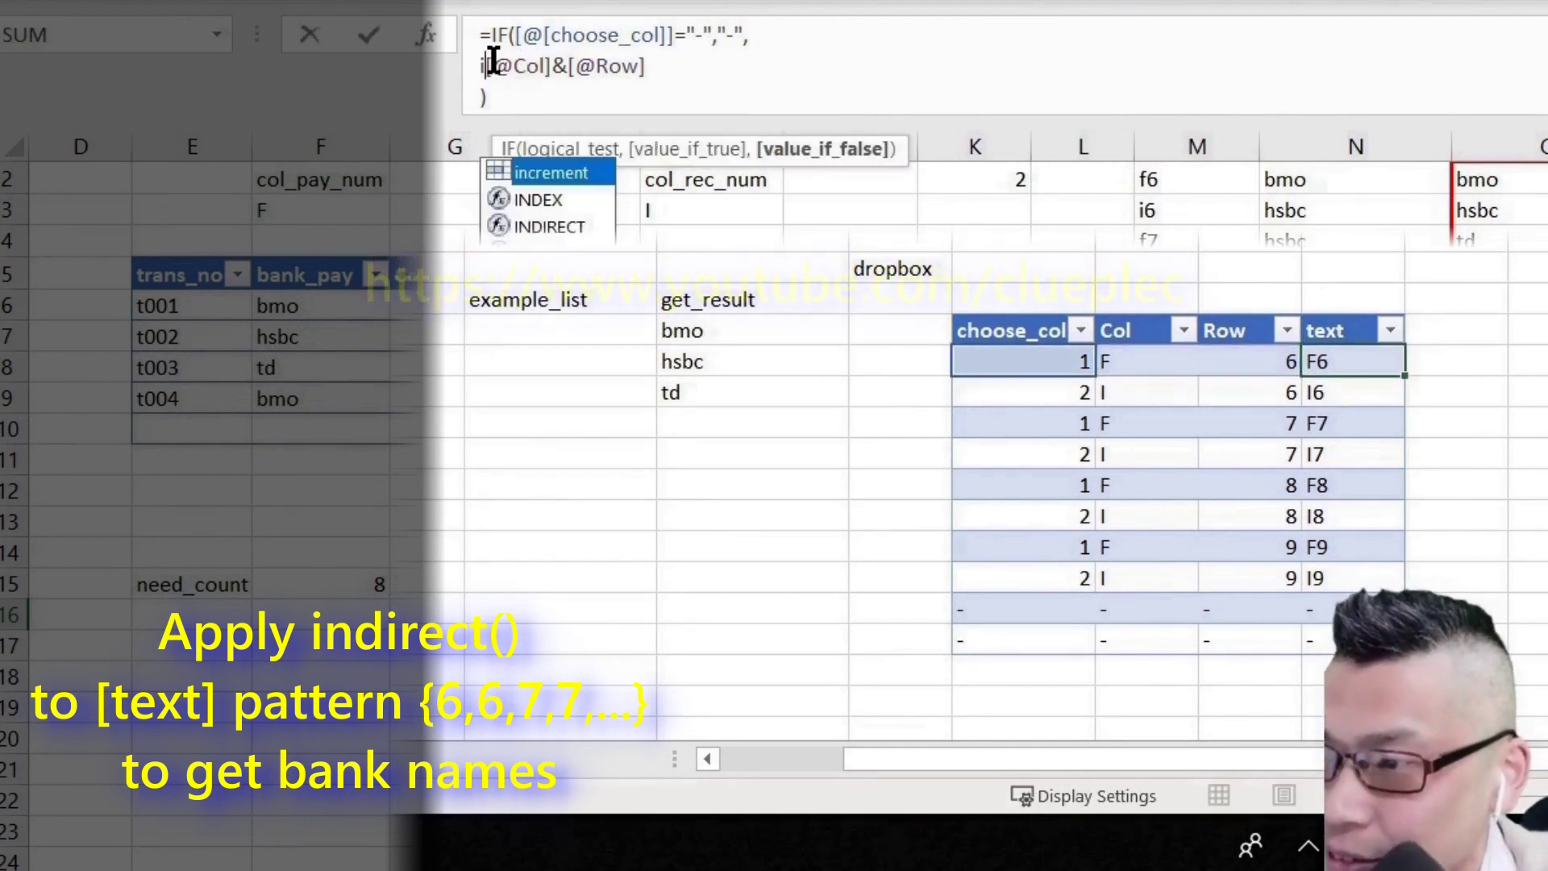
text(t()
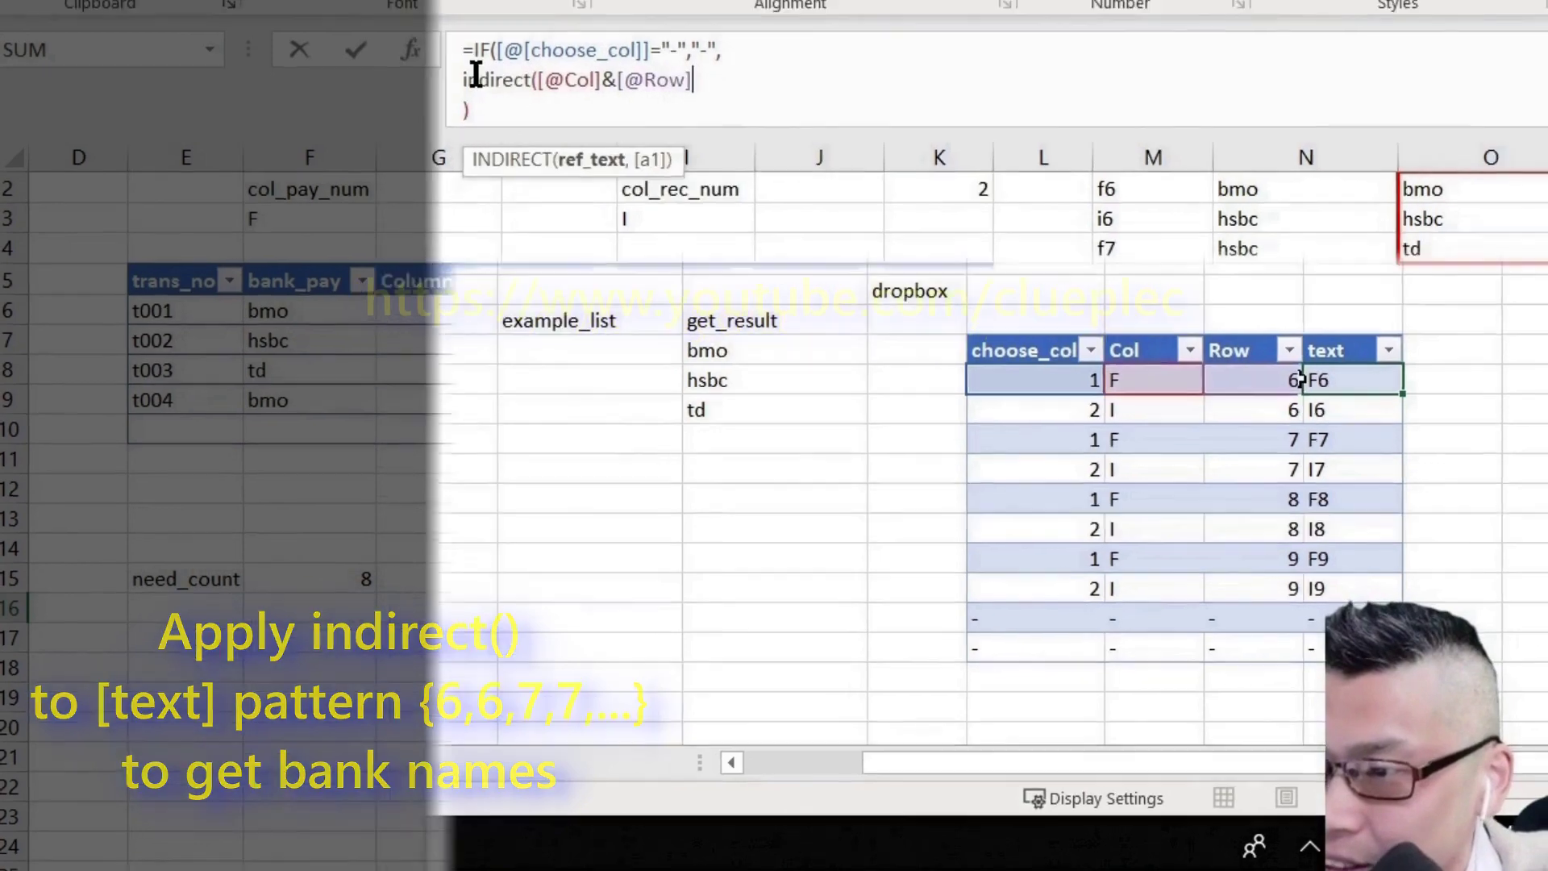
key(End)
text())
key(Return)
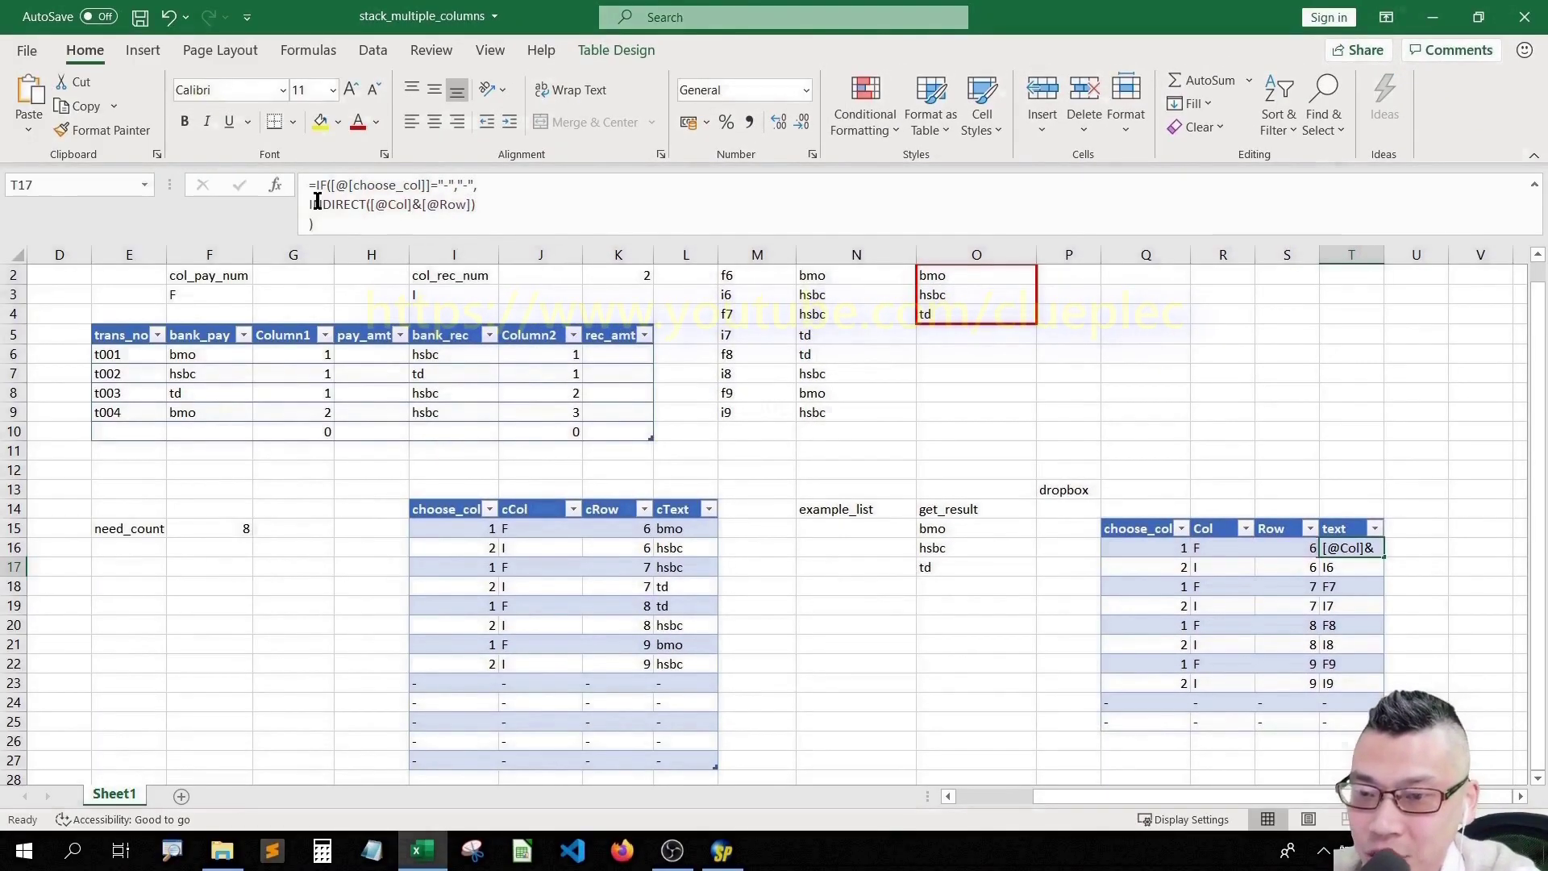
key(Up)
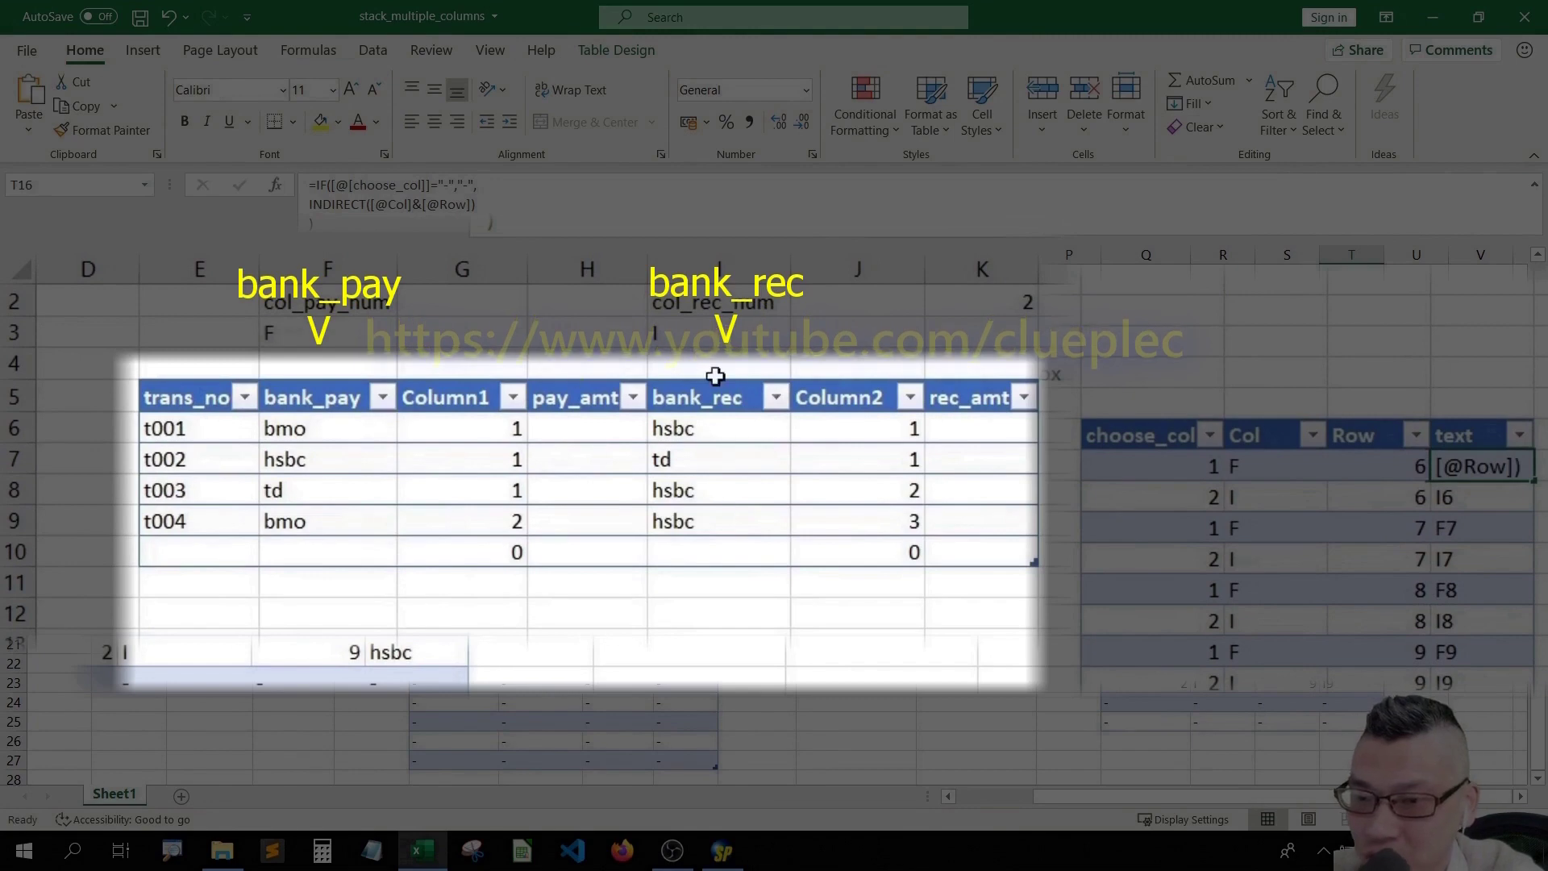
key(Return)
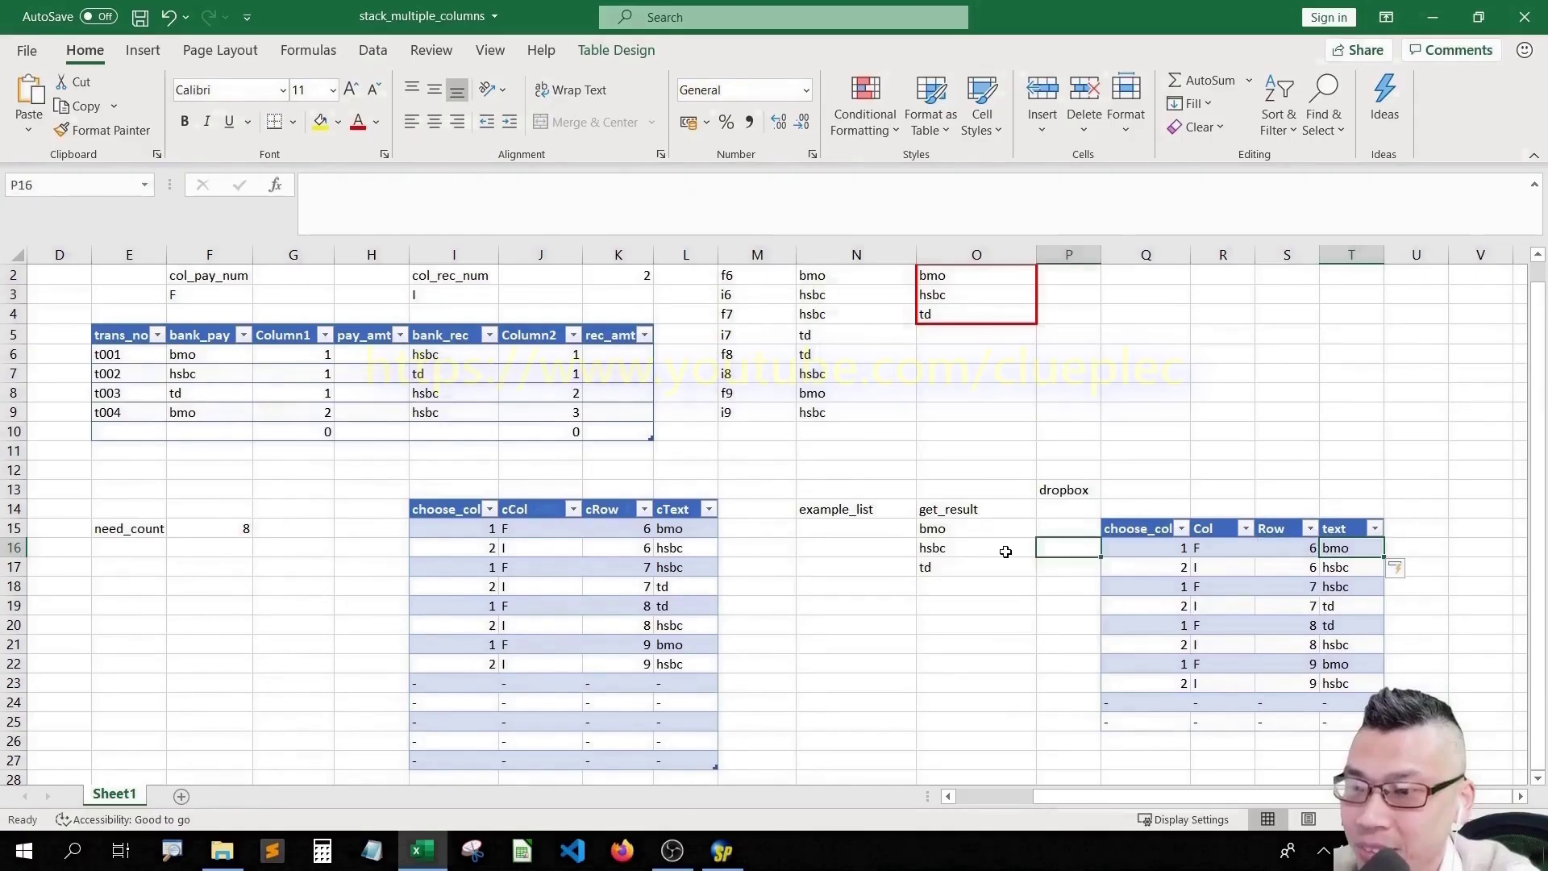
- Start a FILTER formula in the cell below example_list with Table4[text] as the array
key(Up)
click(842, 512)
key(Down)
text(=)
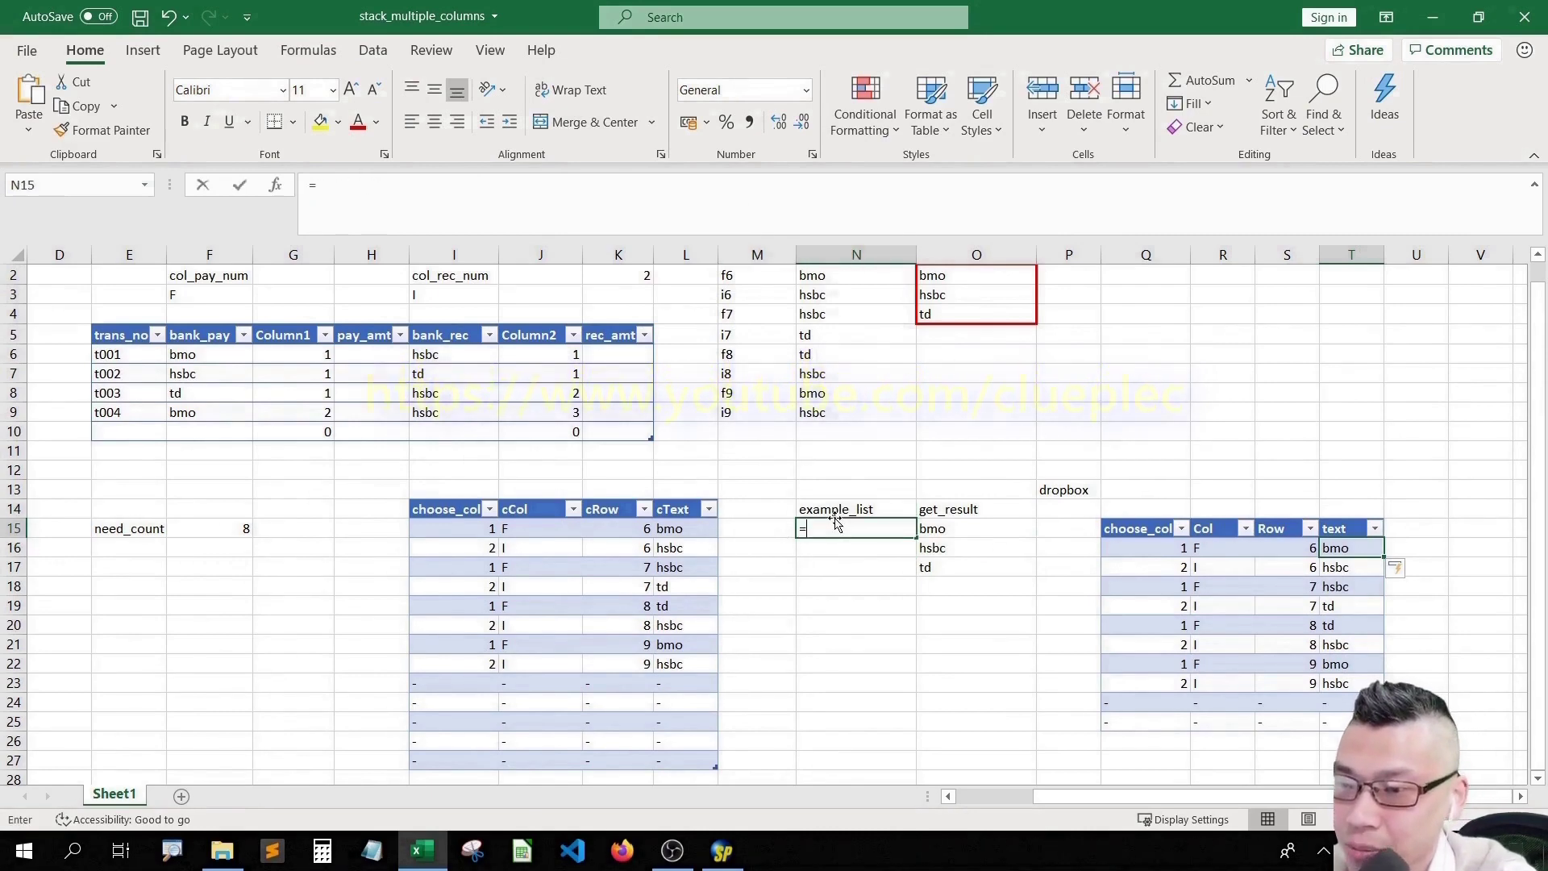
text(filt)
text(er()
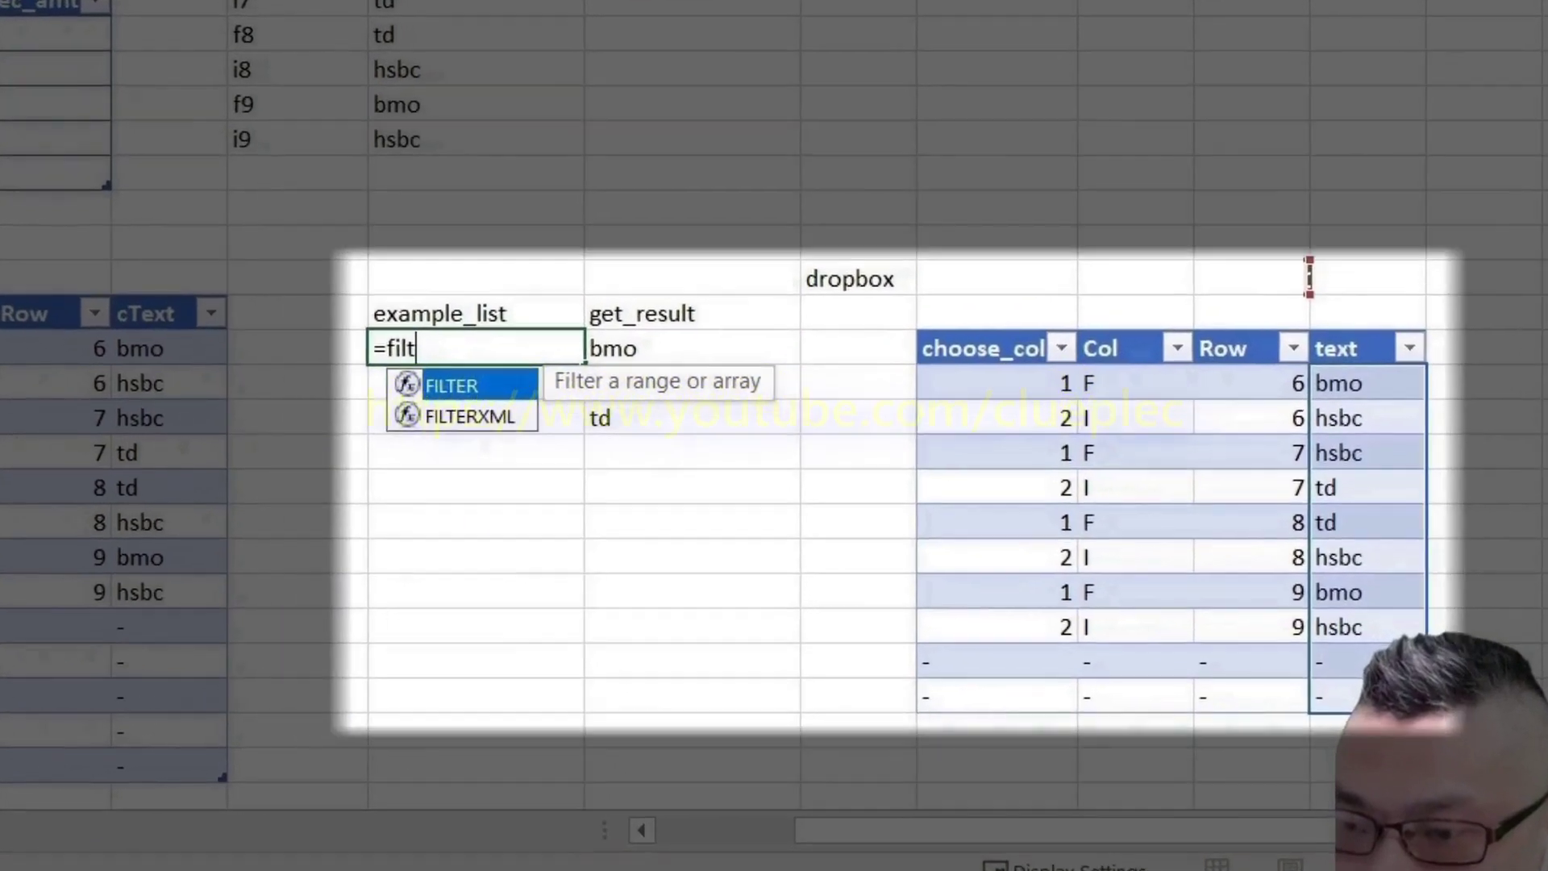
text(T13)
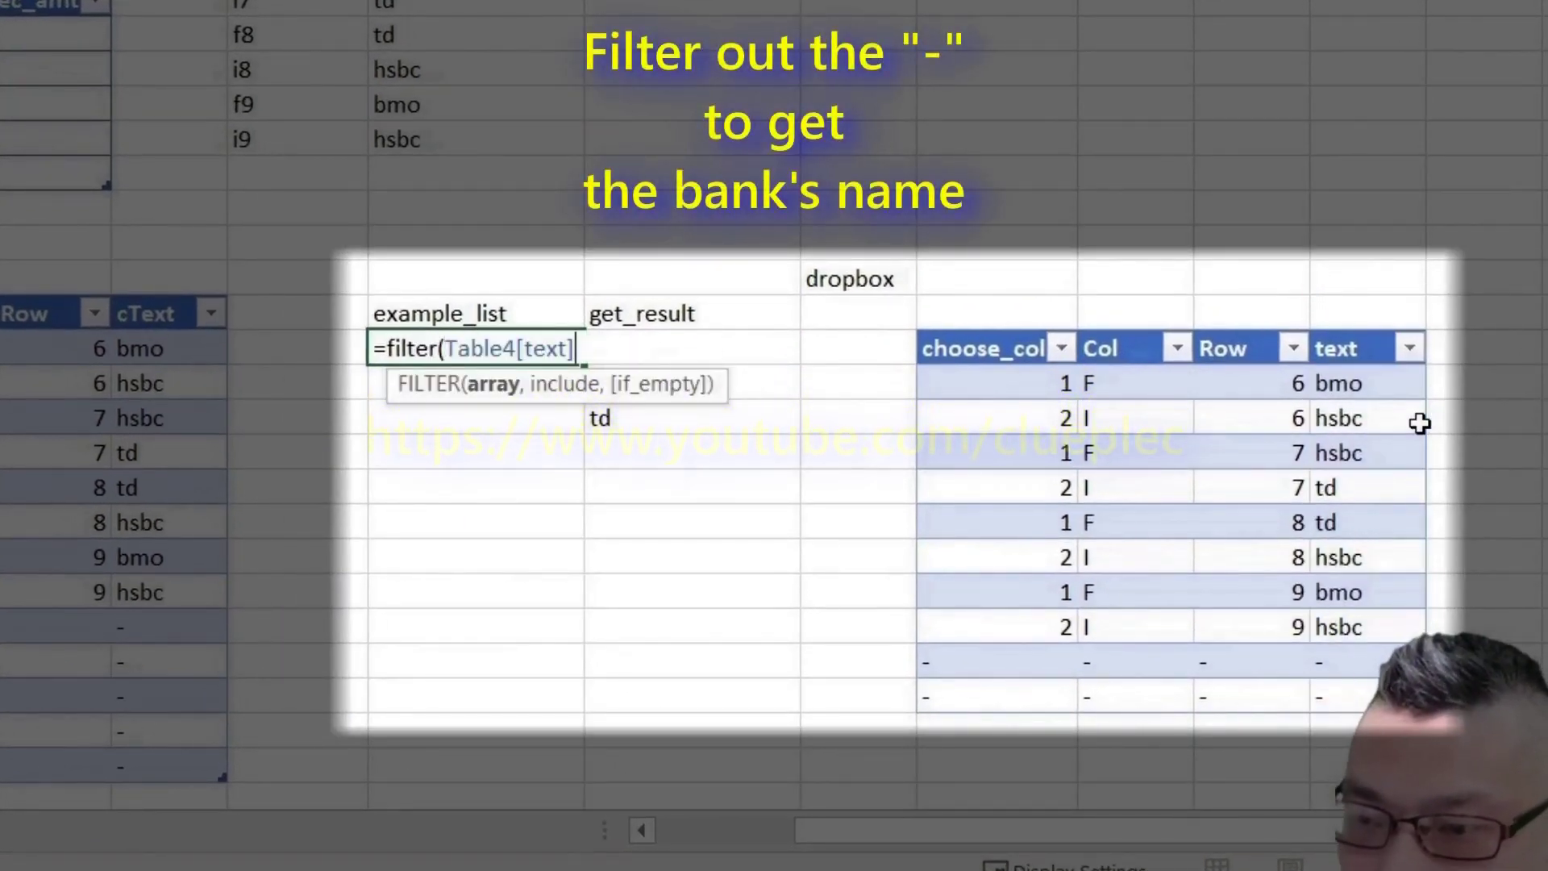
- Set the FILTER's include condition to Table4[text]<>"-" and enter the formula
text(,)
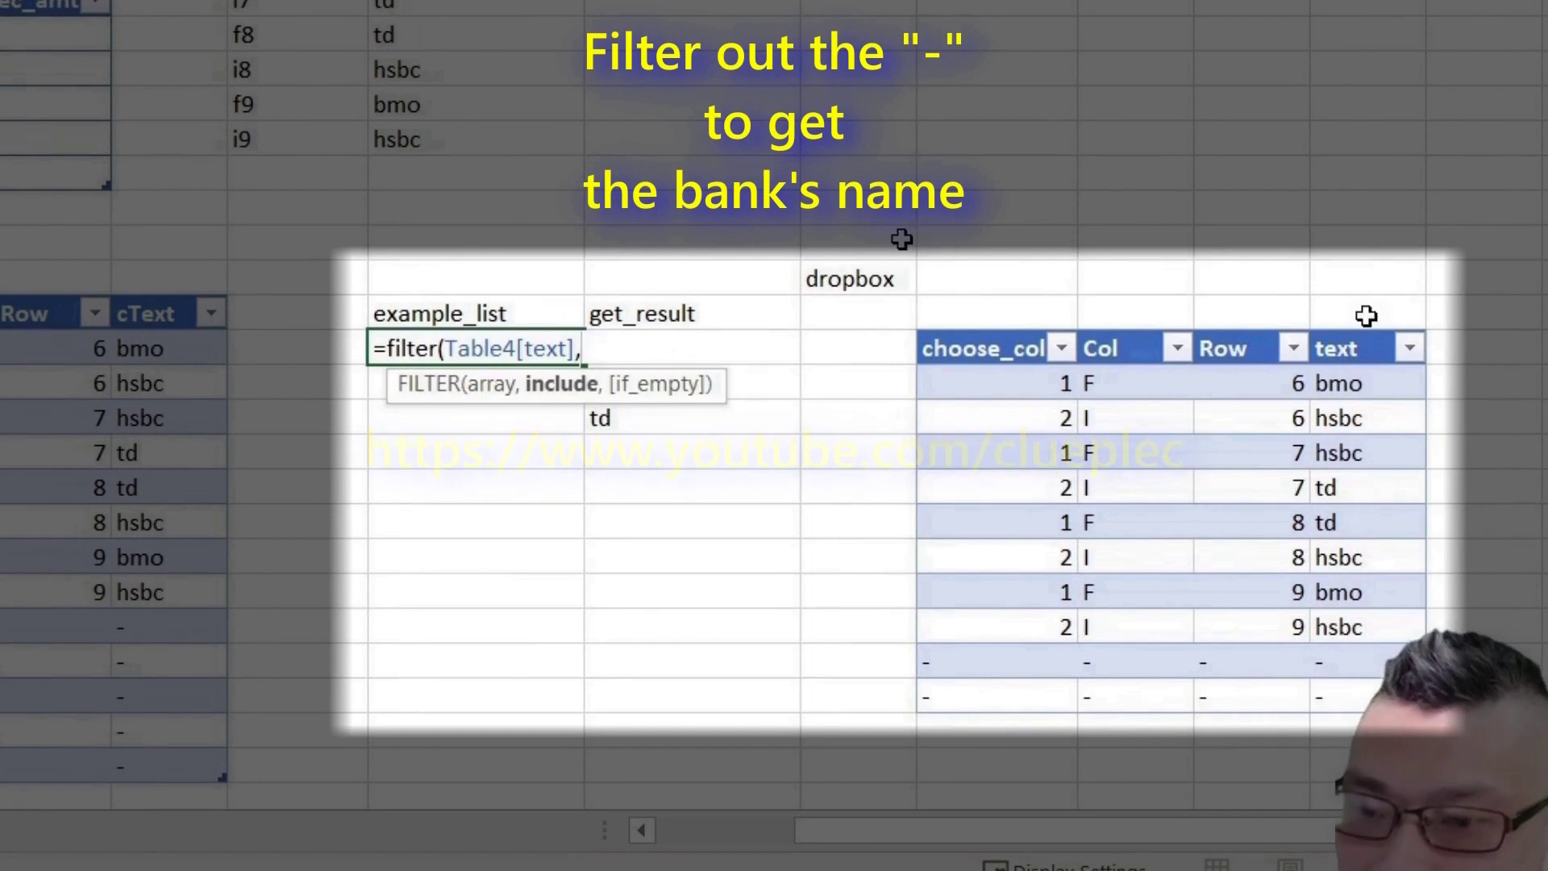
key(Down)
key(Down)
key(Down)
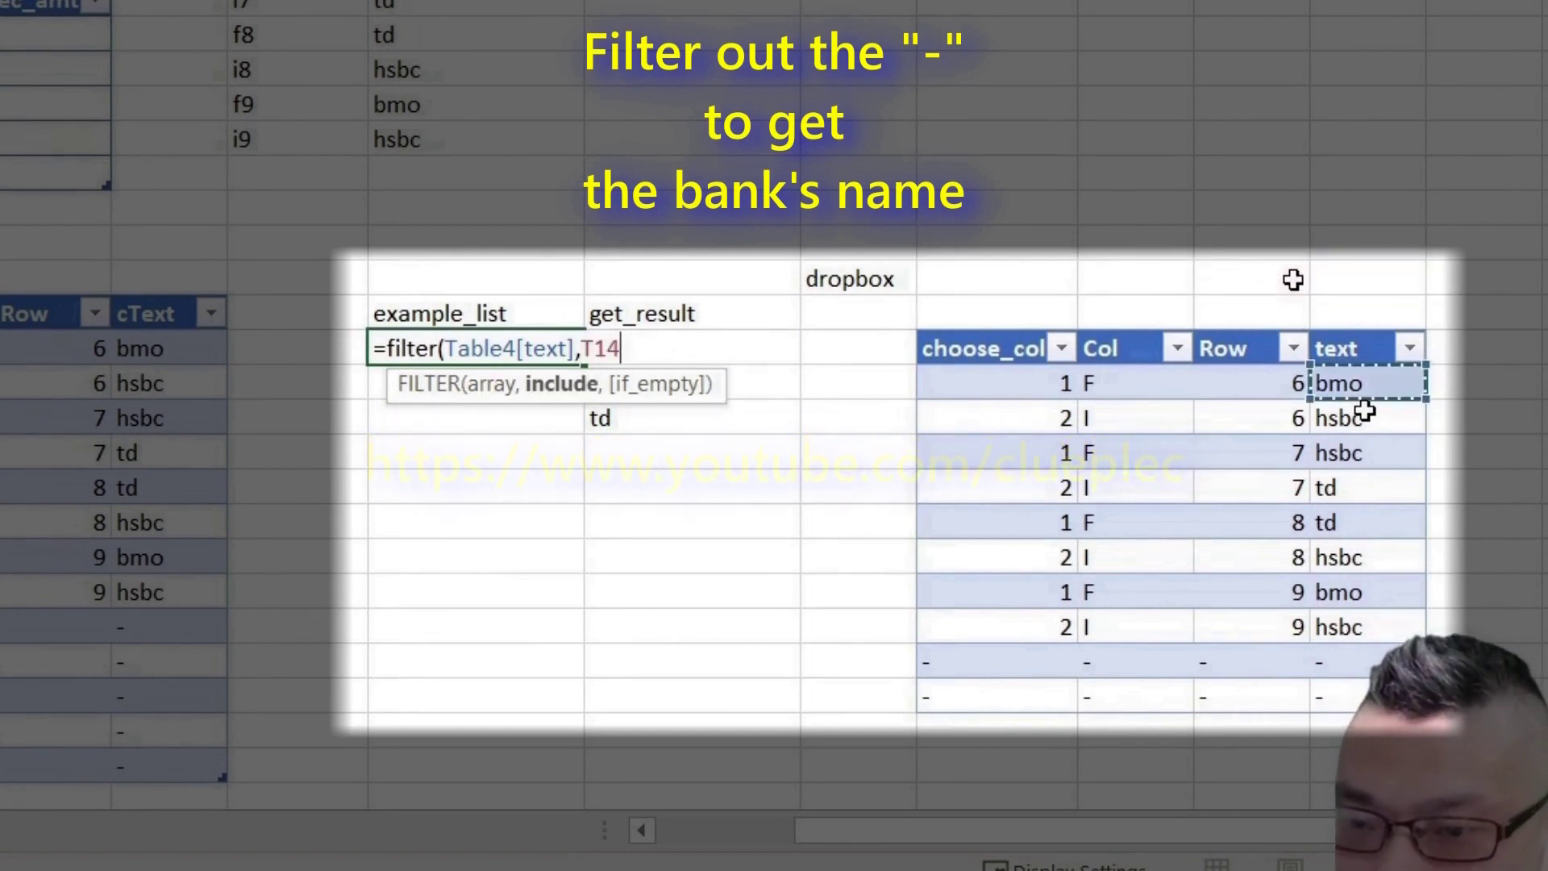
key(ctrl+shift+Down)
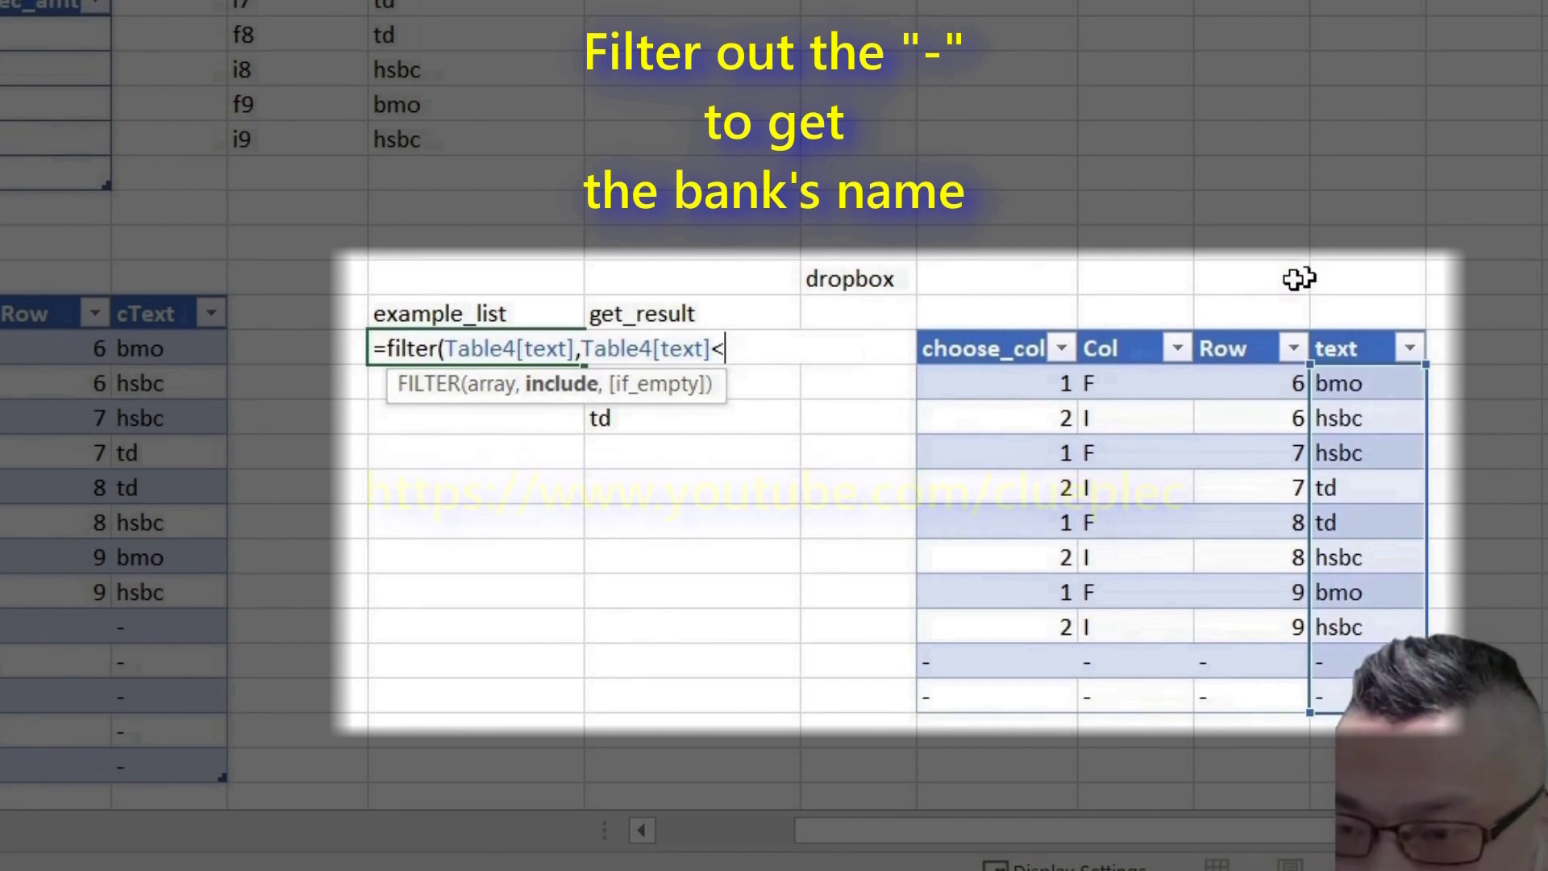
key(BackSpace)
text("-")
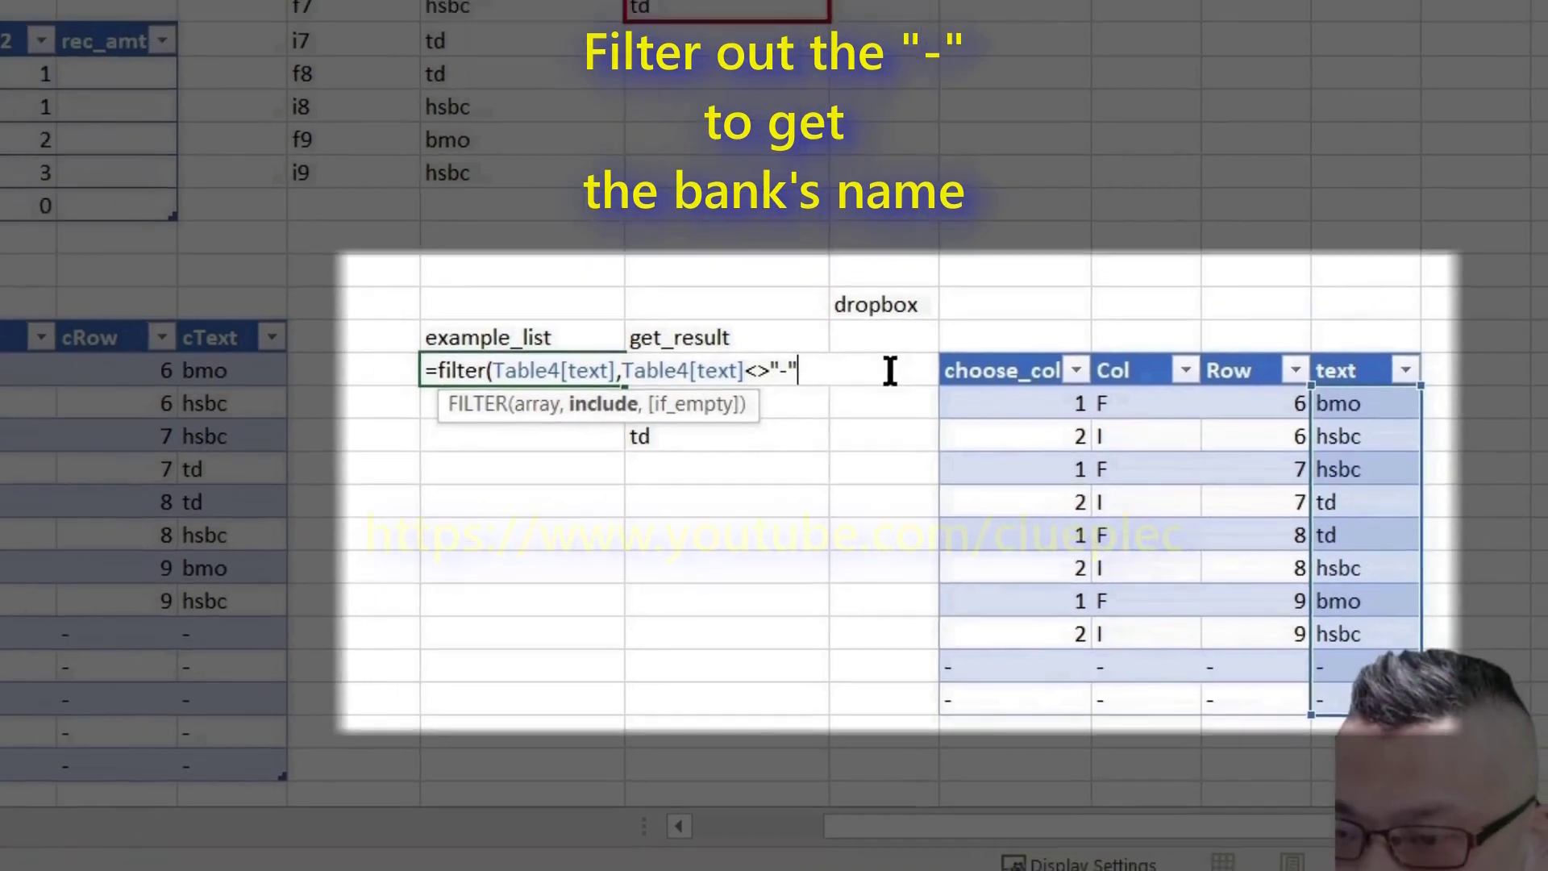
text())
key(Return)
- Wrap the FILTER formula below example_list in UNIQUE() and enter it
click(445, 353)
key(Up)
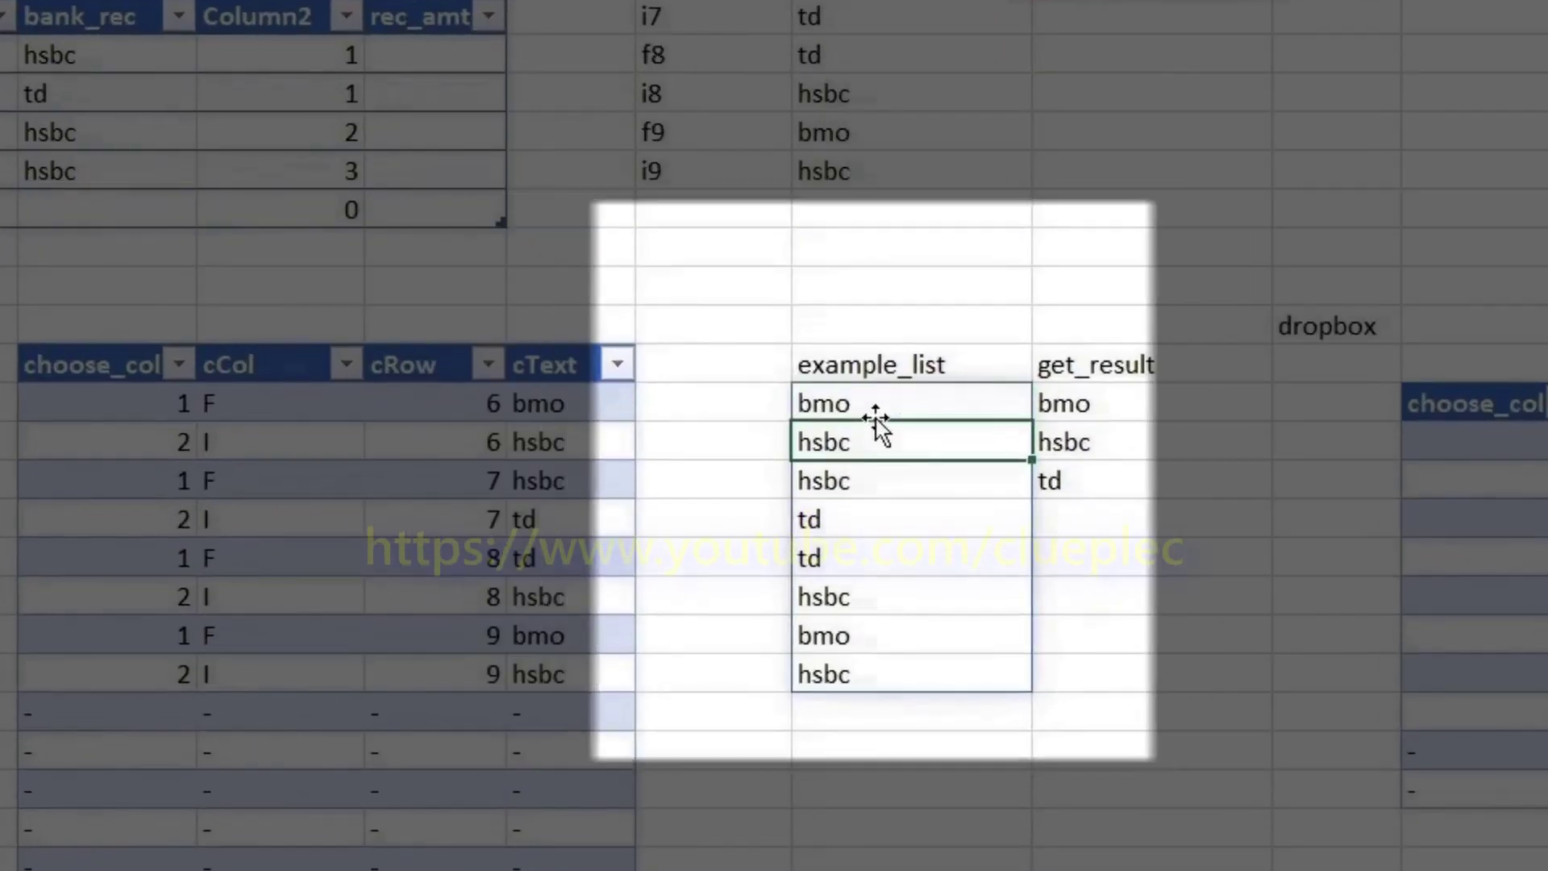
drag(869, 409, 858, 676)
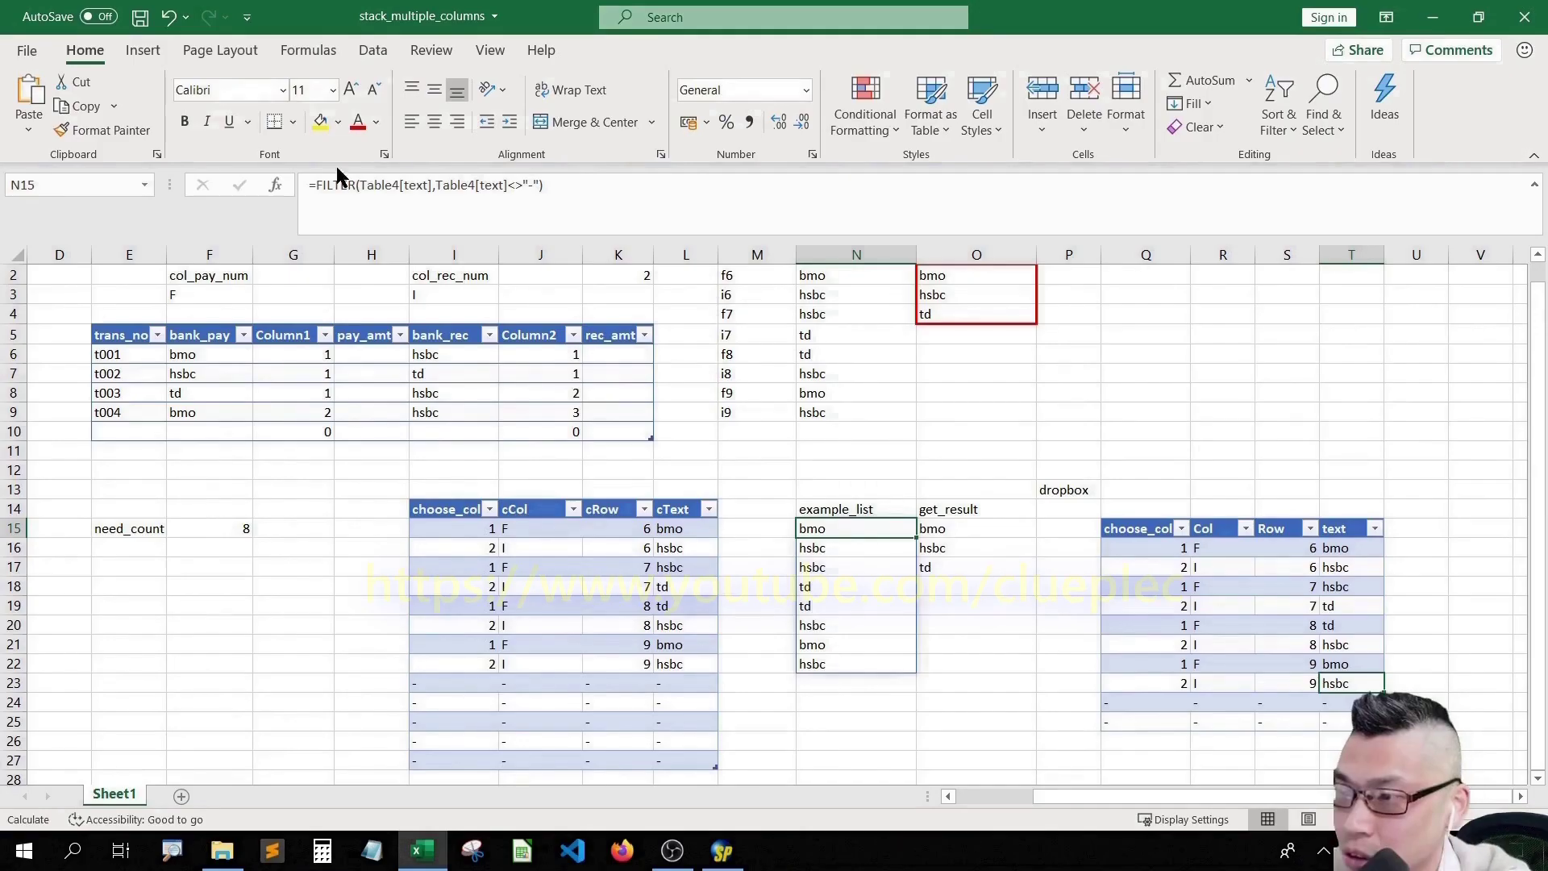
click(315, 186)
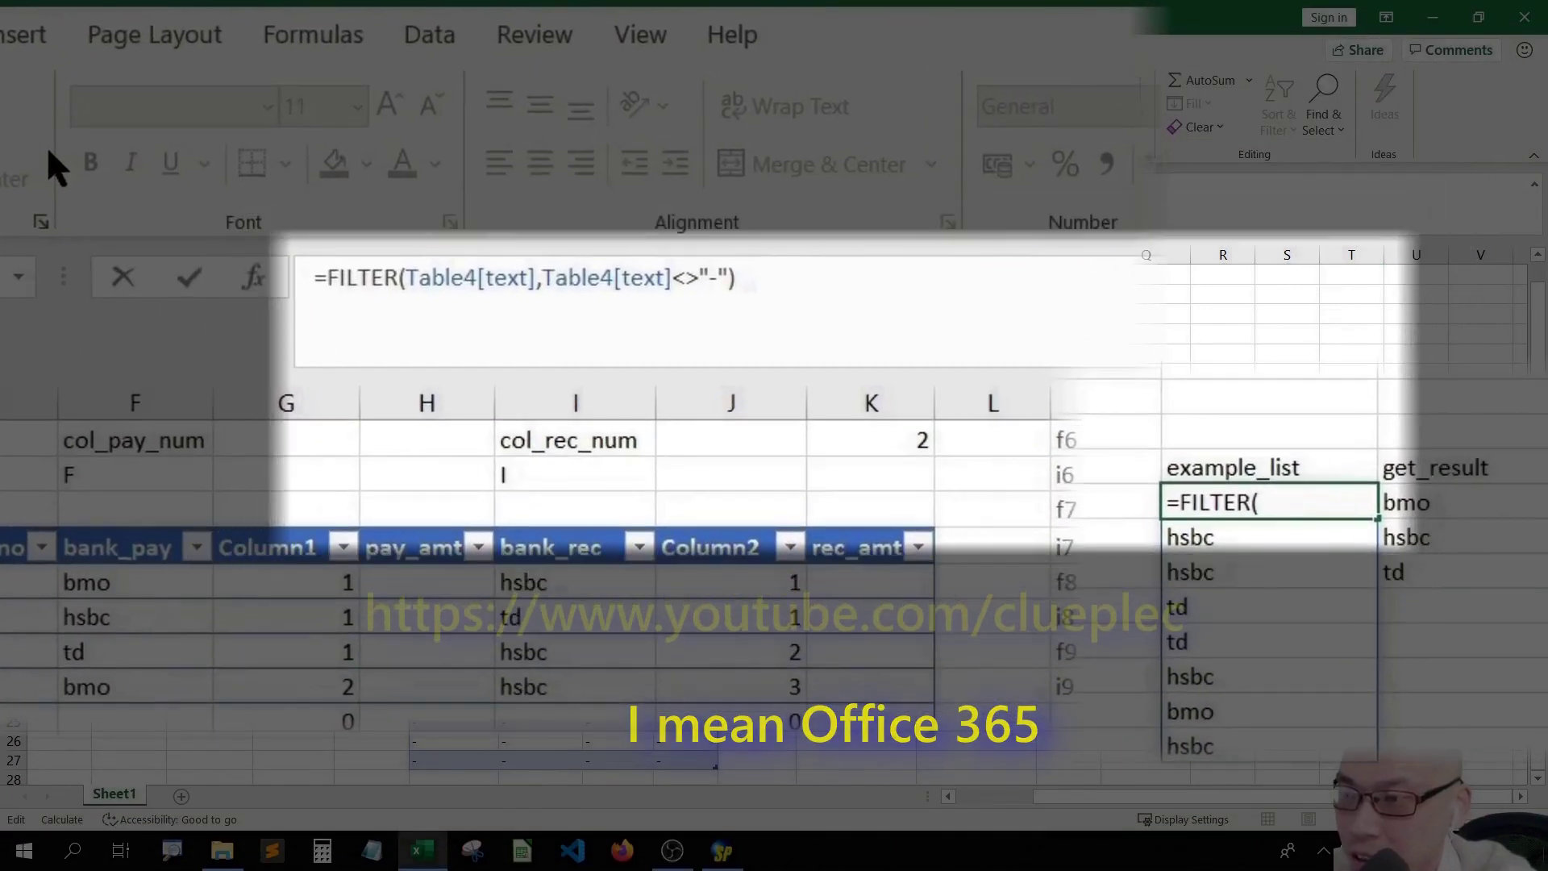
text(unique)
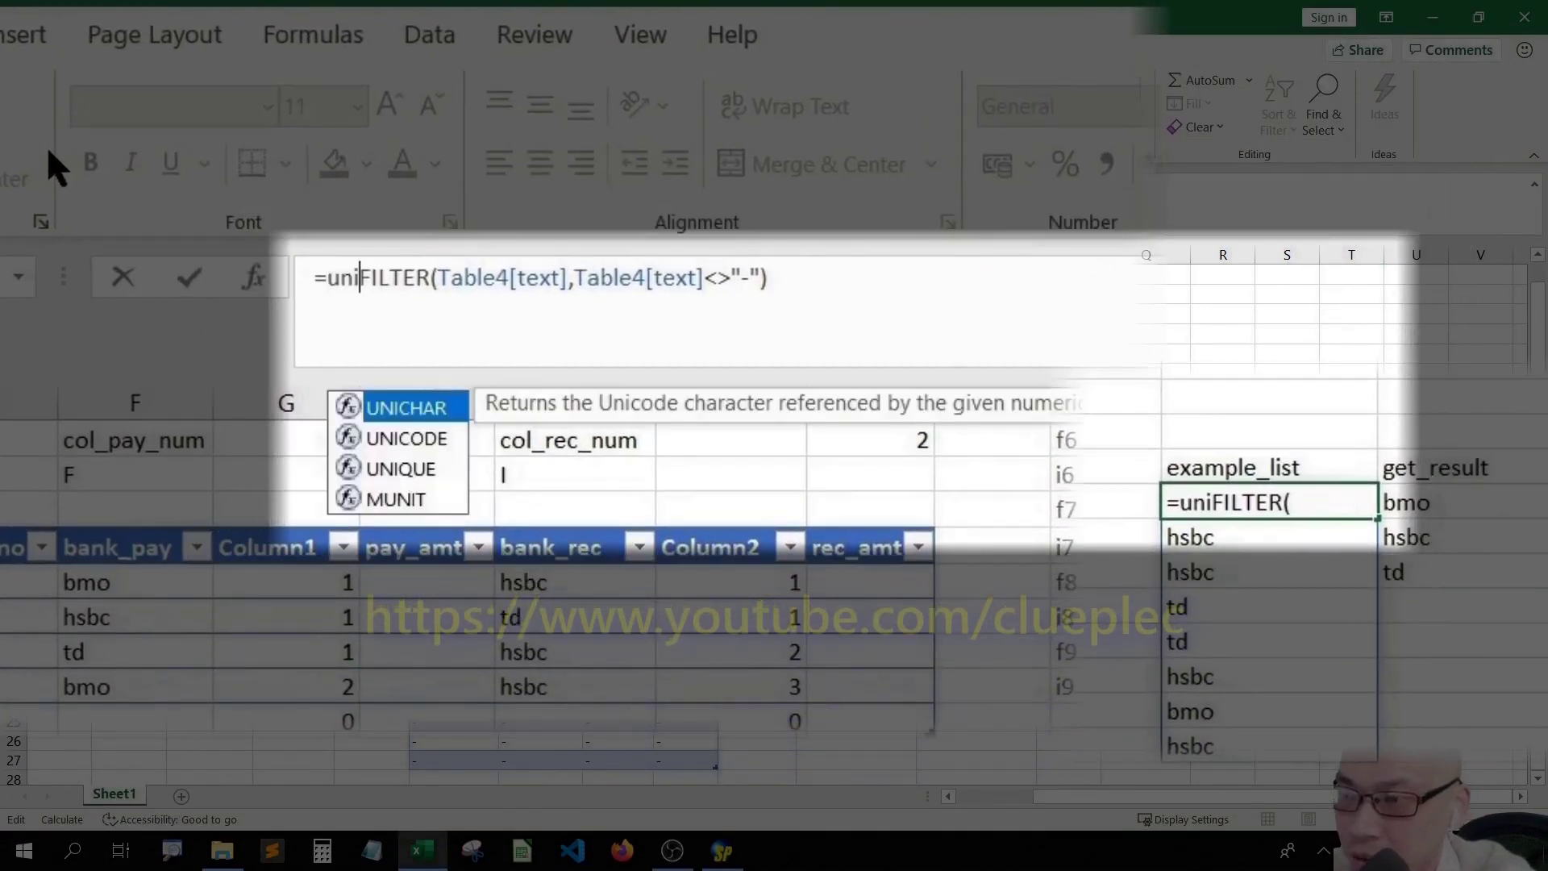
text(()
key(End)
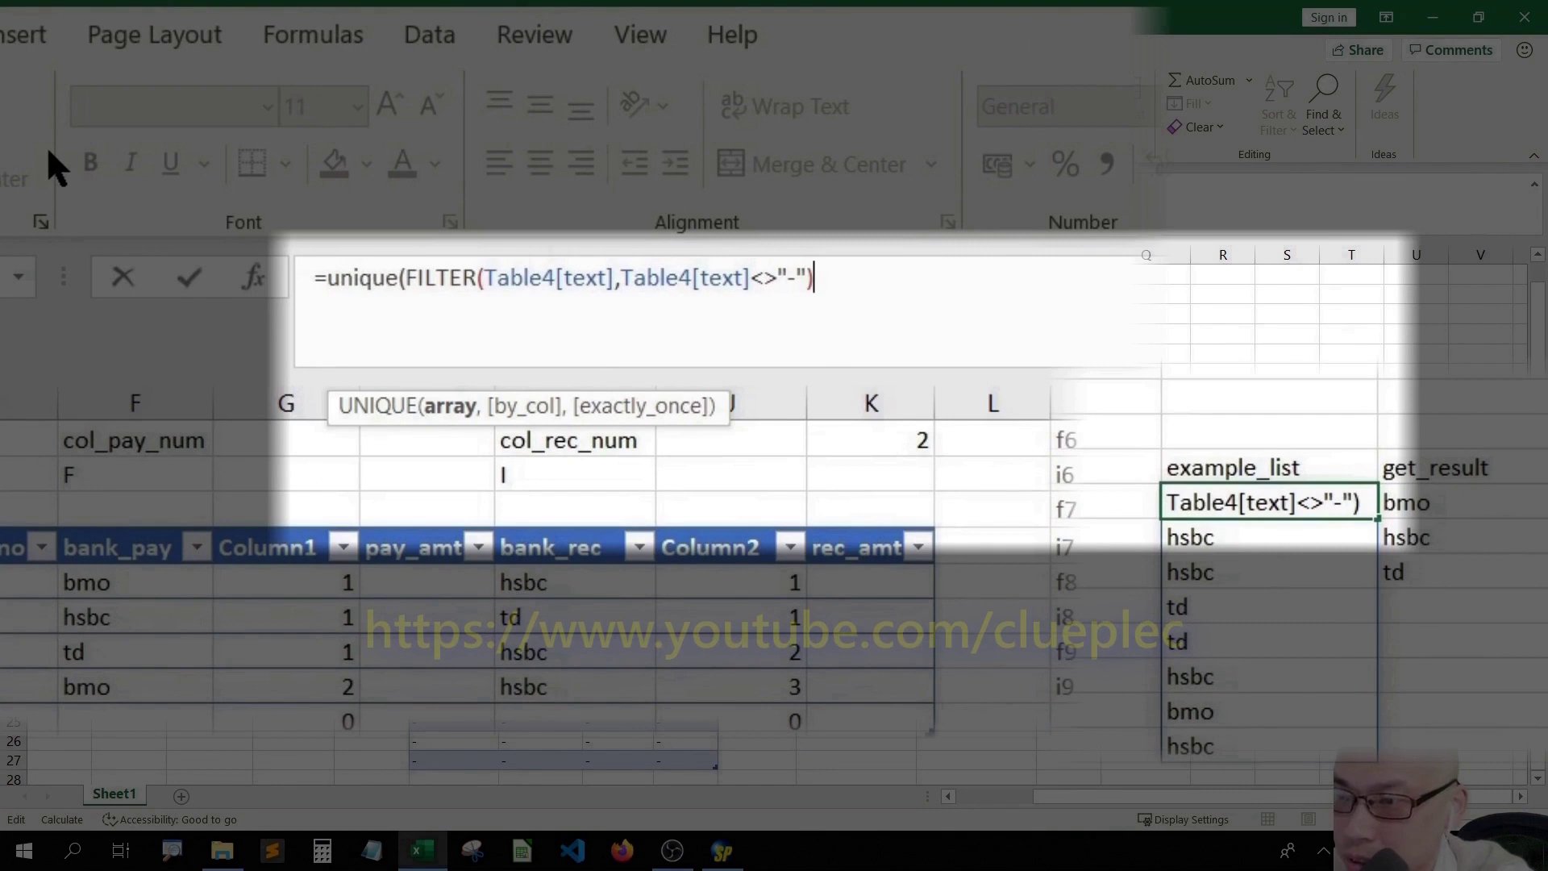
key(Return)
key(Down)
click(1287, 524)
click(1255, 512)
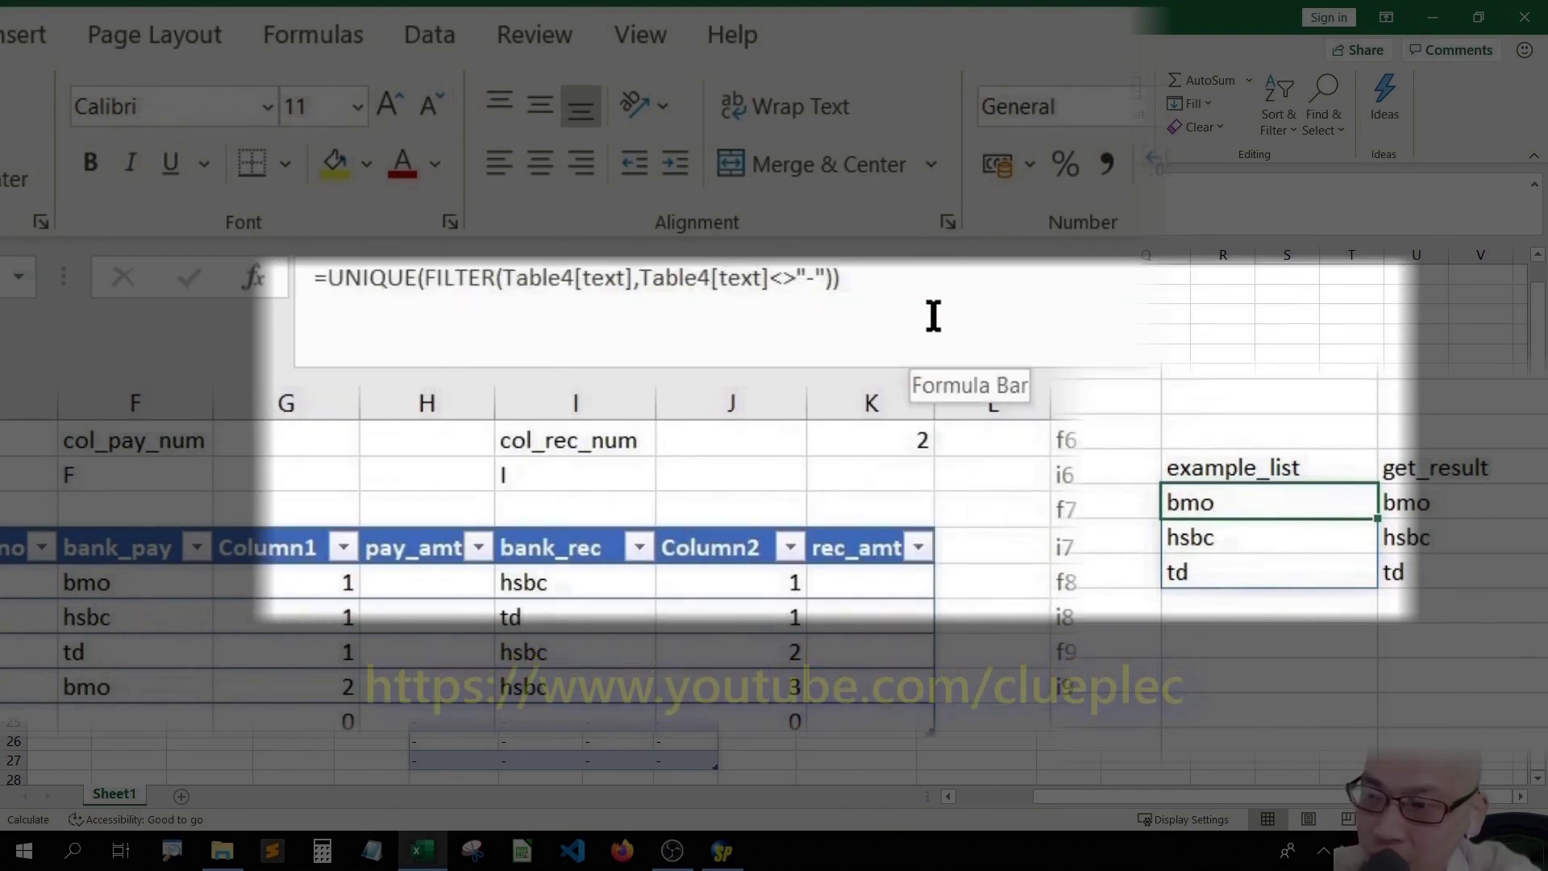
- Create a name from the example_list header and the first cell below it, using the top row as the name
key(Down)
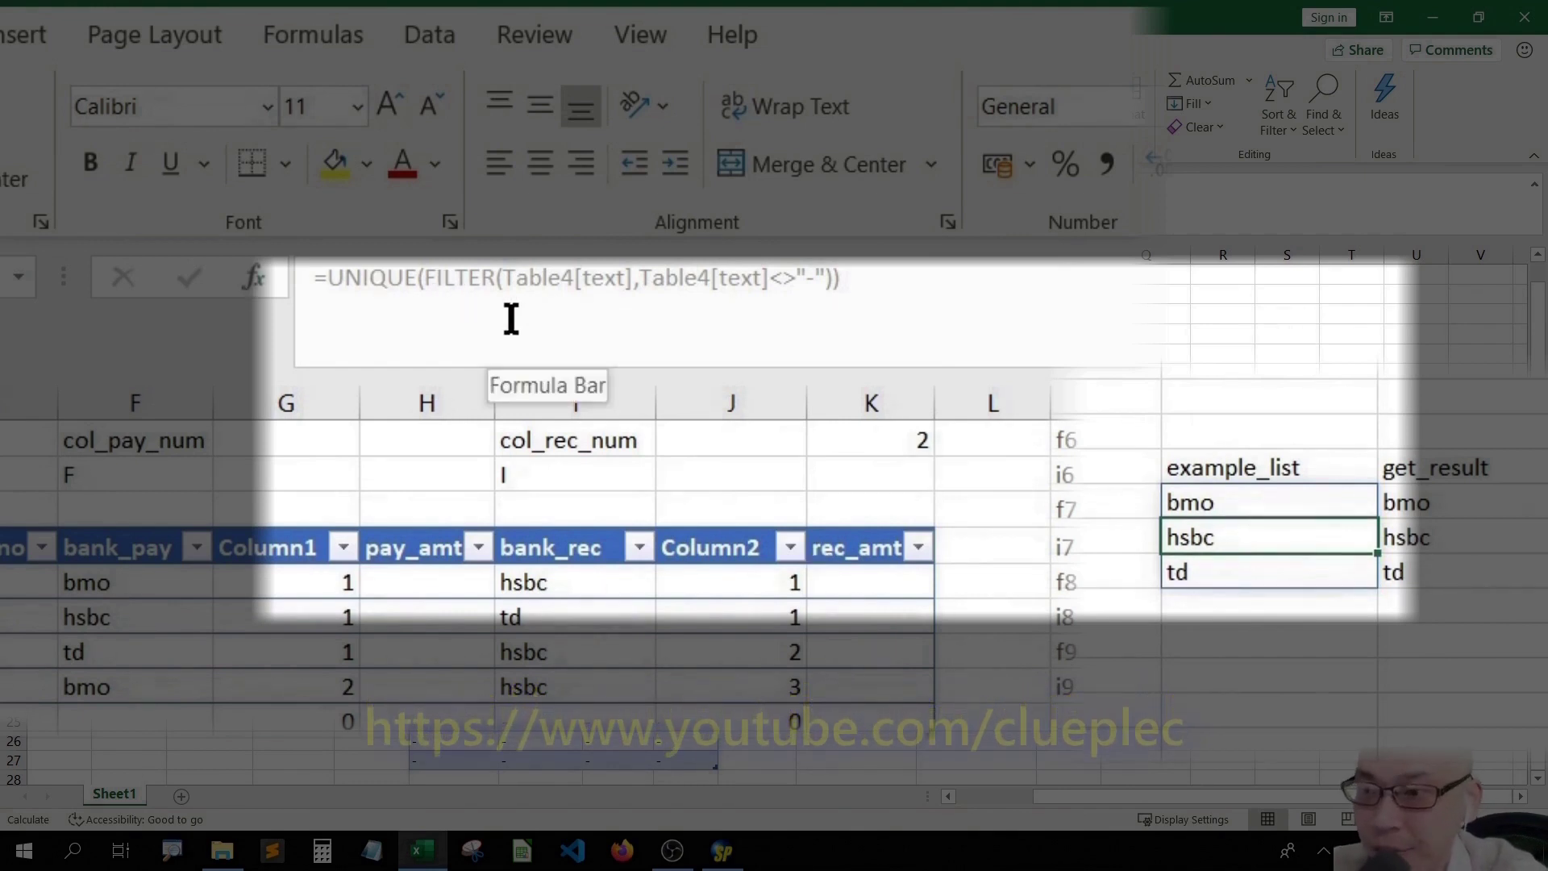
key(Up)
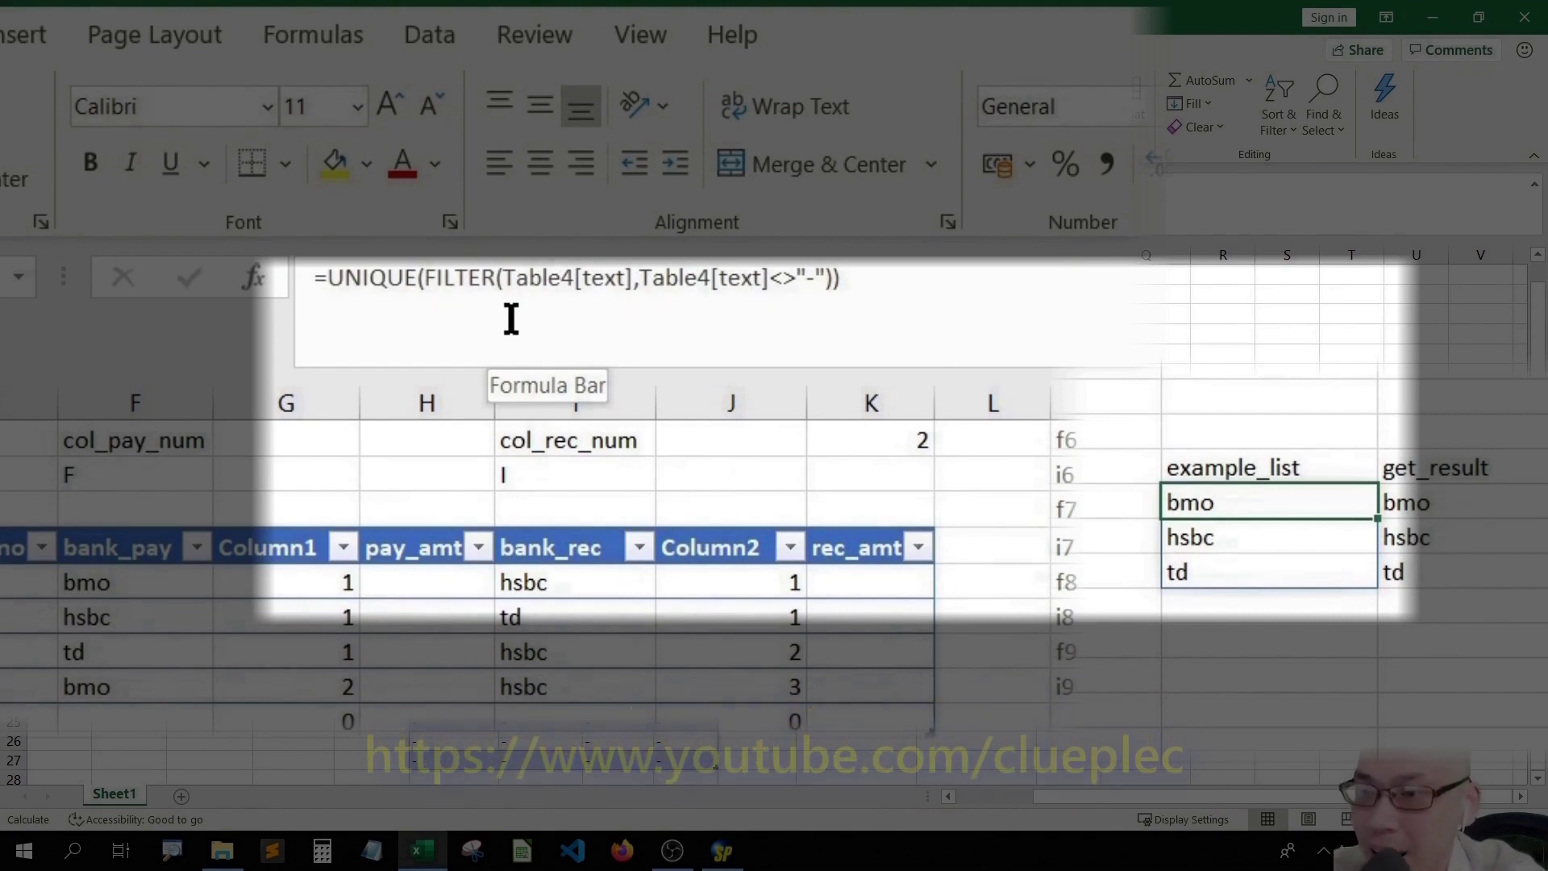
key(Up)
key(shift+Down)
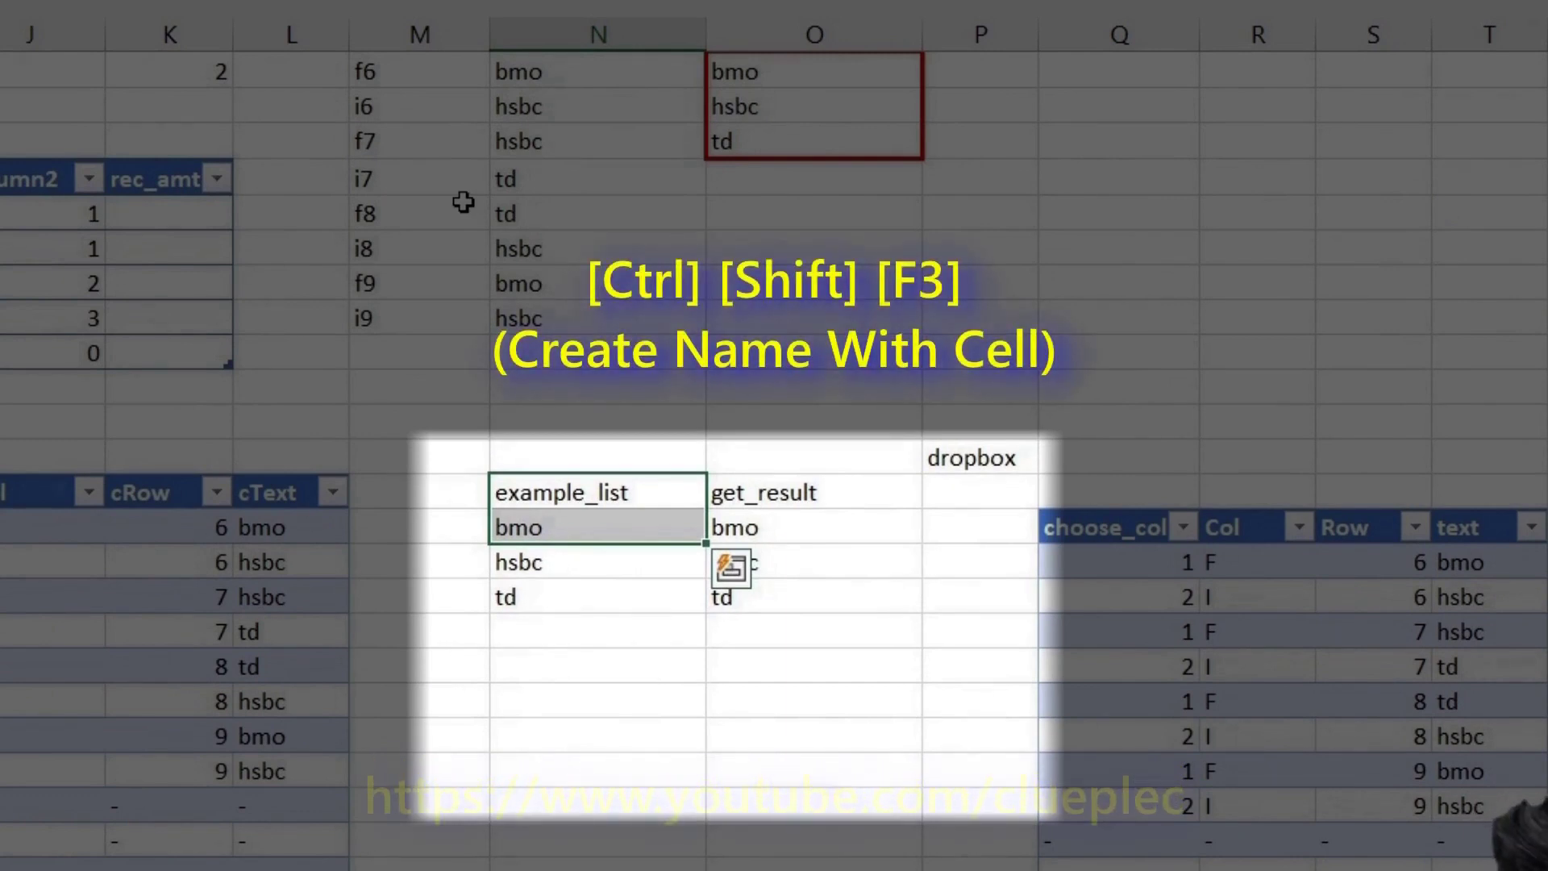
key(ctrl+shift+F3)
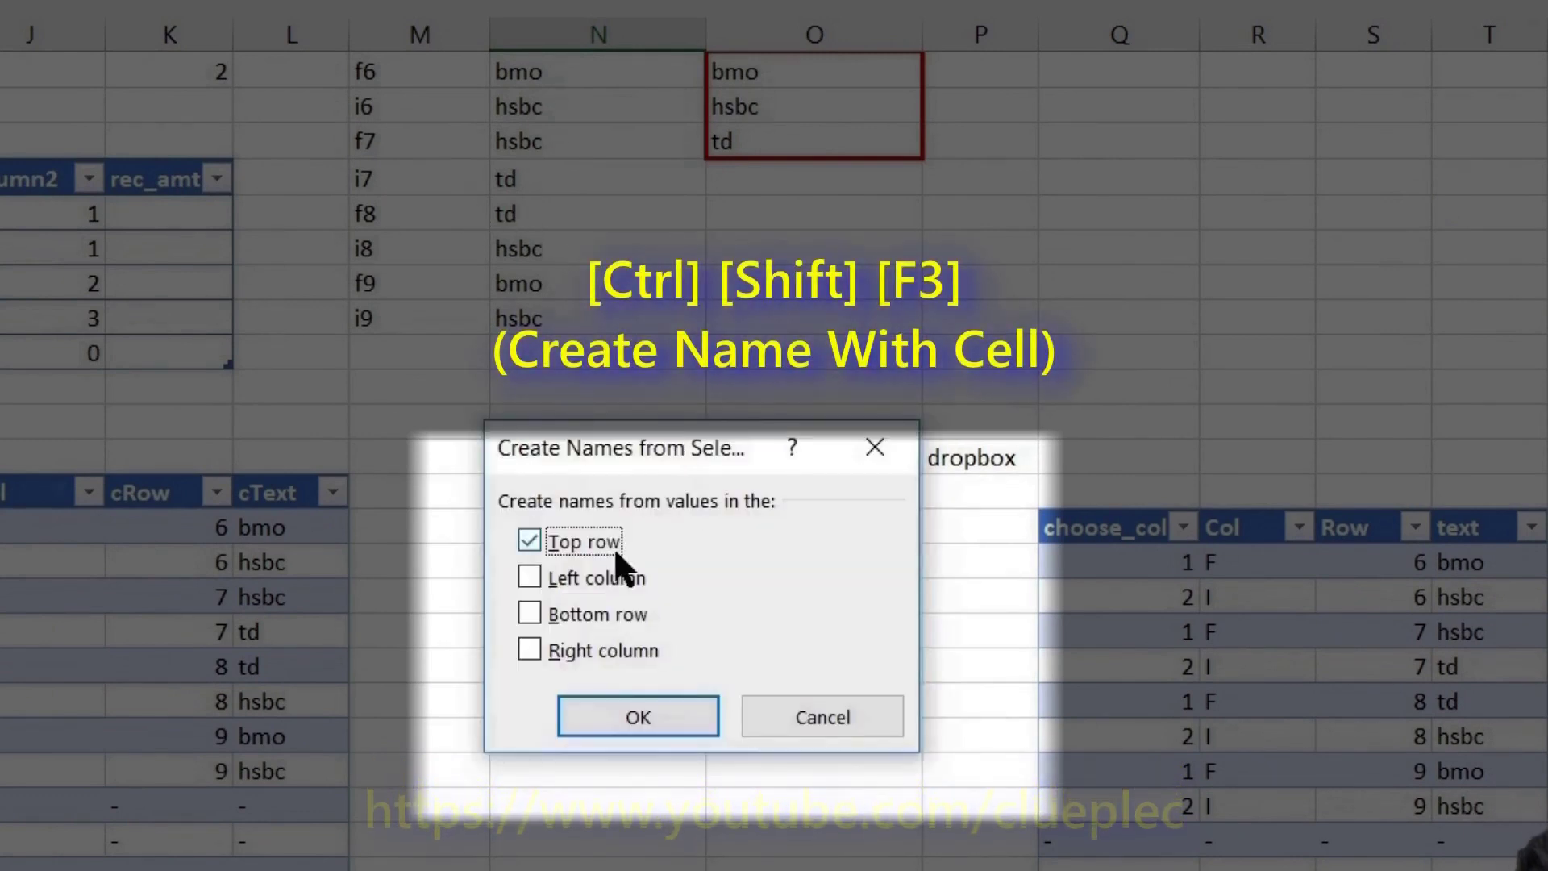
drag(612, 469, 924, 426)
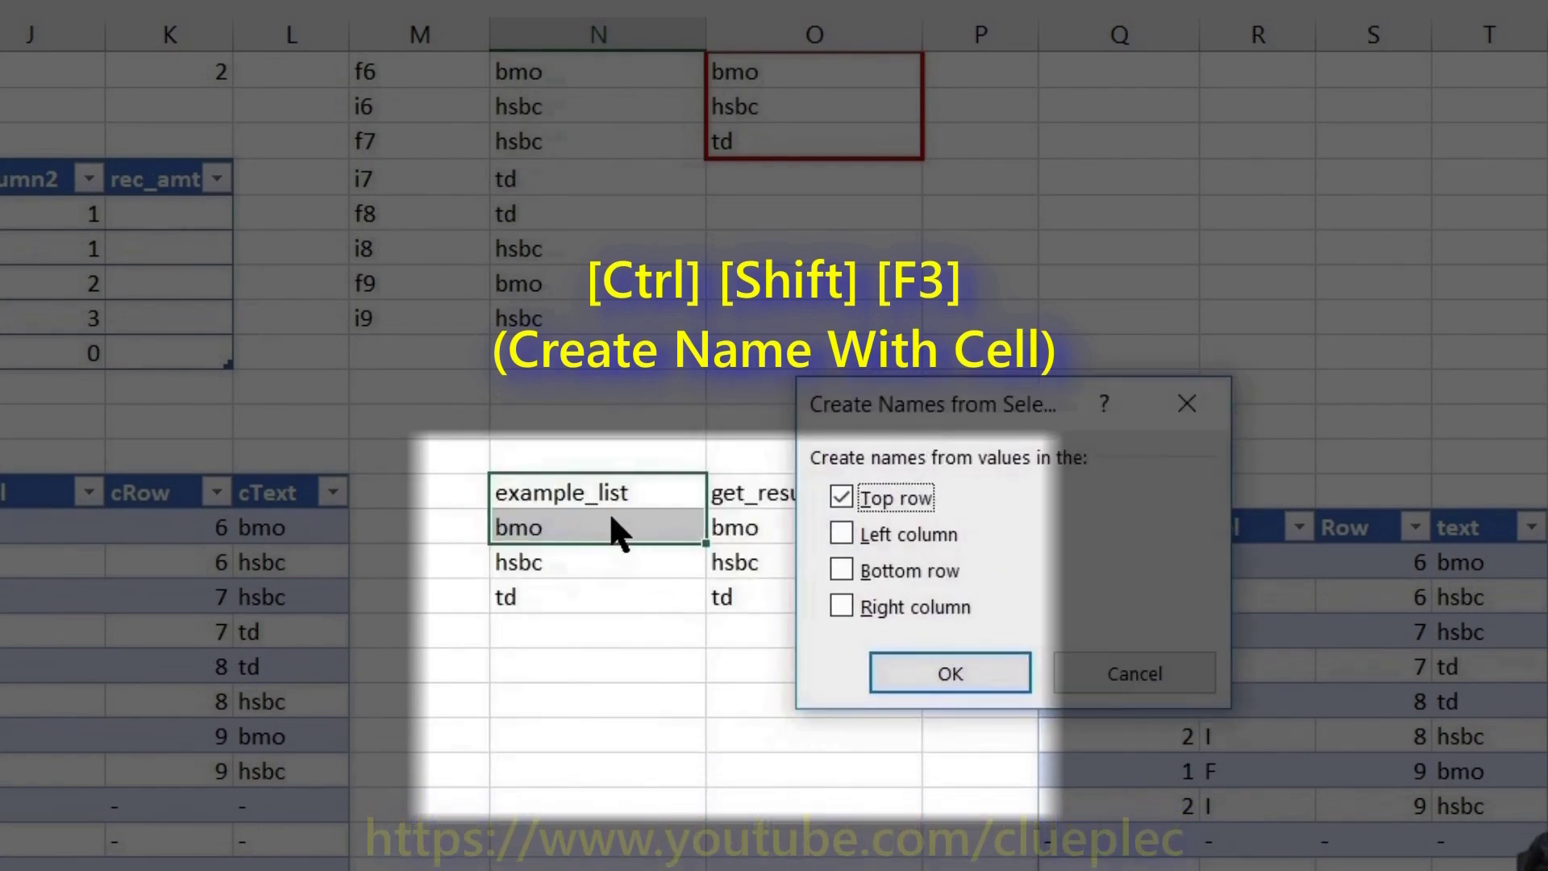
click(927, 673)
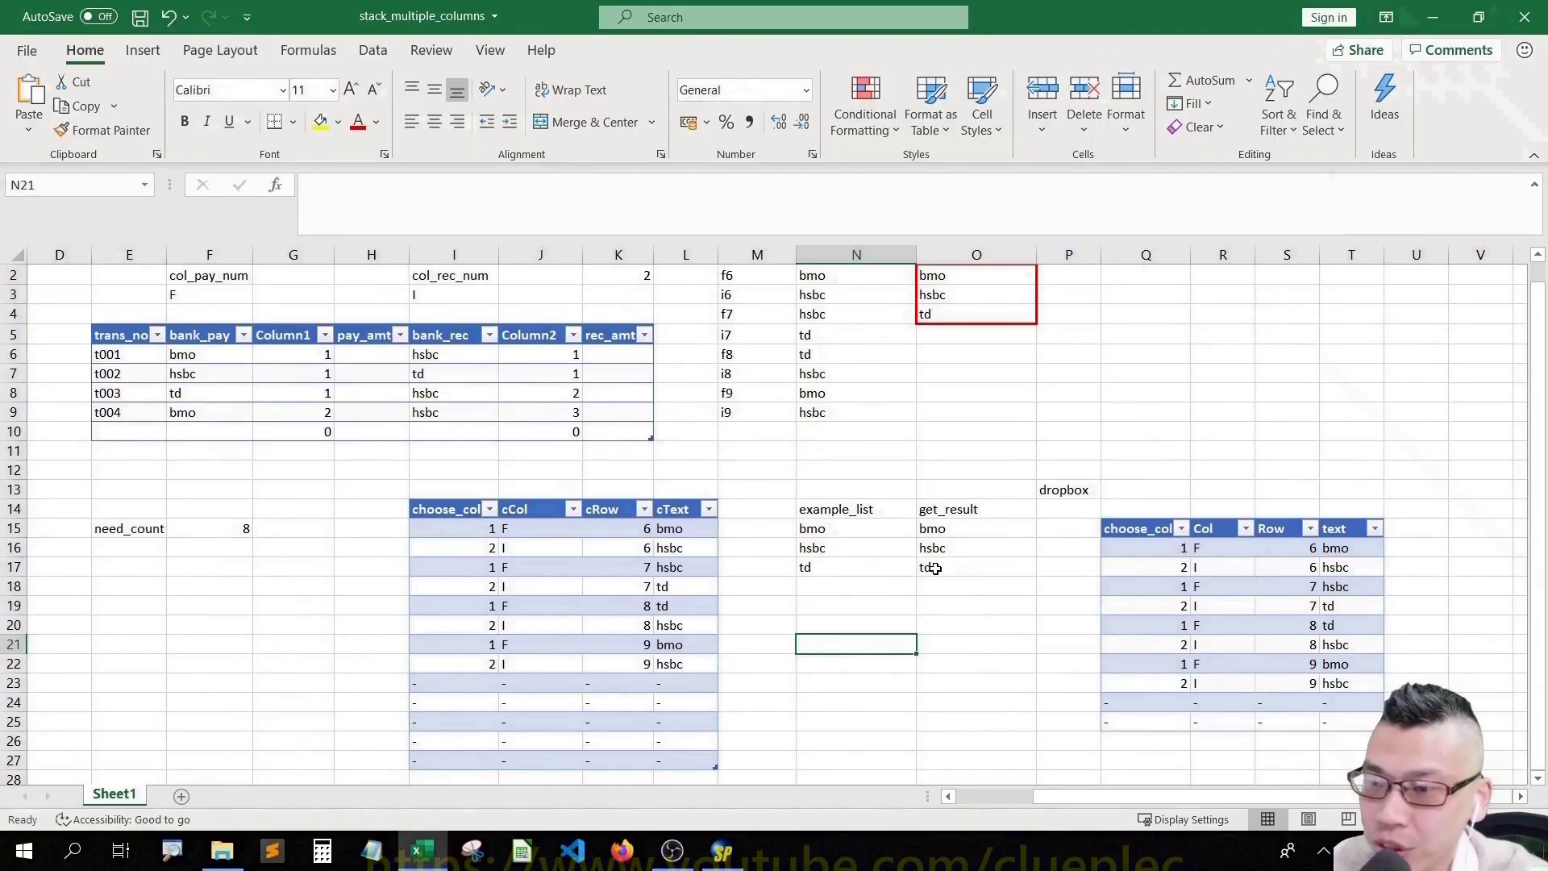
- Enter the label dropbox in cell N20, below the example_list values
key(Up)
key(Up)
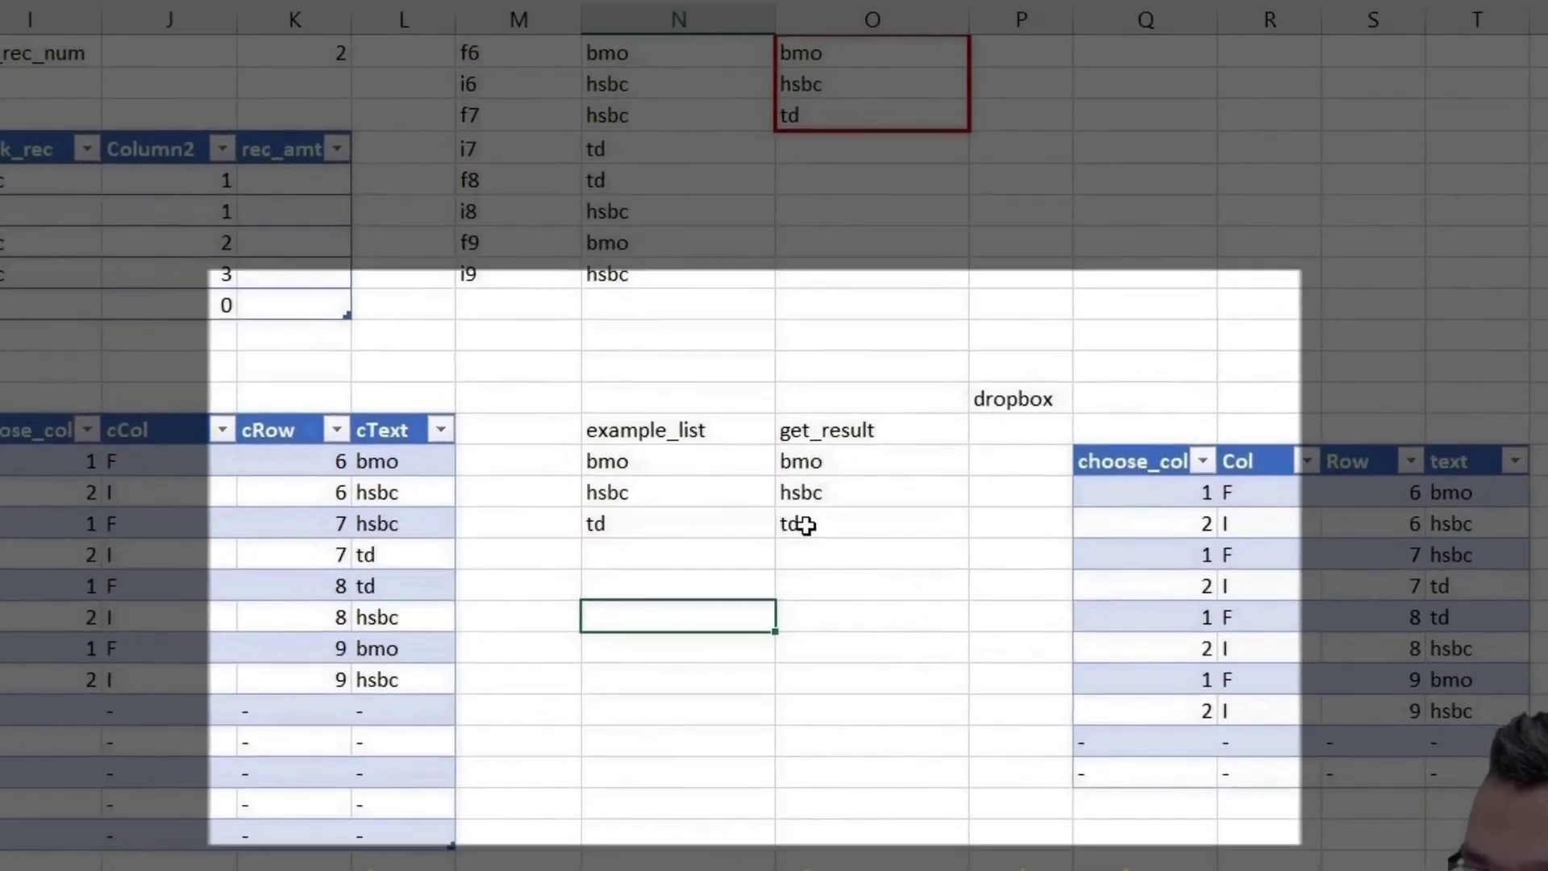
text(dropb)
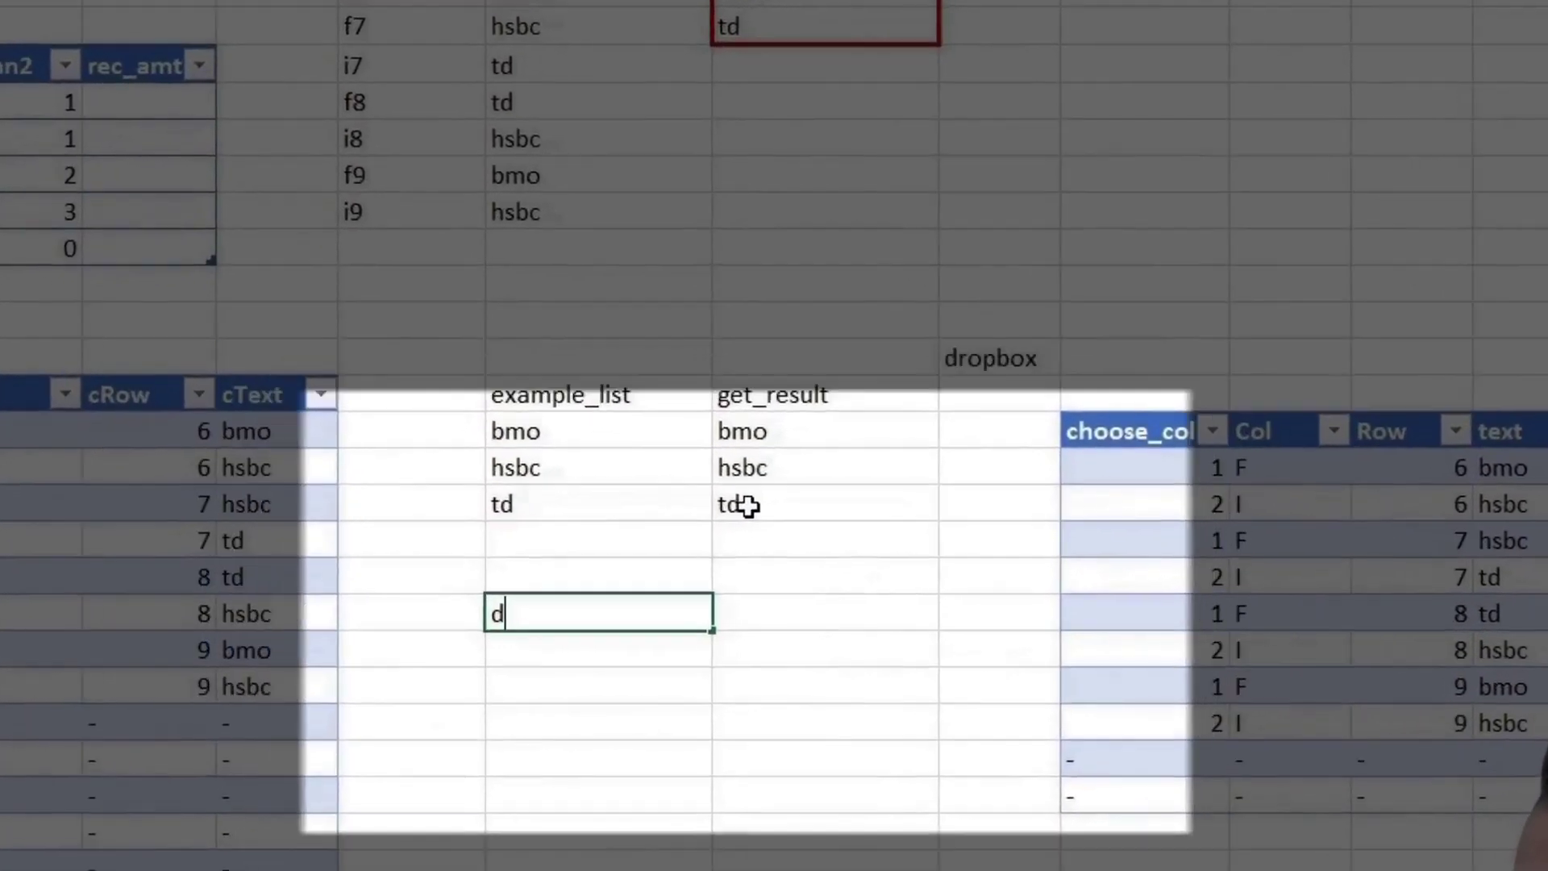
text(ox)
key(Return)
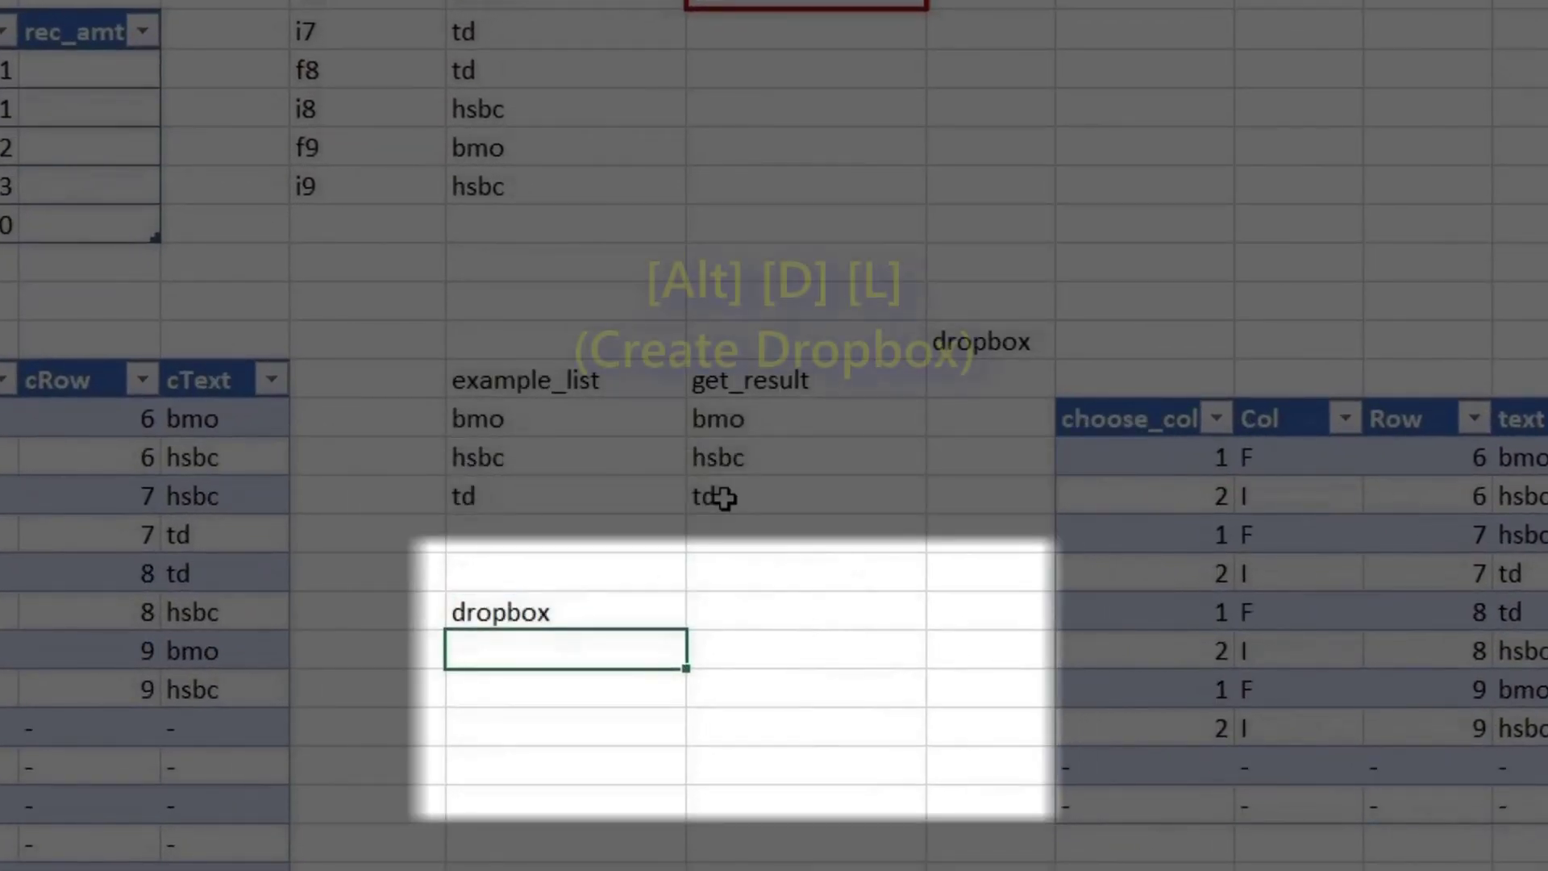
- Start a data validation rule for the cell under the new dropbox label and make it allow a List
key(alt+d)
key(l)
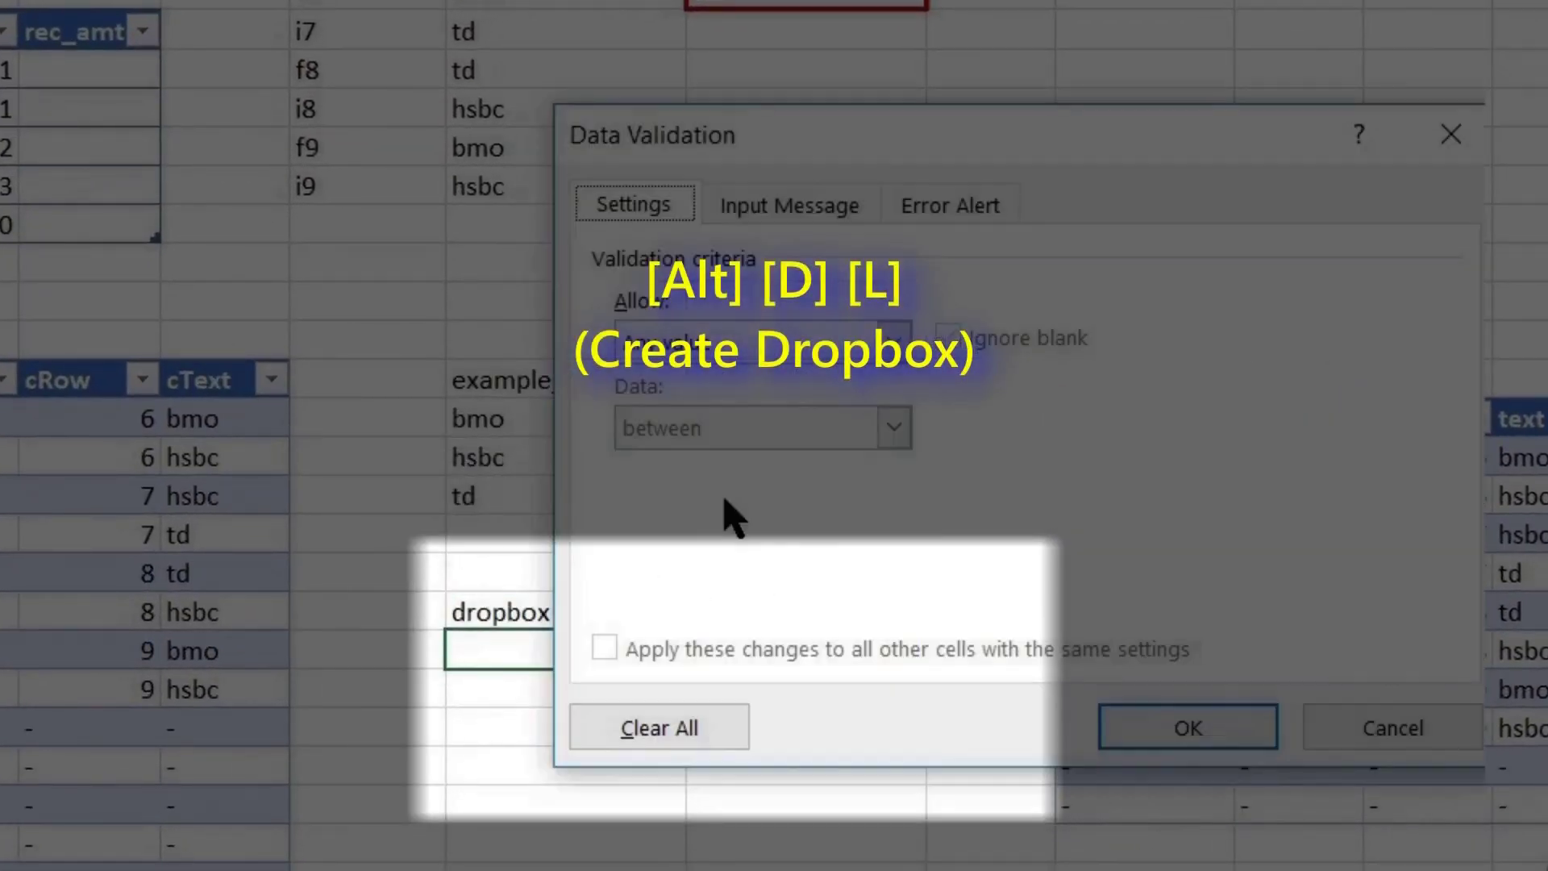
drag(787, 162, 1071, 155)
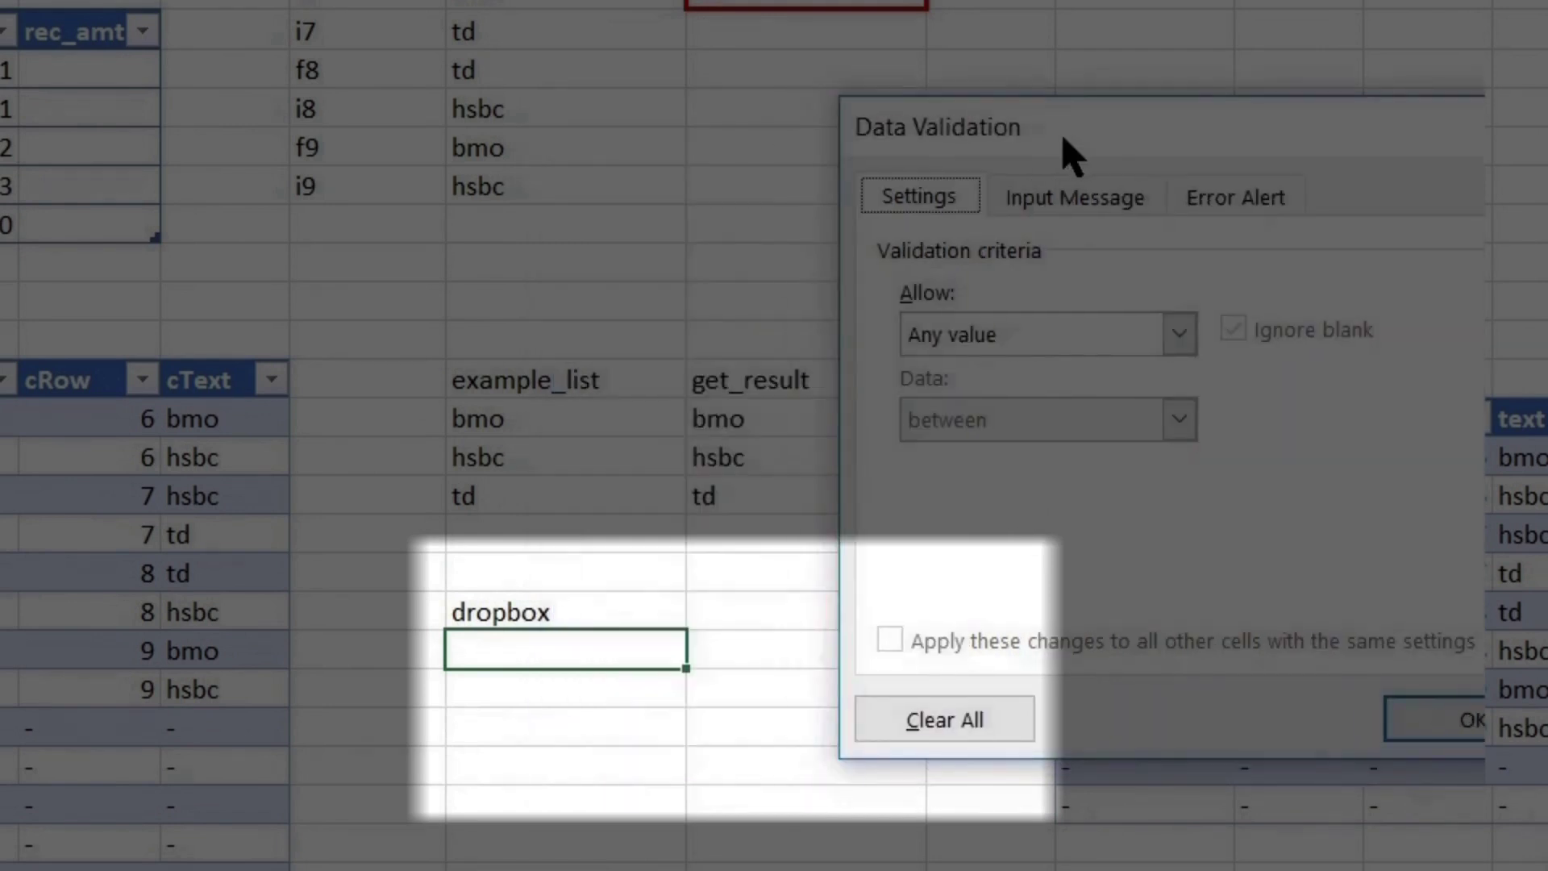
click(994, 337)
click(980, 454)
- Insert the name example_list as the validation list's source and apply the rule
click(984, 504)
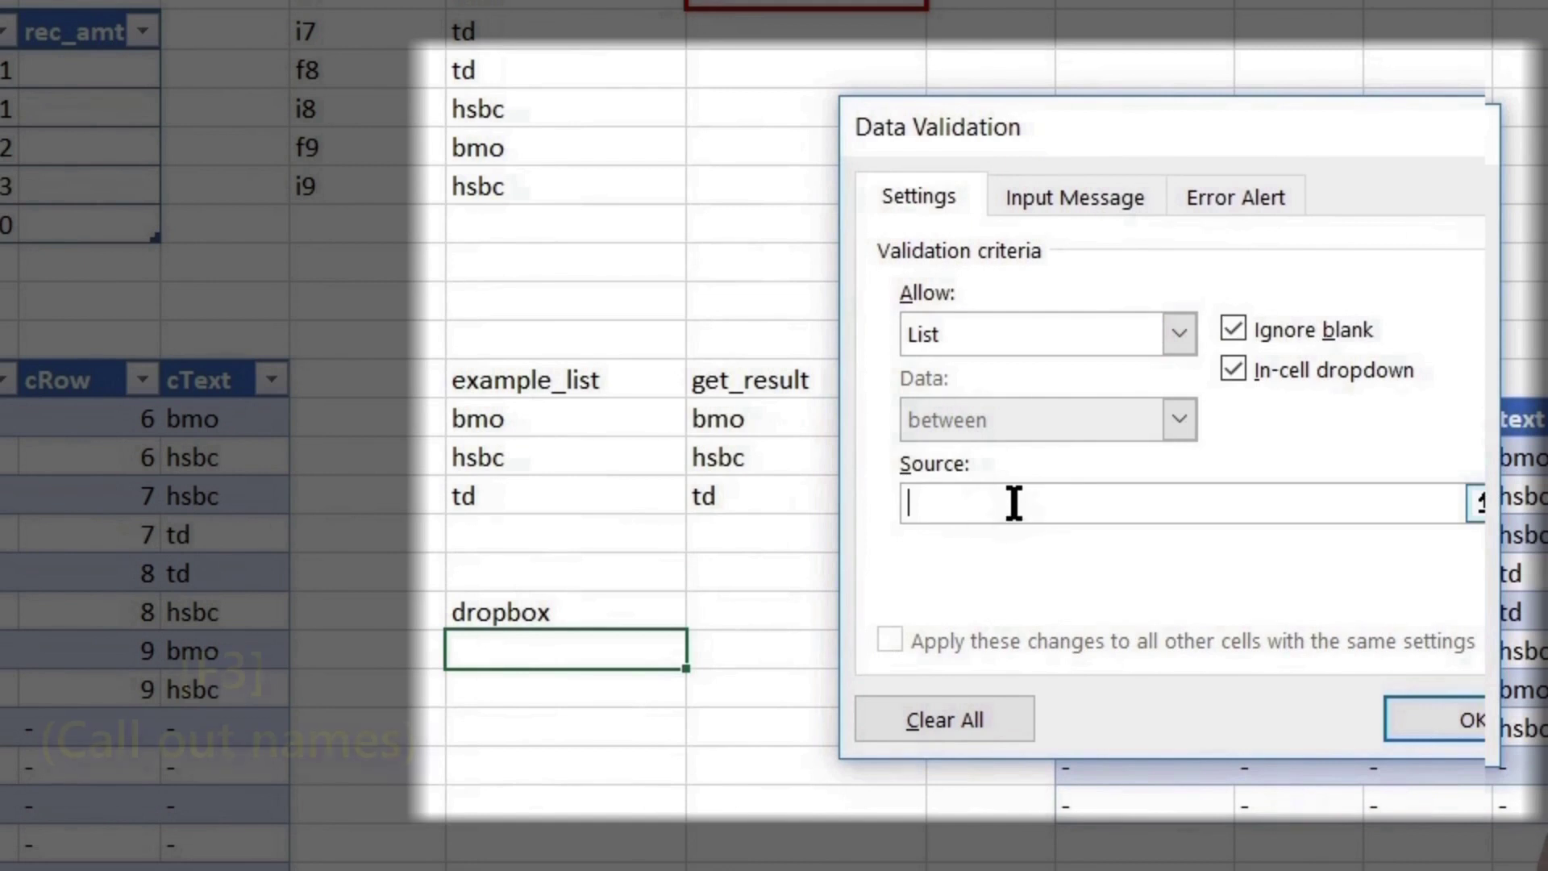
key(F3)
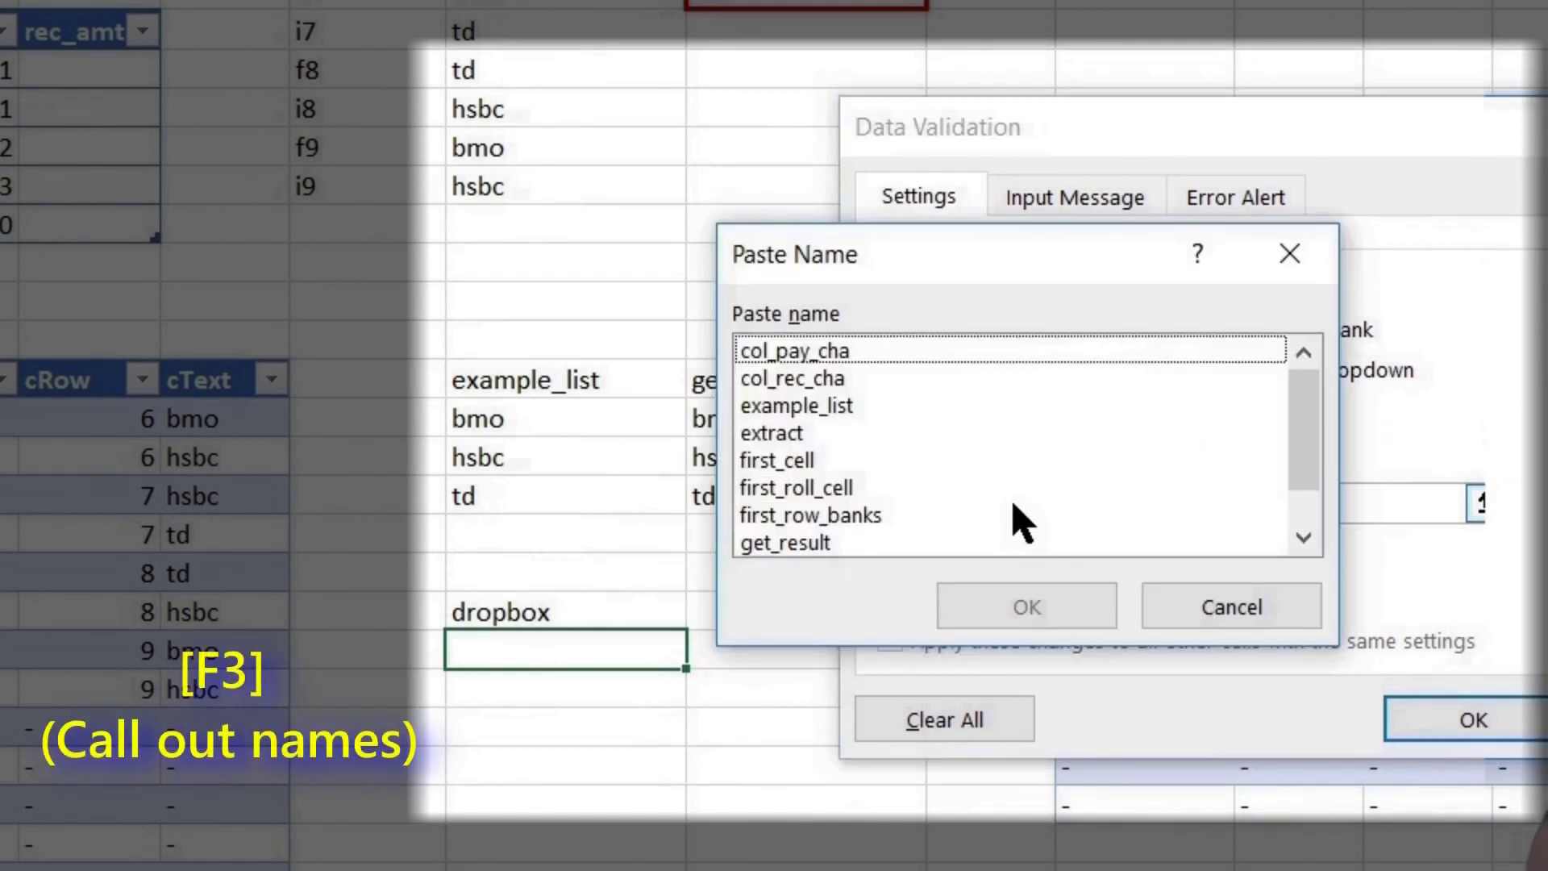
click(830, 407)
click(1034, 607)
key(Return)
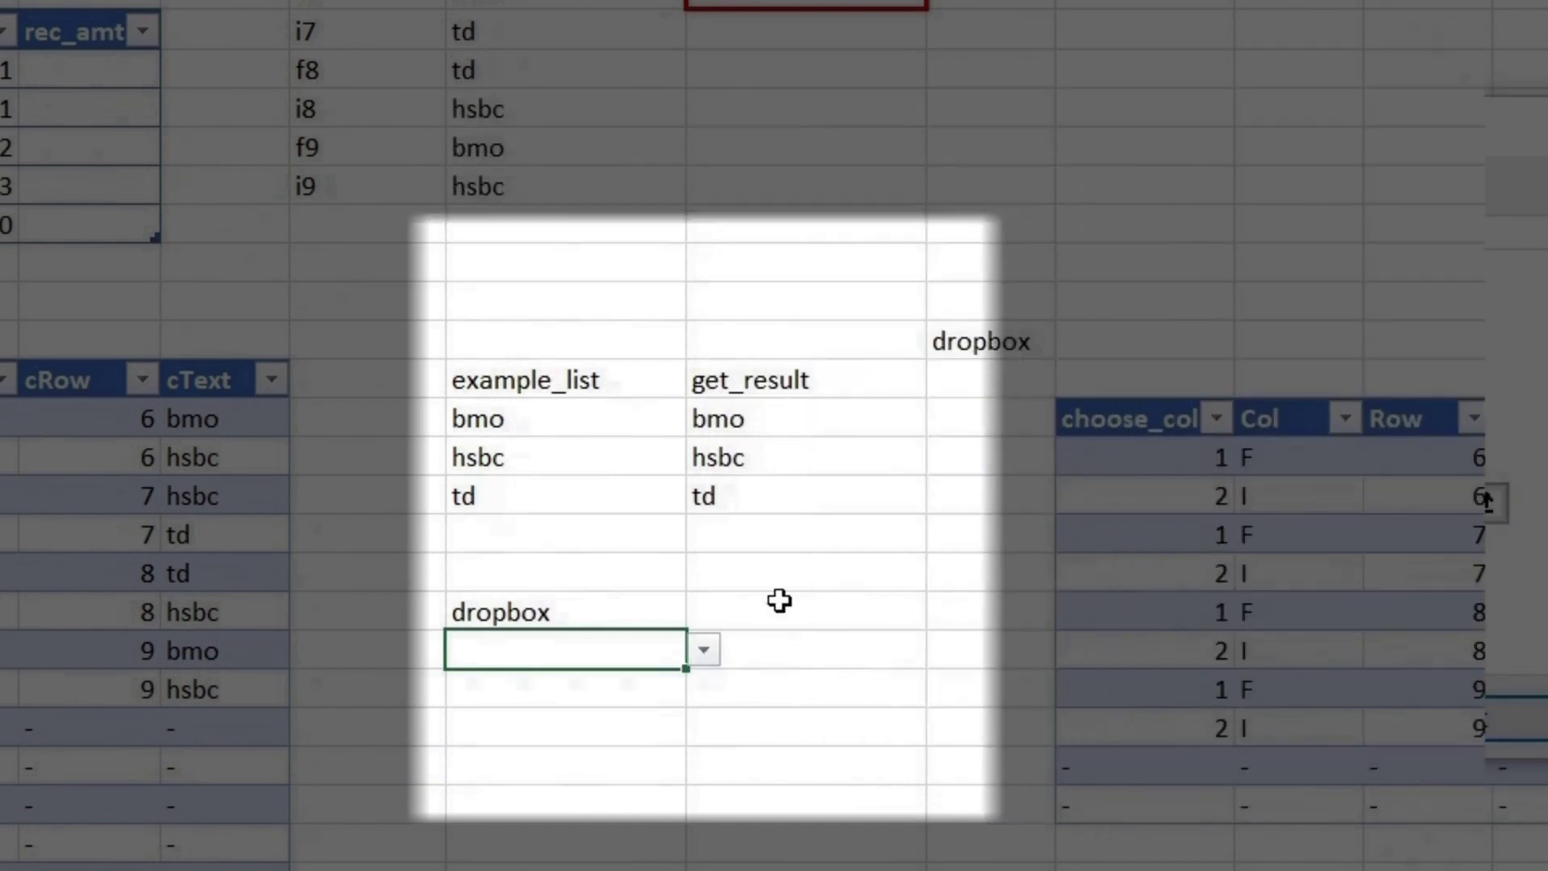
- Check which choices the new dropdown under the dropbox label offers
click(696, 652)
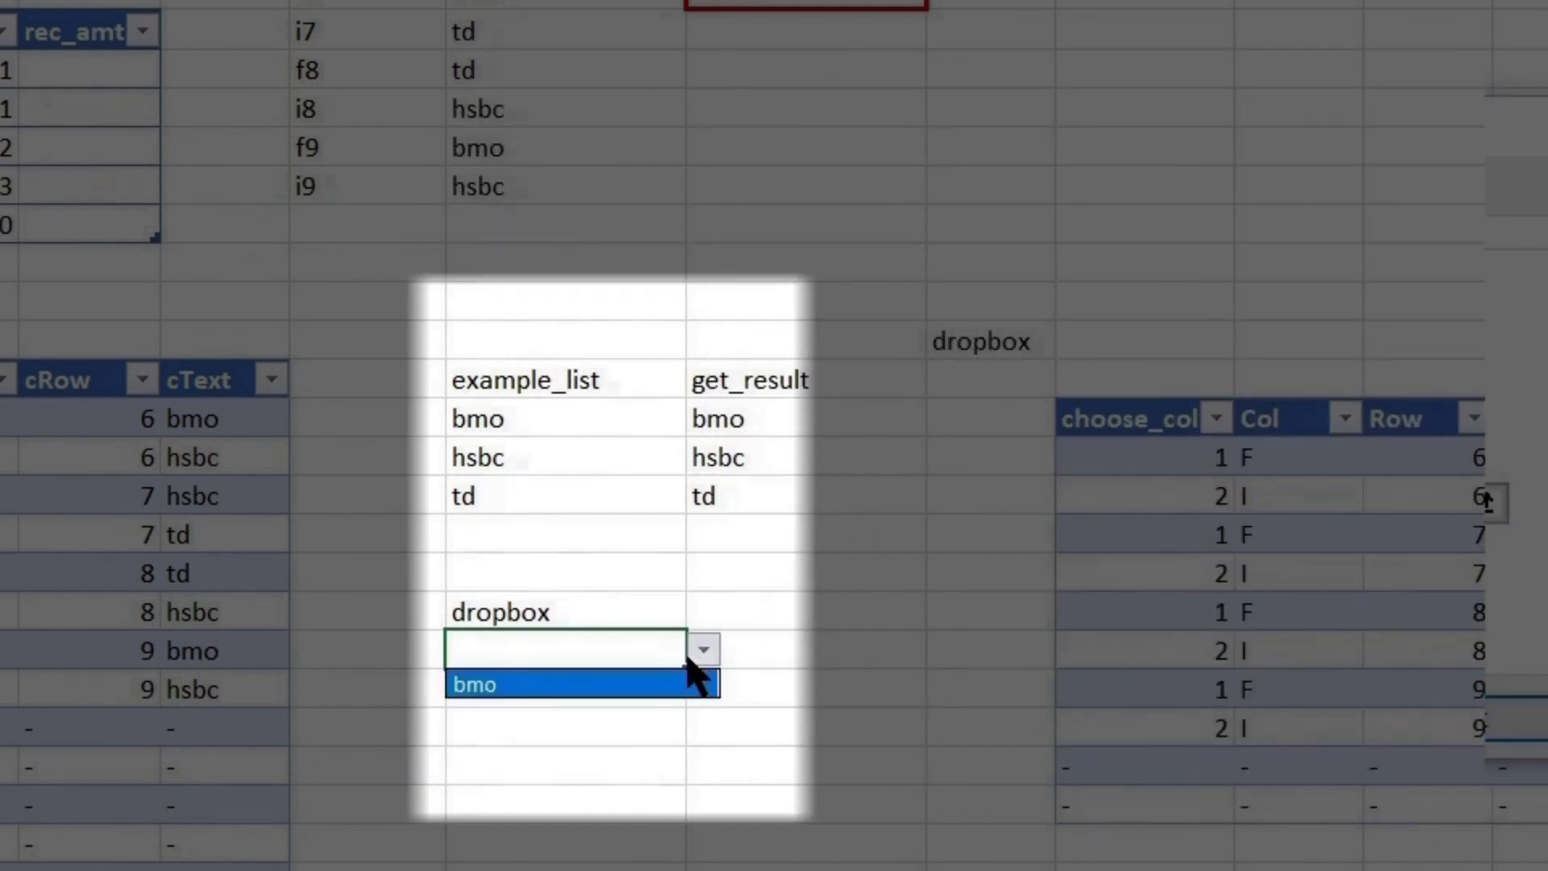
key(Escape)
key(Up)
key(Down)
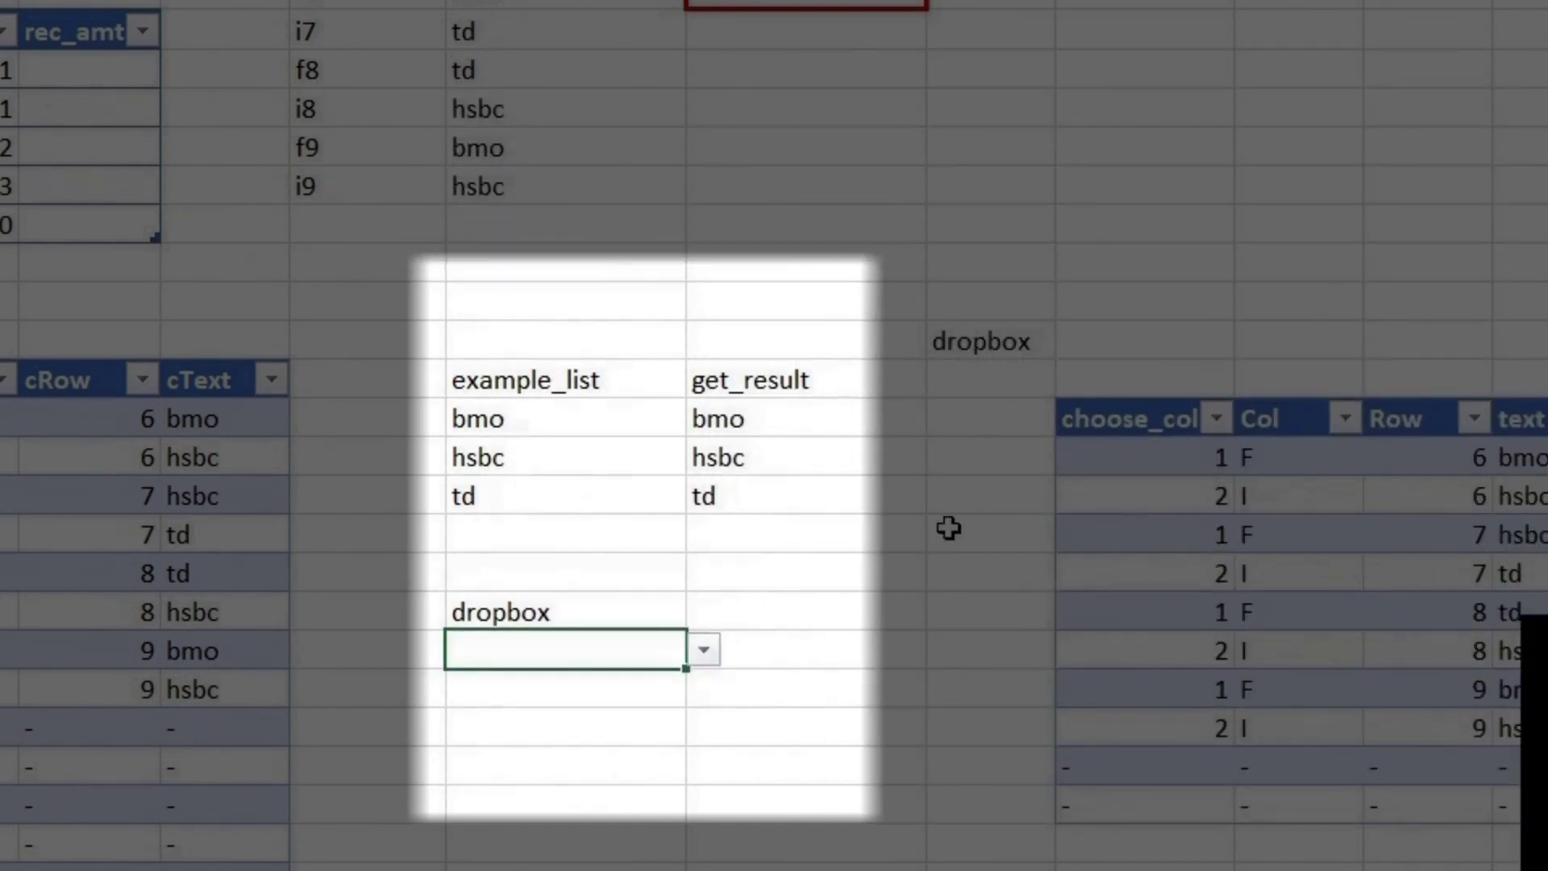
- Change the dropdown cell's validation source to =example_list# so it refers to the whole spilled list
key(alt+a)
key(v)
key(v)
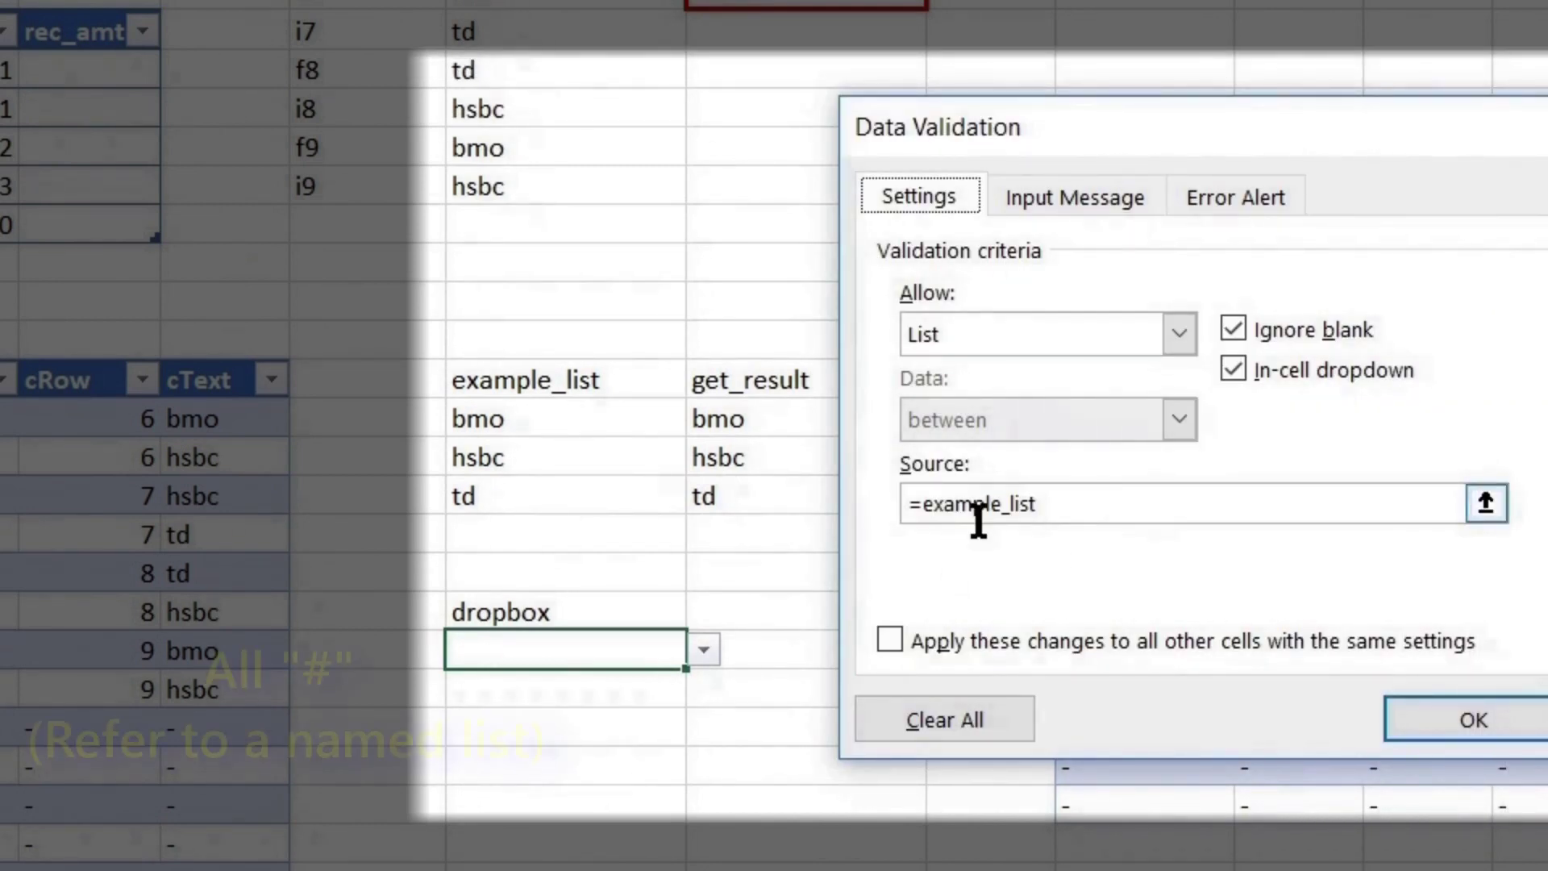
click(1062, 516)
text(#)
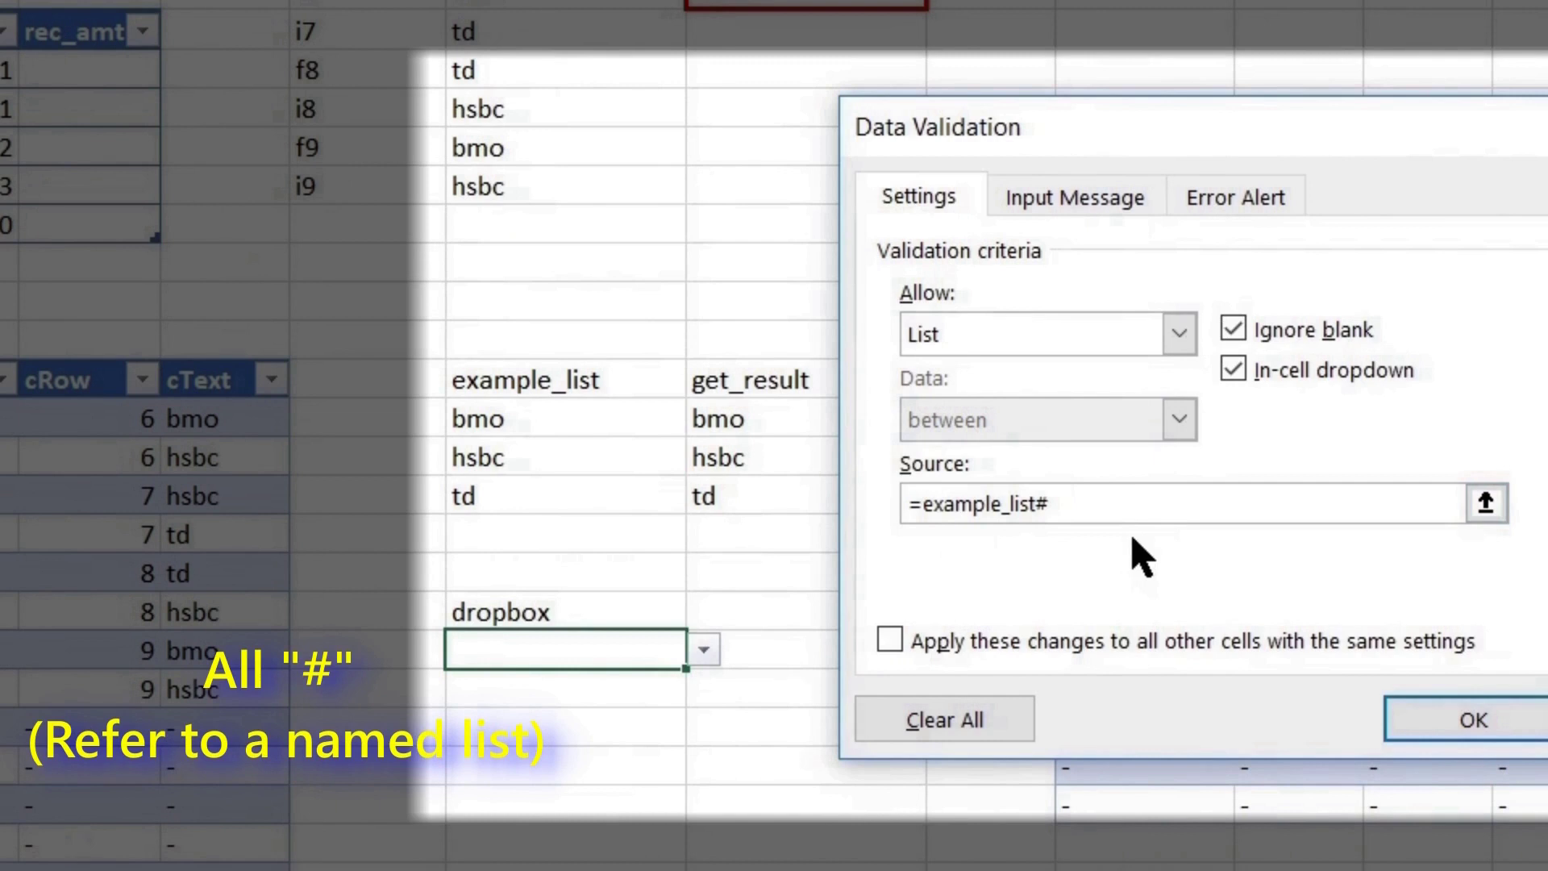
- Turn off the error alert for invalid data in the dropdown cell's validation and apply the settings
click(1197, 201)
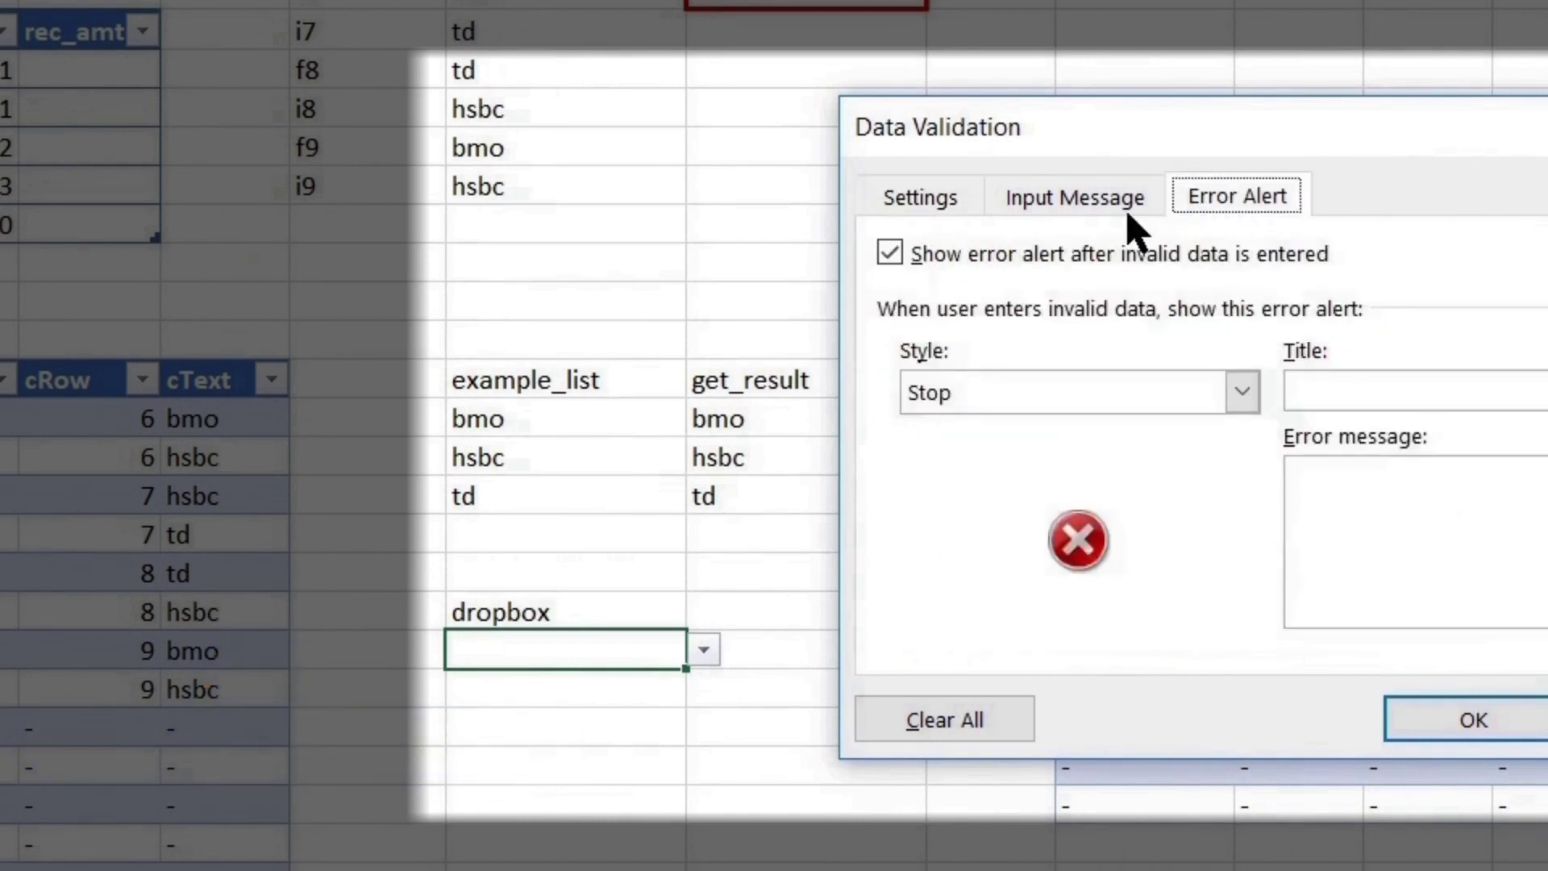
click(982, 253)
click(1505, 720)
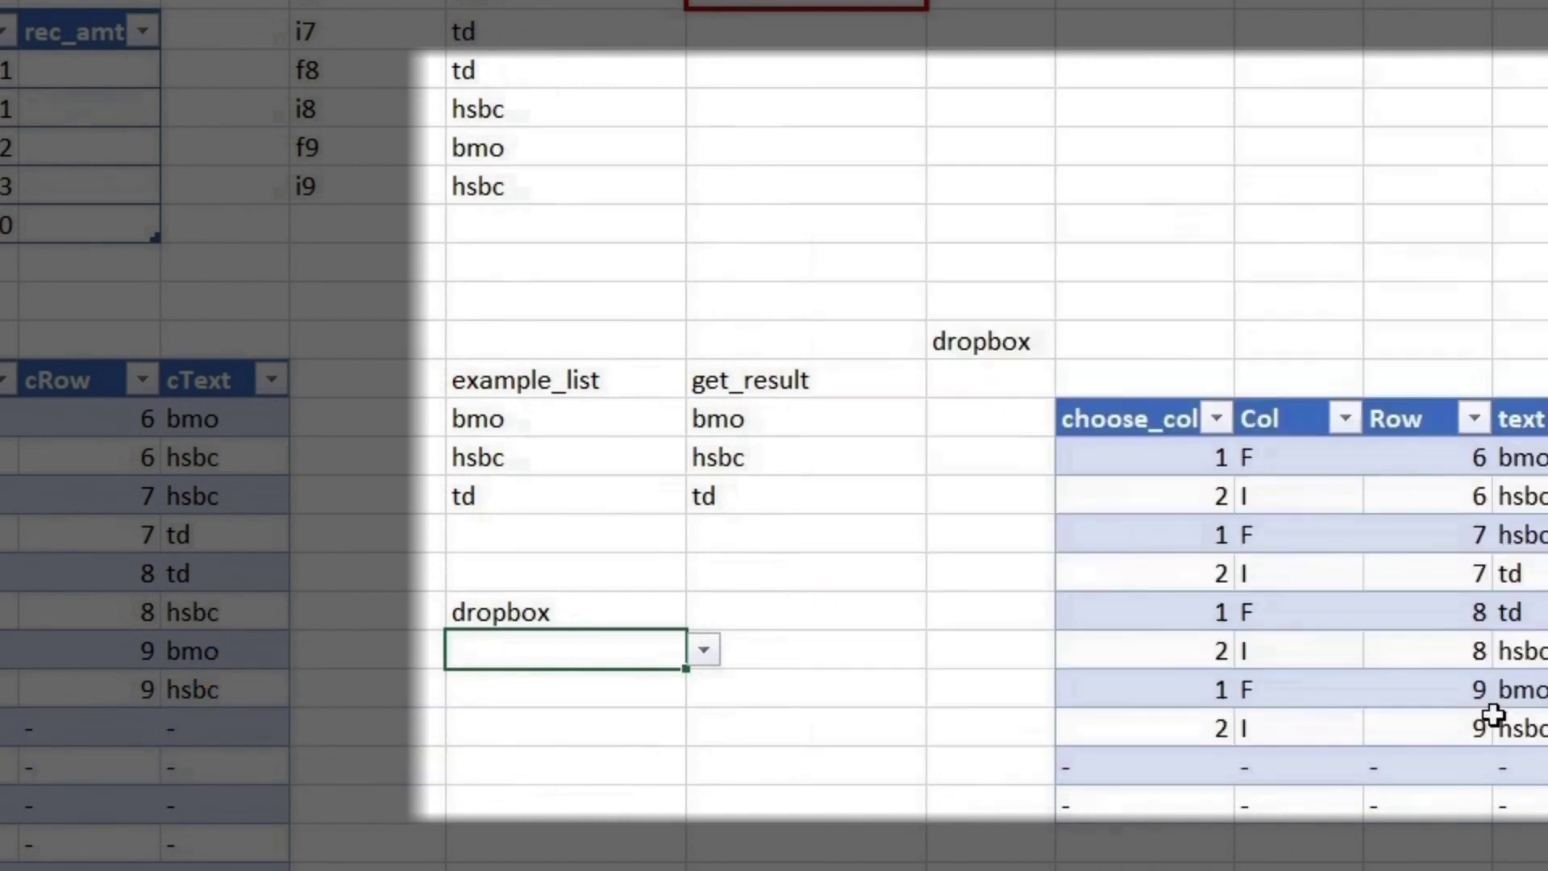
- Test the dropdown under the dropbox label by choosing bmo, hsbc and finally td
click(733, 625)
click(646, 645)
click(704, 651)
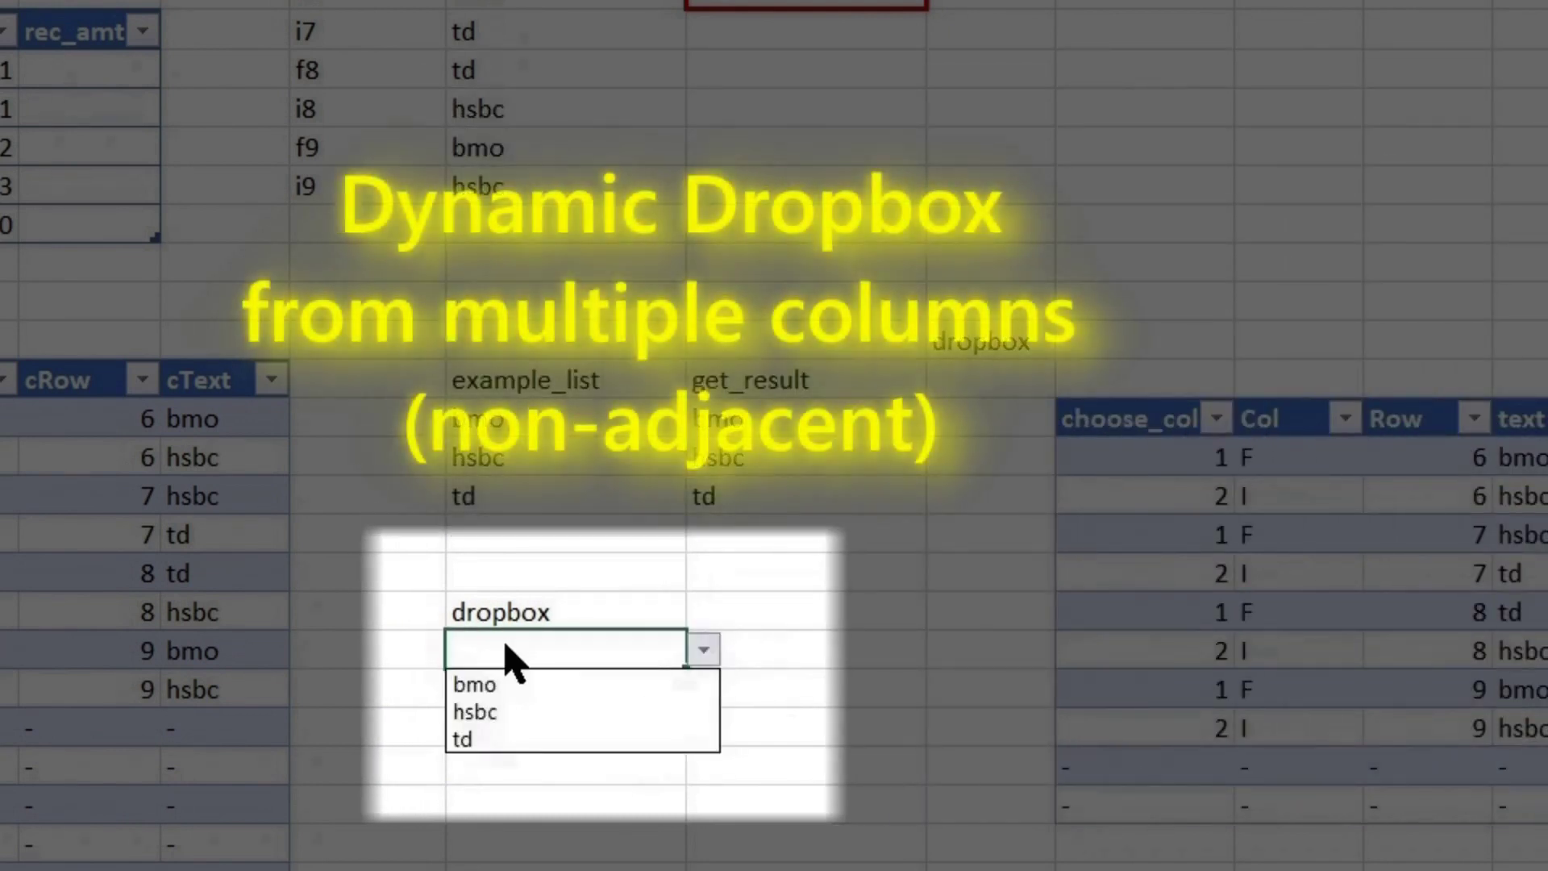
click(476, 686)
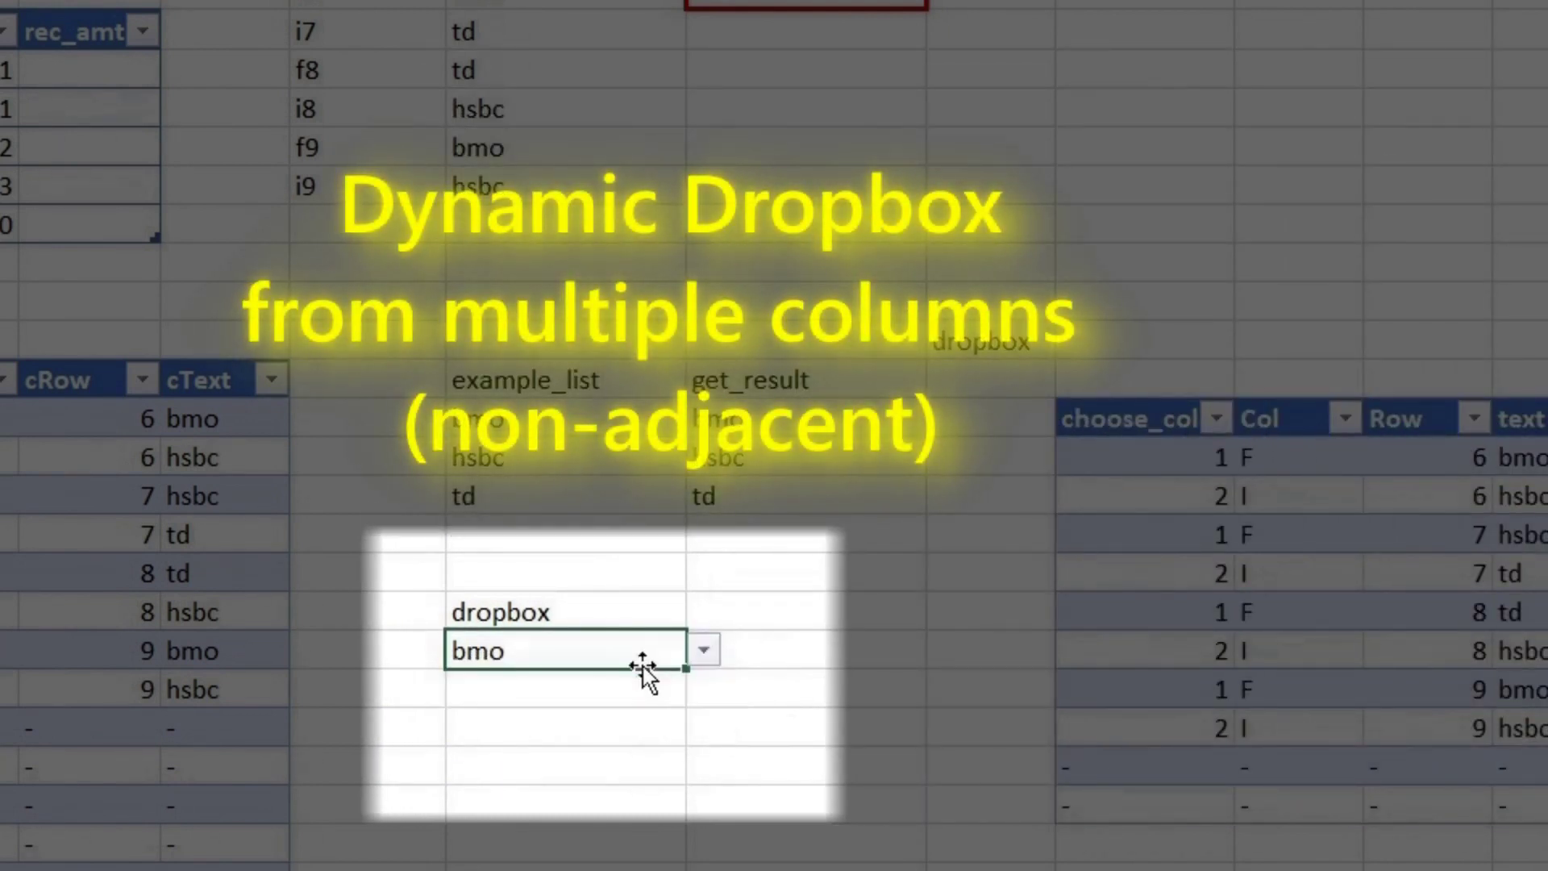
click(709, 648)
click(666, 712)
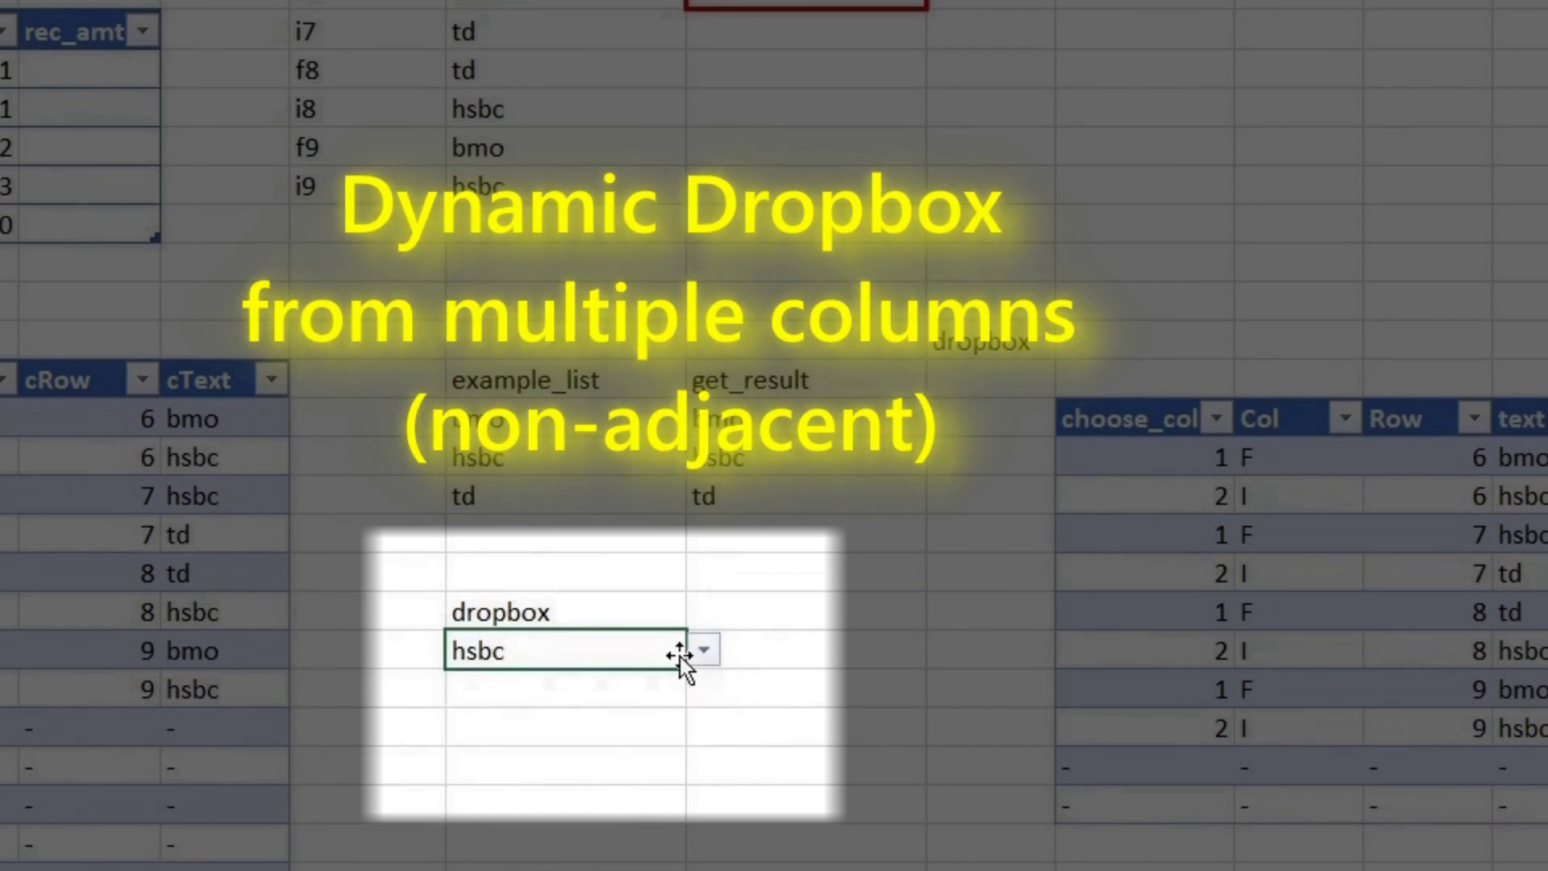
click(704, 650)
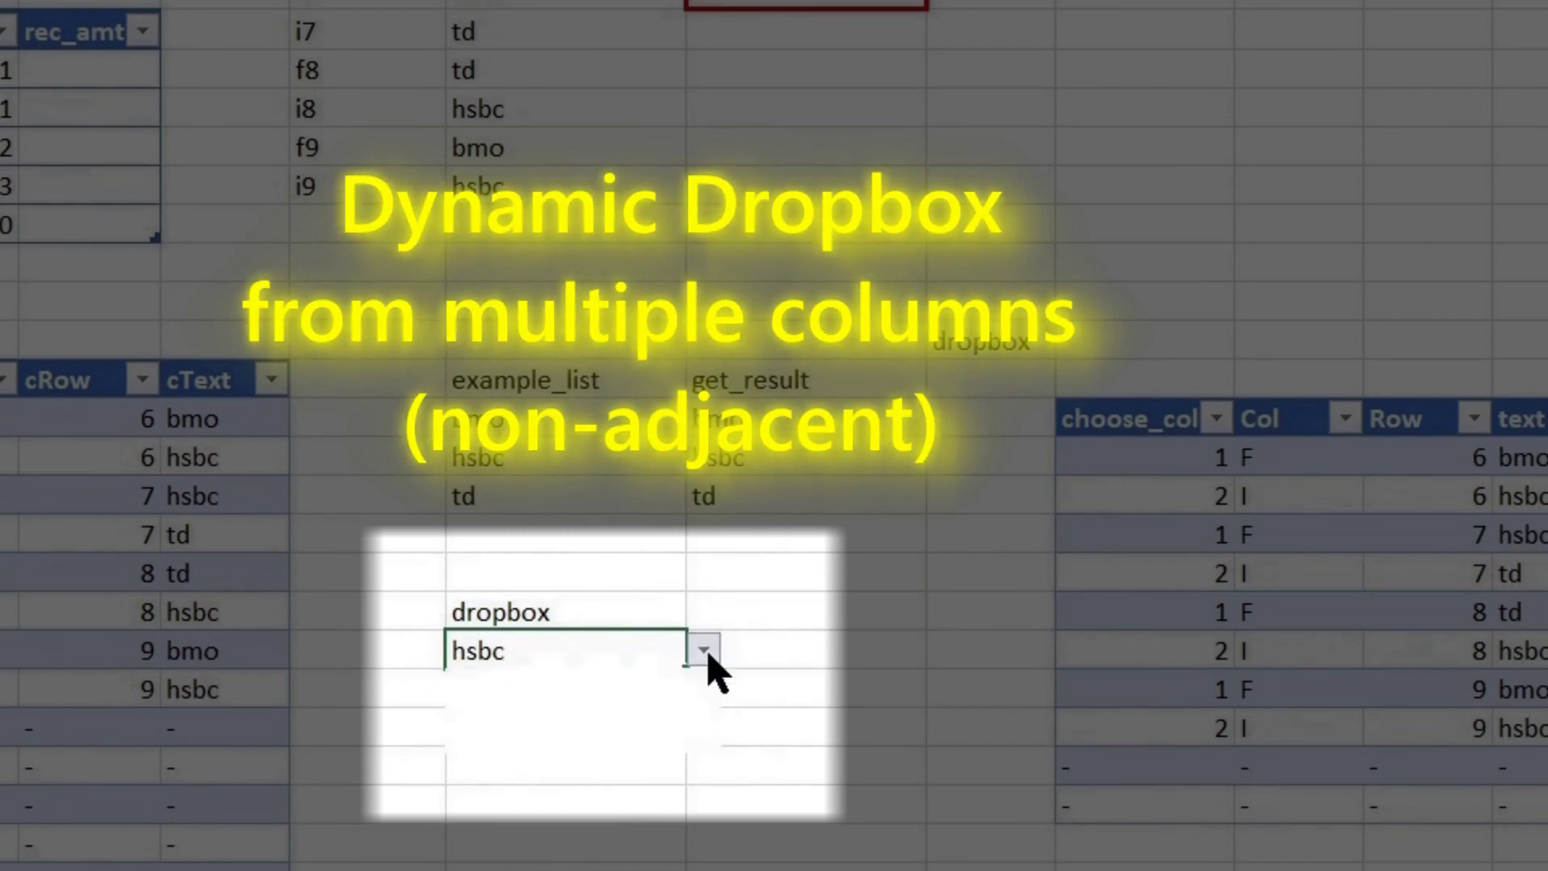
click(695, 740)
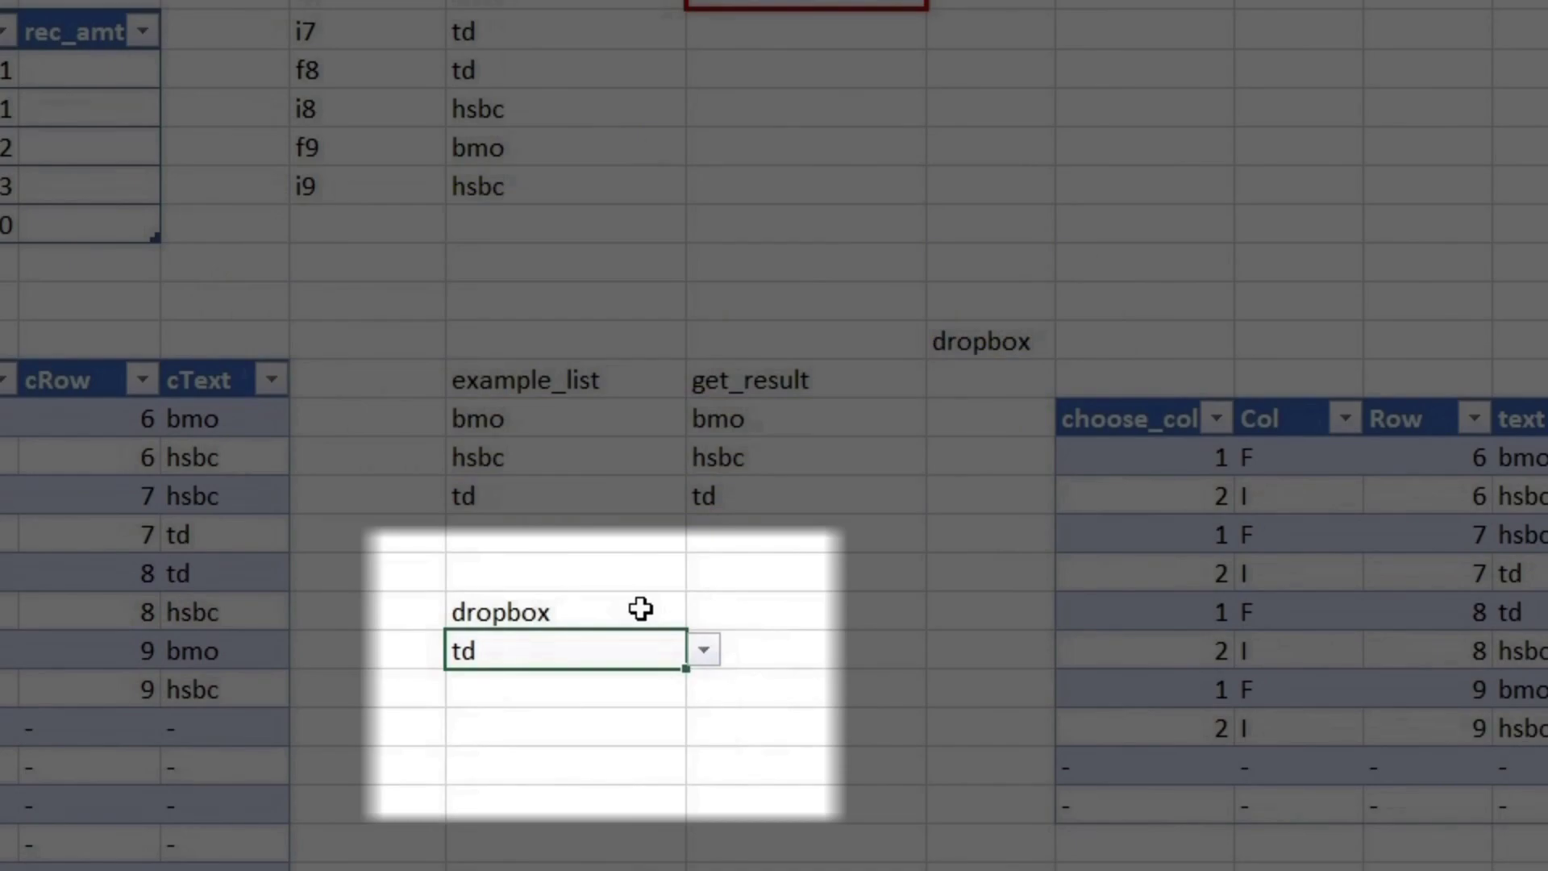